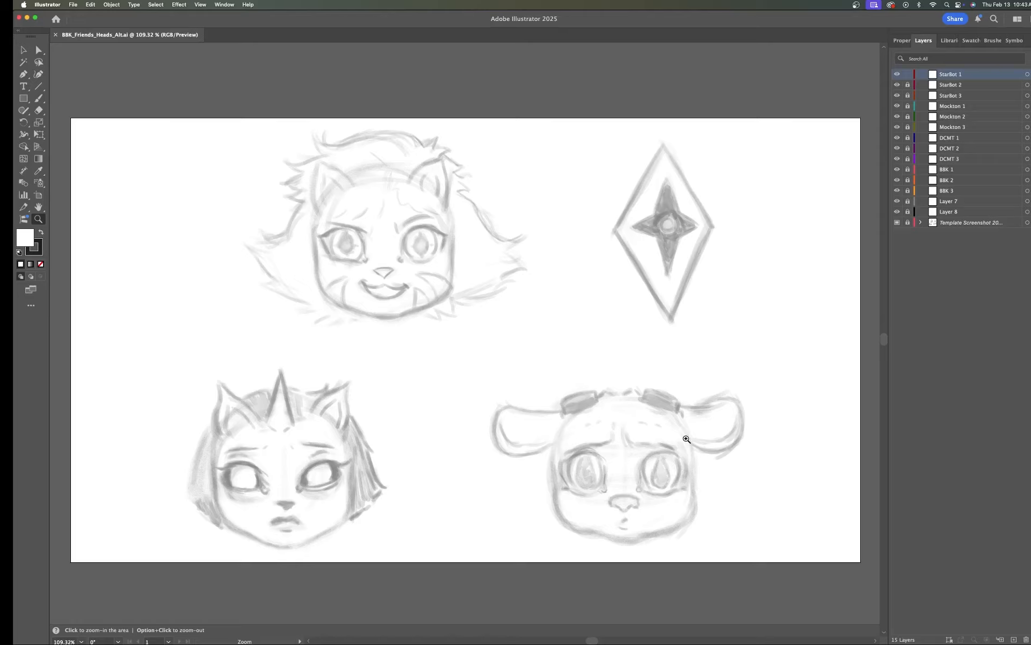
Step: Create a new 1280 x 720 px document using pixel units and RGB Color mode
{"action": "key", "text": "a"}
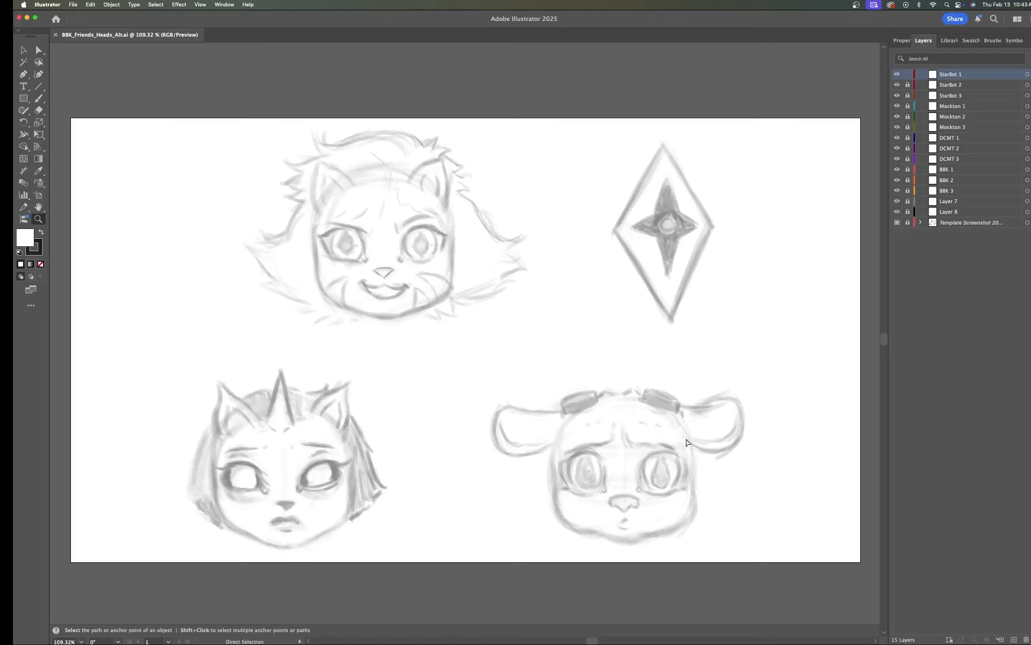
{"action": "key", "text": "super+n"}
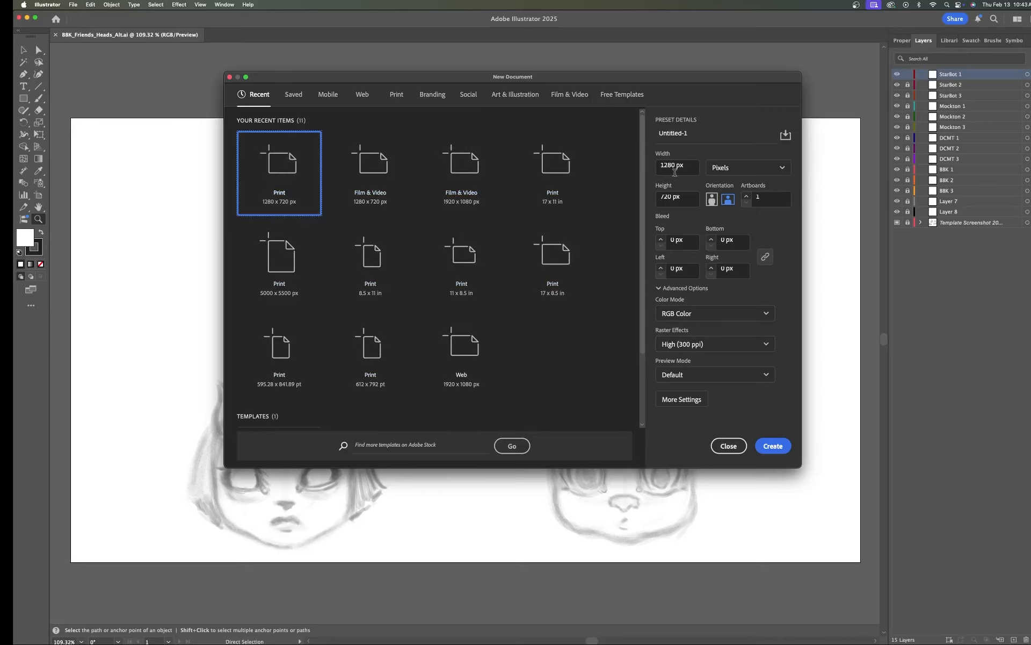
{"action": "left_click", "coordinate": [781, 167]}
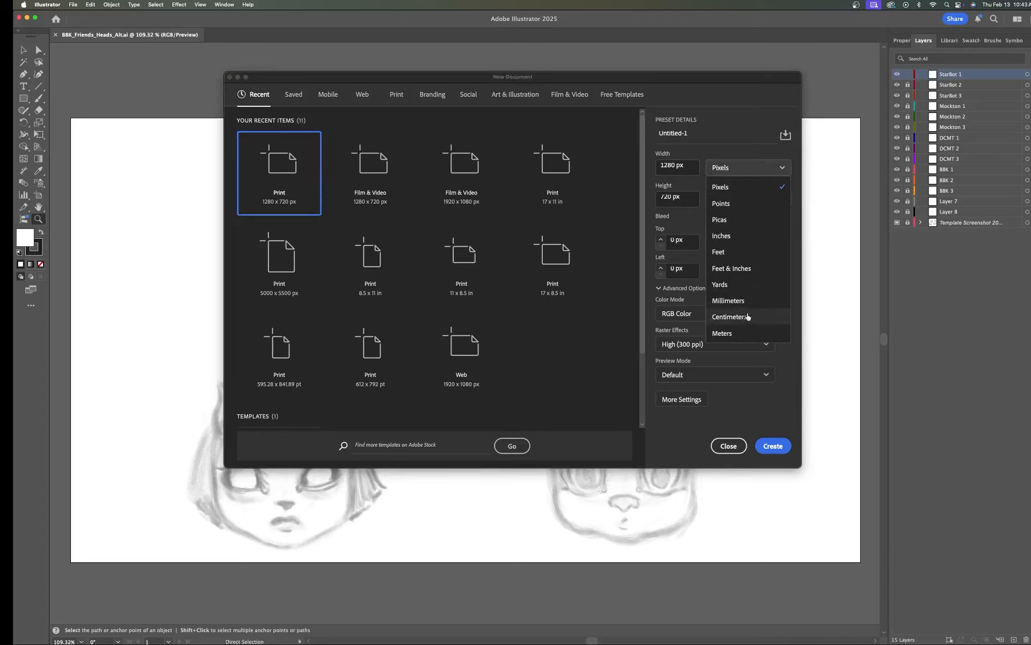
{"action": "left_click", "coordinate": [723, 187]}
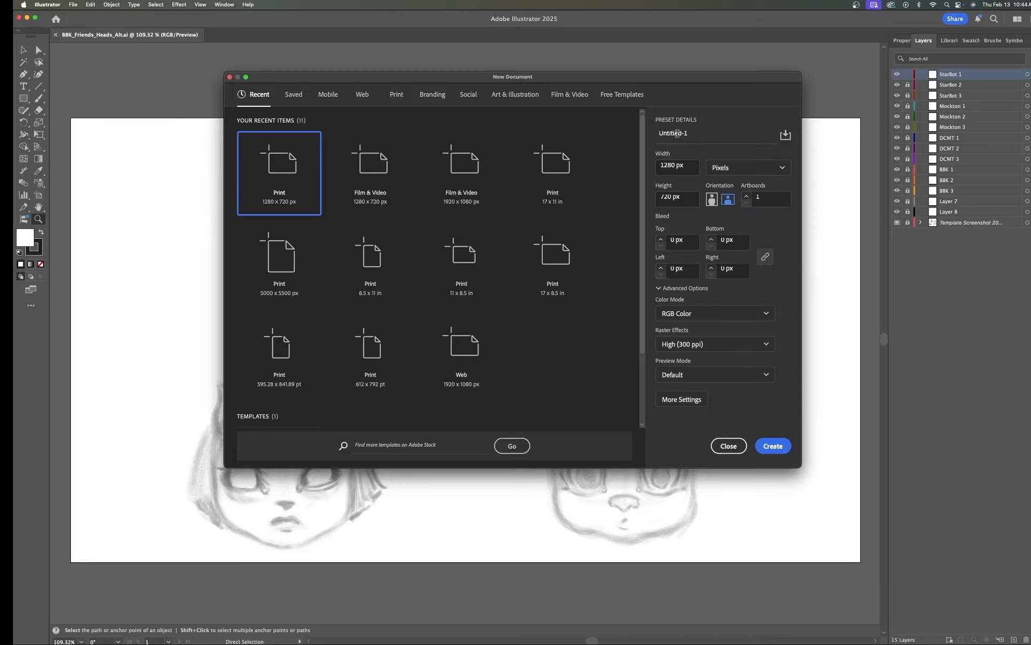
{"action": "left_click", "coordinate": [767, 314]}
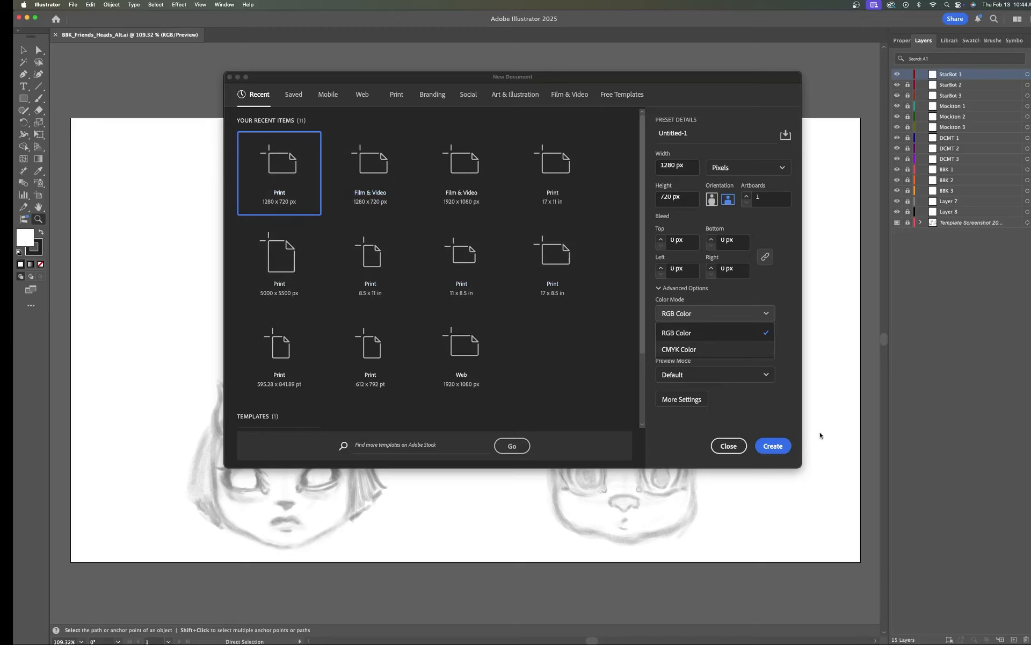
{"action": "left_click", "coordinate": [774, 444]}
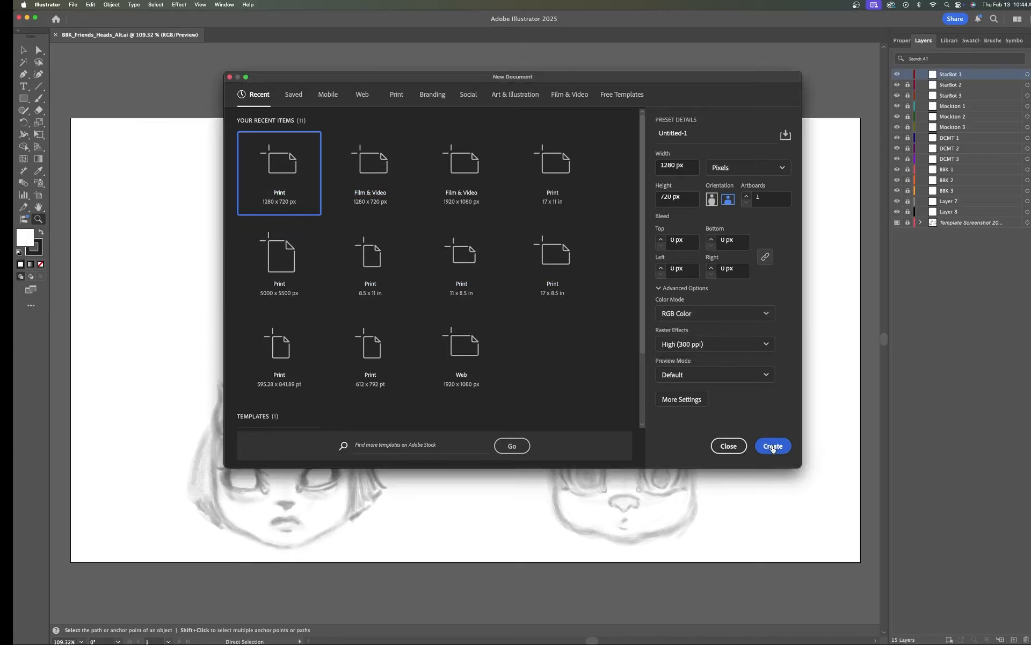
{"action": "left_click", "coordinate": [772, 446]}
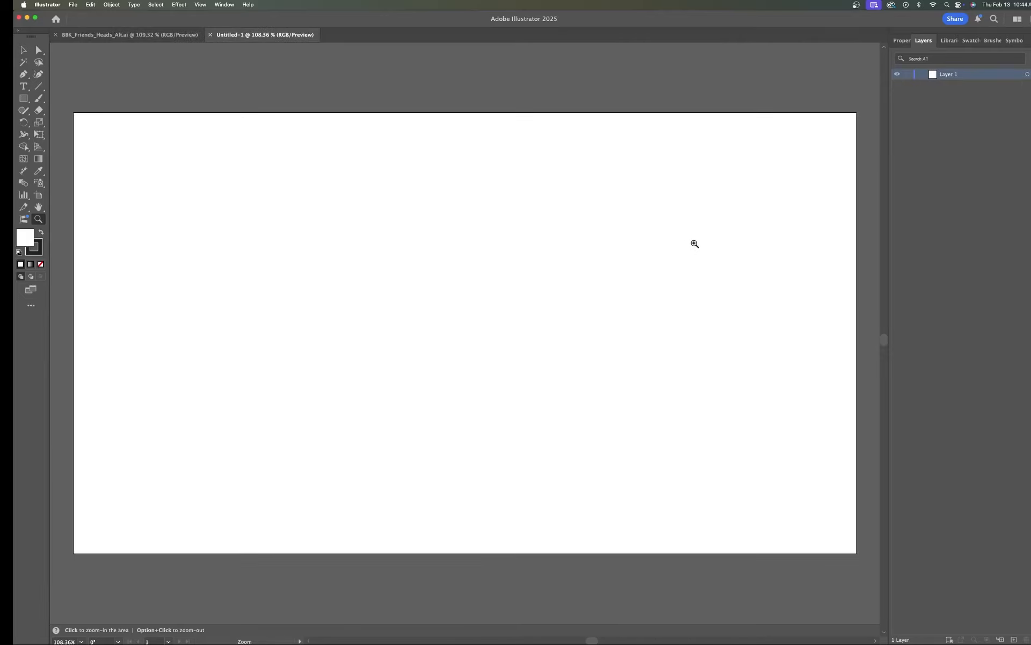
Step: Place the character sketch screenshot into the new document as a template layer
{"action": "left_click", "coordinate": [73, 5]}
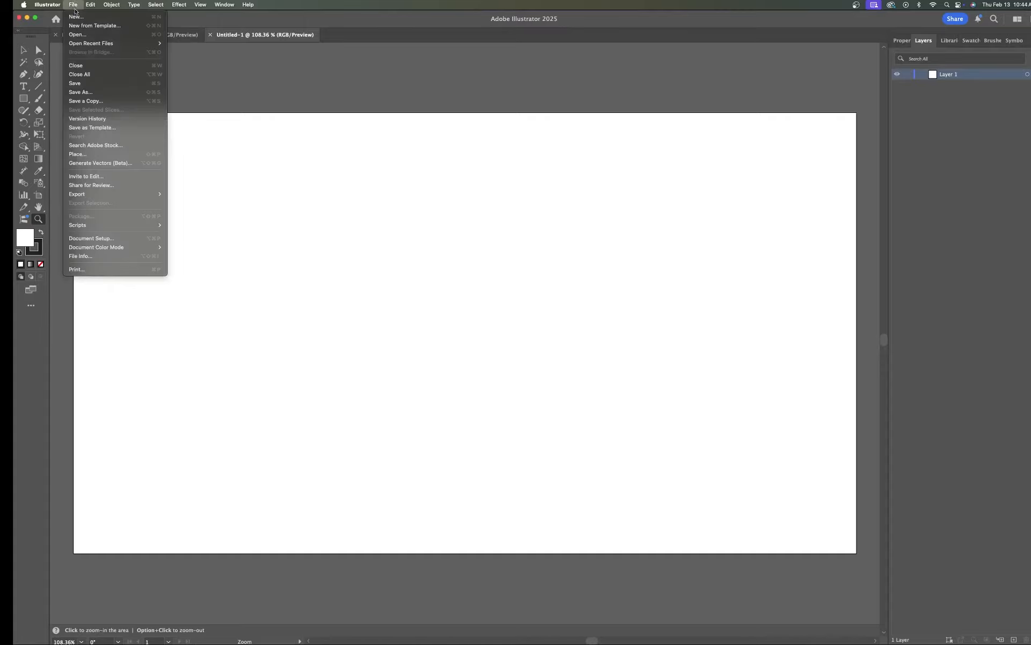
{"action": "left_click", "coordinate": [81, 156]}
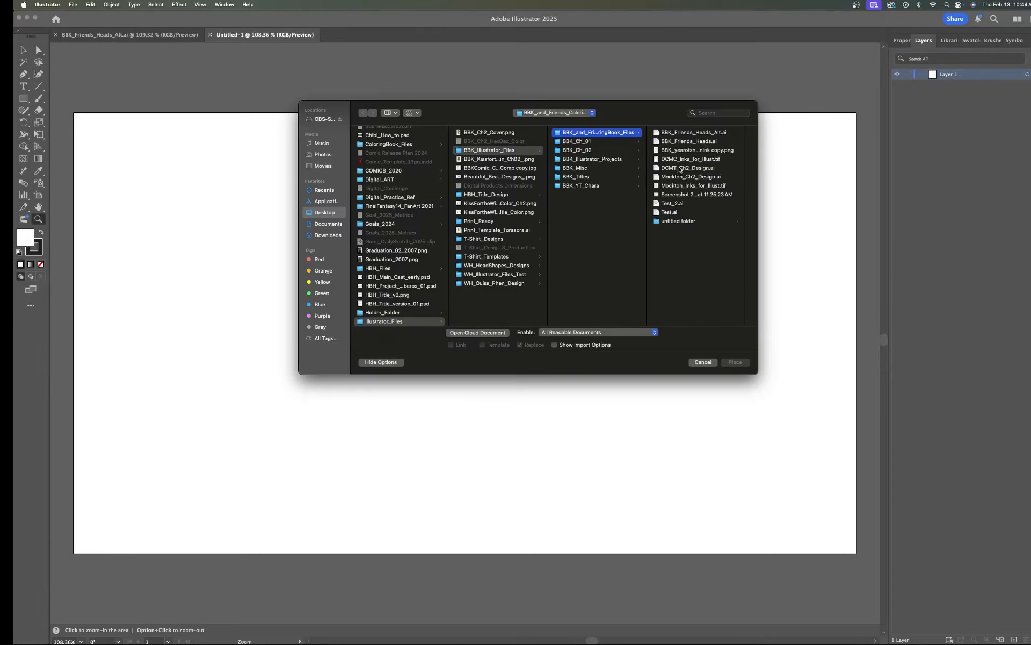
{"action": "left_click", "coordinate": [680, 195]}
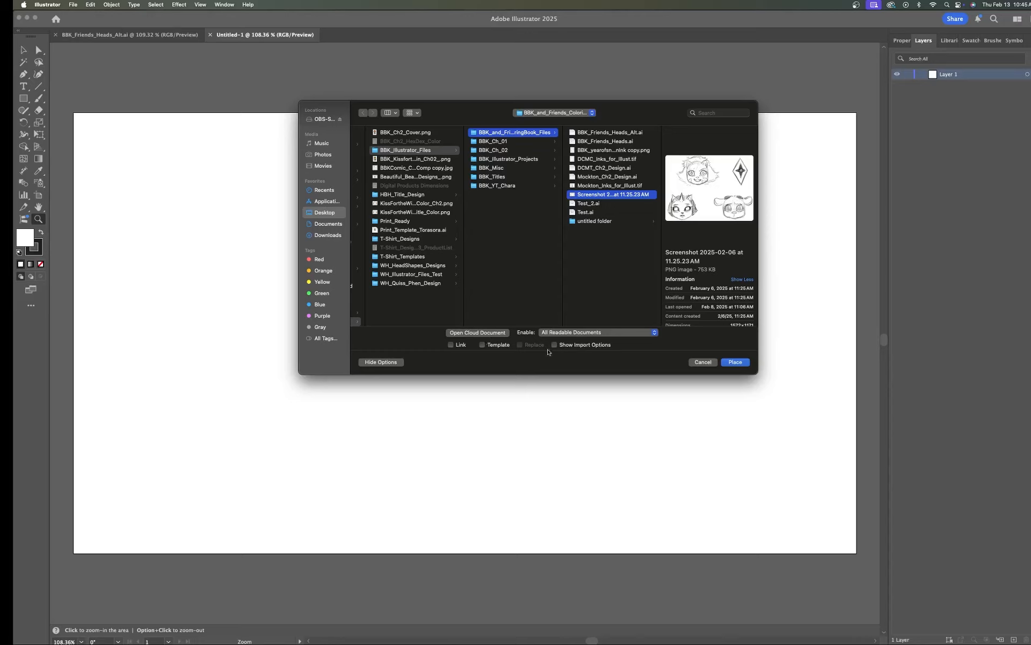
{"action": "left_click", "coordinate": [482, 345]}
{"action": "left_click", "coordinate": [736, 362]}
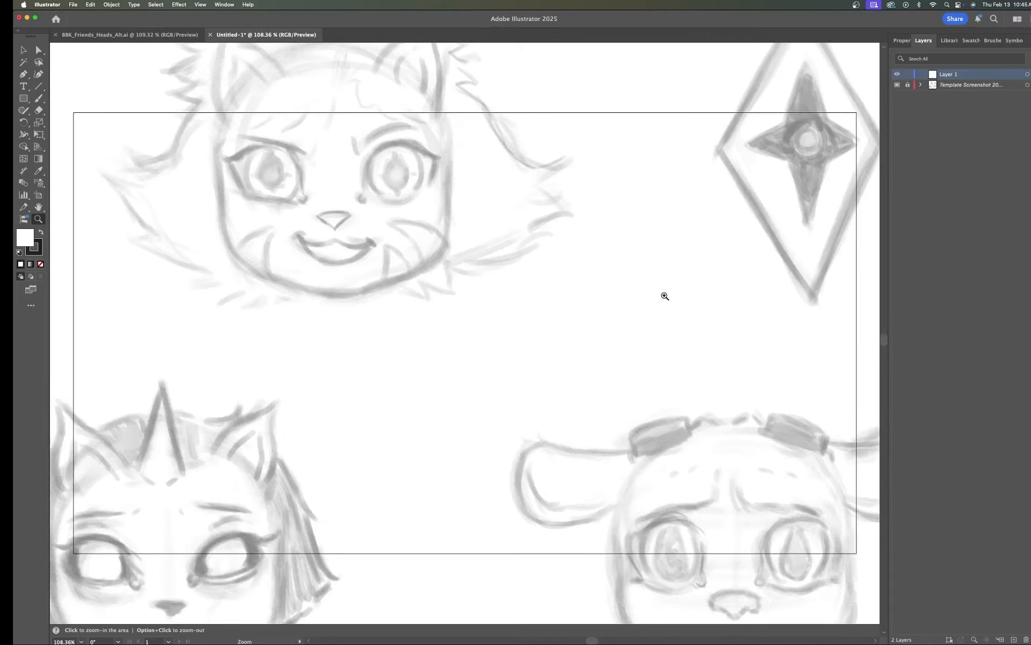
Step: Unlock the template layer and scale the sketch with Free Transform so it fits within the artboard
{"action": "left_click", "coordinate": [734, 315], "text": "alt"}
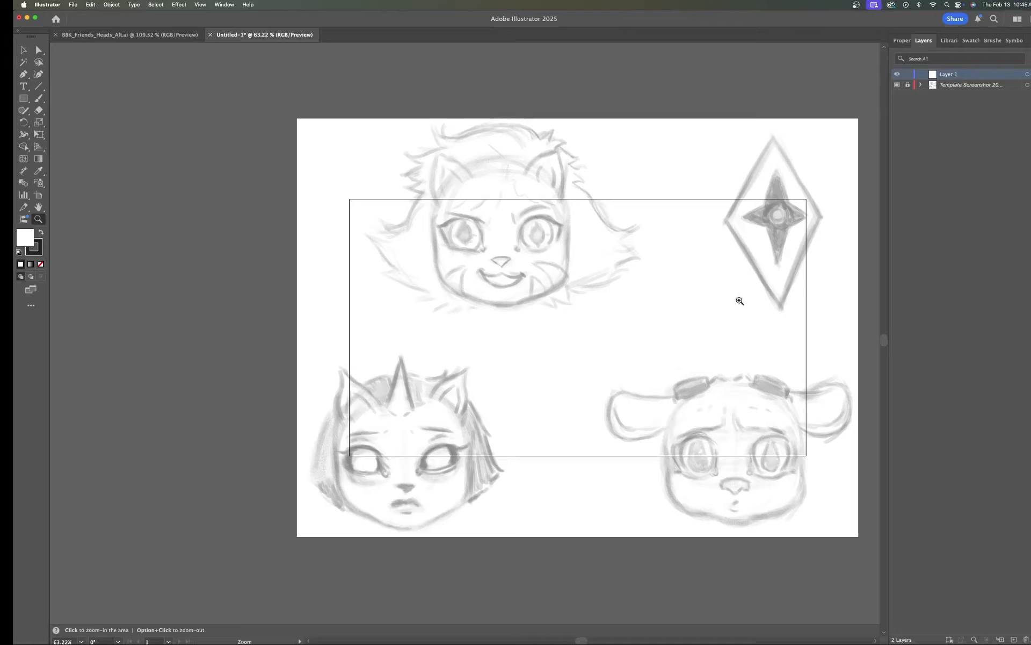
{"action": "left_click", "coordinate": [908, 86]}
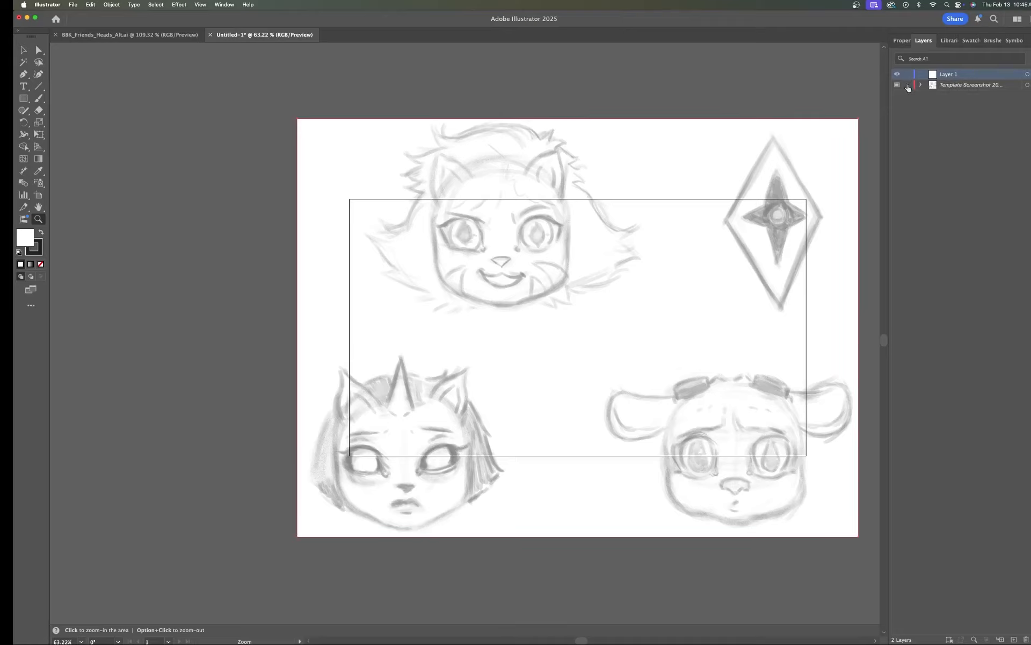
{"action": "left_click", "coordinate": [971, 86]}
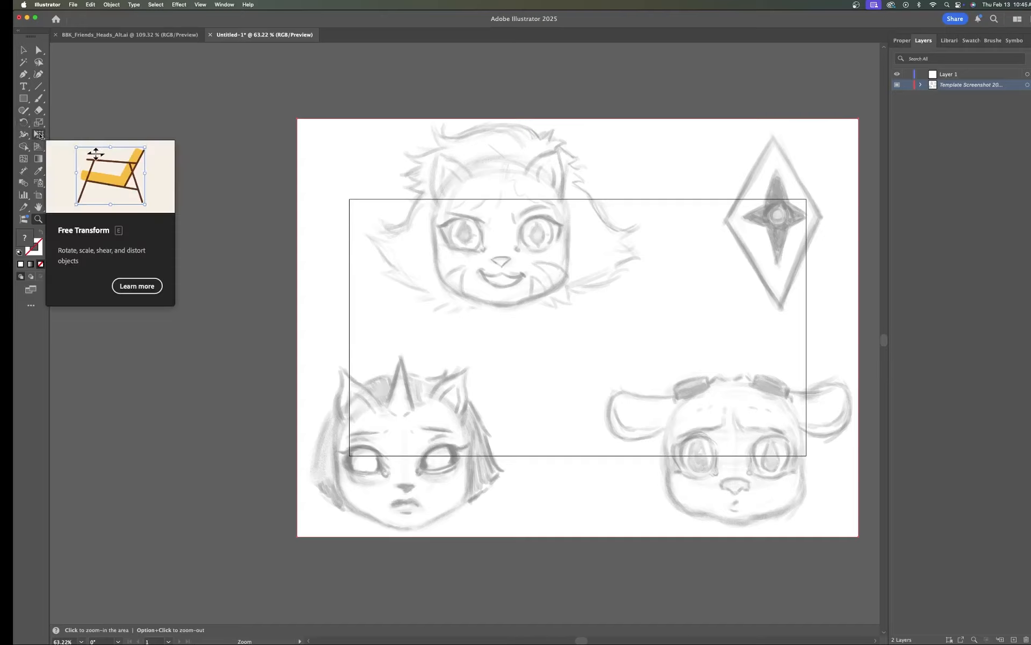
{"action": "left_click", "coordinate": [39, 135]}
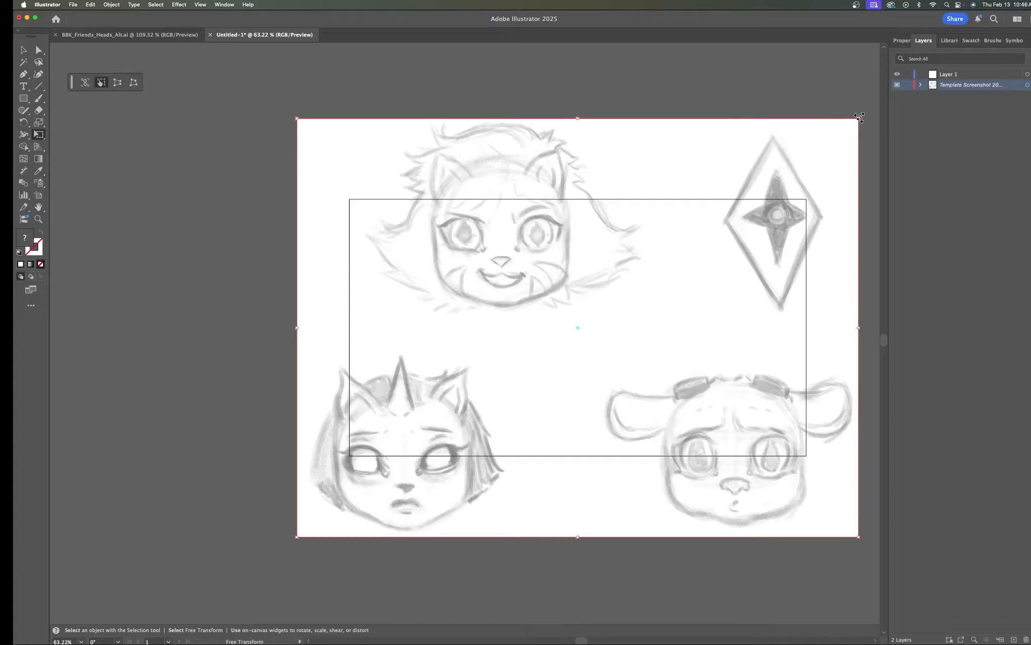
{"action": "left_click_drag", "start_coordinate": [858, 117], "coordinate": [771, 235]}
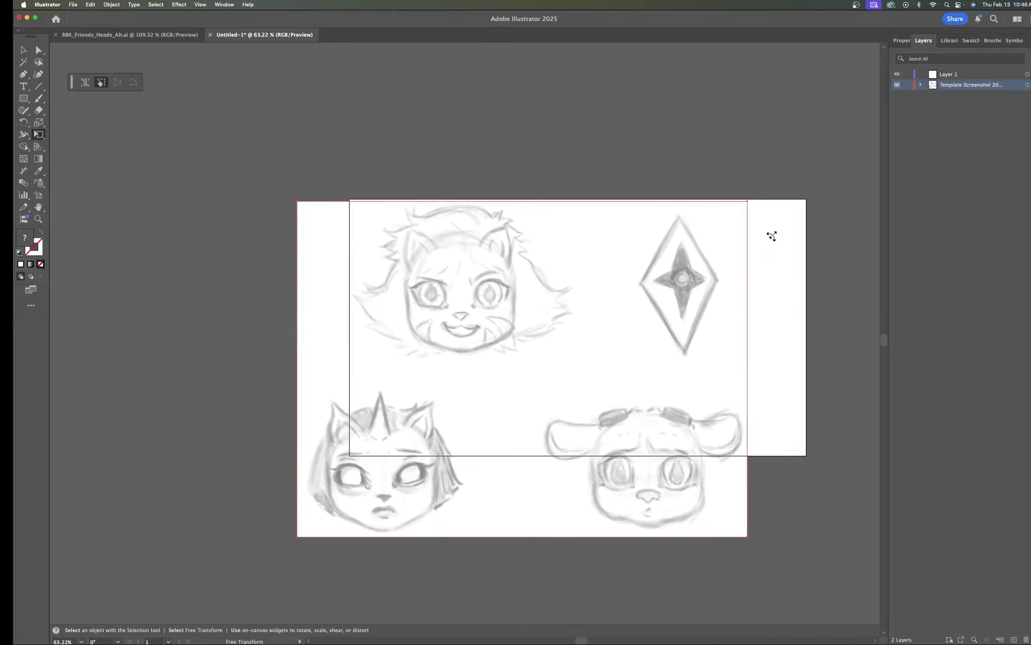
{"action": "left_click_drag", "start_coordinate": [297, 537], "coordinate": [410, 452]}
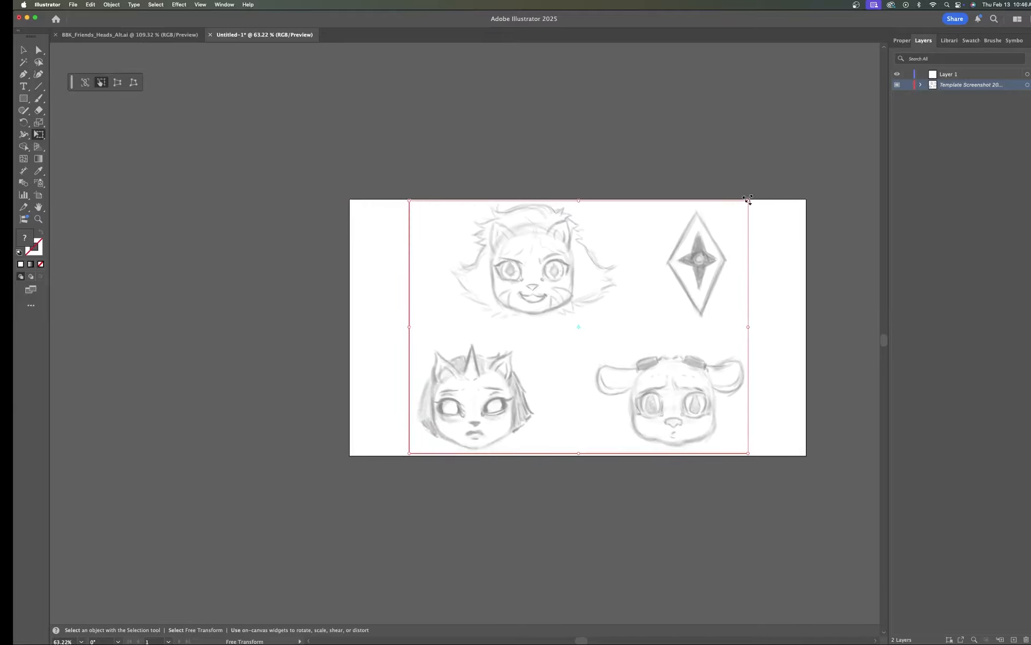
{"action": "left_click_drag", "start_coordinate": [749, 200], "coordinate": [747, 201]}
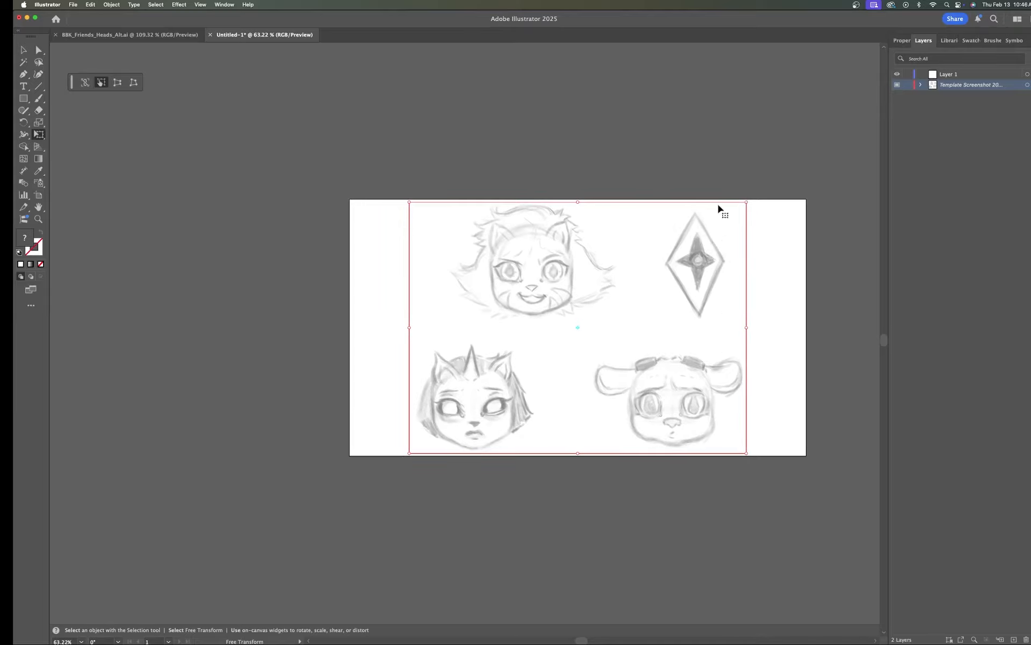
Step: Lock the template layer again and make Layer 1 the active layer for drawing
{"action": "left_click", "coordinate": [908, 85]}
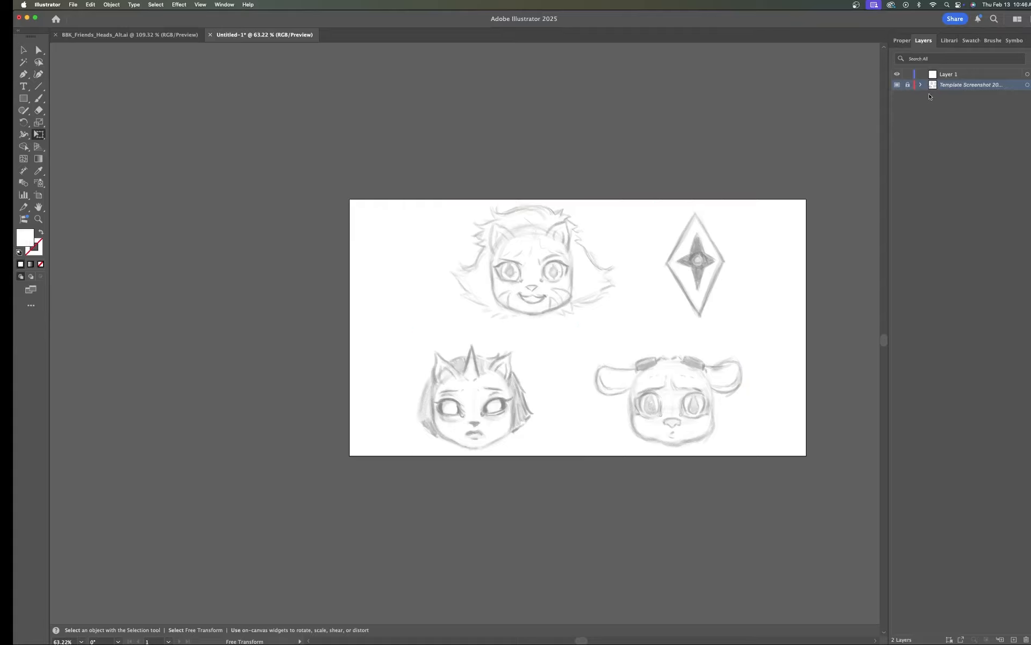
{"action": "left_click", "coordinate": [963, 74]}
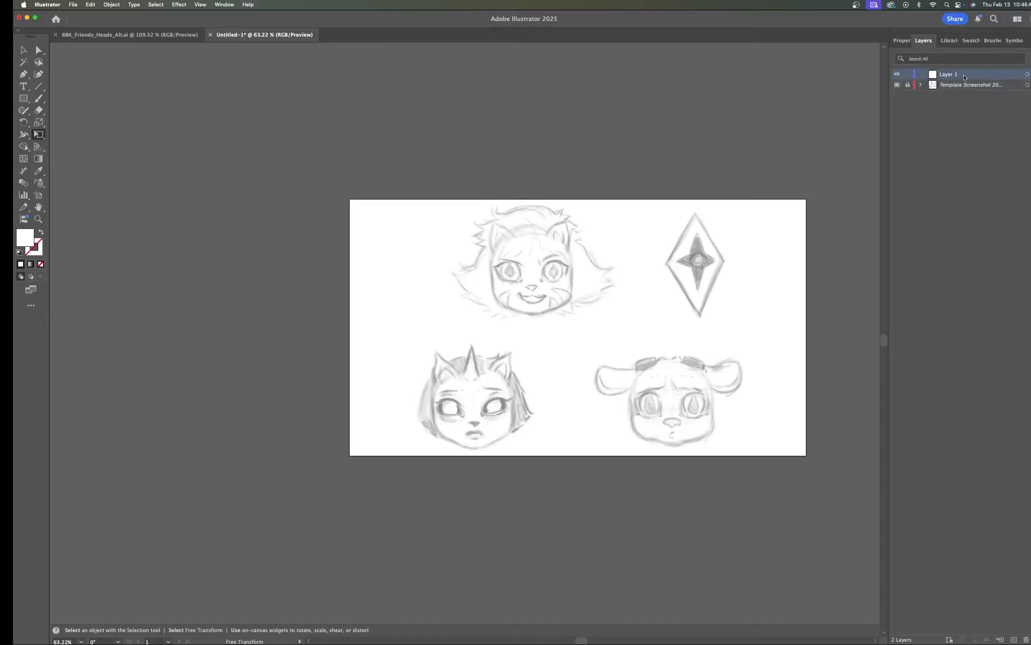
{"action": "scroll", "coordinate": [779, 309], "scroll_direction": "right", "scroll_amount": 5}
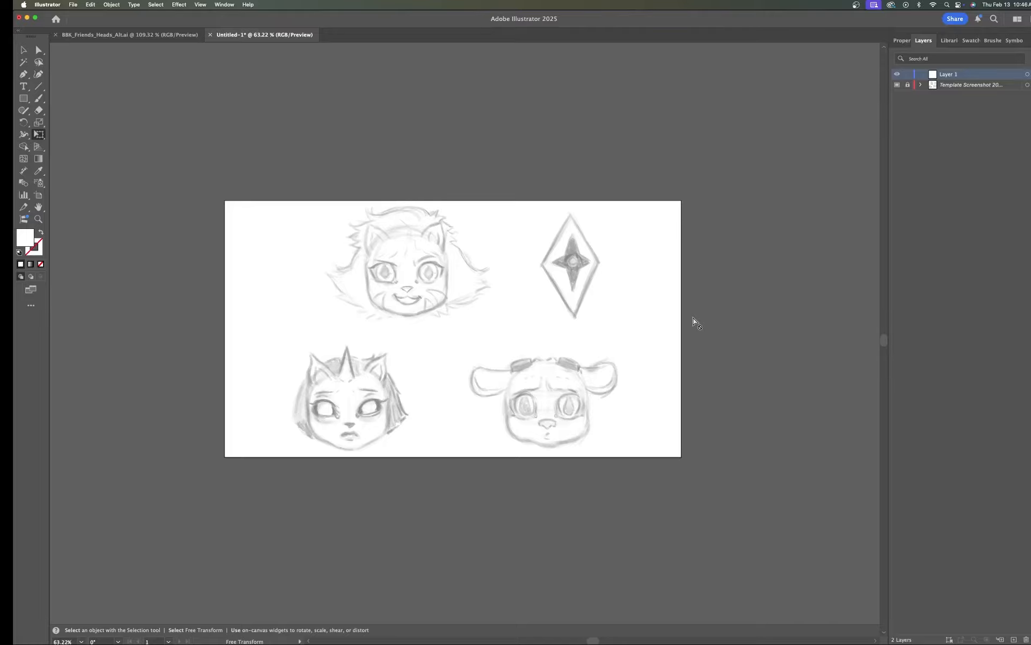
Step: Create another new 1280 x 720 px RGB document
{"action": "key", "text": "super+n"}
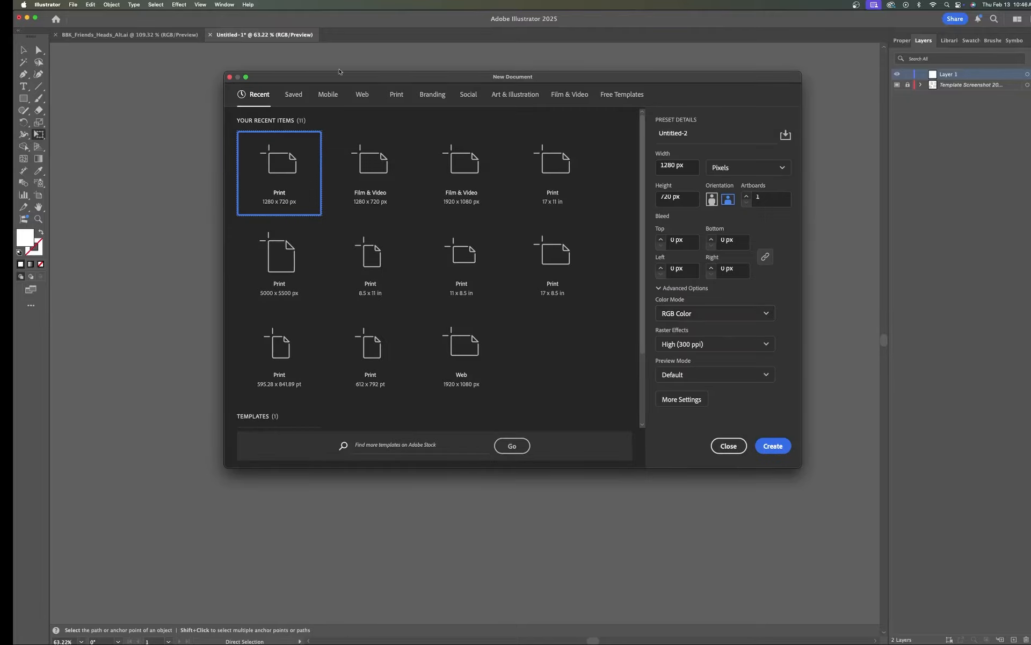
{"action": "left_click", "coordinate": [773, 446]}
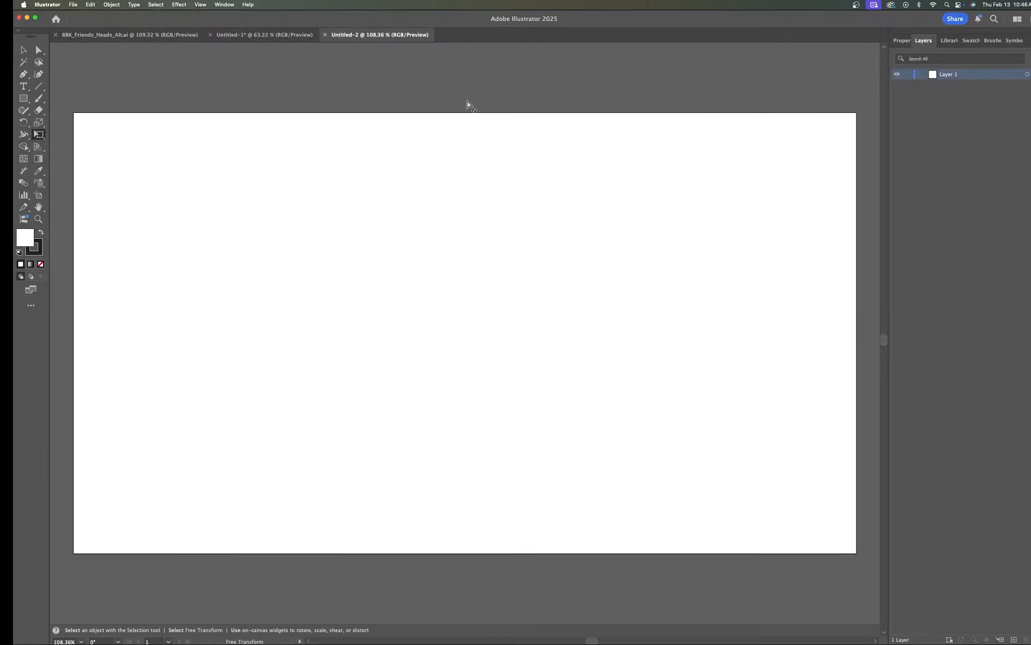
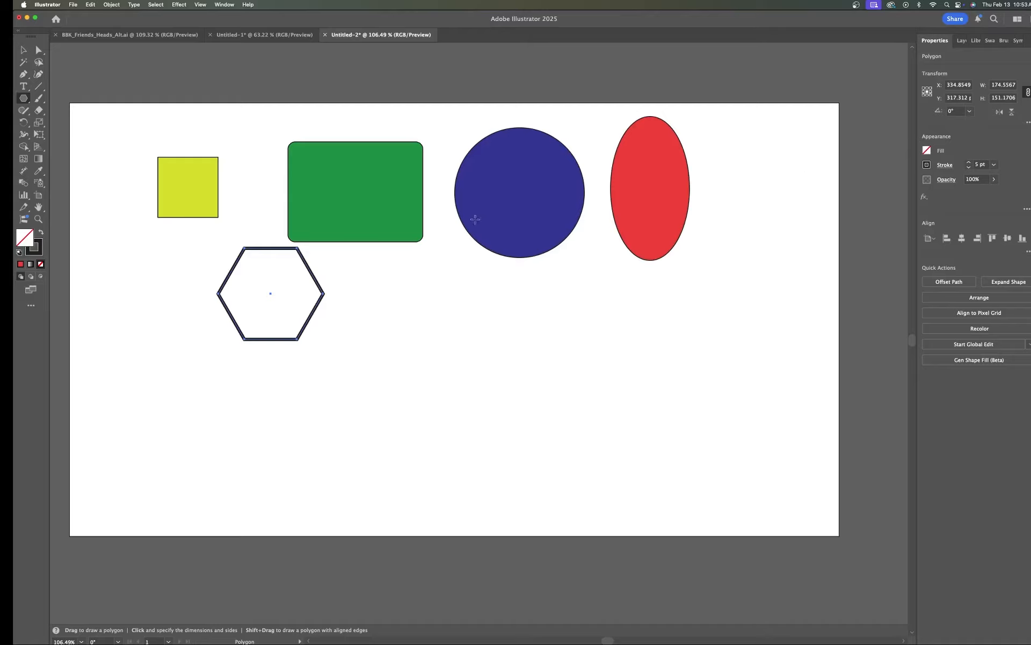
Step: Draw a large five-pointed star with the Star tool, overlapping the hexagon and the green rounded rectangle
{"action": "left_click", "coordinate": [24, 99]}
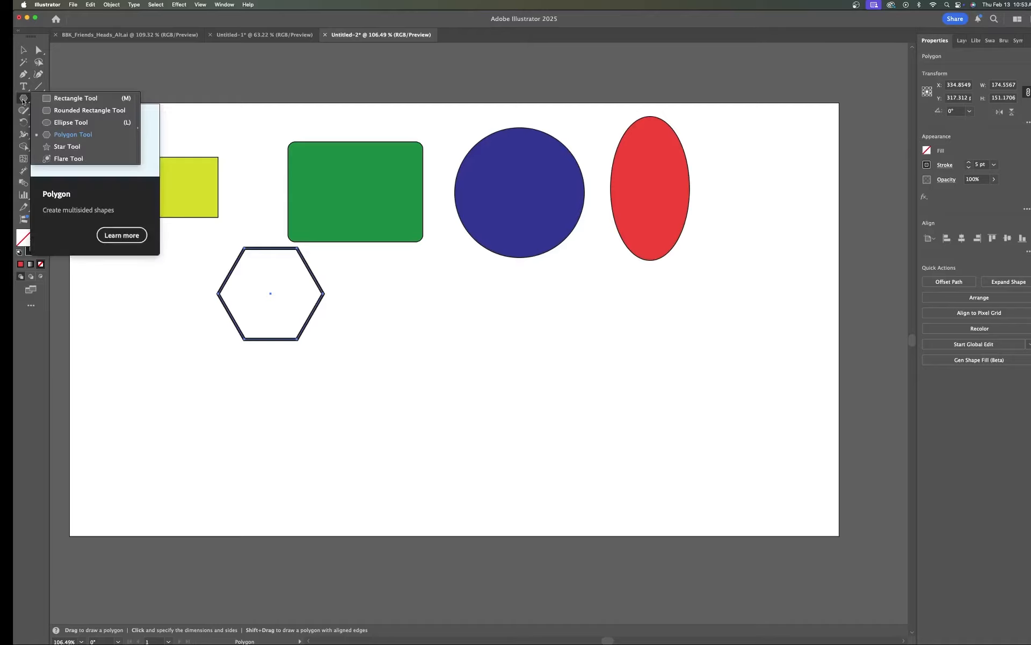
{"action": "left_click", "coordinate": [67, 147]}
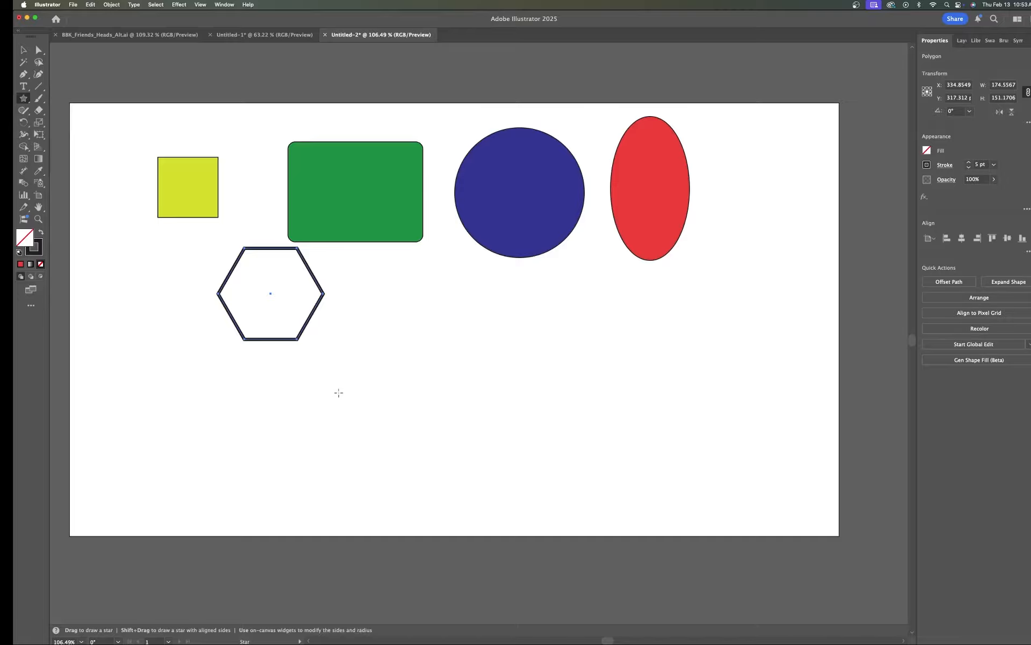
{"action": "mouse_move", "coordinate": [332, 374]}
{"action": "left_mouse_down"}
{"action": "mouse_move", "coordinate": [267, 315]}
{"action": "mouse_move", "coordinate": [249, 321]}
{"action": "mouse_move", "coordinate": [230, 287]}
{"action": "mouse_move", "coordinate": [199, 311]}
{"action": "mouse_move", "coordinate": [167, 315]}
{"action": "left_mouse_up"}
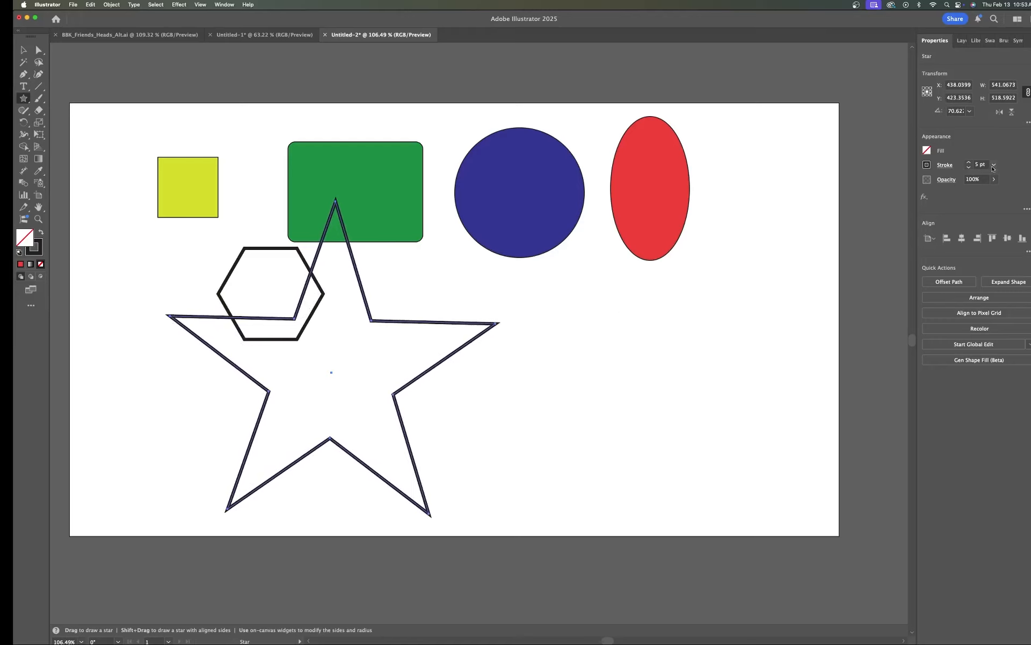
Step: Set the star's stroke weight to 7 pt
{"action": "left_click", "coordinate": [969, 168]}
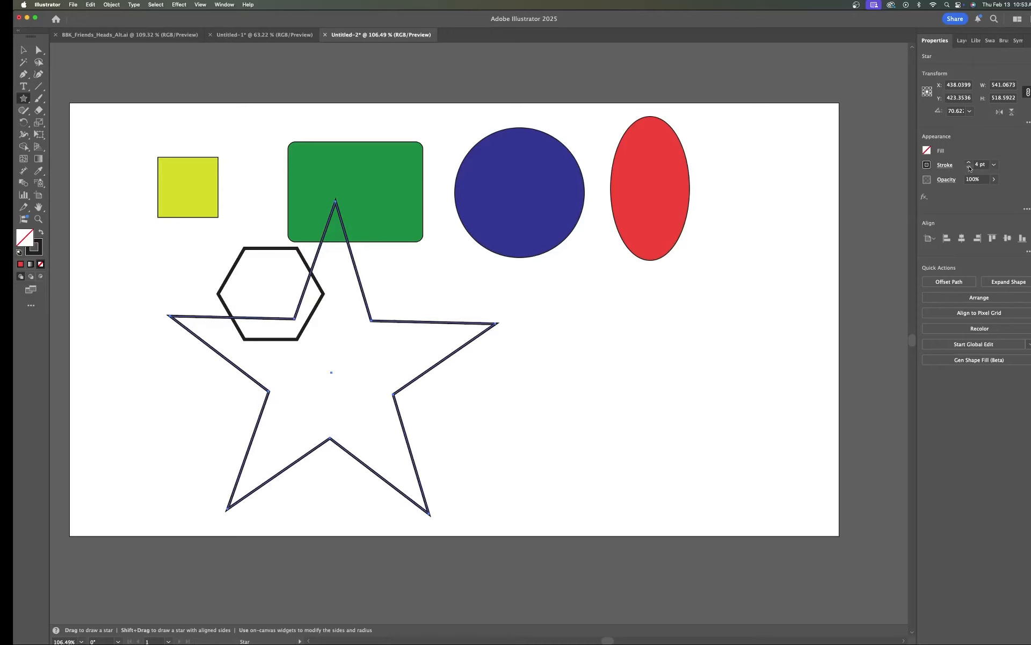
{"action": "left_click", "coordinate": [970, 168]}
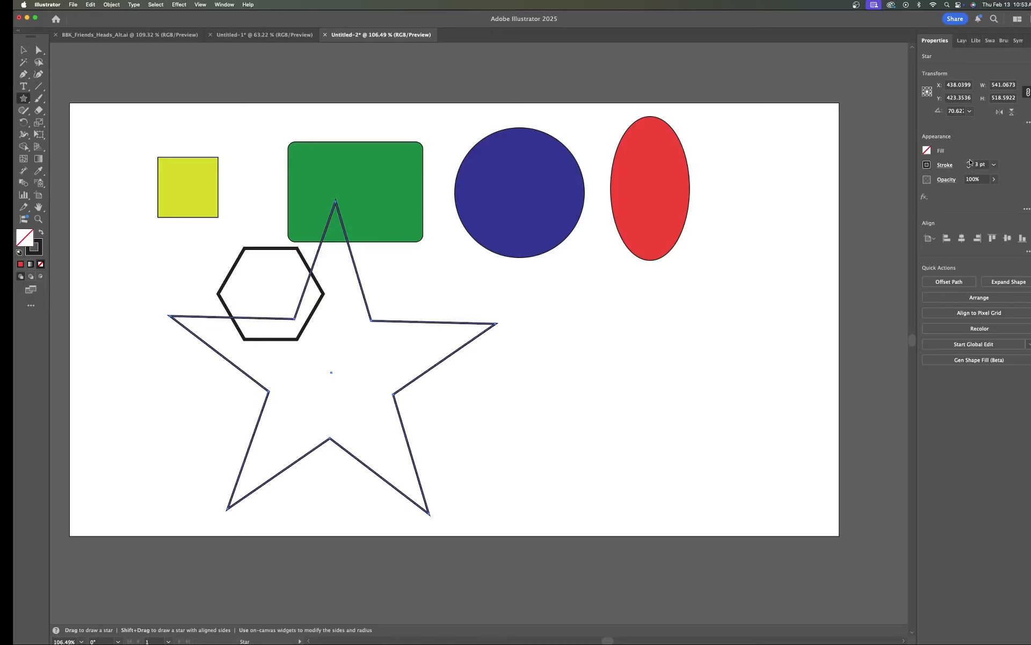
{"action": "left_click", "coordinate": [970, 163]}
{"action": "left_click", "coordinate": [969, 163]}
{"action": "left_click", "coordinate": [969, 162]}
{"action": "left_click", "coordinate": [969, 162]}
{"action": "left_click", "coordinate": [970, 163]}
{"action": "left_click", "coordinate": [970, 164]}
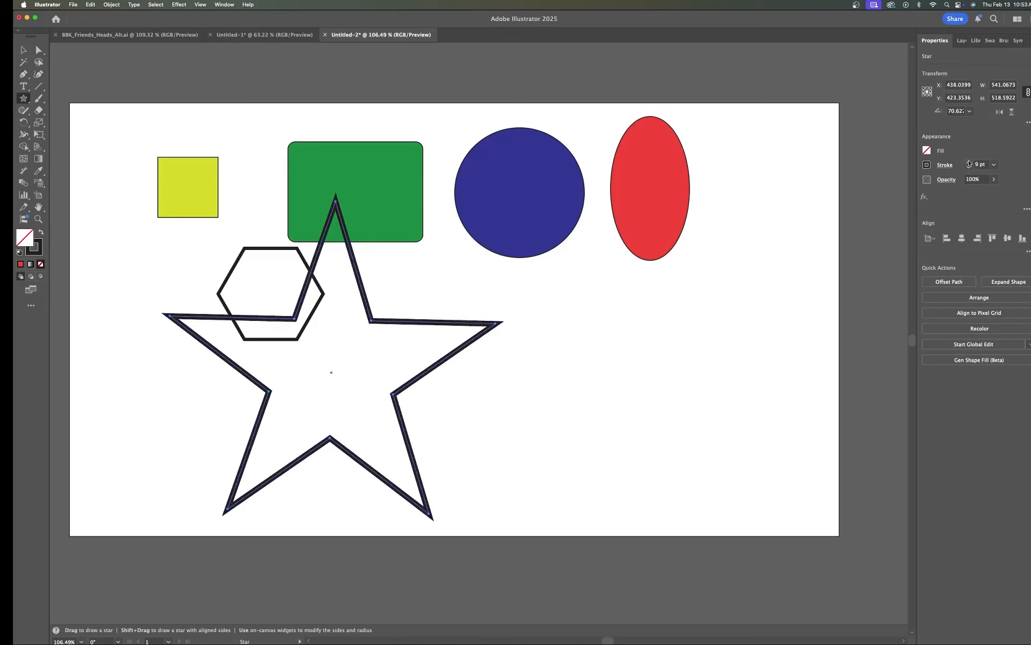
{"action": "left_click", "coordinate": [969, 168]}
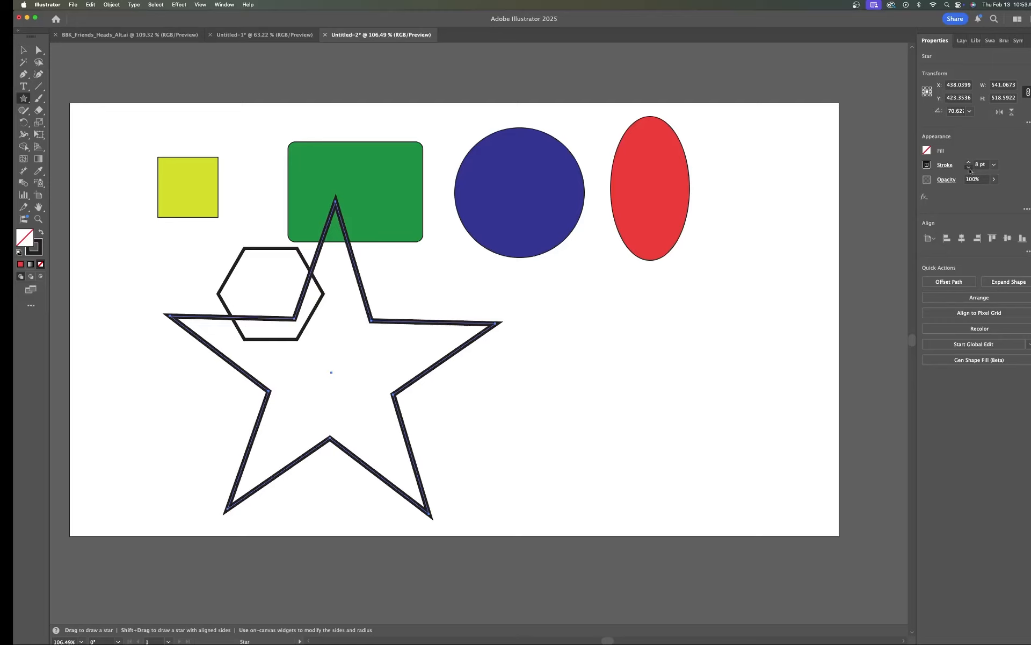
{"action": "left_click", "coordinate": [970, 168]}
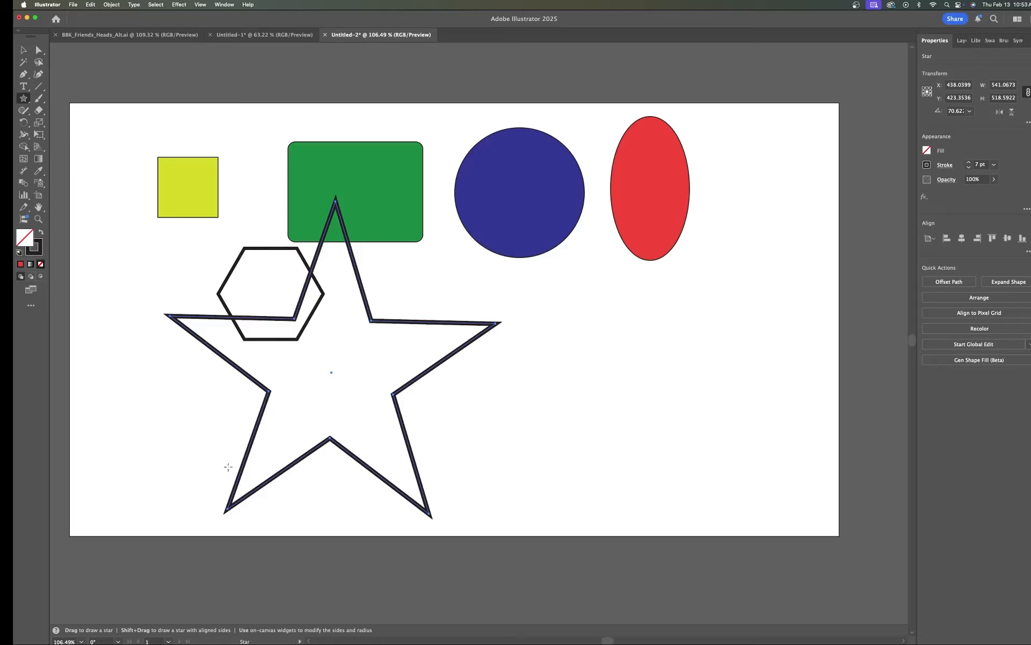
Step: Select the star and hexagon, then remove the star's edges crossing inside the hexagon with the Shape Builder tool
{"action": "key", "text": "a"}
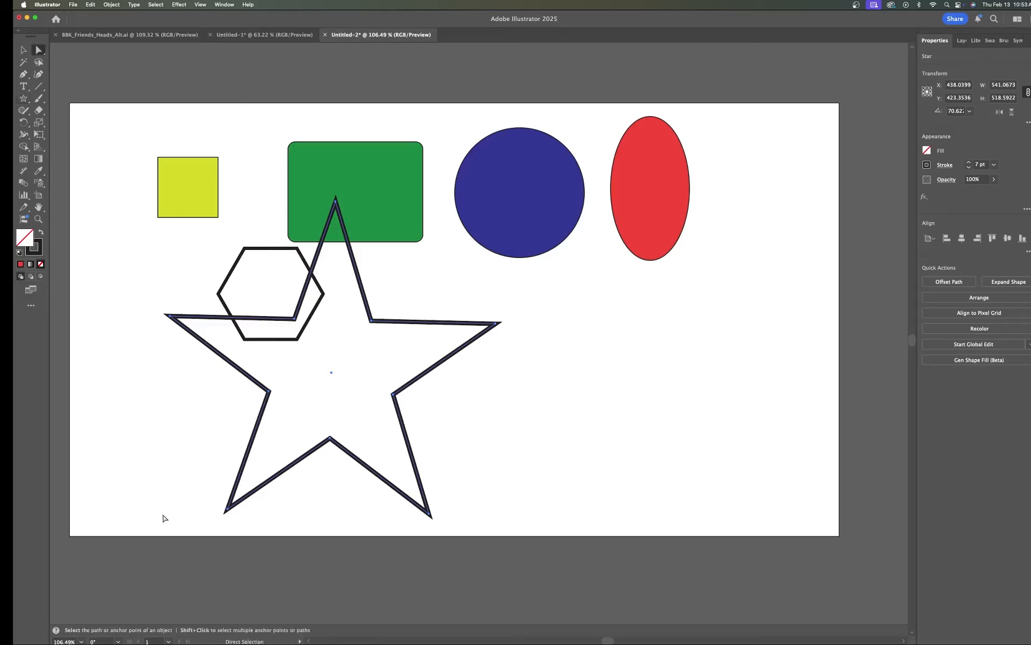
{"action": "left_click_drag", "start_coordinate": [156, 524], "coordinate": [512, 280]}
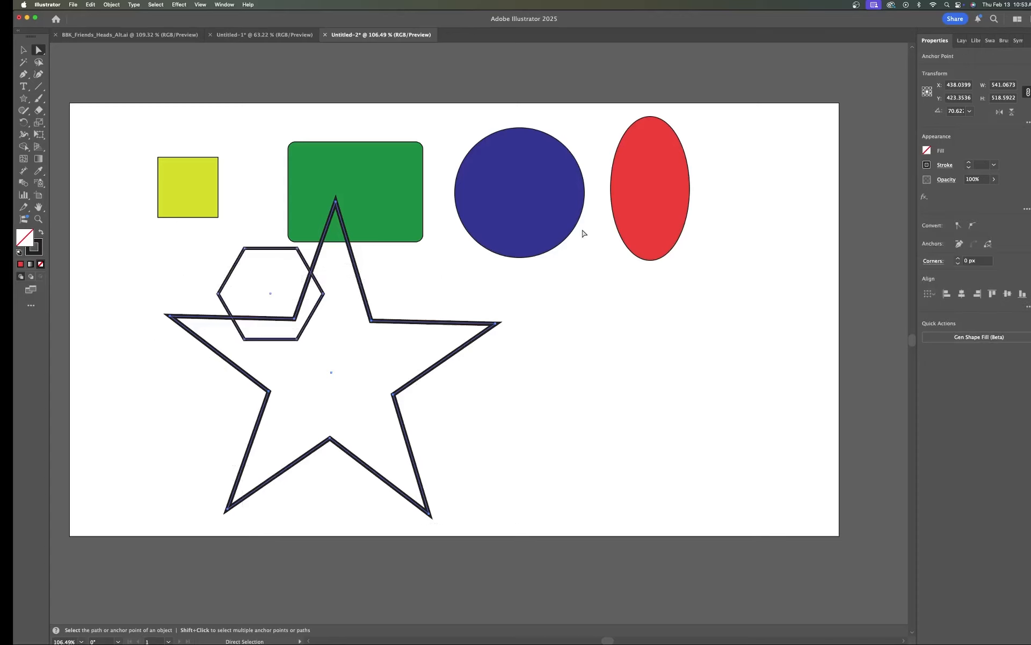
{"action": "left_click", "coordinate": [24, 146]}
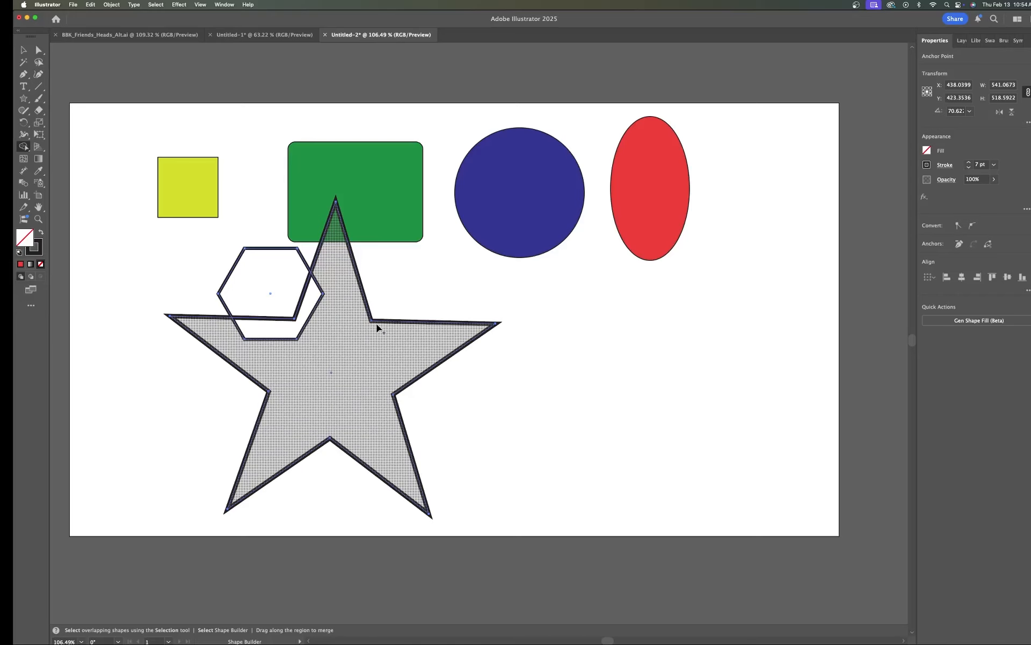
{"action": "scroll", "coordinate": [377, 328], "scroll_direction": "up", "scroll_amount": 5}
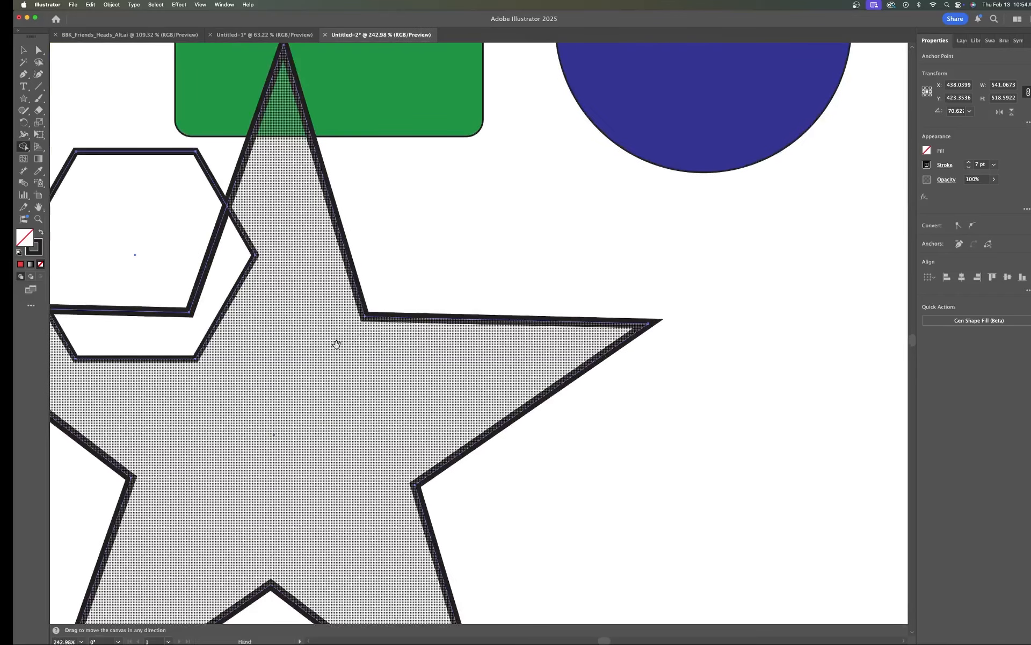
{"action": "mouse_move", "coordinate": [359, 346]}
{"action": "left_mouse_down"}
{"action": "mouse_move", "coordinate": [638, 341]}
{"action": "mouse_move", "coordinate": [652, 364]}
{"action": "mouse_move", "coordinate": [628, 367]}
{"action": "left_mouse_up"}
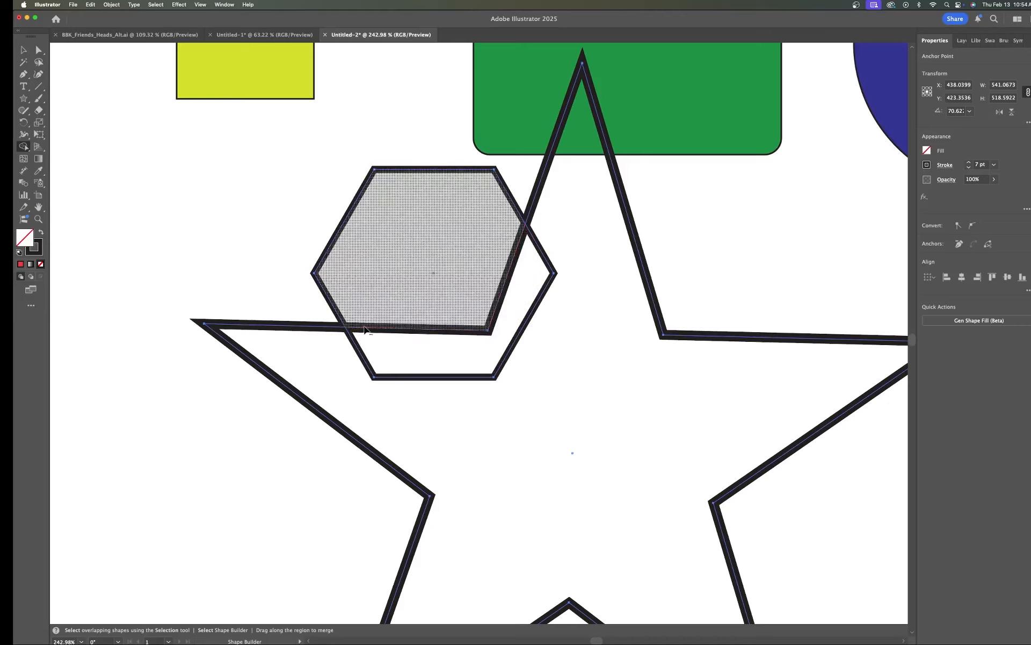
{"action": "left_click", "coordinate": [509, 269], "text": "alt"}
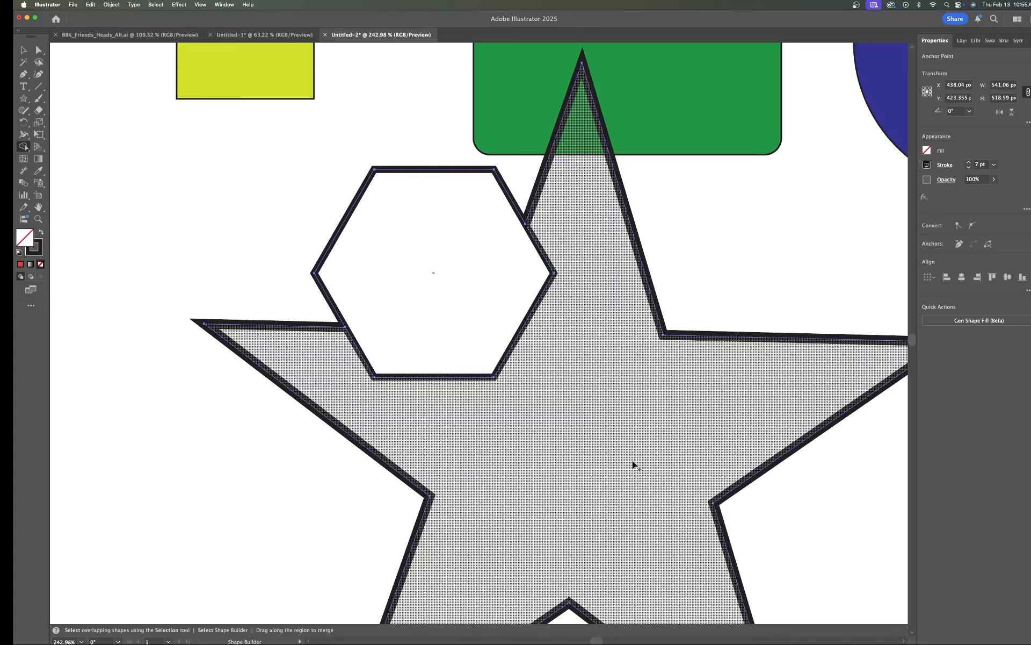
Step: Apply the Shape Builder tool to the star's outline to combine the star and hexagon shapes
{"action": "scroll", "coordinate": [671, 402], "scroll_direction": "down", "scroll_amount": 2}
{"action": "scroll", "coordinate": [668, 400], "scroll_direction": "down", "scroll_amount": 3}
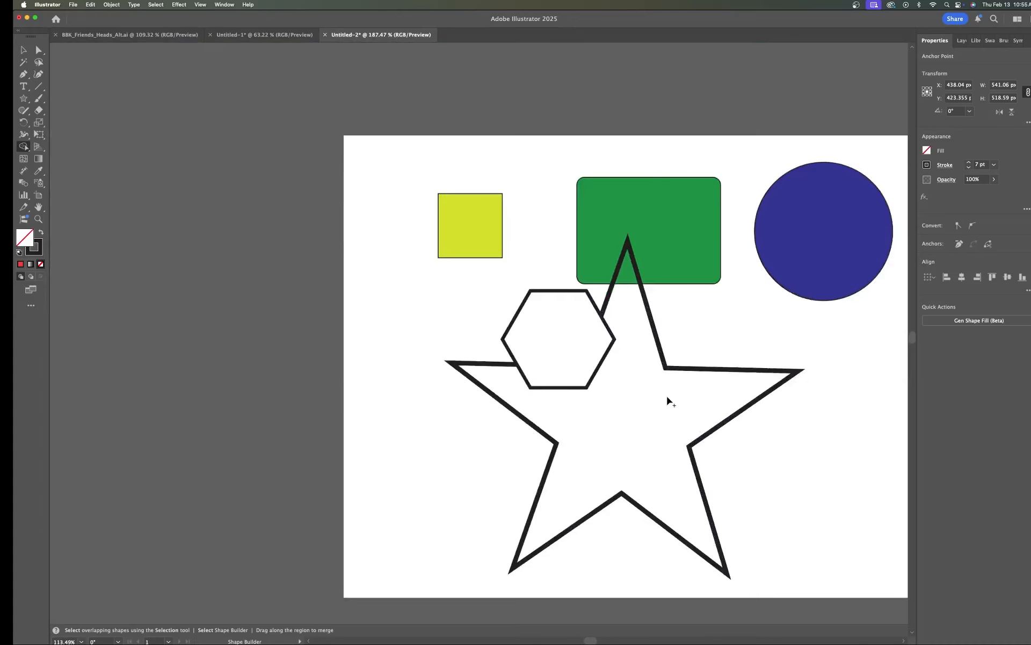
{"action": "scroll", "coordinate": [670, 402], "scroll_direction": "up", "scroll_amount": 2}
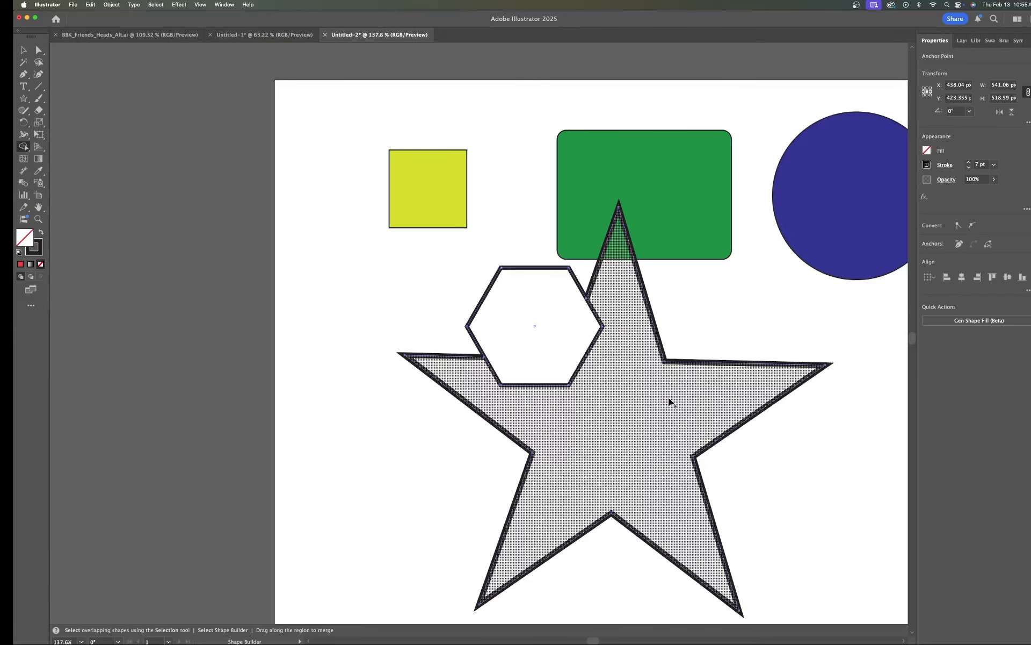
{"action": "key", "text": "space"}
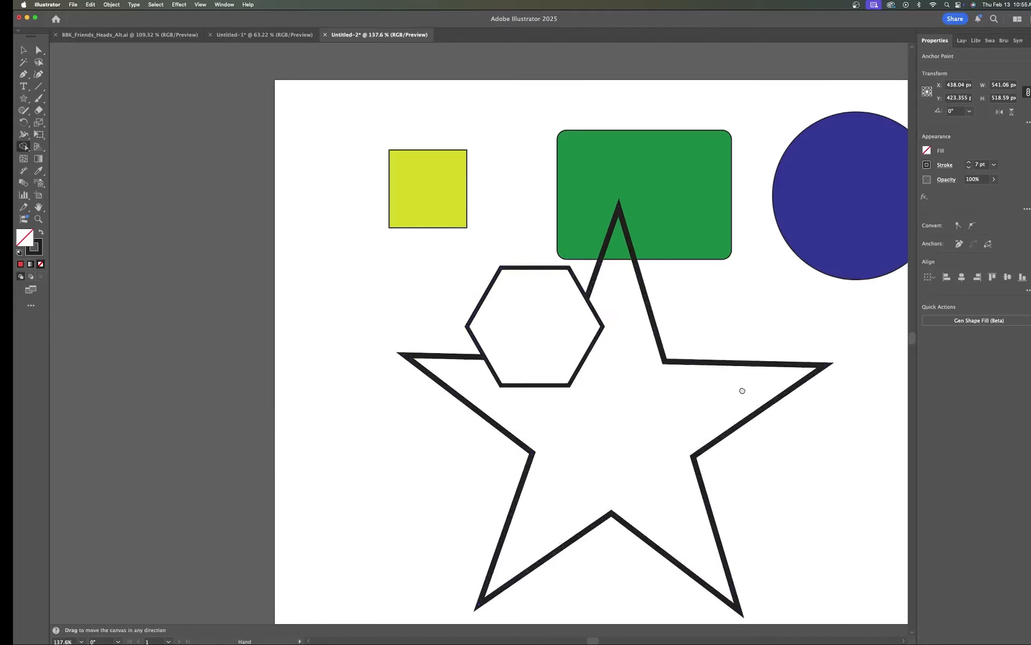
{"action": "left_click_drag", "start_coordinate": [741, 391], "coordinate": [550, 350]}
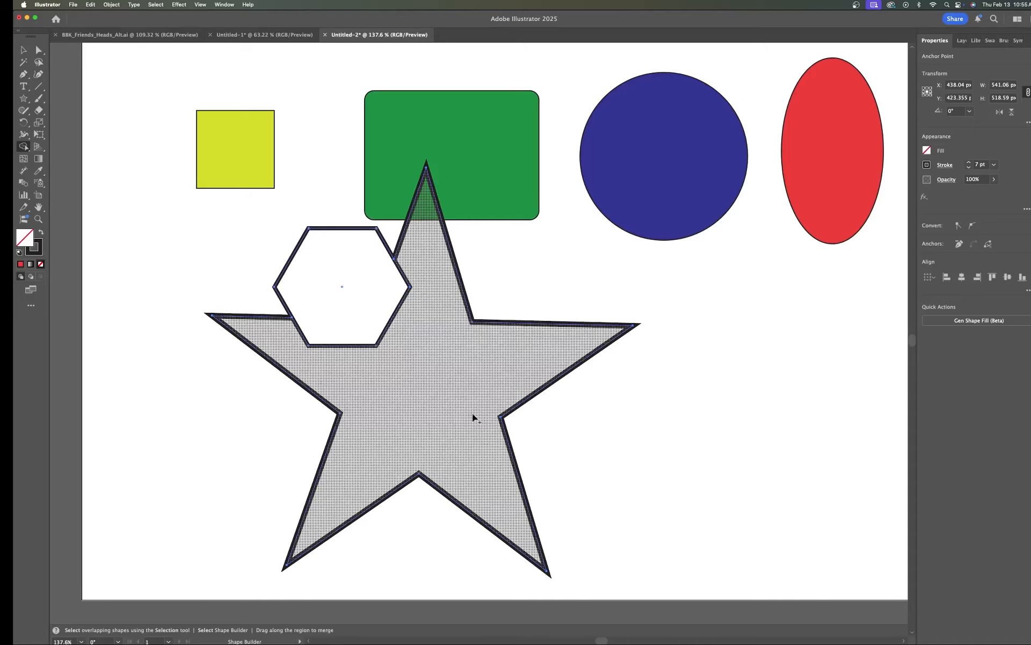
{"action": "left_click", "coordinate": [505, 423]}
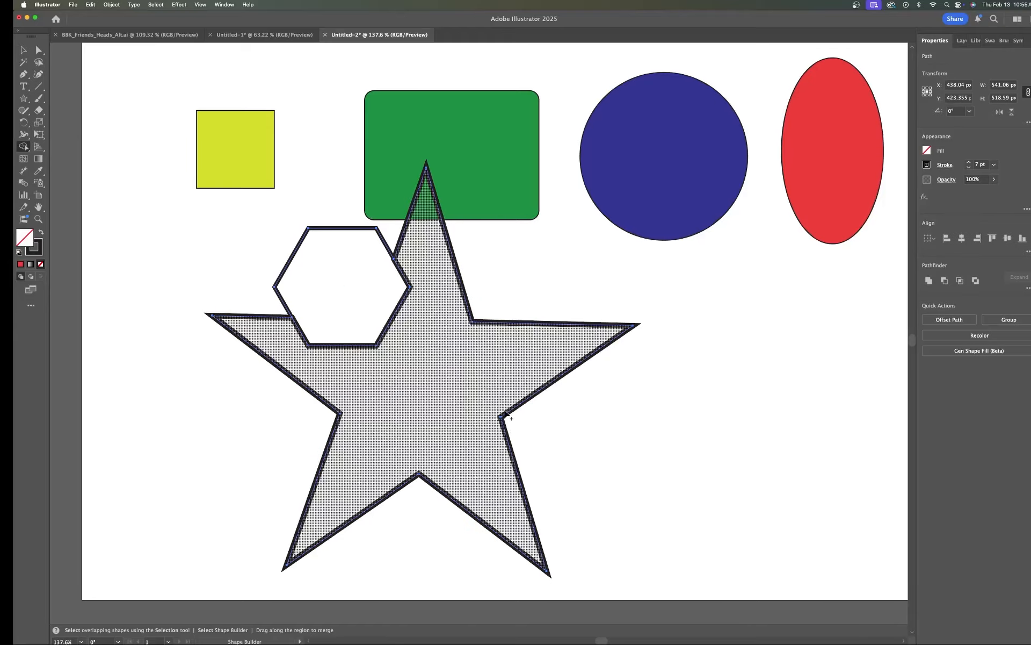
Step: Move the combined star and hexagon shape left, clear of the green rectangle, with Direct Selection
{"action": "key", "text": "a"}
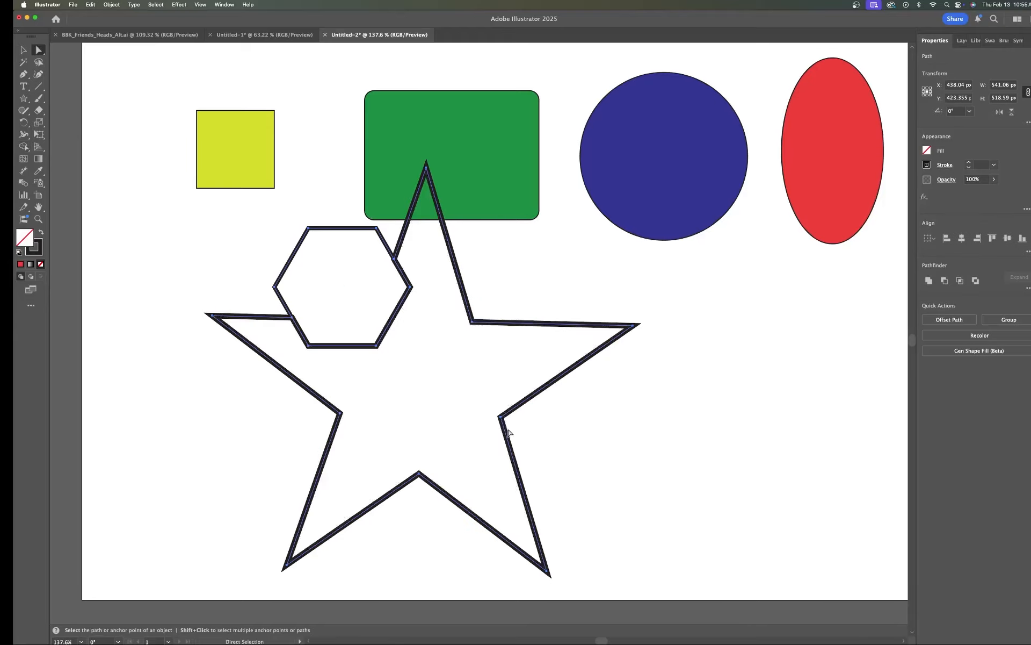
{"action": "left_click_drag", "start_coordinate": [505, 432], "coordinate": [388, 445]}
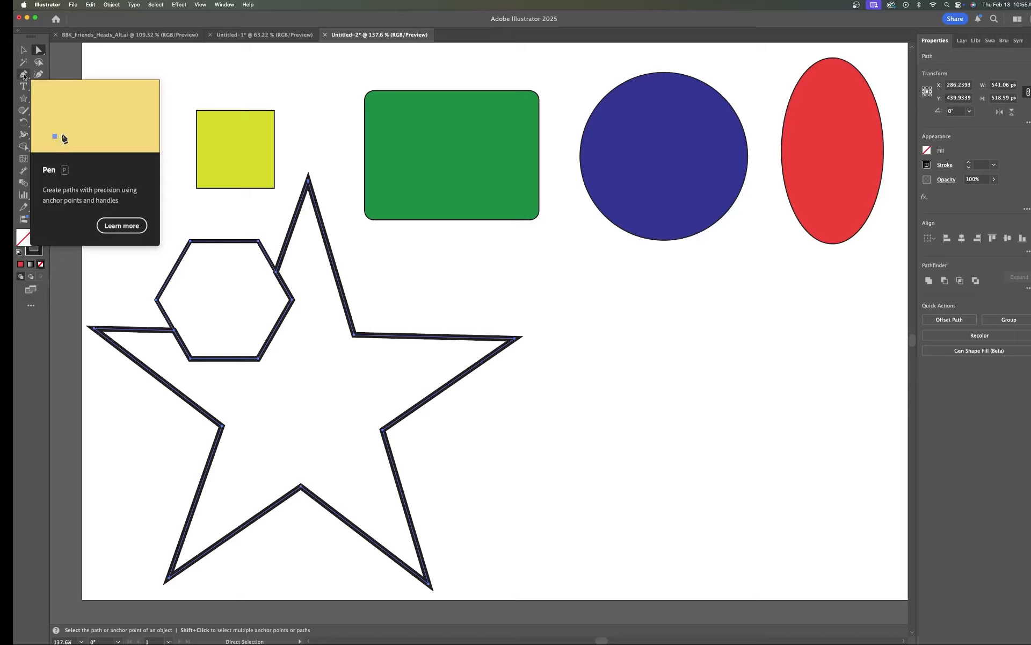
Step: Start a Pen path right of the star with a horizontal straight segment, using a 5 pt stroke
{"action": "left_click", "coordinate": [24, 75]}
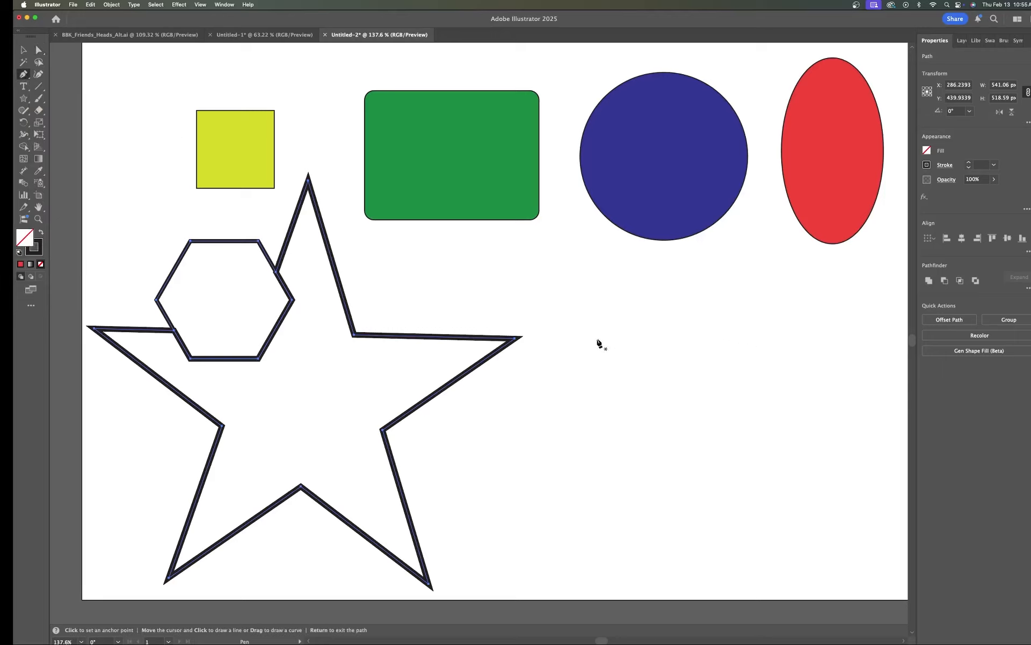
{"action": "left_click", "coordinate": [570, 298]}
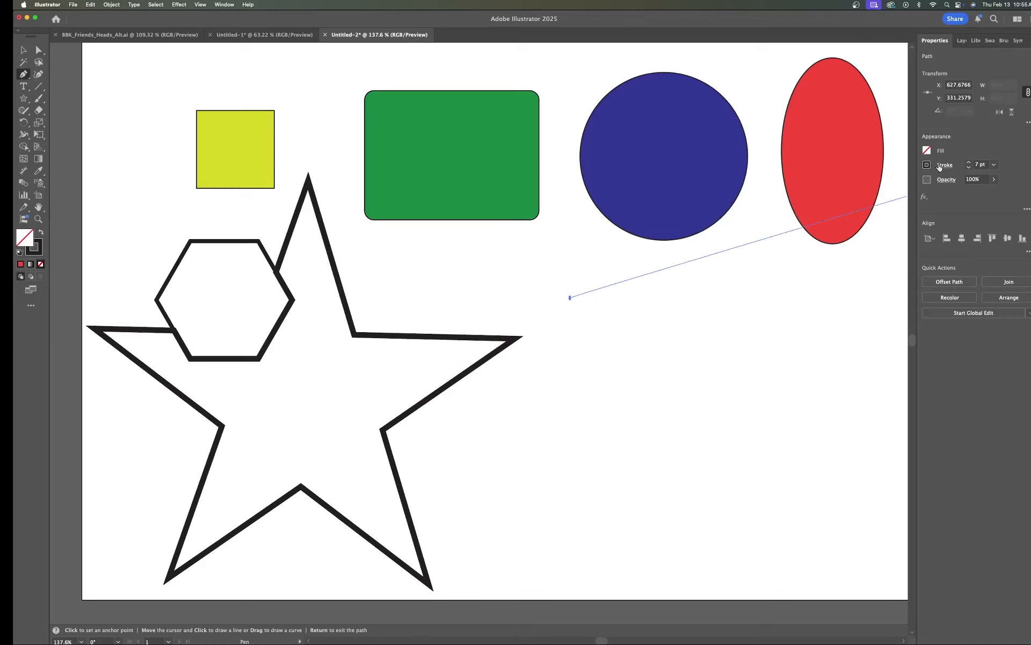
{"action": "left_click", "coordinate": [969, 168]}
{"action": "left_click", "coordinate": [648, 298]}
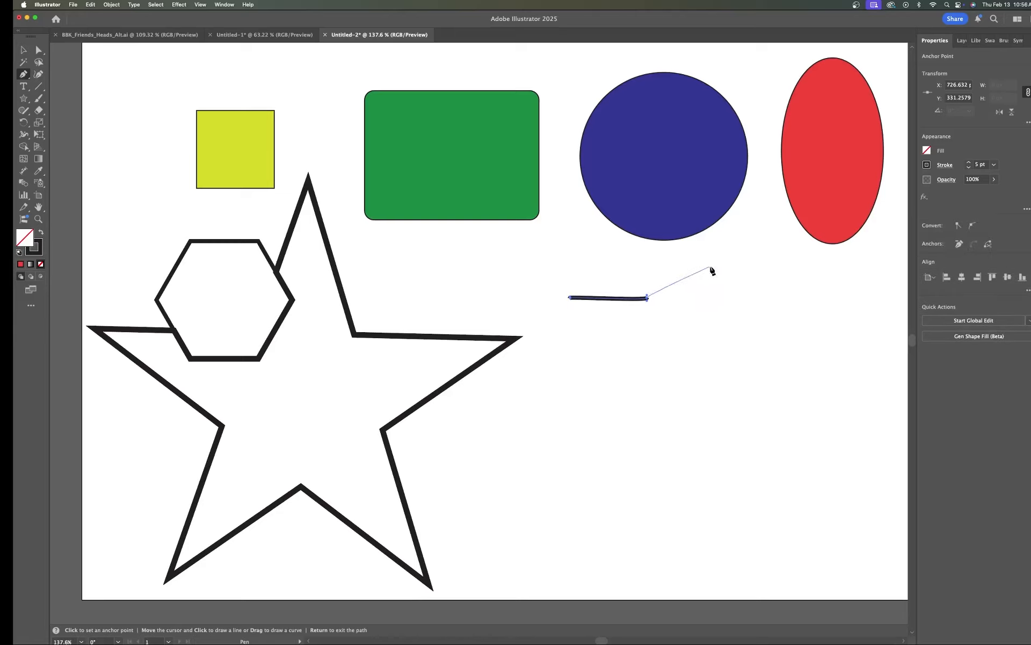
Step: Continue the Pen path with a vertical rise and curved segments forming an S-shaped bend downward
{"action": "left_click", "coordinate": [647, 253]}
{"action": "left_click", "coordinate": [701, 298]}
{"action": "left_click_drag", "start_coordinate": [710, 306], "coordinate": [704, 362]}
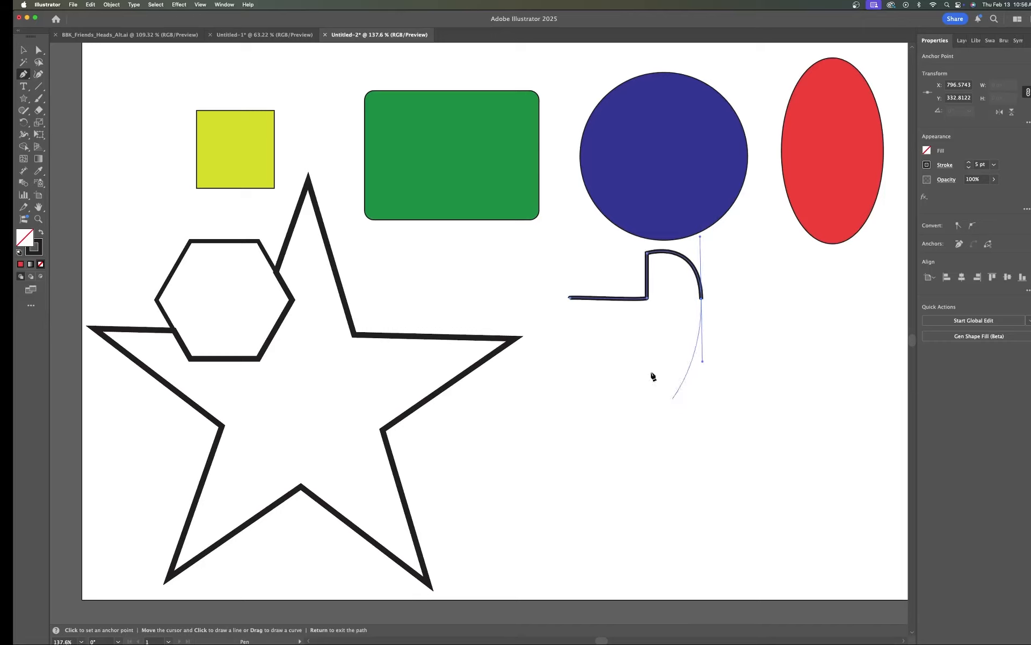
{"action": "left_click", "coordinate": [755, 332]}
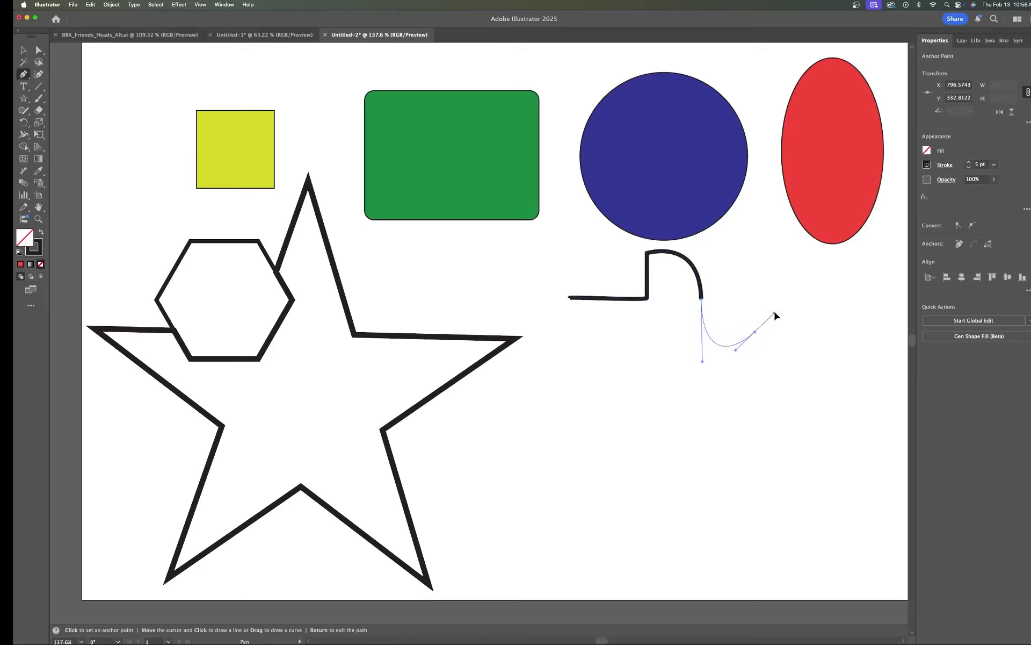
{"action": "mouse_move", "coordinate": [774, 315]}
{"action": "left_mouse_down"}
{"action": "mouse_move", "coordinate": [762, 328]}
{"action": "mouse_move", "coordinate": [780, 310]}
{"action": "left_mouse_up"}
{"action": "left_click_drag", "start_coordinate": [761, 314], "coordinate": [773, 310]}
{"action": "left_click_drag", "start_coordinate": [754, 310], "coordinate": [754, 308]}
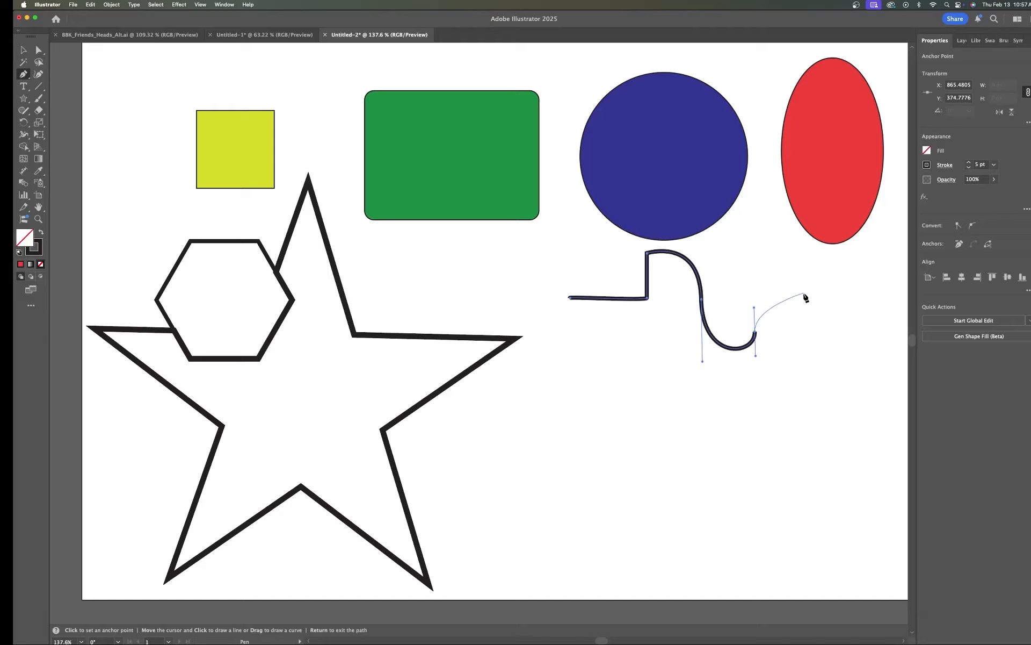
Step: Adjust the lower direction handle of the path's last anchor slightly
{"action": "scroll", "coordinate": [804, 297], "scroll_direction": "up", "scroll_amount": 2}
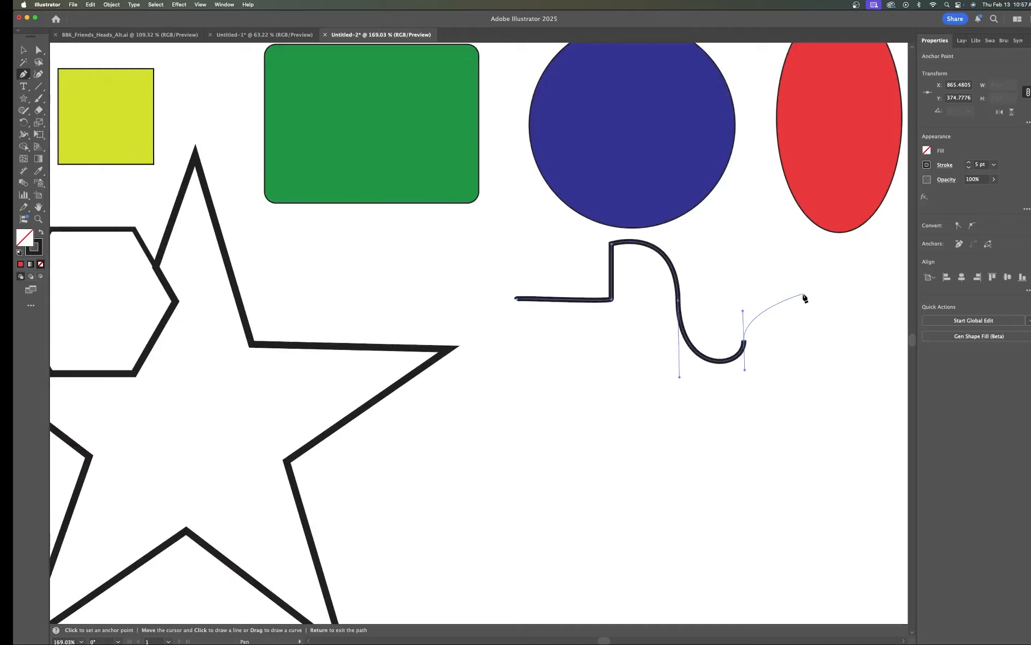
{"action": "scroll", "coordinate": [805, 298], "scroll_direction": "up", "scroll_amount": 5}
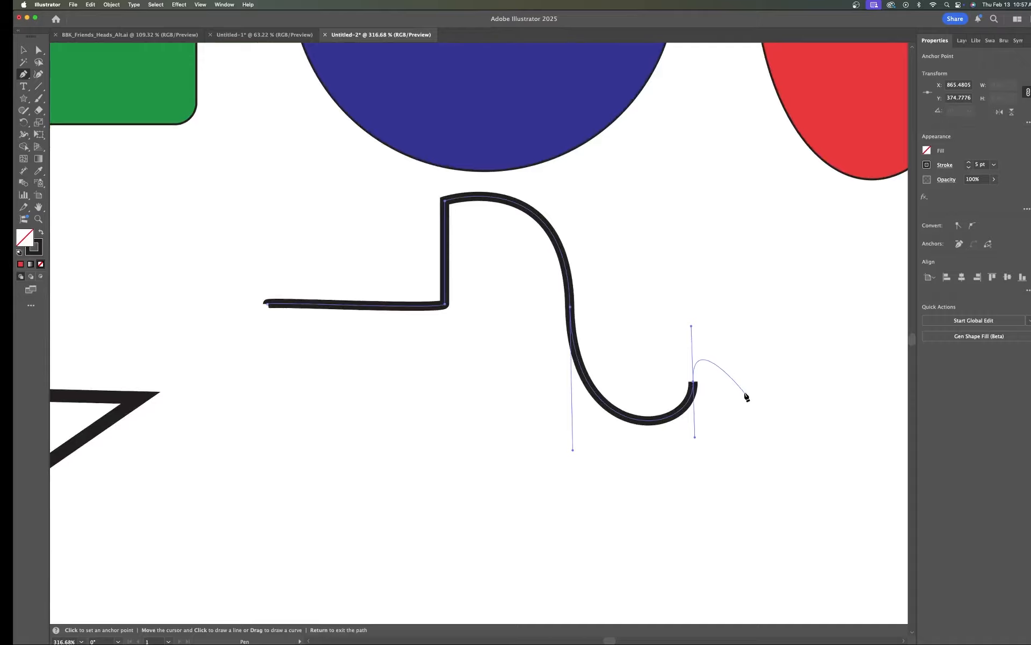
{"action": "scroll", "coordinate": [746, 385], "scroll_direction": "right", "scroll_amount": 5}
{"action": "scroll", "coordinate": [746, 385], "scroll_direction": "down", "scroll_amount": 2}
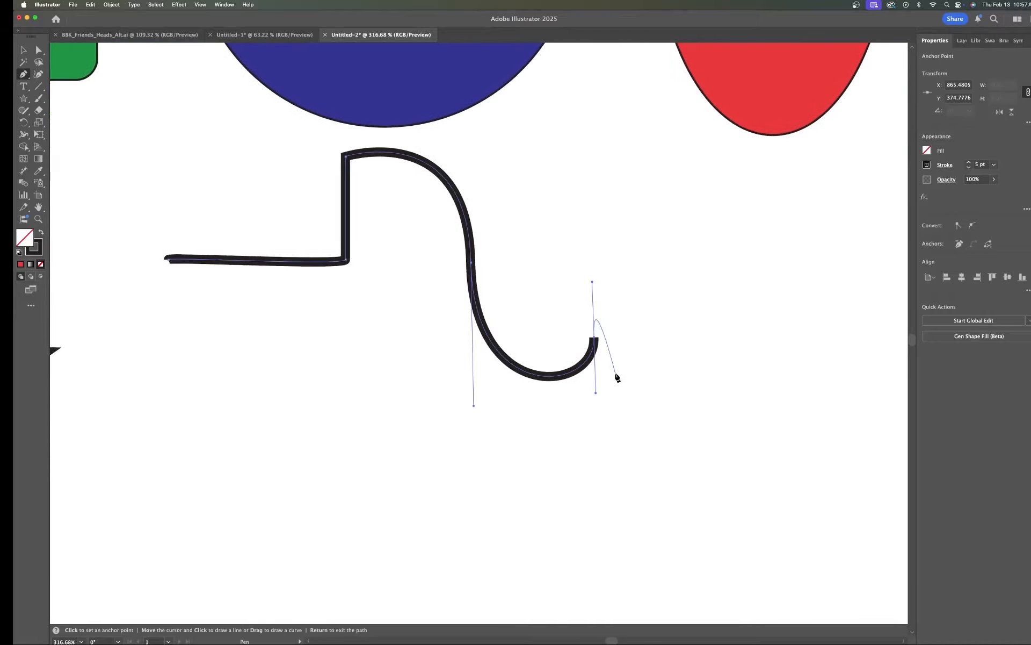
{"action": "key", "text": "super"}
{"action": "key", "text": "super"}
{"action": "key", "text": "super"}
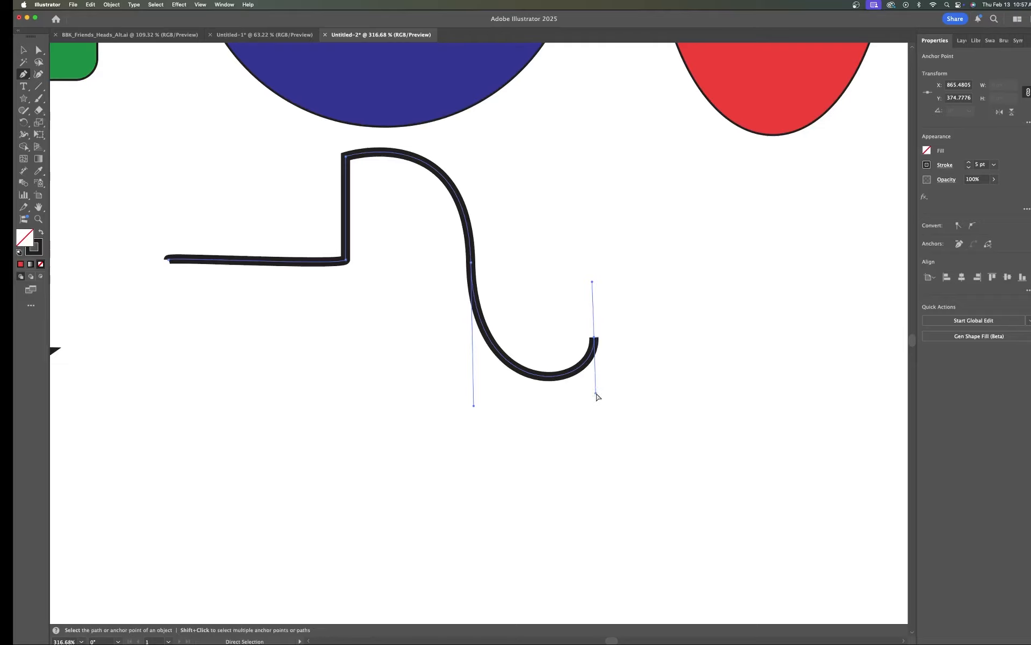
{"action": "mouse_move", "coordinate": [595, 393]}
{"action": "left_mouse_down"}
{"action": "mouse_move", "coordinate": [587, 358]}
{"action": "mouse_move", "coordinate": [596, 423]}
{"action": "mouse_move", "coordinate": [543, 346]}
{"action": "mouse_move", "coordinate": [556, 400]}
{"action": "mouse_move", "coordinate": [613, 347]}
{"action": "mouse_move", "coordinate": [592, 378]}
{"action": "mouse_move", "coordinate": [596, 369]}
{"action": "mouse_move", "coordinate": [593, 424]}
{"action": "mouse_move", "coordinate": [591, 391]}
{"action": "mouse_move", "coordinate": [579, 413]}
{"action": "mouse_move", "coordinate": [582, 370]}
{"action": "mouse_move", "coordinate": [594, 382]}
{"action": "mouse_move", "coordinate": [590, 416]}
{"action": "mouse_move", "coordinate": [594, 404]}
{"action": "mouse_move", "coordinate": [568, 373]}
{"action": "mouse_move", "coordinate": [601, 362]}
{"action": "mouse_move", "coordinate": [597, 417]}
{"action": "mouse_move", "coordinate": [614, 351]}
{"action": "mouse_move", "coordinate": [548, 398]}
{"action": "mouse_move", "coordinate": [540, 383]}
{"action": "mouse_move", "coordinate": [576, 449]}
{"action": "mouse_move", "coordinate": [522, 397]}
{"action": "mouse_move", "coordinate": [485, 340]}
{"action": "mouse_move", "coordinate": [589, 390]}
{"action": "mouse_move", "coordinate": [574, 358]}
{"action": "mouse_move", "coordinate": [577, 385]}
{"action": "mouse_move", "coordinate": [608, 403]}
{"action": "mouse_move", "coordinate": [595, 399]}
{"action": "left_mouse_up"}
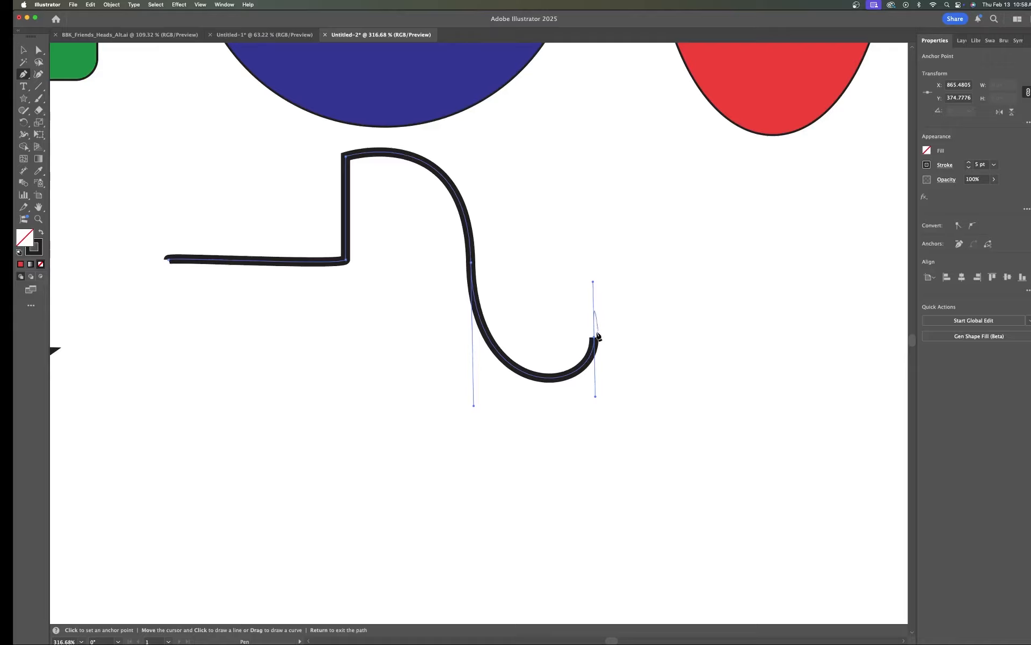
Step: Convert the last anchor to a corner point and extend the path with a straight segment downward
{"action": "key", "text": "alt"}
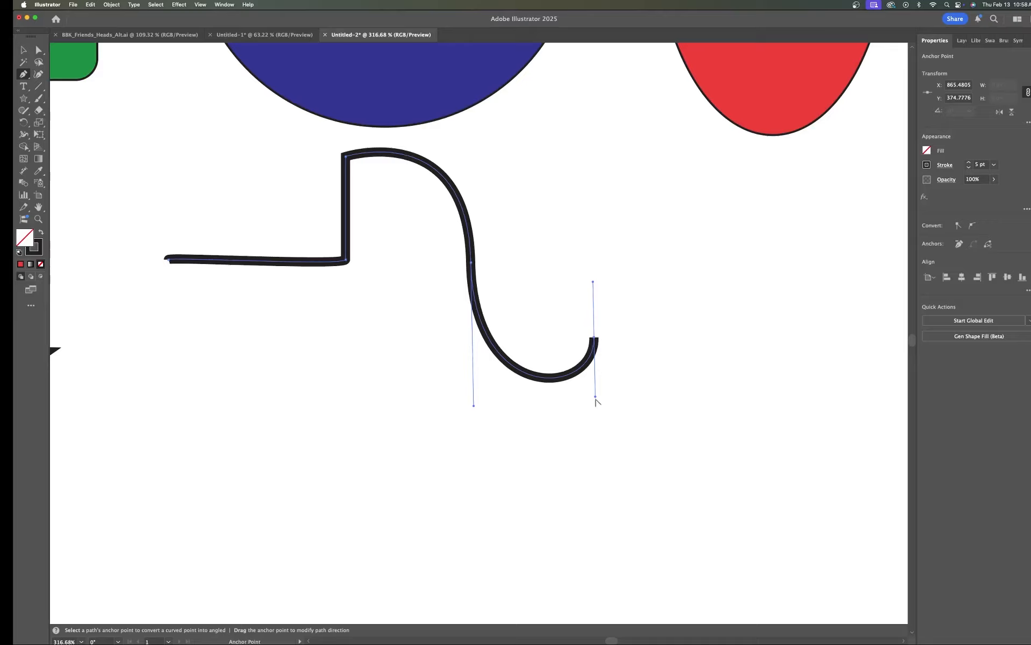
{"action": "left_click", "coordinate": [595, 339], "text": "alt"}
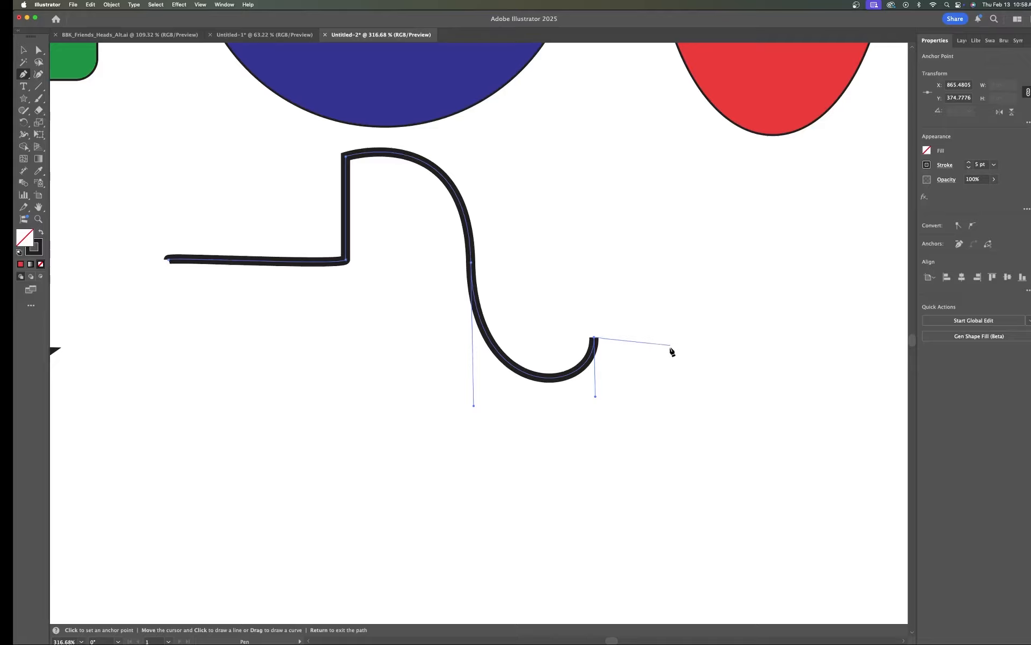
{"action": "left_click", "coordinate": [582, 462]}
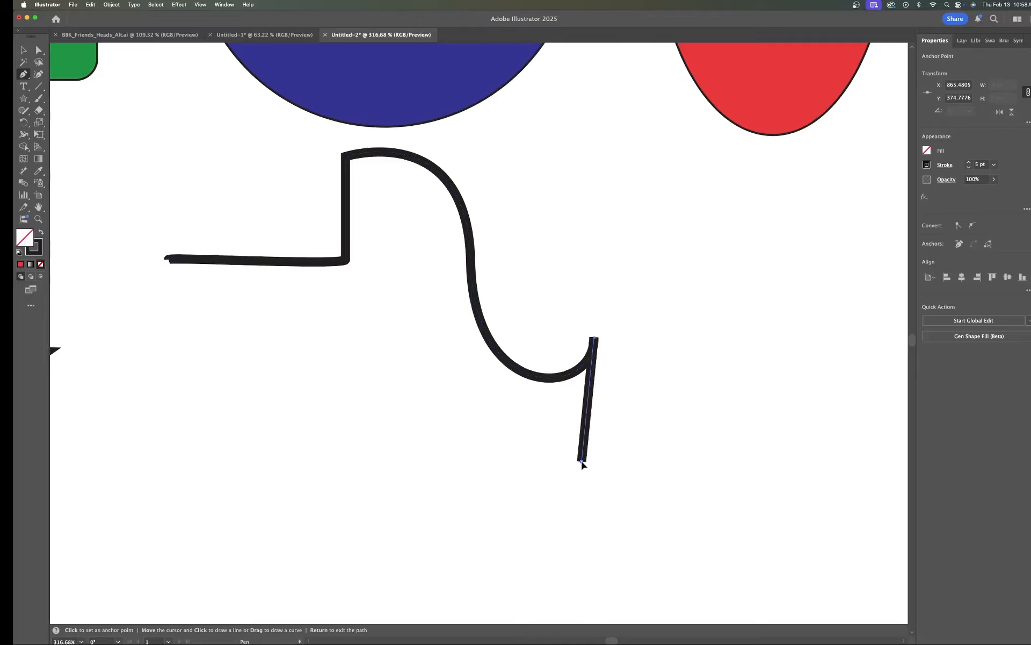
Step: Delete the path's last straight segment by removing its end anchor
{"action": "left_click_drag", "start_coordinate": [568, 480], "coordinate": [568, 481]}
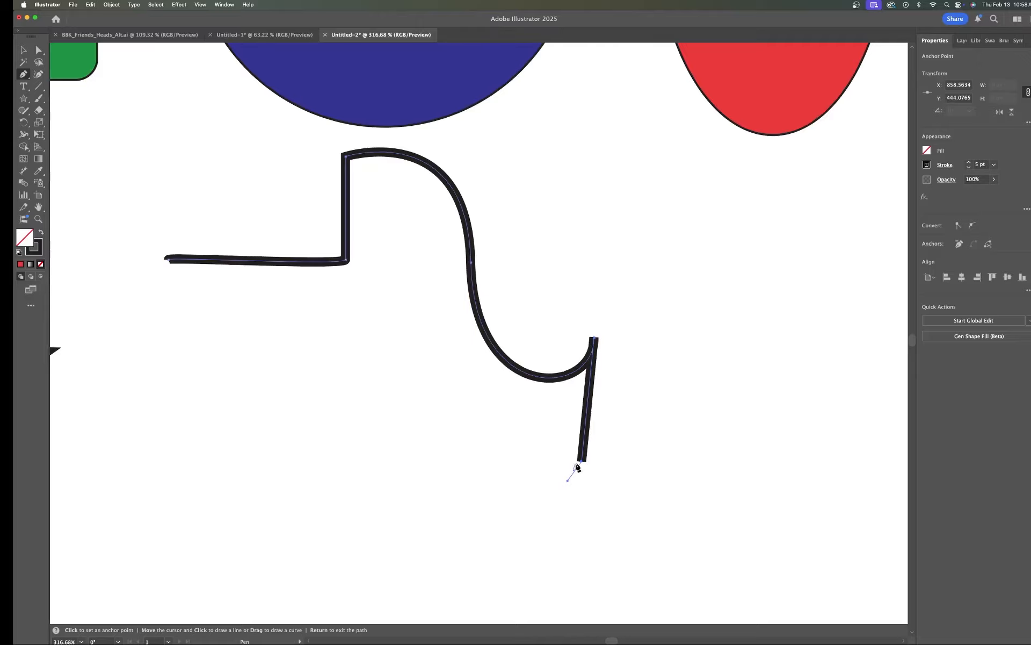
{"action": "key", "text": "super"}
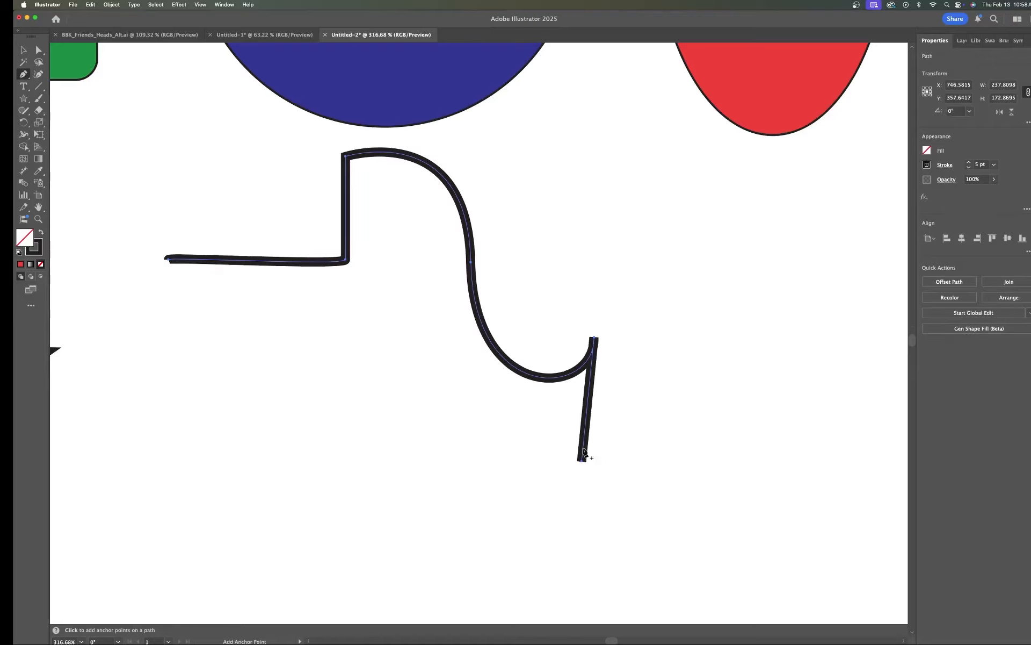
{"action": "key", "text": "BackSpace"}
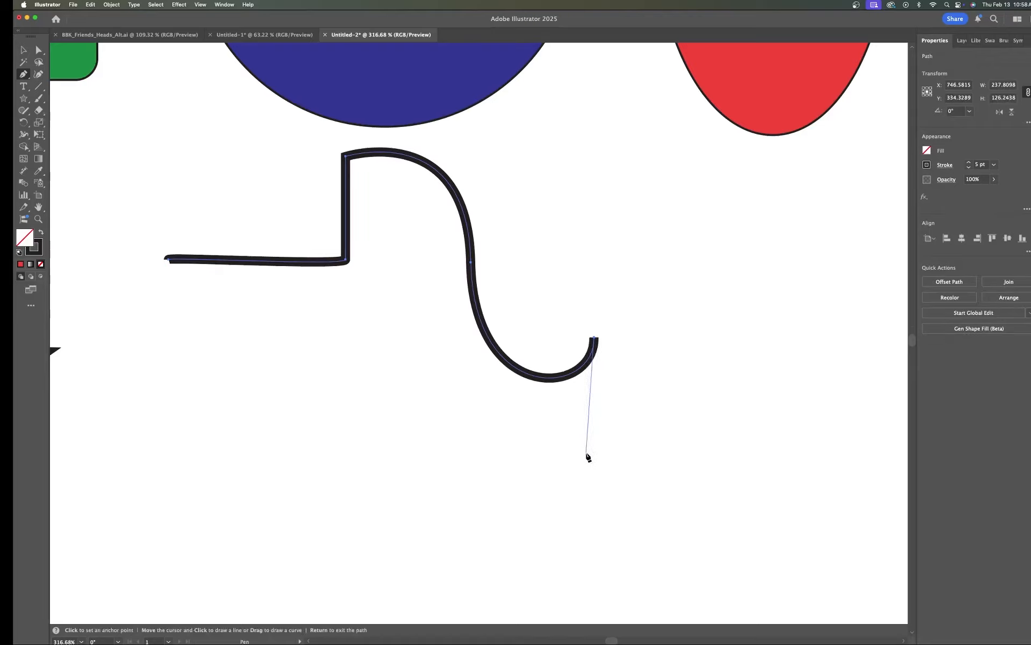
Step: Extend the path from the corner with three curved Pen segments forming a wavy loop down and back up
{"action": "left_click", "coordinate": [585, 455]}
{"action": "left_click_drag", "start_coordinate": [569, 472], "coordinate": [518, 523]}
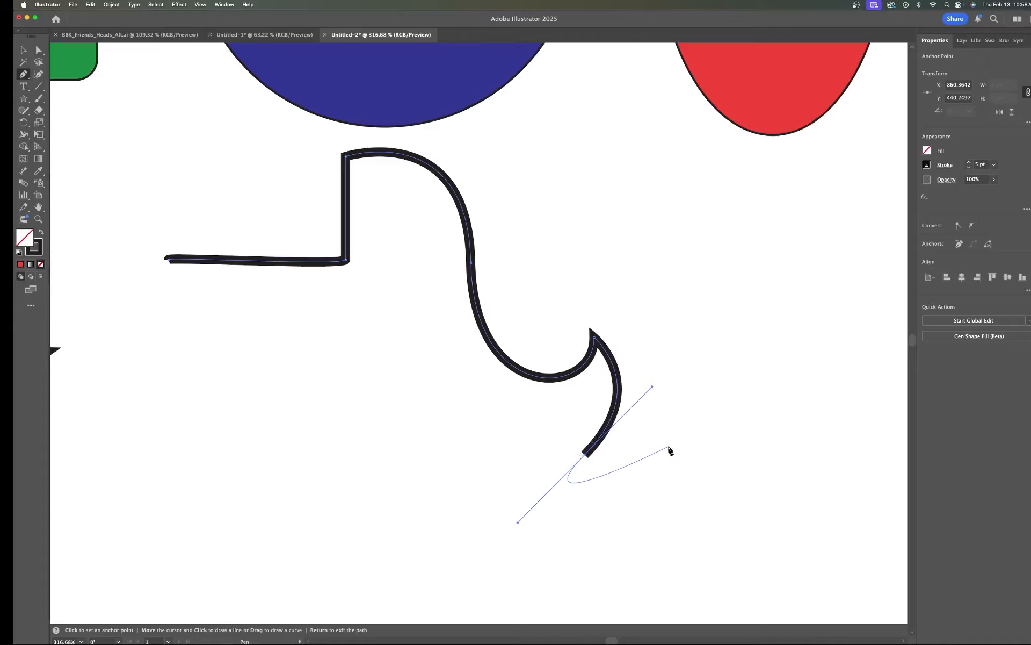
{"action": "left_click_drag", "start_coordinate": [668, 450], "coordinate": [682, 386]}
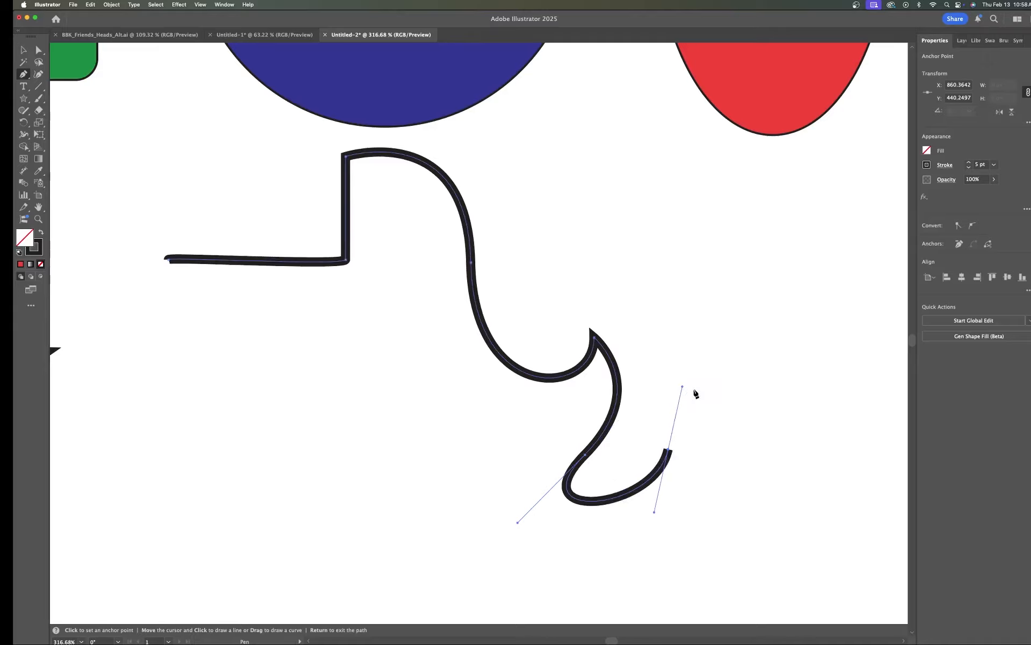
{"action": "left_click_drag", "start_coordinate": [738, 459], "coordinate": [714, 498]}
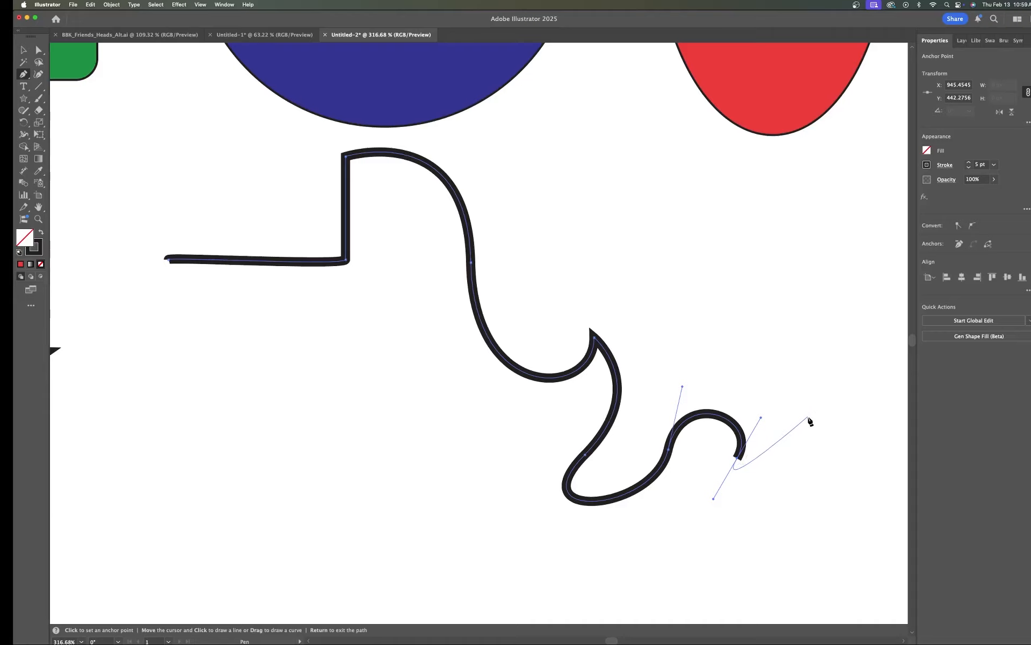
Step: Adjust the last anchor's lower direction handle upward to reshape the final curve
{"action": "key", "text": "super"}
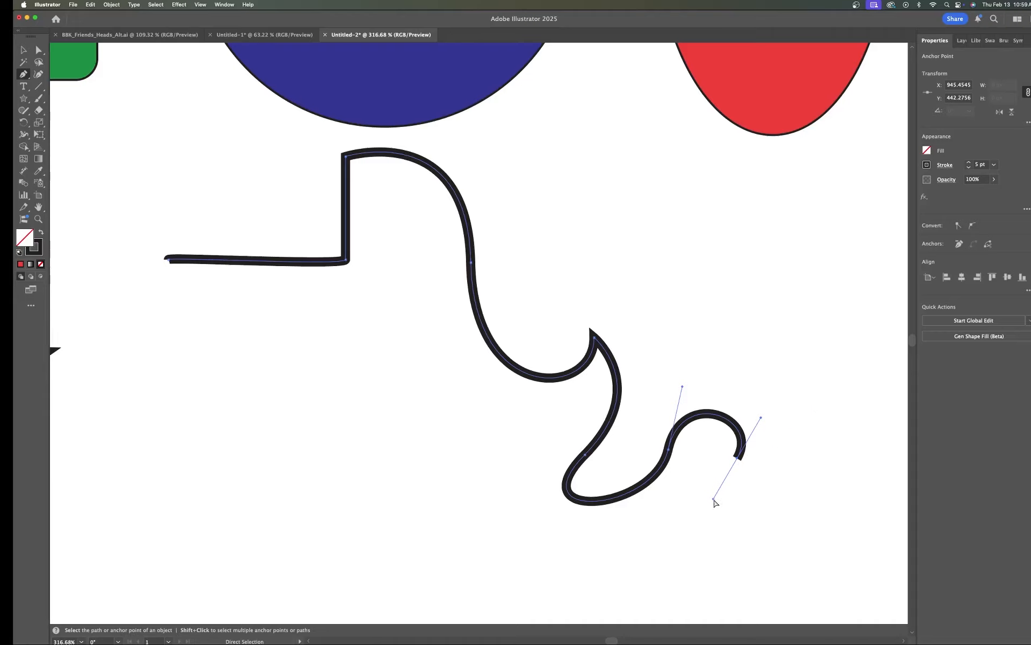
{"action": "left_click_drag", "start_coordinate": [714, 499], "coordinate": [735, 464]}
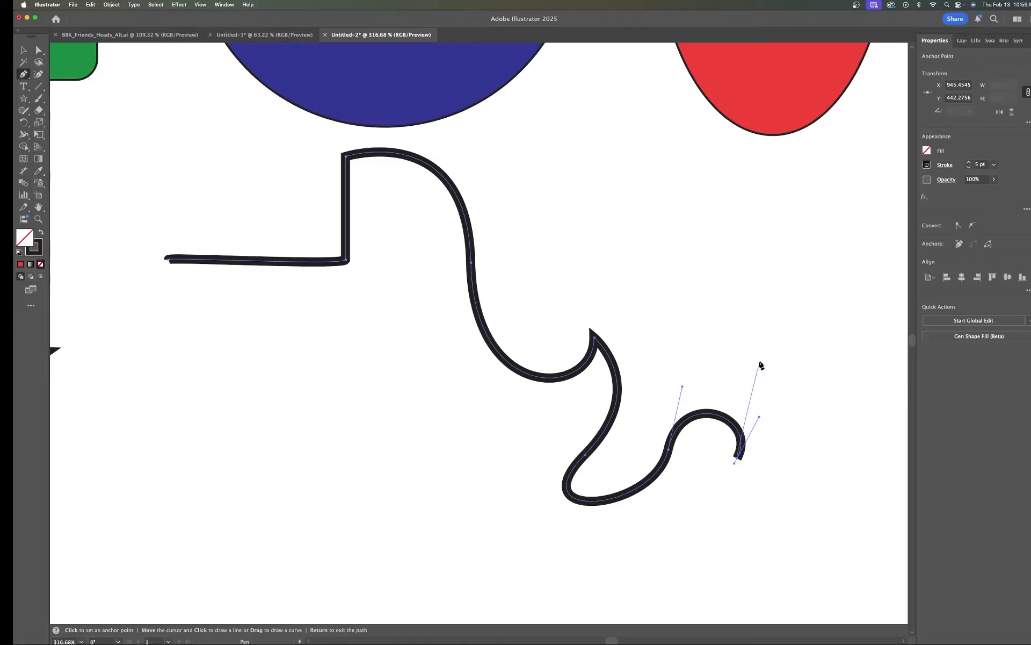
Step: Add another curved segment rising to an anchor above and right of the loop's end
{"action": "left_click_drag", "start_coordinate": [760, 362], "coordinate": [707, 261]}
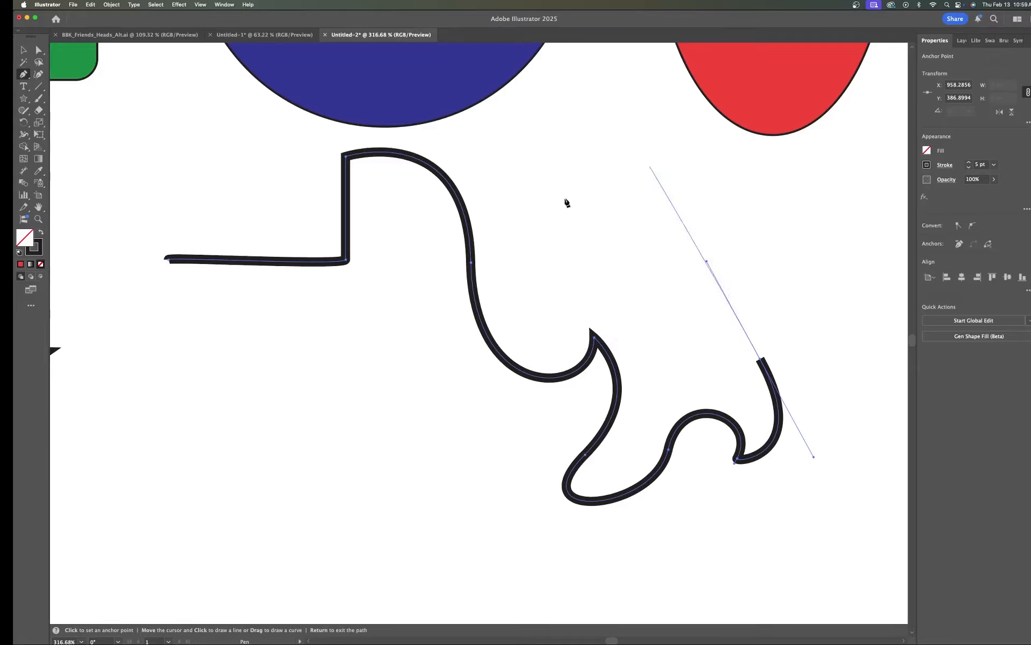
{"action": "scroll", "coordinate": [657, 380], "scroll_direction": "down", "scroll_amount": 3}
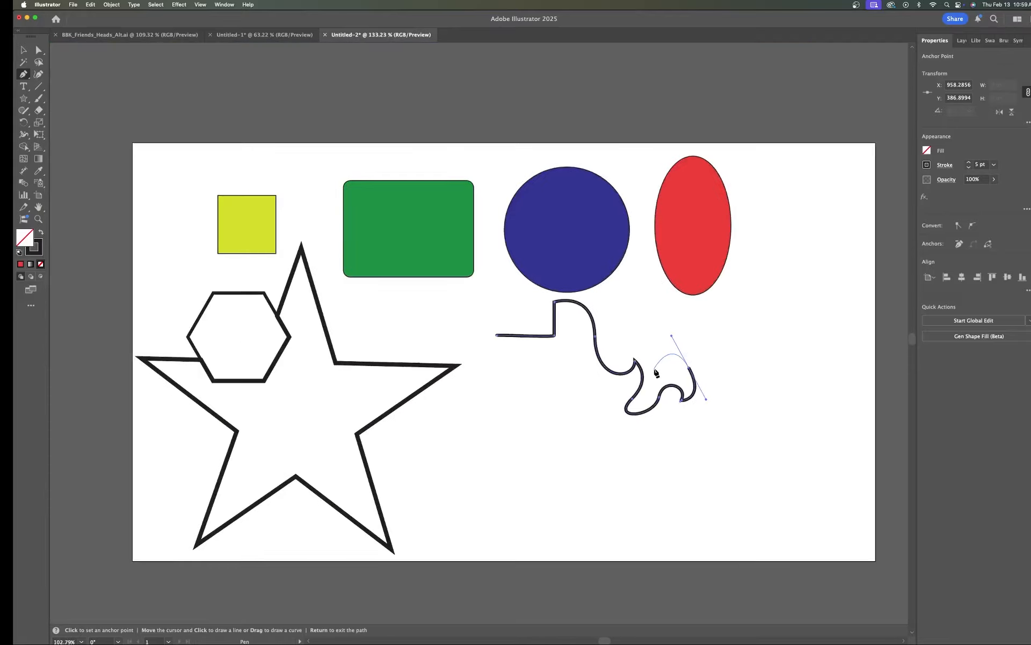
{"action": "scroll", "coordinate": [538, 401], "scroll_direction": "up", "scroll_amount": 1}
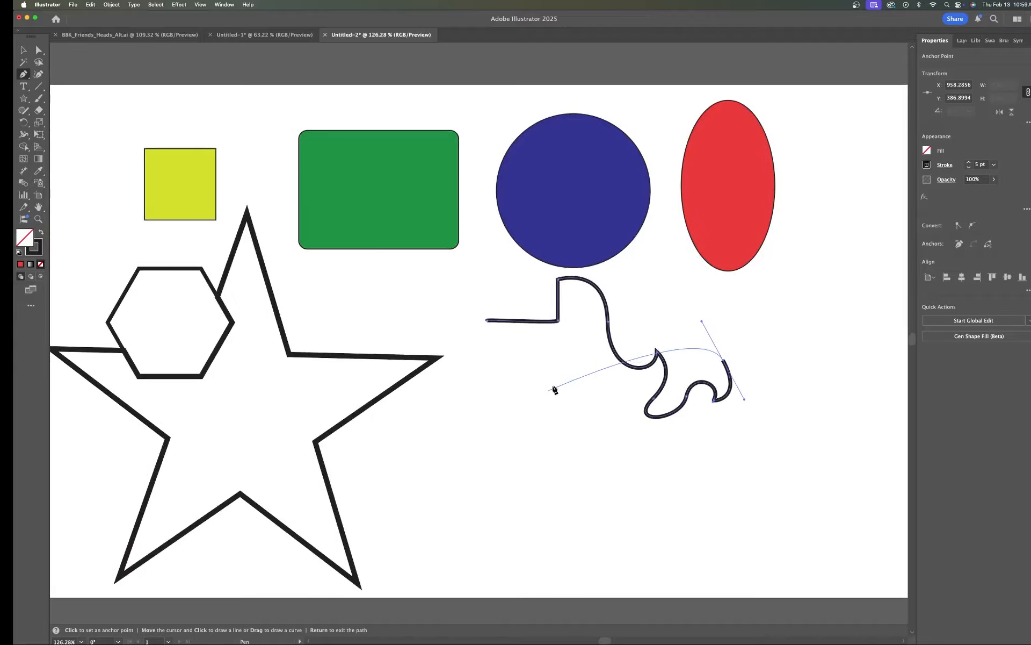
Step: Draw a separate short curved Pen path below the start of the horizontal segment and end it
{"action": "key", "text": "space"}
{"action": "left_click_drag", "start_coordinate": [501, 396], "coordinate": [526, 388]}
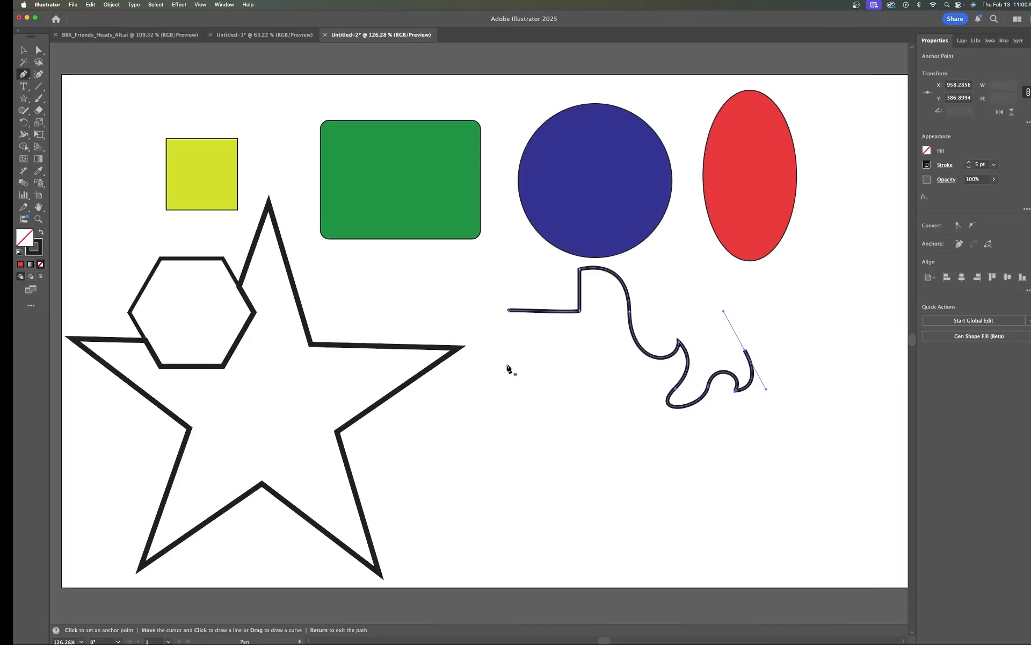
{"action": "mouse_move", "coordinate": [507, 360]}
{"action": "left_mouse_down"}
{"action": "mouse_move", "coordinate": [500, 465]}
{"action": "mouse_move", "coordinate": [504, 476]}
{"action": "mouse_move", "coordinate": [542, 469]}
{"action": "left_mouse_up"}
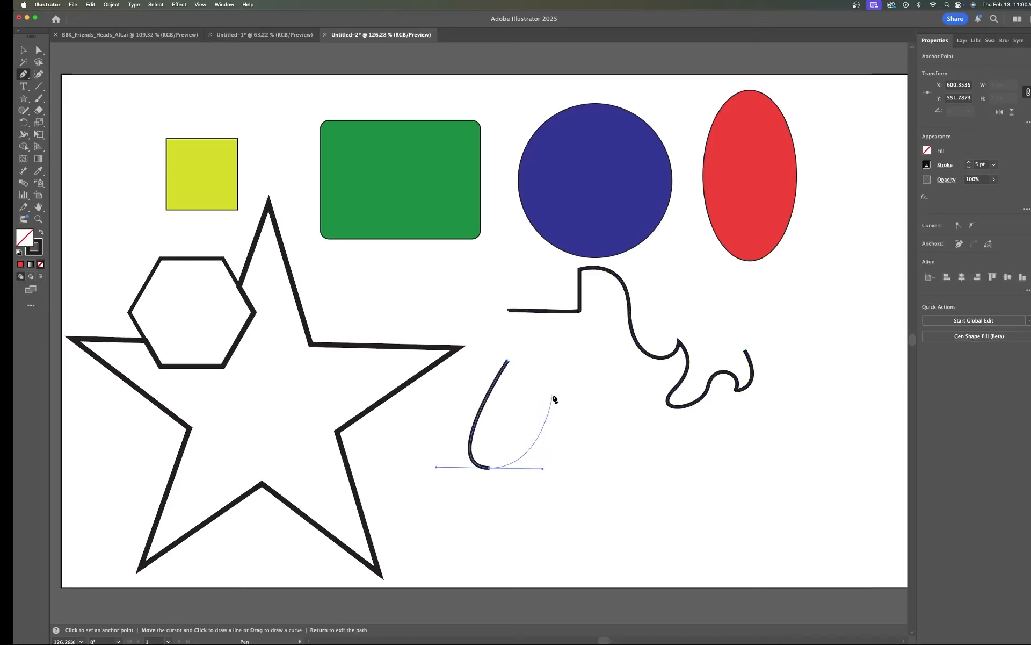
{"action": "key", "text": "Escape"}
Step: Switch to the character head sketch document and look over the sketches
{"action": "left_click", "coordinate": [264, 35]}
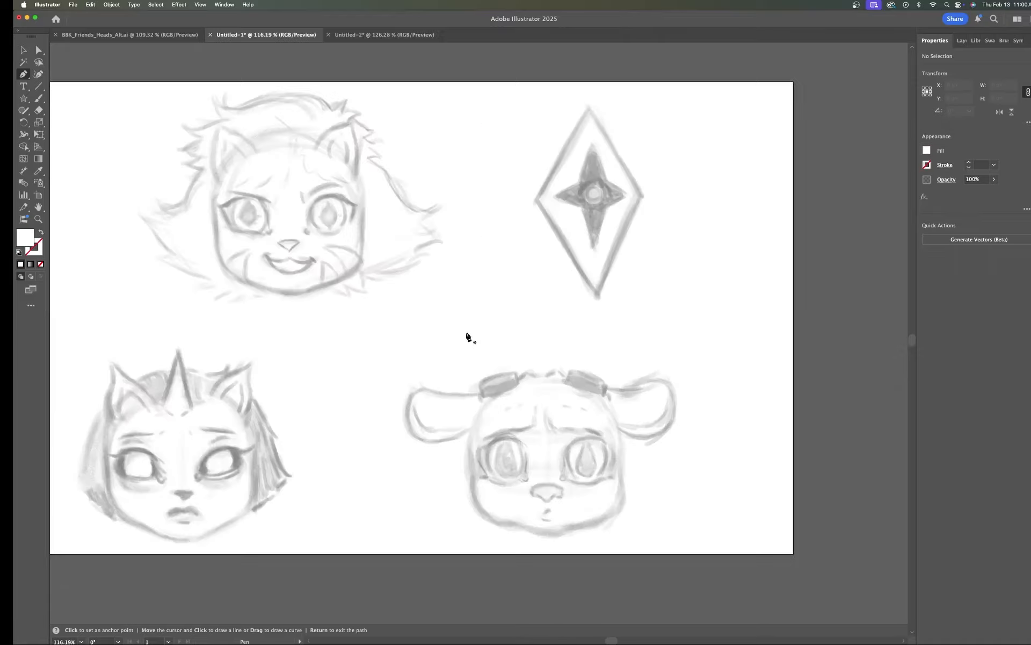
{"action": "key", "text": "space"}
{"action": "left_click_drag", "start_coordinate": [468, 339], "coordinate": [553, 339]}
{"action": "scroll", "coordinate": [588, 305], "scroll_direction": "up", "scroll_amount": 2}
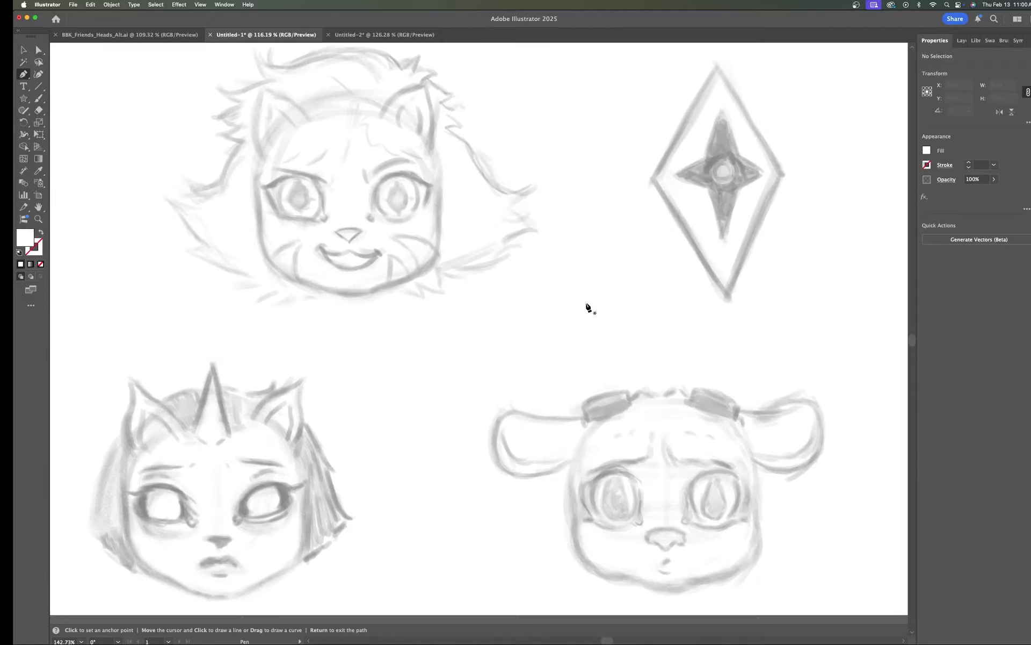
{"action": "scroll", "coordinate": [585, 304], "scroll_direction": "up", "scroll_amount": 1}
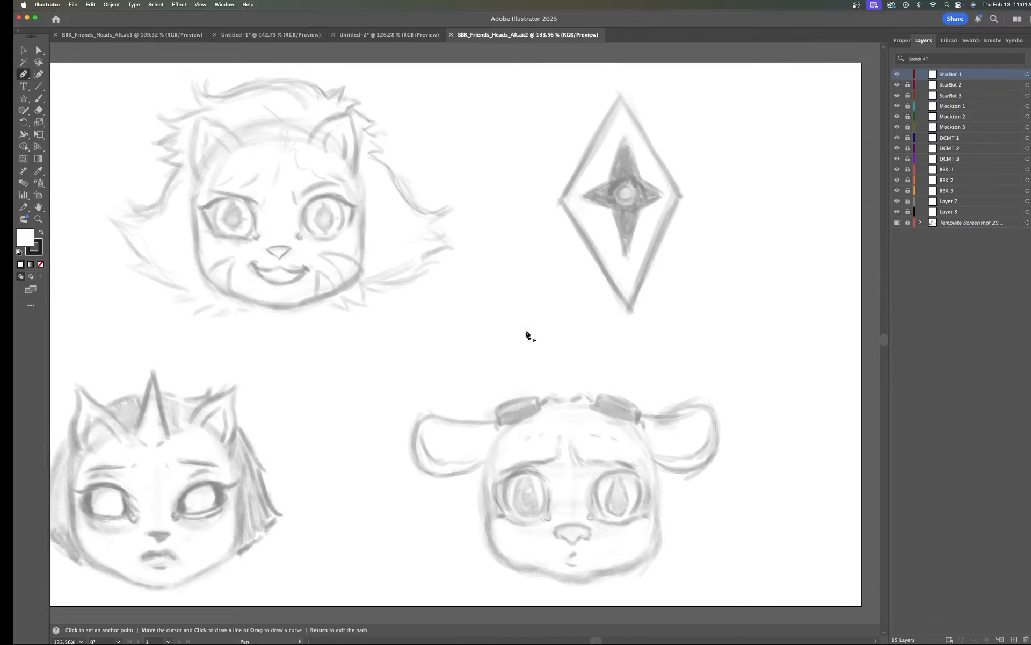
{"action": "scroll", "coordinate": [528, 335], "scroll_direction": "left", "scroll_amount": 3}
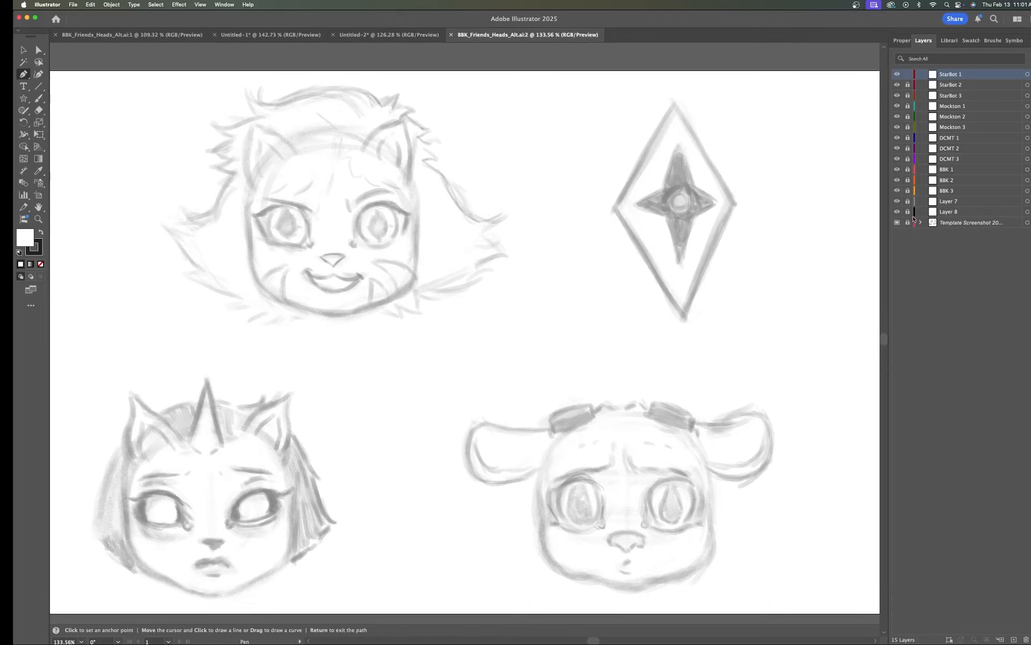
Step: Toggle the template sketch layer's visibility off and back on
{"action": "left_click", "coordinate": [897, 224]}
{"action": "left_click", "coordinate": [897, 223]}
{"action": "left_click", "coordinate": [897, 224]}
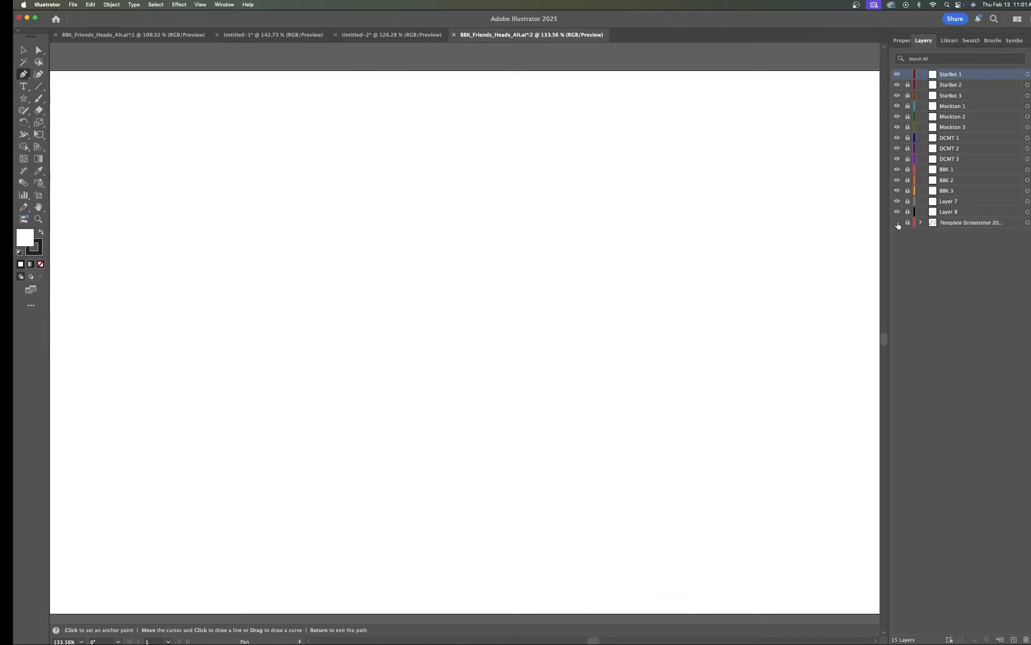
{"action": "left_click", "coordinate": [897, 224]}
{"action": "left_click", "coordinate": [897, 223]}
{"action": "left_click", "coordinate": [897, 224]}
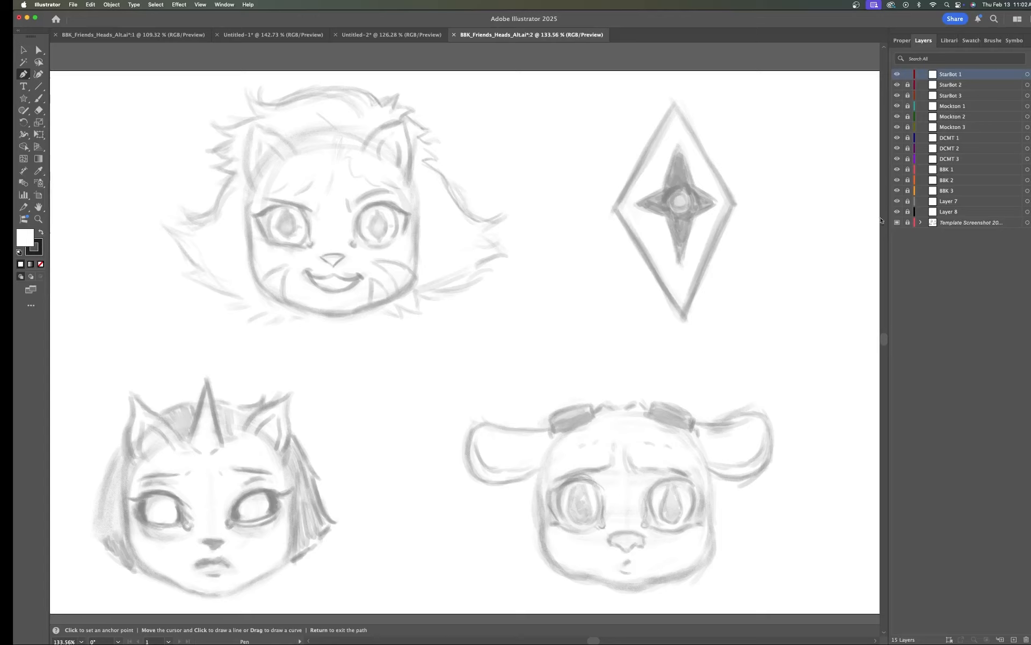
Step: Unlock the StarBot 1 layer and trace the diamond's top, left and bottom corners with the Pen tool
{"action": "left_click", "coordinate": [908, 76]}
{"action": "left_click", "coordinate": [672, 104]}
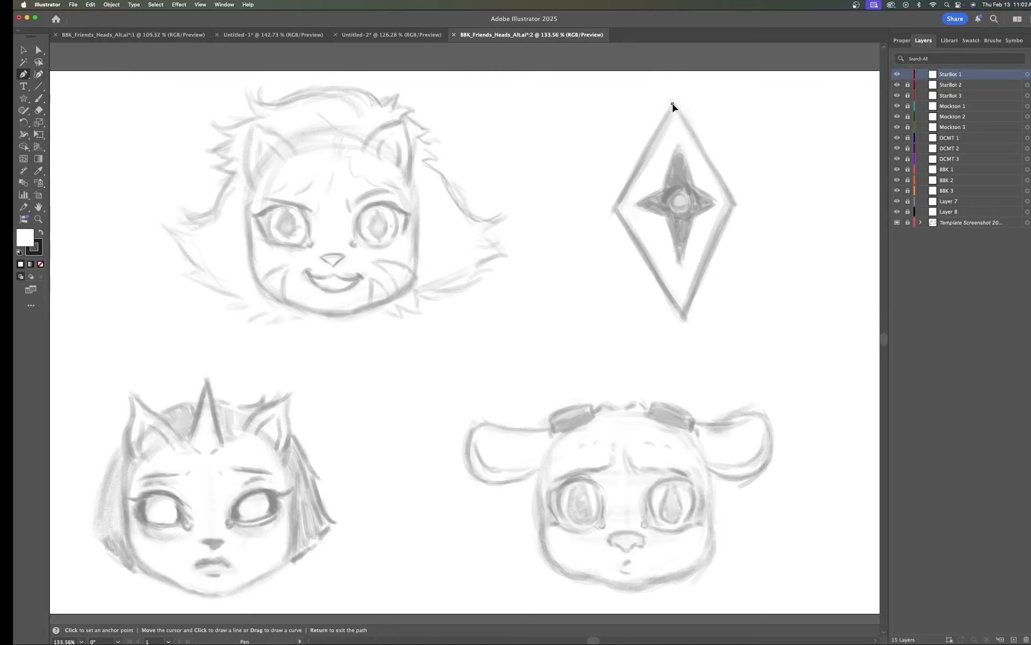
{"action": "left_click", "coordinate": [616, 208]}
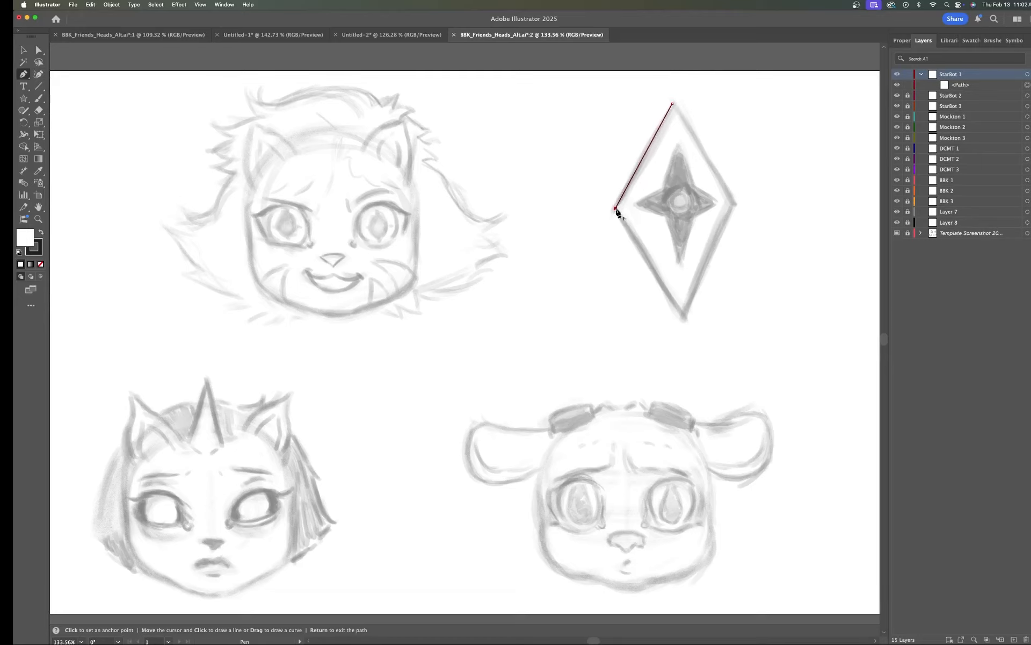
{"action": "left_click", "coordinate": [683, 315]}
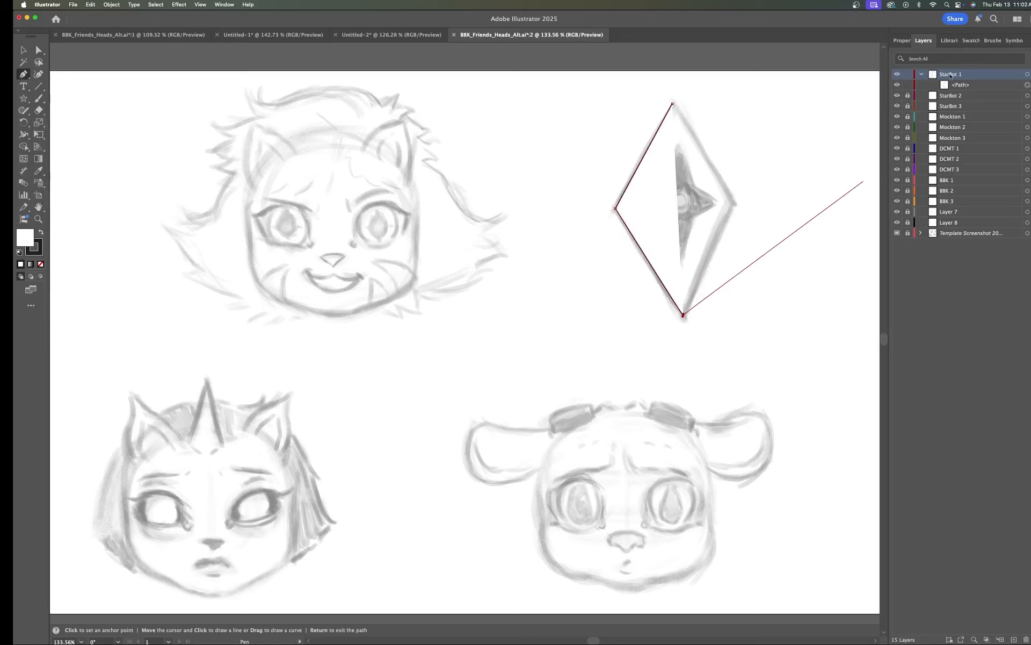
Step: Set the diamond path's fill to None and its stroke weight to 5 pt
{"action": "left_click", "coordinate": [903, 40]}
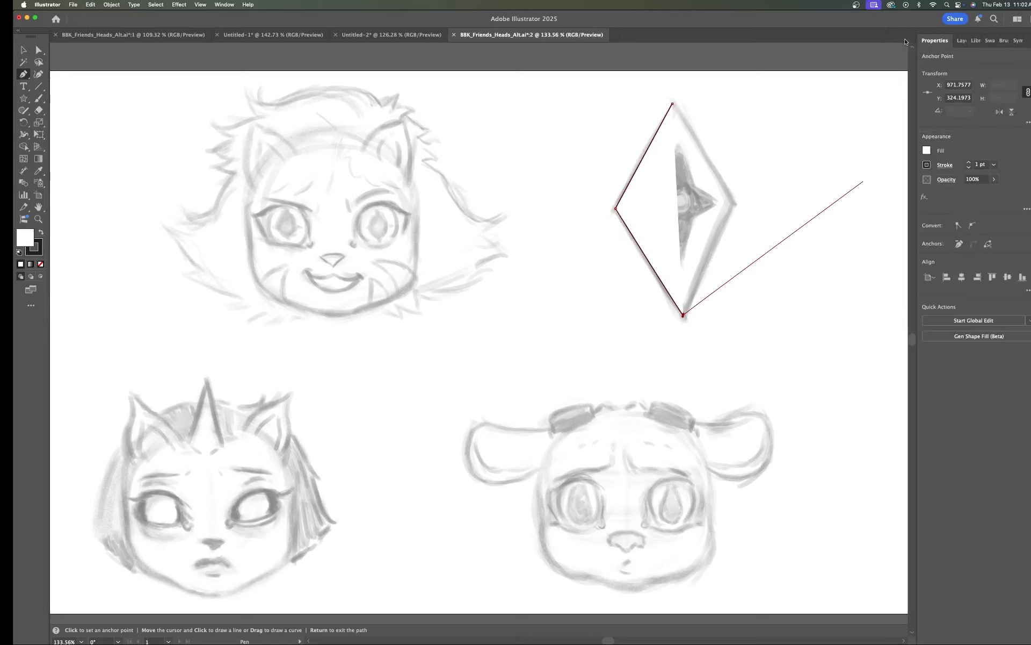
{"action": "left_click", "coordinate": [927, 151]}
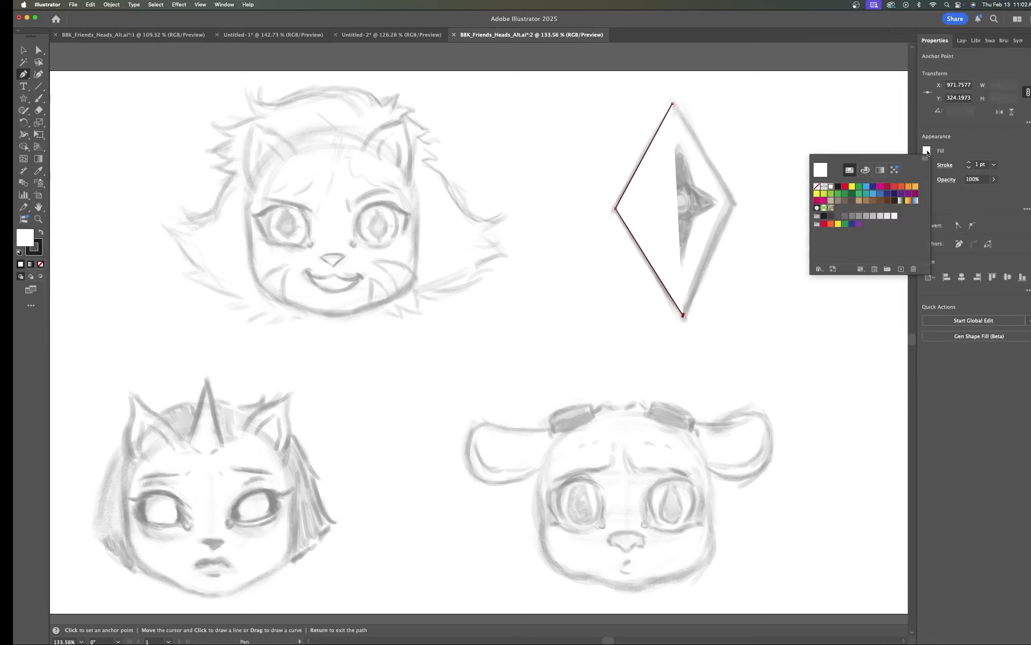
{"action": "left_click", "coordinate": [817, 187]}
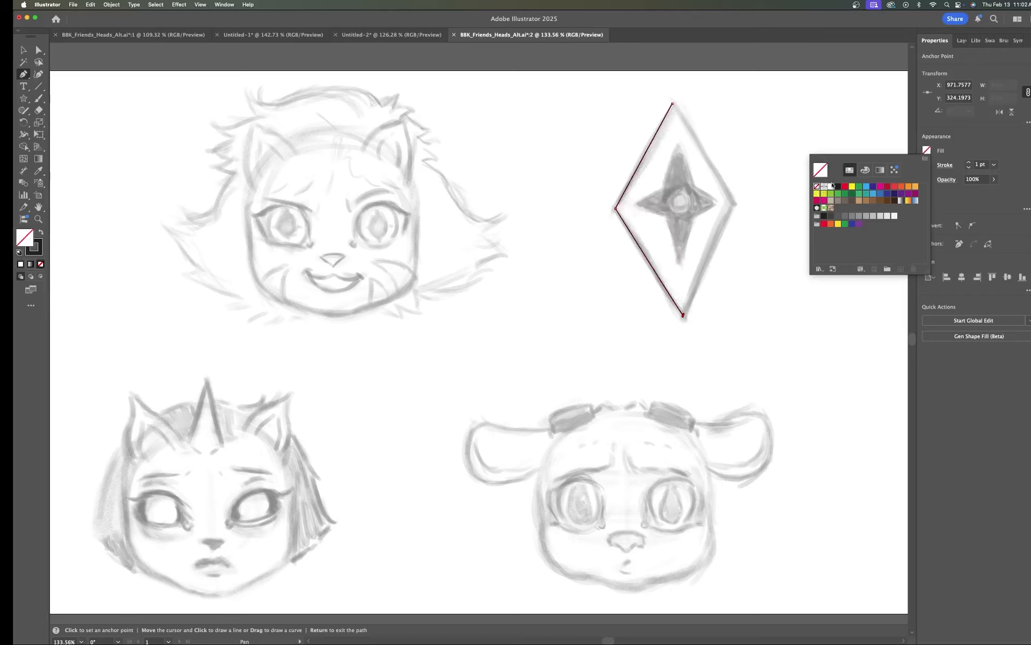
{"action": "left_click", "coordinate": [965, 154]}
{"action": "left_click", "coordinate": [969, 163]}
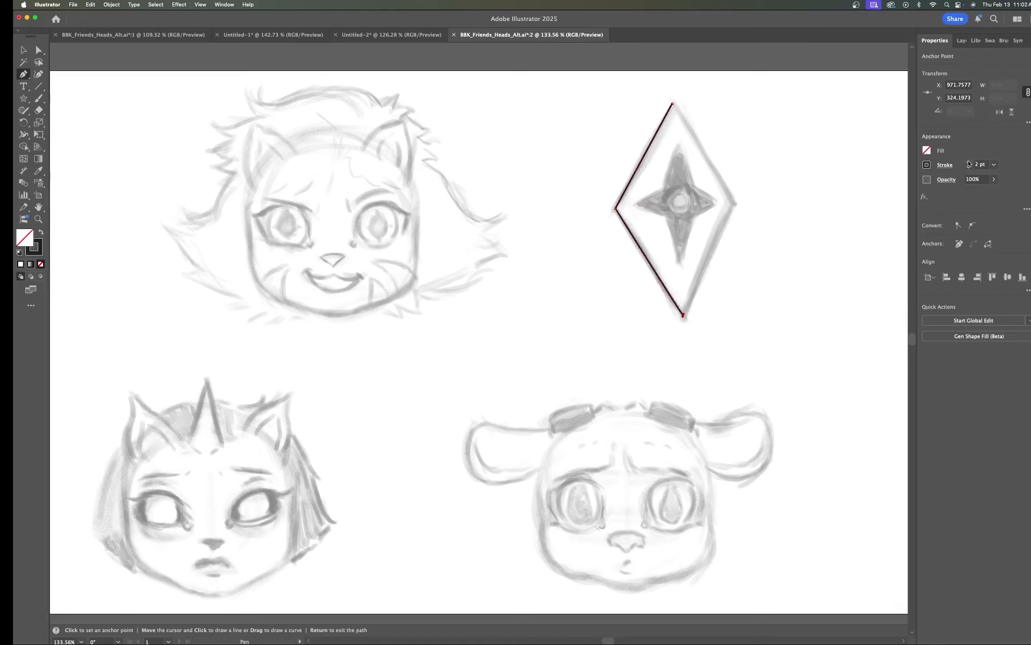
{"action": "left_click", "coordinate": [970, 164]}
{"action": "left_click", "coordinate": [970, 163]}
{"action": "left_click", "coordinate": [970, 163]}
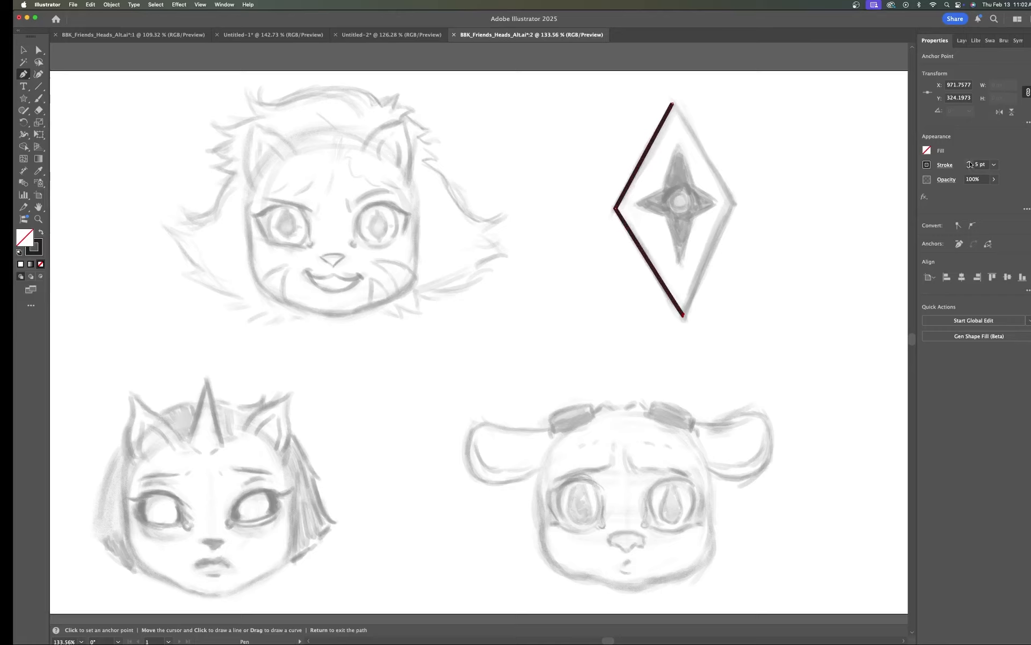
Step: Add the diamond's right corner anchor and close the path at its top point, undoing a misplaced anchor
{"action": "left_click", "coordinate": [734, 205]}
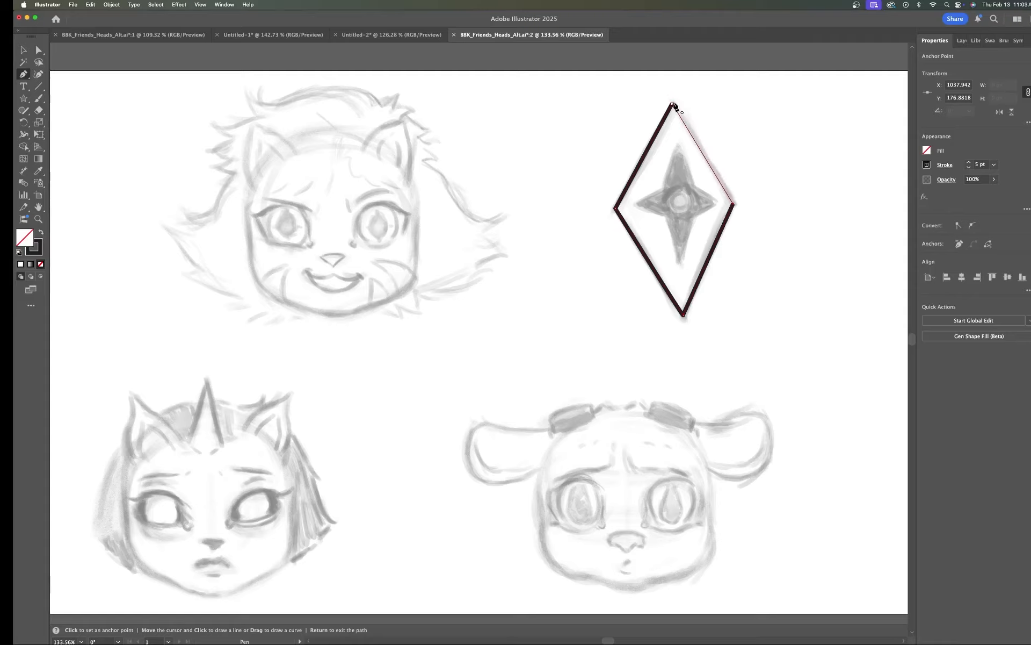
{"action": "scroll", "coordinate": [674, 105], "scroll_direction": "up", "scroll_amount": 4}
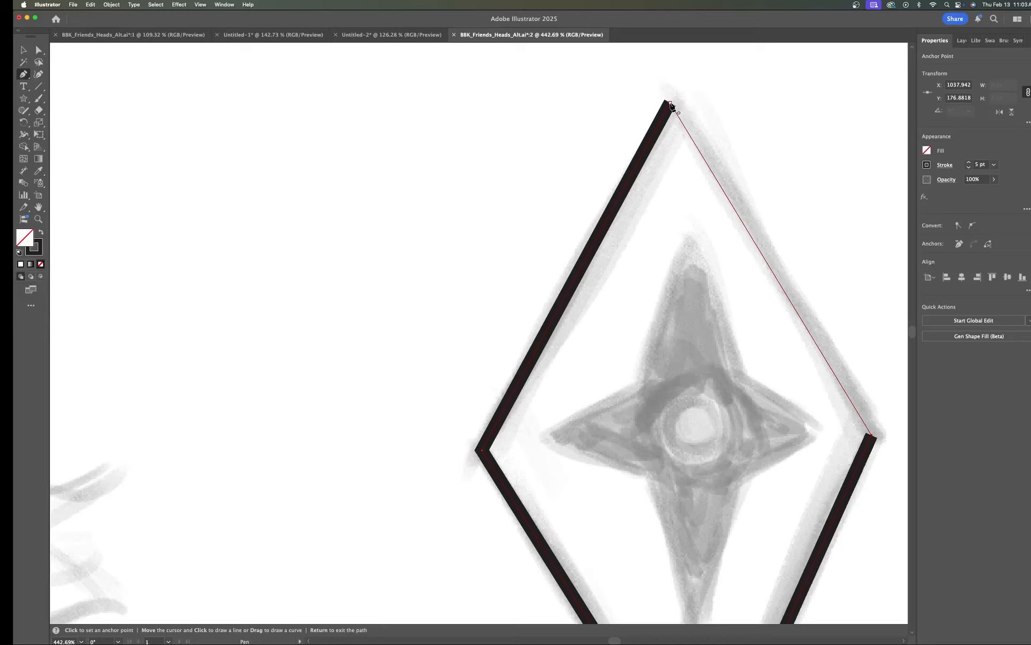
{"action": "left_click", "coordinate": [676, 64]}
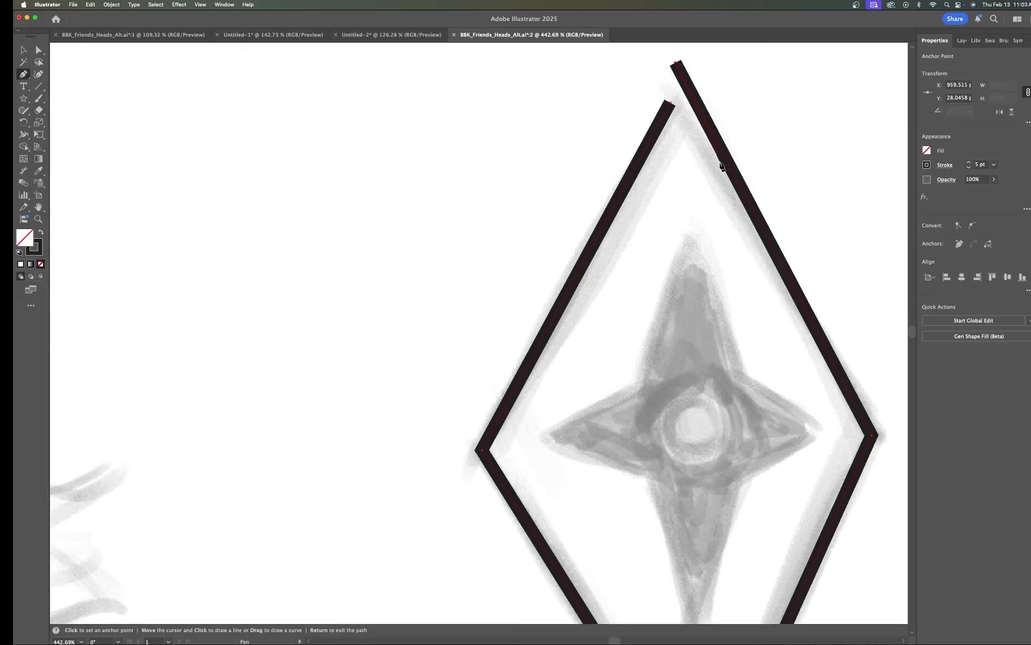
{"action": "key", "text": "super"}
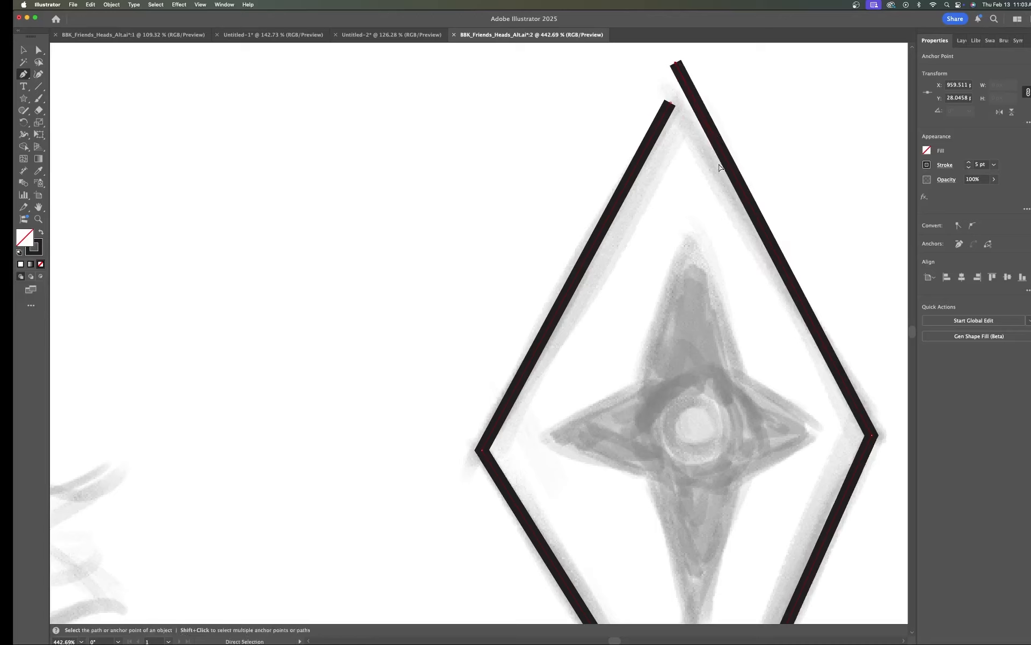
{"action": "key", "text": "super+z"}
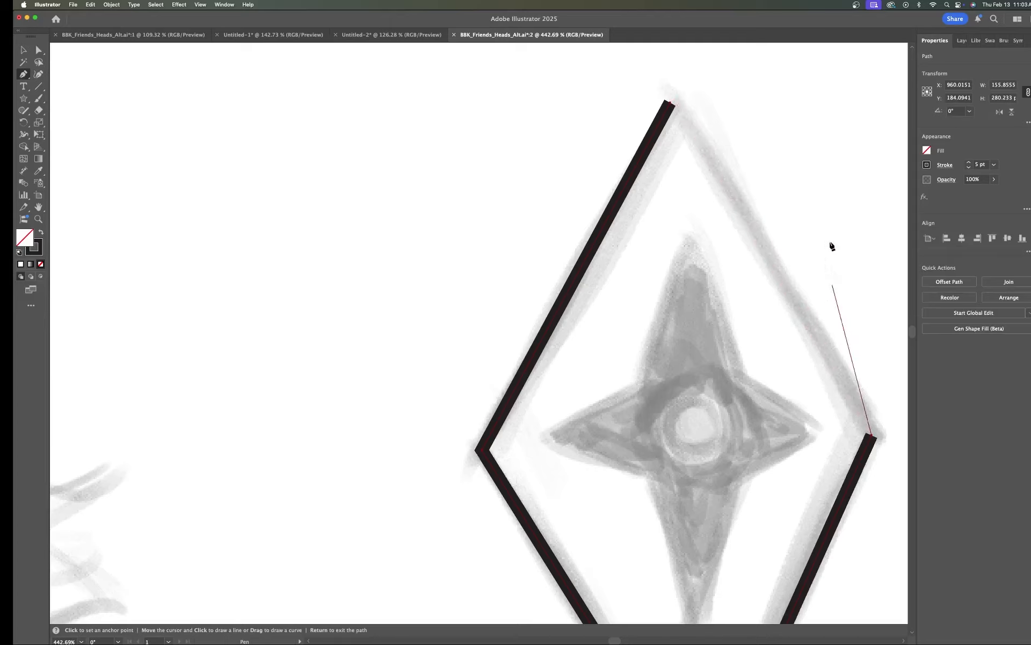
{"action": "left_click", "coordinate": [671, 106]}
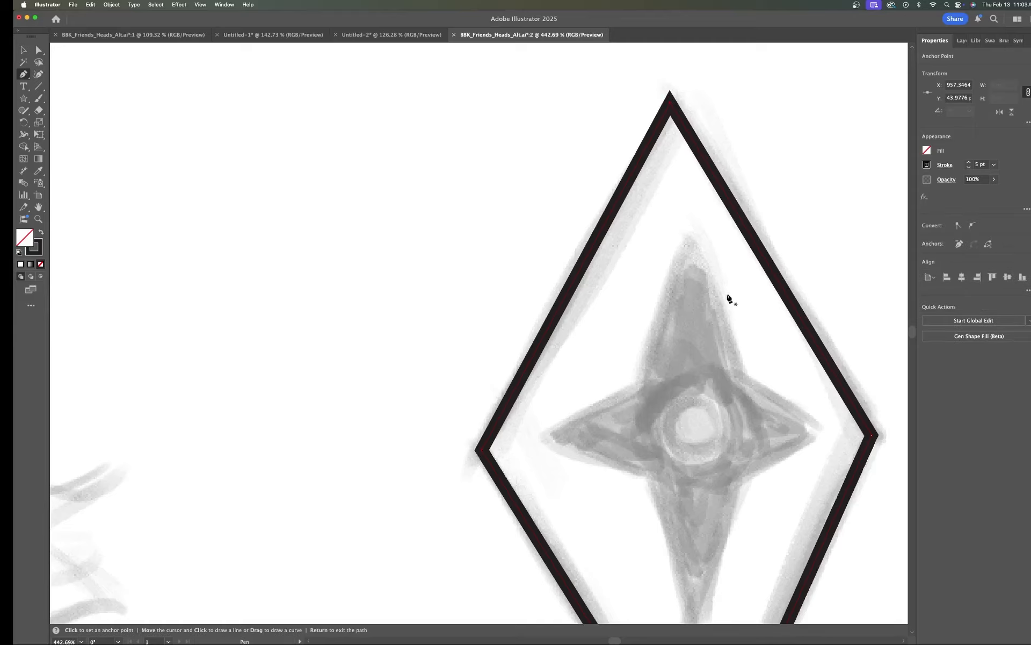
Step: Review the StarBot 1 layer's contents, then collapse the layer
{"action": "scroll", "coordinate": [721, 295], "scroll_direction": "down", "scroll_amount": 5}
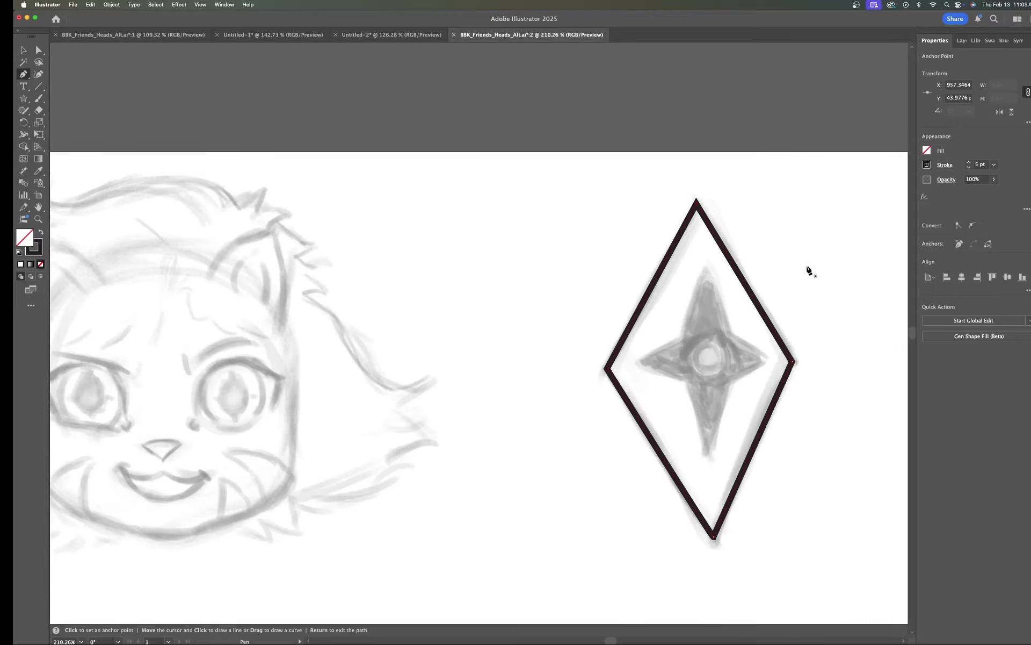
{"action": "left_click", "coordinate": [706, 267]}
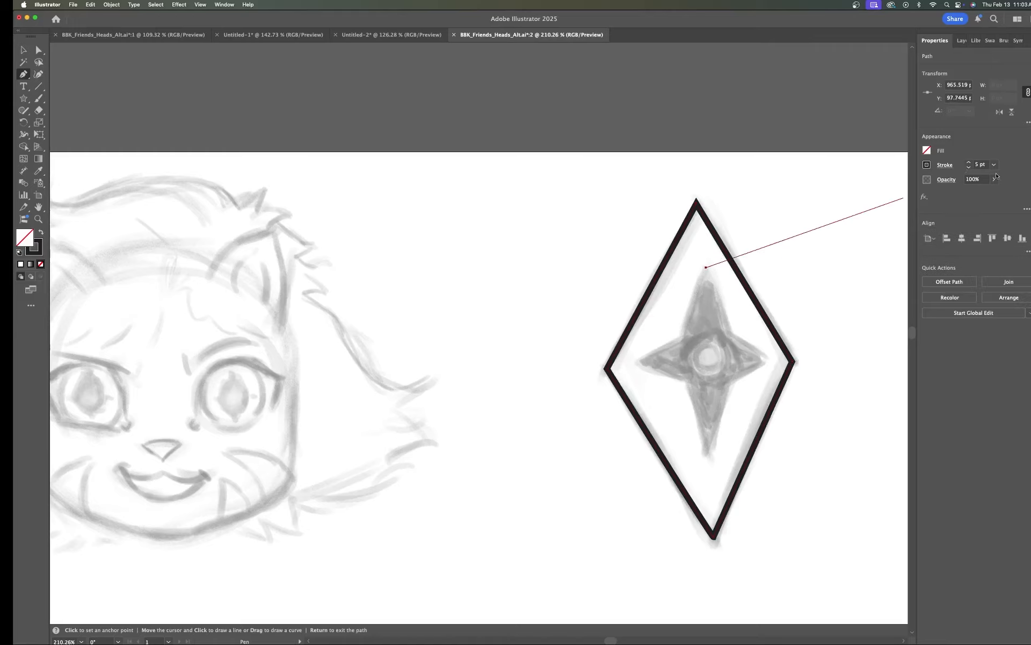
{"action": "left_click", "coordinate": [969, 167]}
{"action": "left_click", "coordinate": [962, 41]}
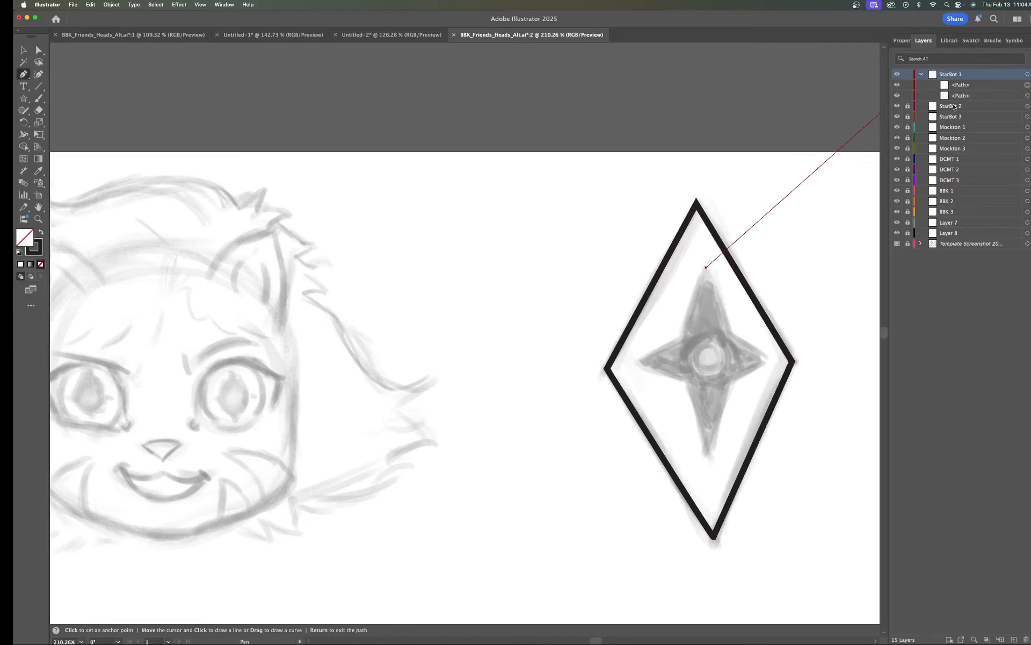
{"action": "left_click", "coordinate": [922, 75]}
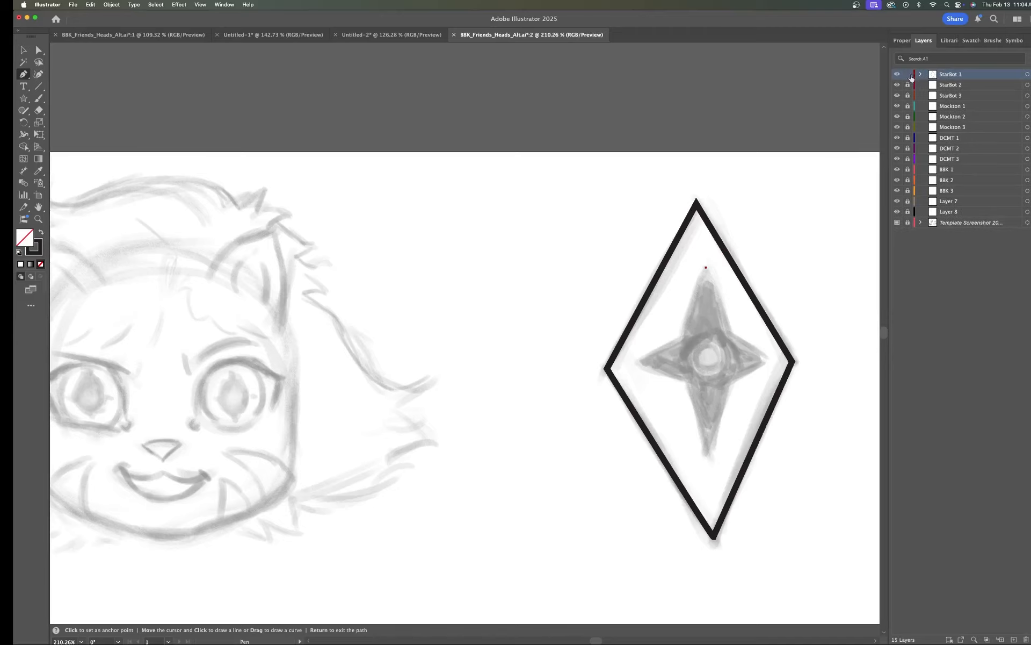
Step: Trace the four-pointed star inside the diamond with the Pen tool, closing the path at its top point
{"action": "left_click", "coordinate": [902, 40]}
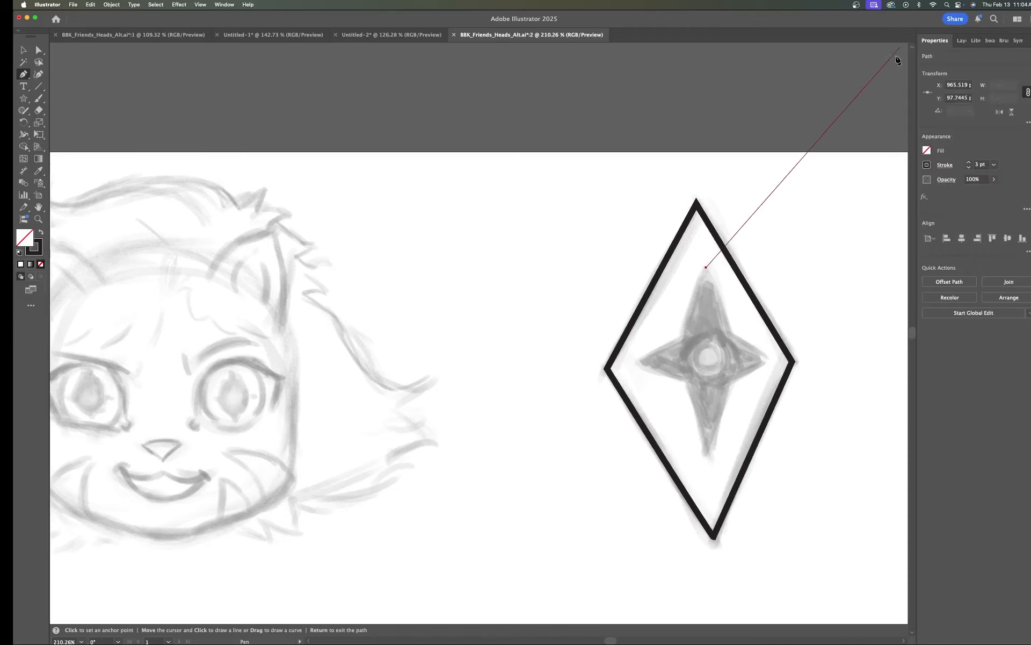
{"action": "left_click", "coordinate": [682, 338]}
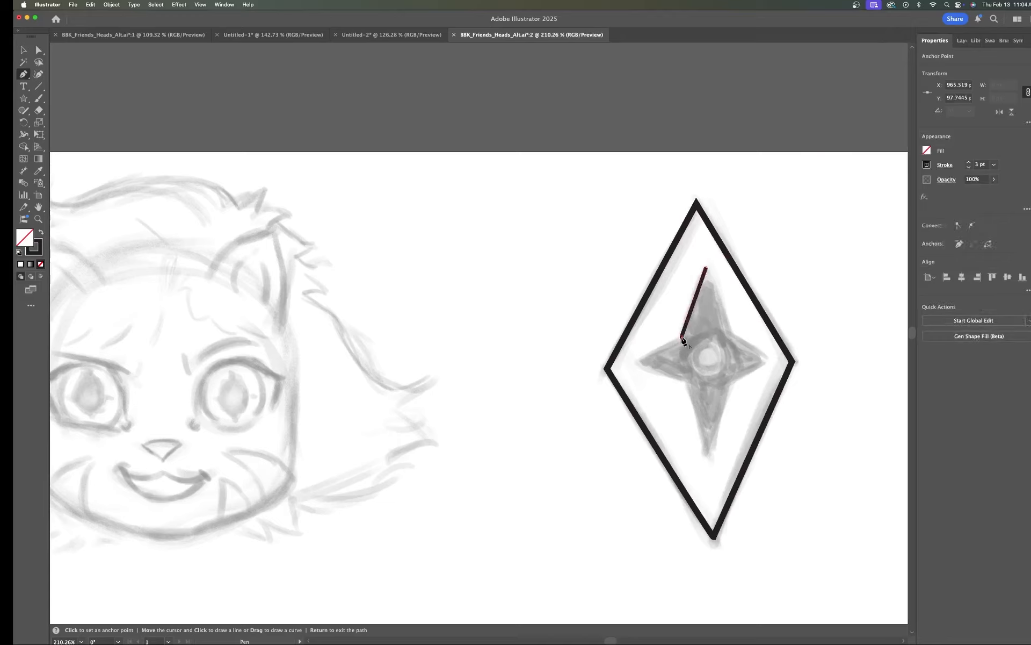
{"action": "left_click", "coordinate": [636, 360]}
{"action": "left_click", "coordinate": [686, 382]}
{"action": "left_click", "coordinate": [708, 451]}
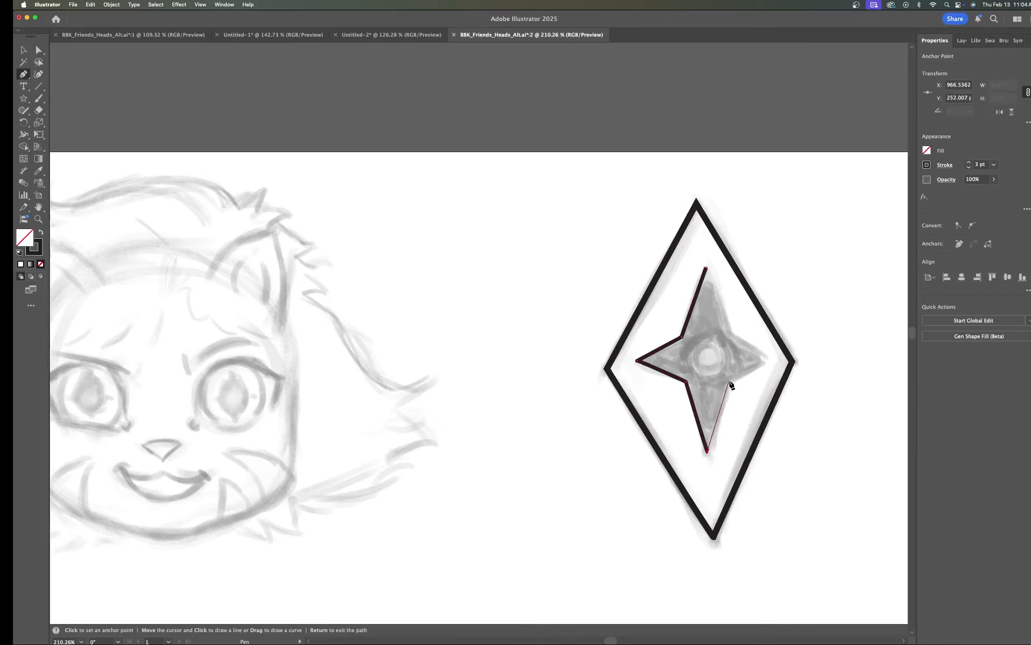
{"action": "left_click", "coordinate": [731, 380]}
{"action": "left_click", "coordinate": [768, 355]}
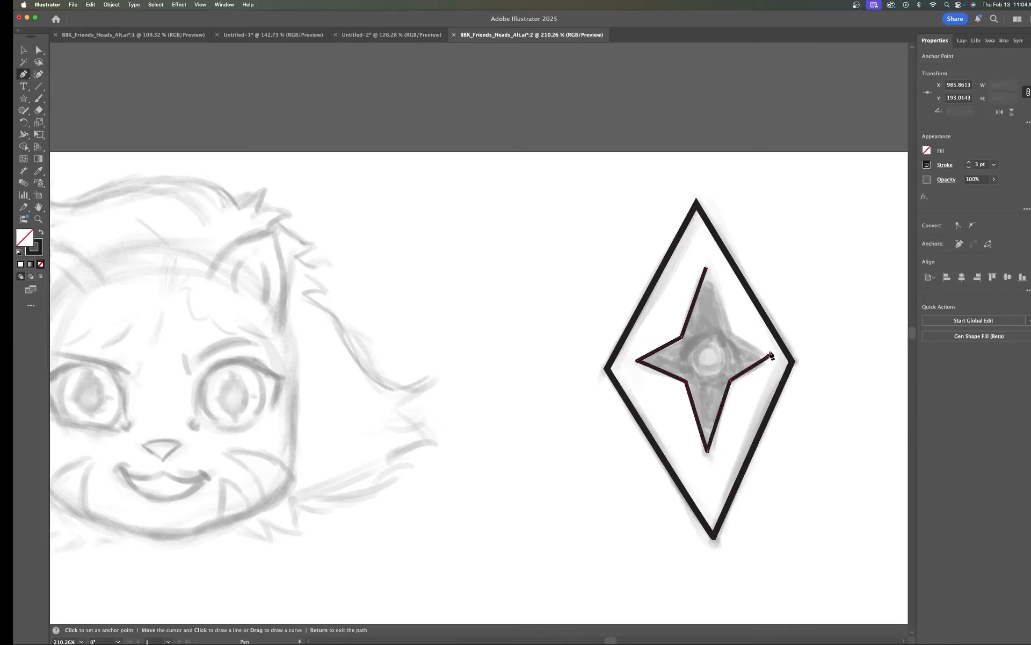
{"action": "left_click", "coordinate": [729, 331]}
{"action": "left_click", "coordinate": [705, 269]}
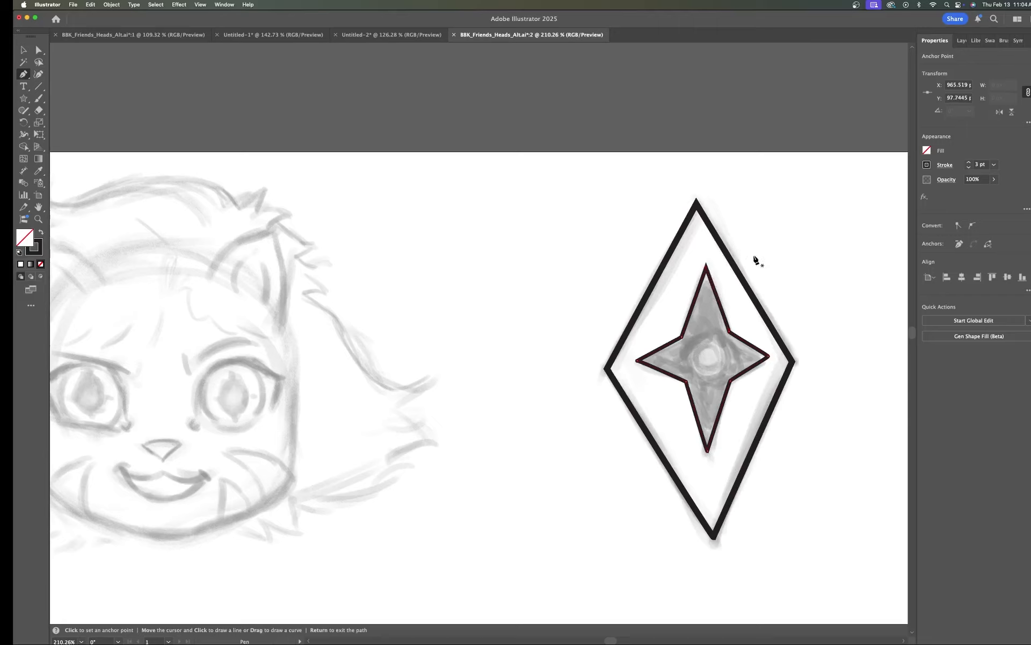
Step: Draw a small circle of about 31 pt at the star's centre with the Ellipse tool and set its stroke weight to 2 pt
{"action": "left_click", "coordinate": [23, 99]}
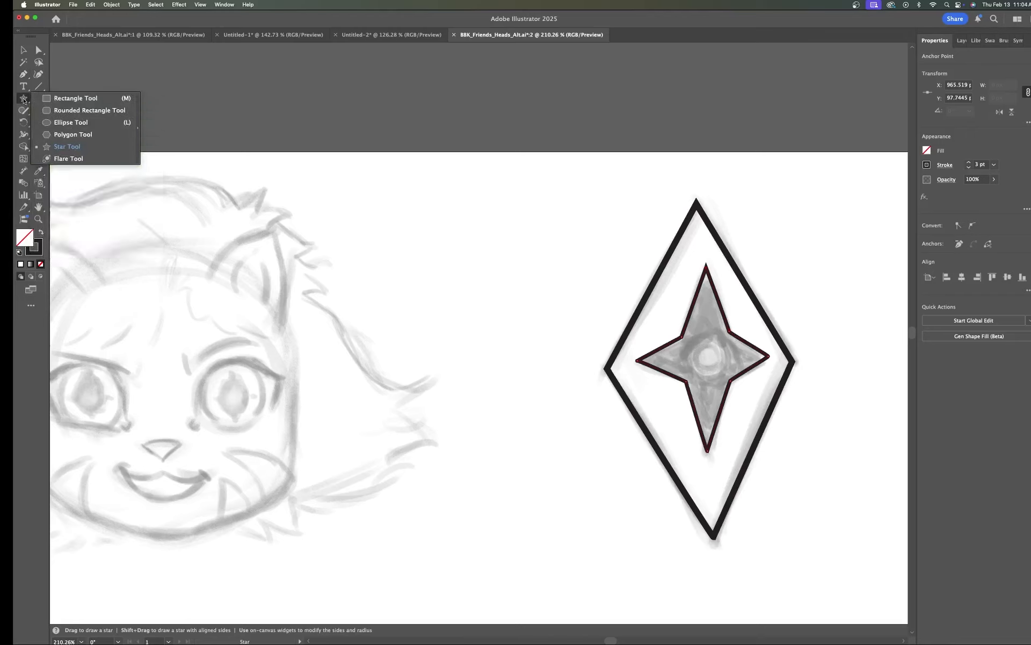
{"action": "left_click", "coordinate": [67, 123]}
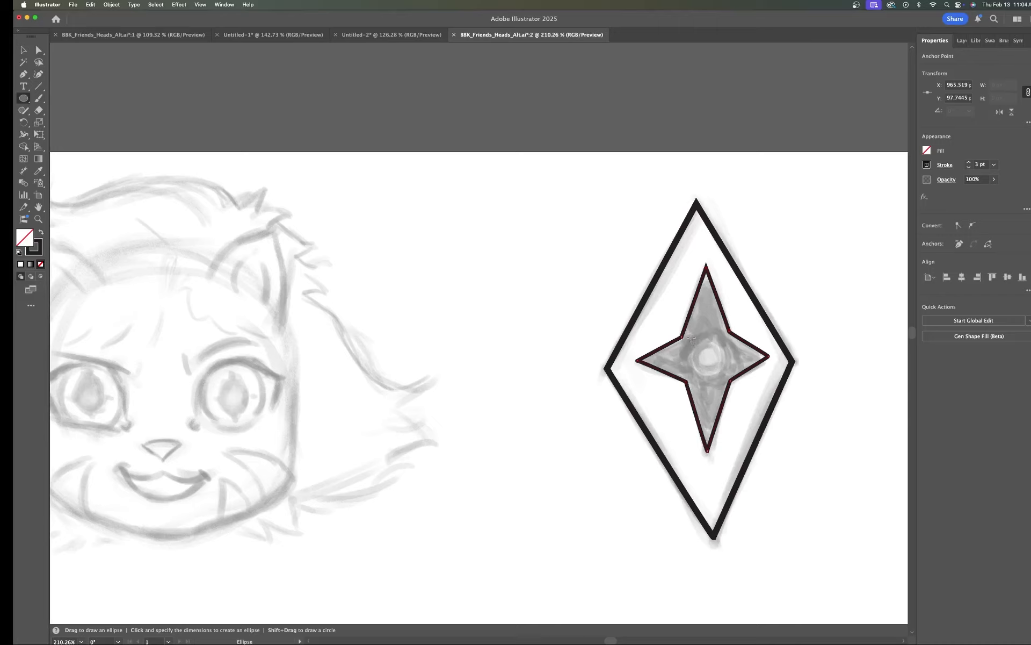
{"action": "mouse_move", "coordinate": [697, 342]}
{"action": "left_mouse_down"}
{"action": "mouse_move", "coordinate": [734, 378]}
{"action": "mouse_move", "coordinate": [725, 374]}
{"action": "left_mouse_up"}
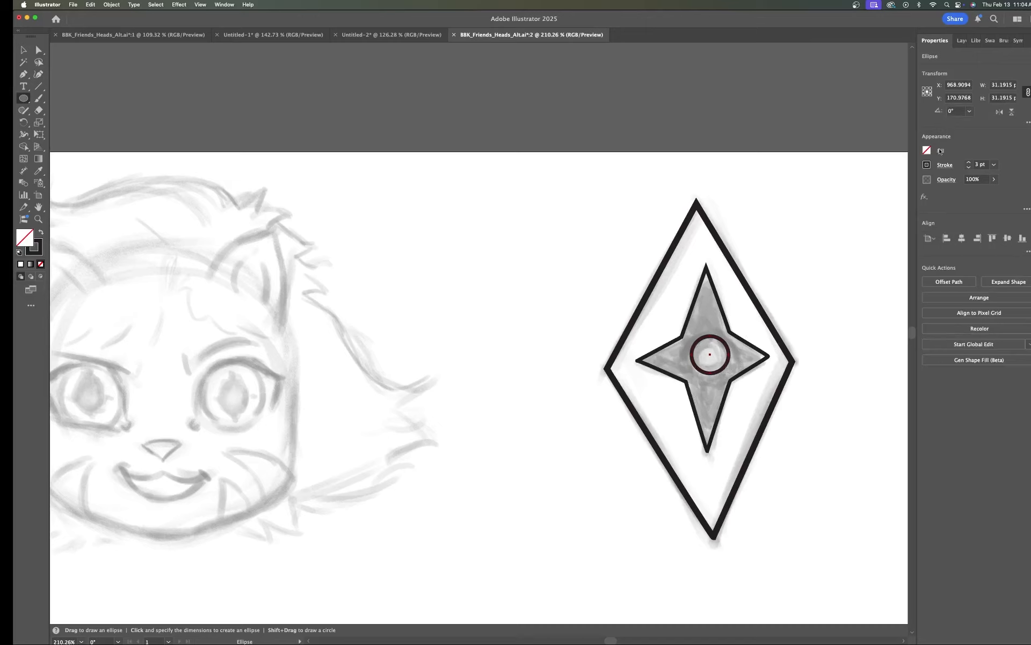
{"action": "left_click", "coordinate": [969, 168]}
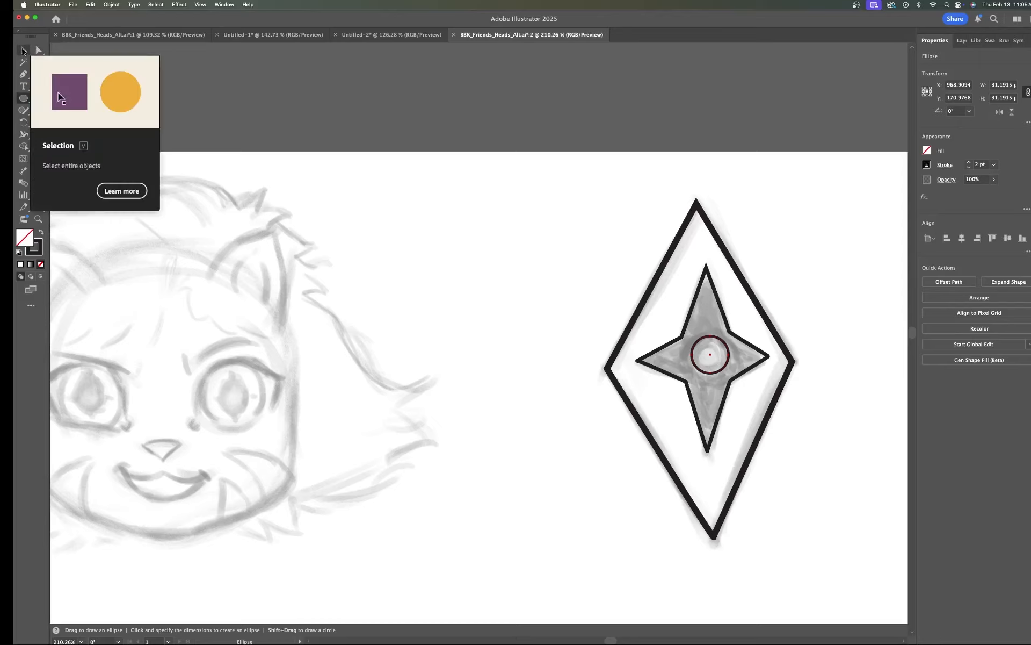
Step: Move the circle so it sits centred on the star's middle
{"action": "left_click", "coordinate": [24, 51]}
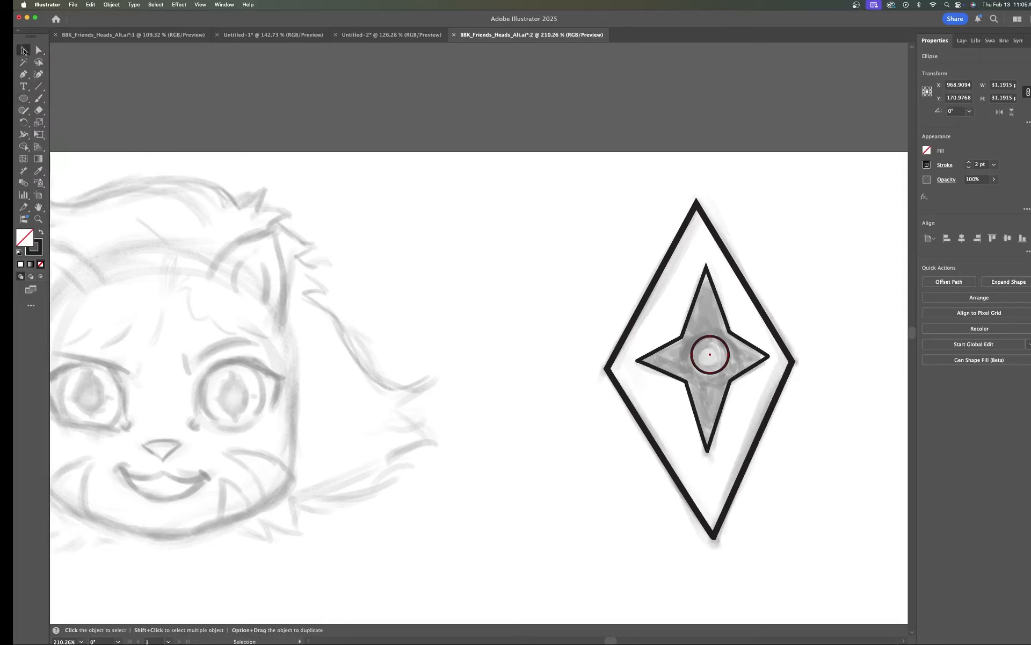
{"action": "left_click", "coordinate": [727, 360]}
{"action": "left_click_drag", "start_coordinate": [729, 360], "coordinate": [710, 361]}
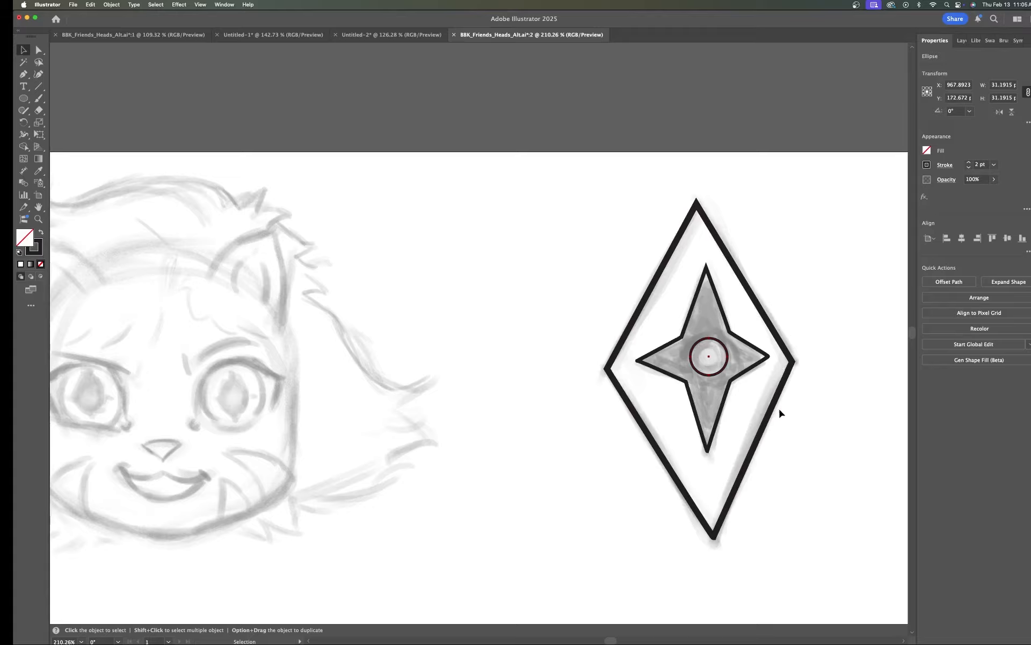
Step: Lock the StarBot 1 layer and make the Mockton 3 layer the active layer
{"action": "scroll", "coordinate": [653, 472], "scroll_direction": "down", "scroll_amount": 5}
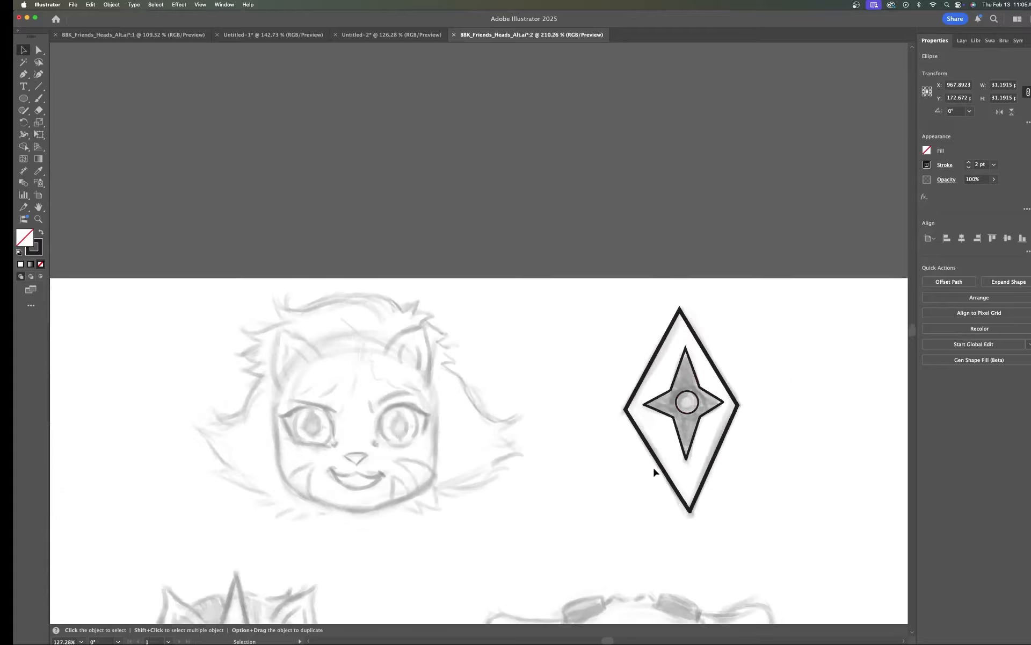
{"action": "left_click_drag", "start_coordinate": [782, 526], "coordinate": [757, 328]}
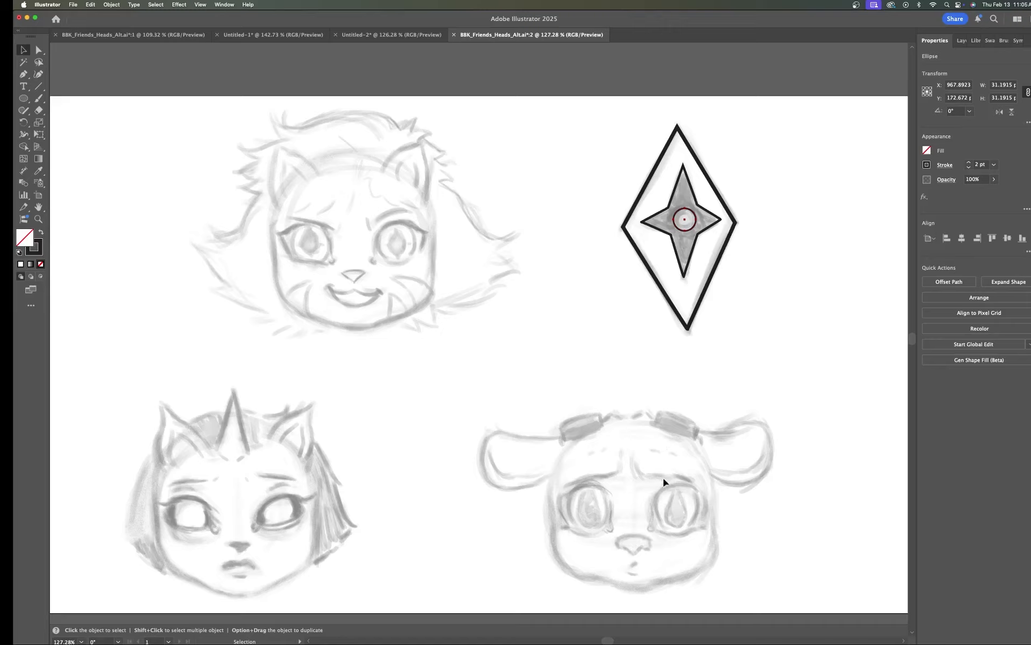
{"action": "left_click_drag", "start_coordinate": [725, 480], "coordinate": [706, 412]}
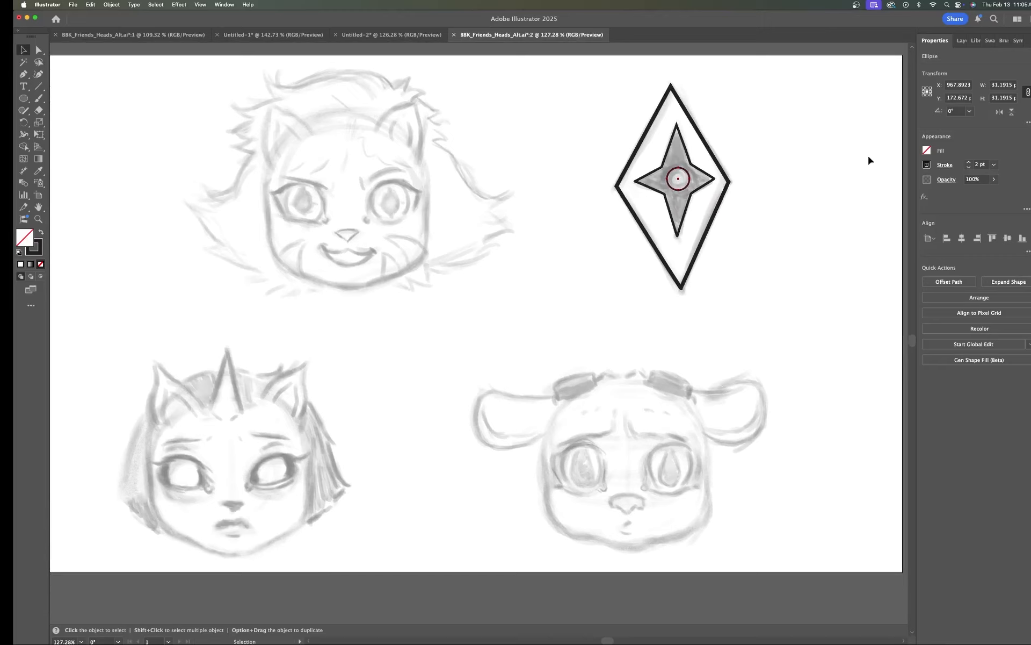
{"action": "left_click", "coordinate": [961, 40]}
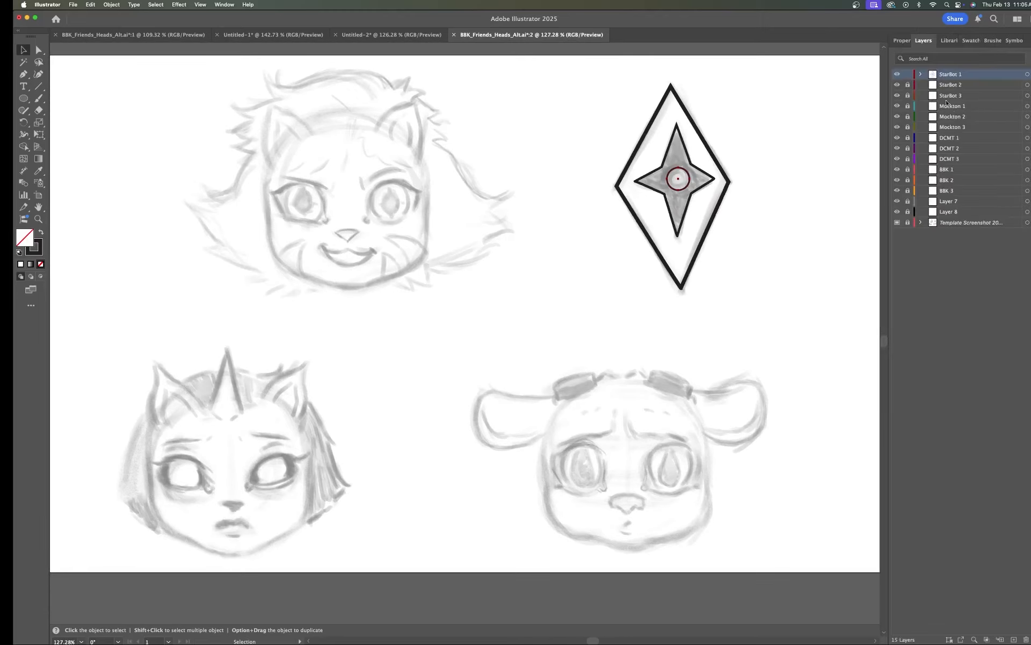
{"action": "left_click", "coordinate": [909, 74]}
{"action": "left_click", "coordinate": [906, 85]}
{"action": "left_click", "coordinate": [951, 128]}
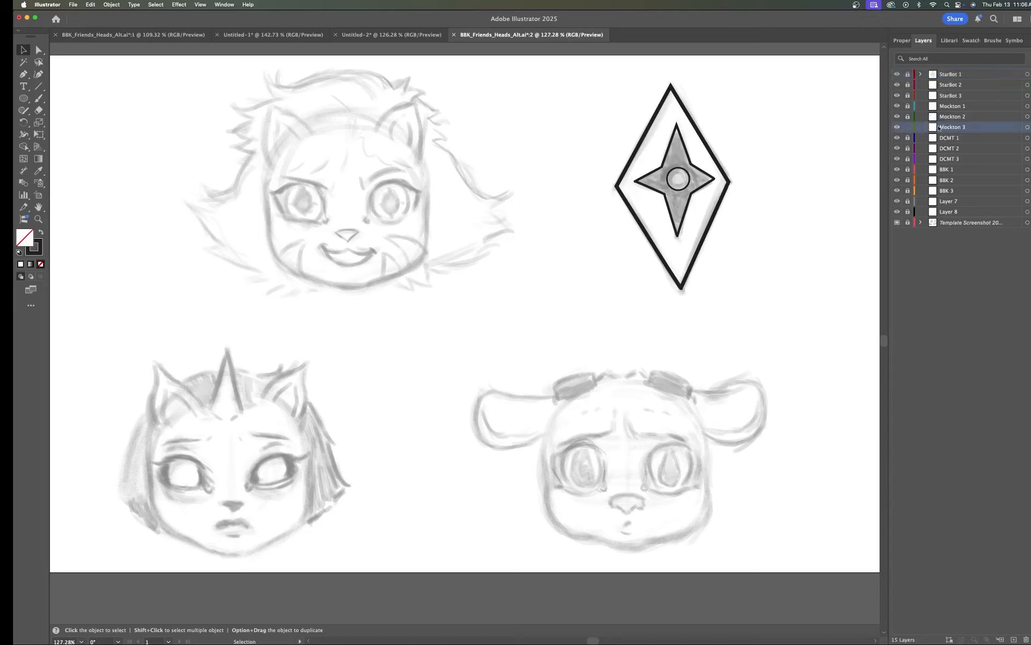
Step: Begin a curved Pen path along the top of the Mockton head sketch and set its stroke weight to 5 pt
{"action": "scroll", "coordinate": [639, 378], "scroll_direction": "up", "scroll_amount": 10}
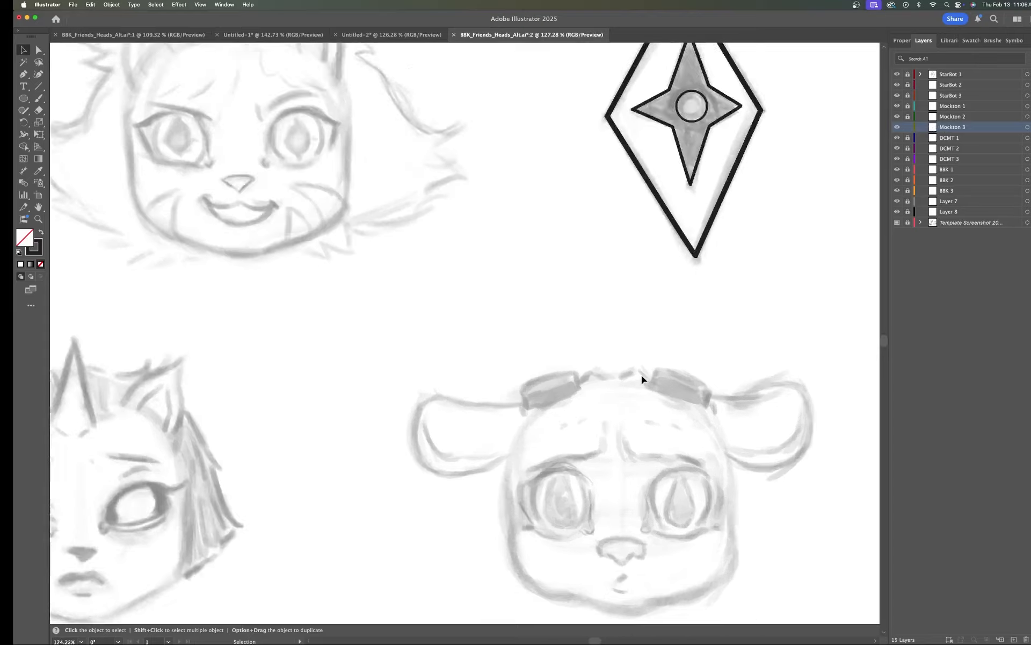
{"action": "left_click_drag", "start_coordinate": [722, 384], "coordinate": [674, 289]}
{"action": "scroll", "coordinate": [675, 289], "scroll_direction": "down", "scroll_amount": 3}
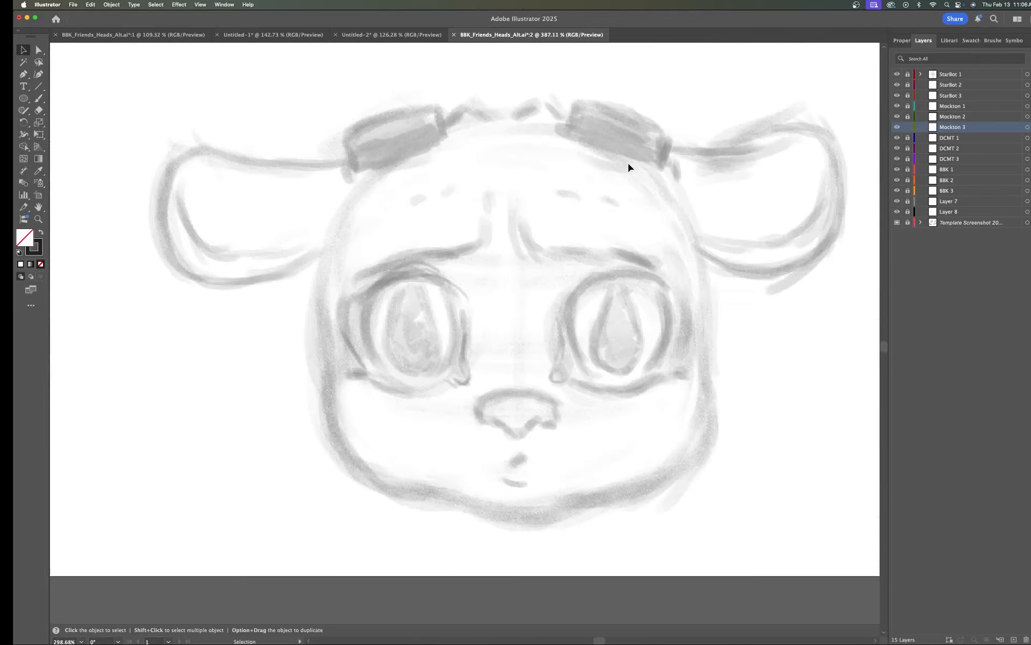
{"action": "left_click_drag", "start_coordinate": [666, 230], "coordinate": [607, 254]}
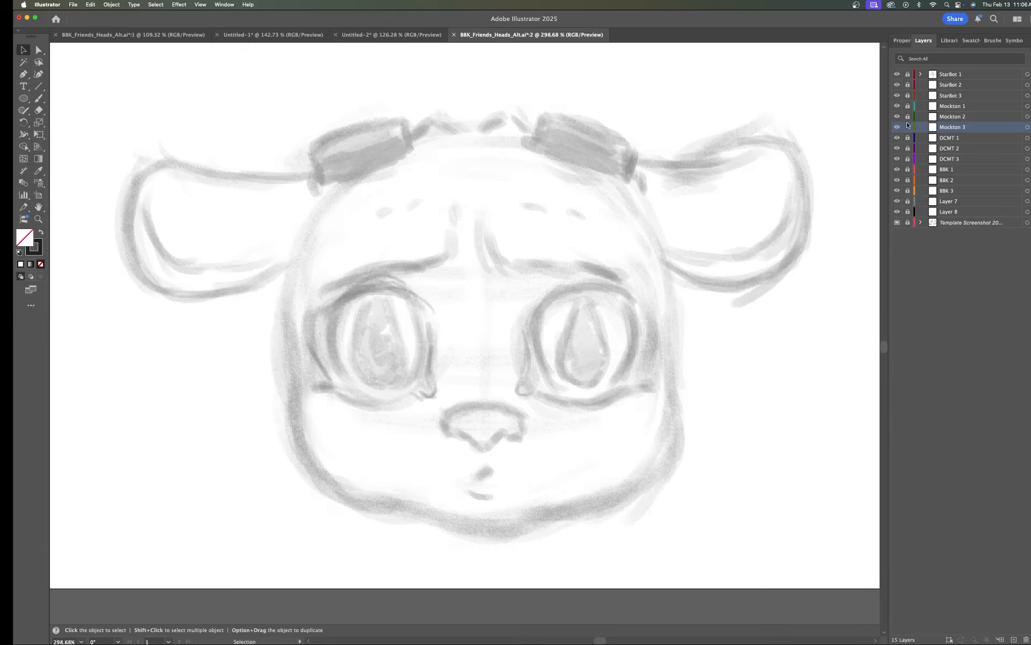
{"action": "left_click", "coordinate": [902, 40]}
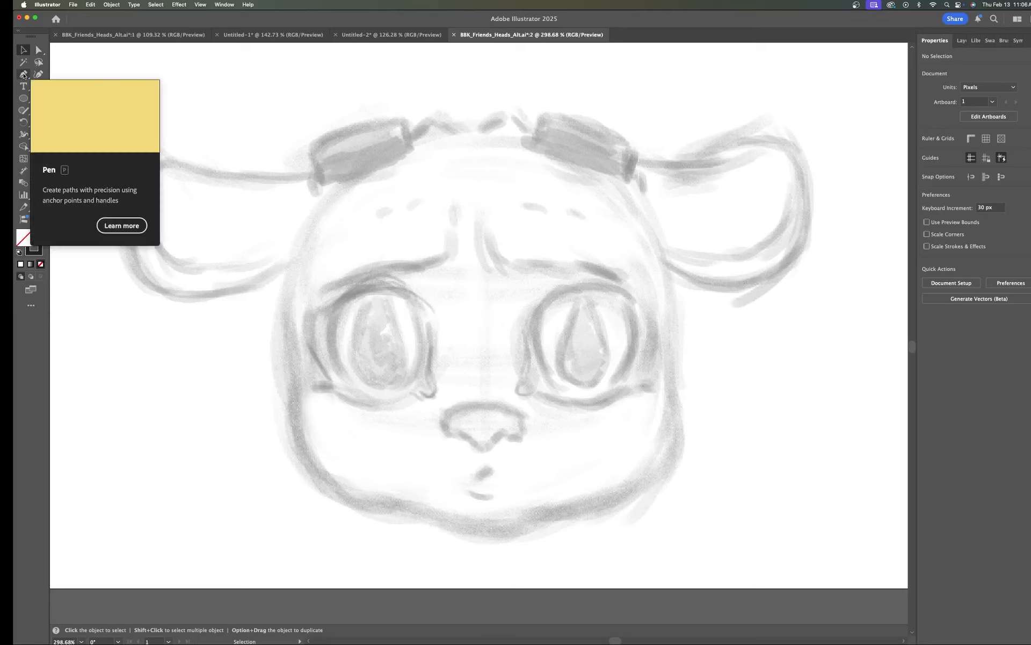
{"action": "key", "text": "p"}
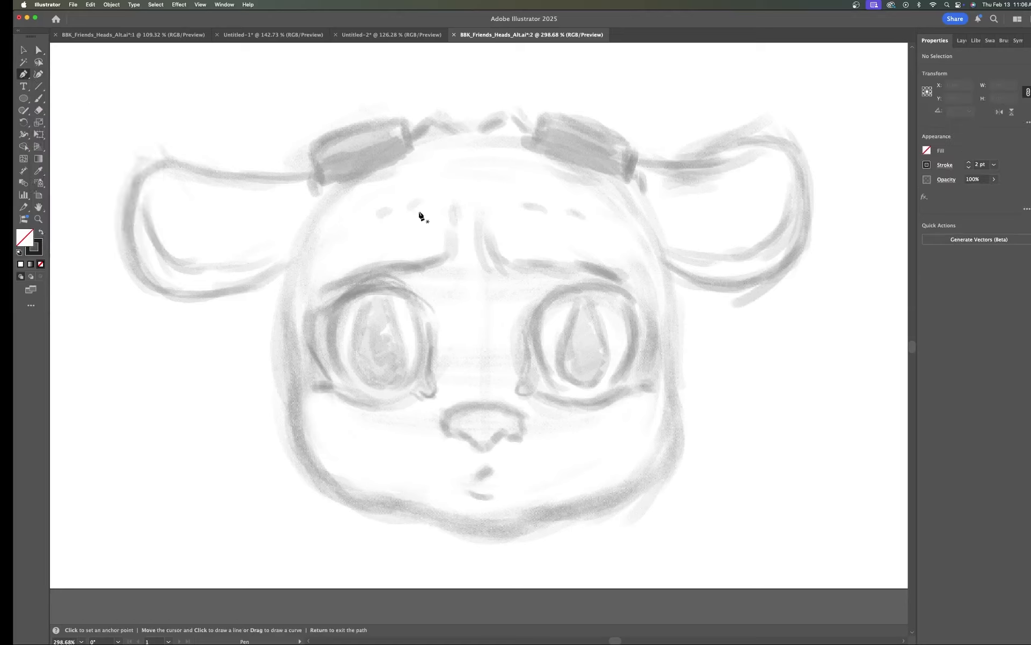
{"action": "left_click", "coordinate": [488, 121]}
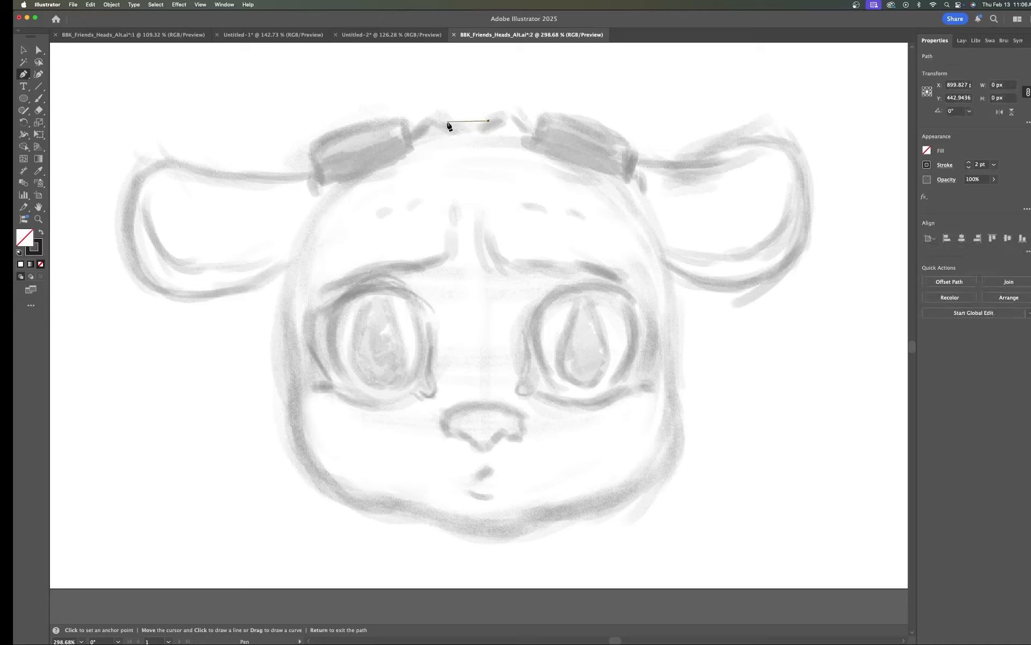
{"action": "left_click_drag", "start_coordinate": [447, 122], "coordinate": [422, 143]}
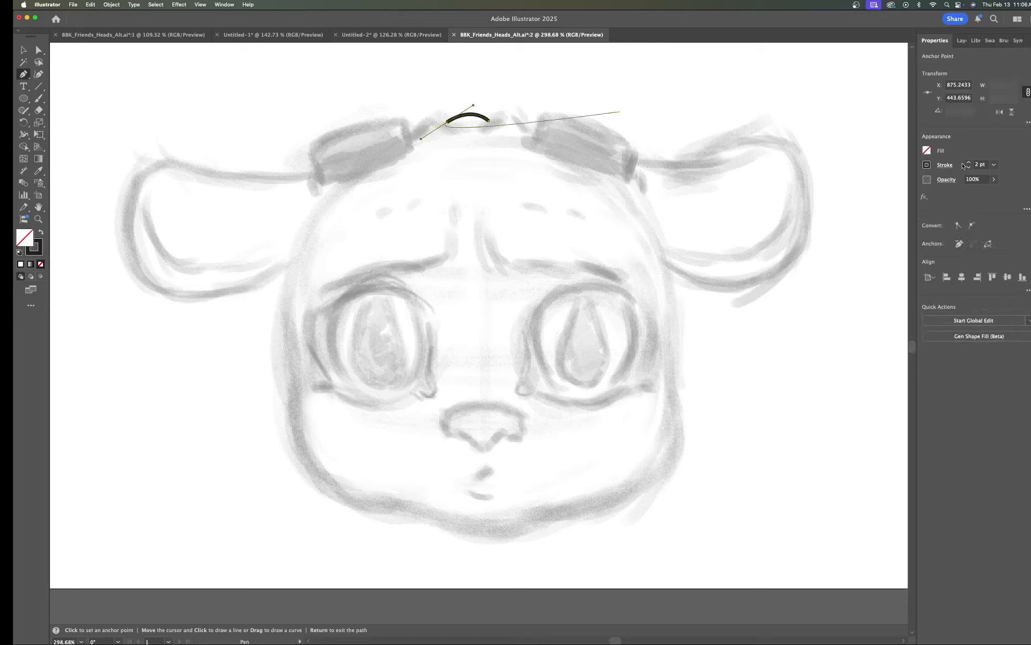
{"action": "left_click", "coordinate": [970, 162]}
{"action": "left_click", "coordinate": [969, 163]}
{"action": "left_click", "coordinate": [969, 162]}
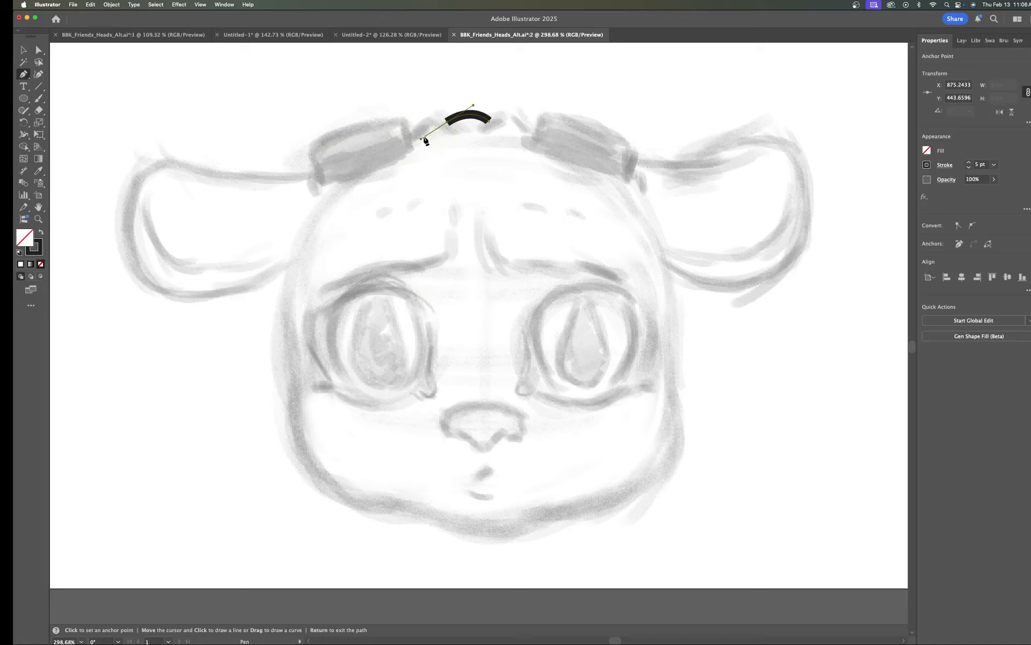
Step: Adjust the first curve's handle and extend the path over the hair tuft, converting its notch anchor to a corner
{"action": "key", "text": "super"}
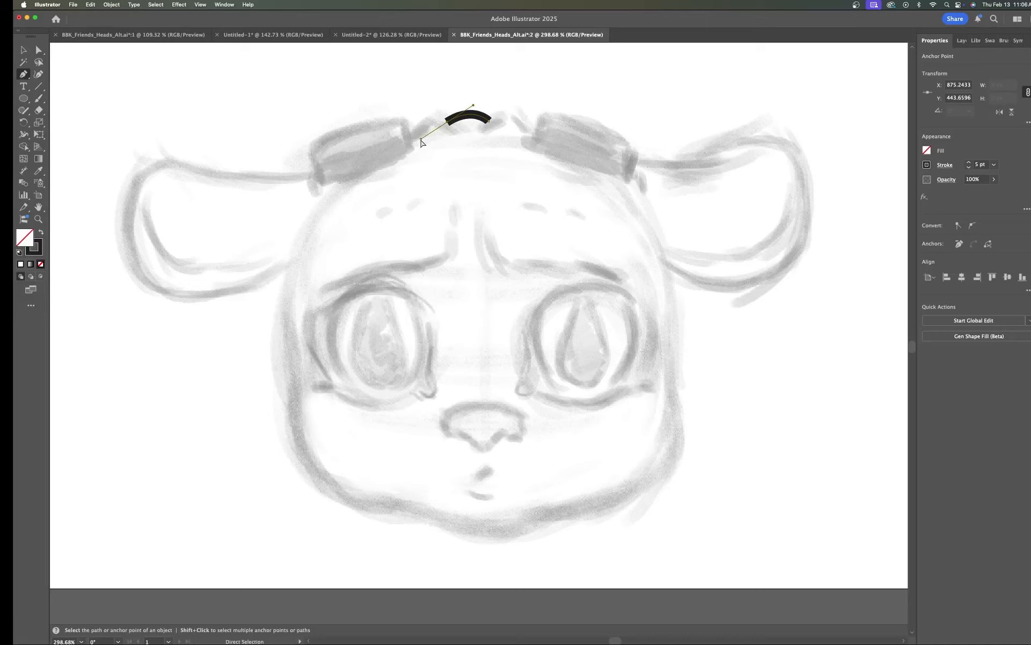
{"action": "left_click_drag", "start_coordinate": [422, 140], "coordinate": [443, 126]}
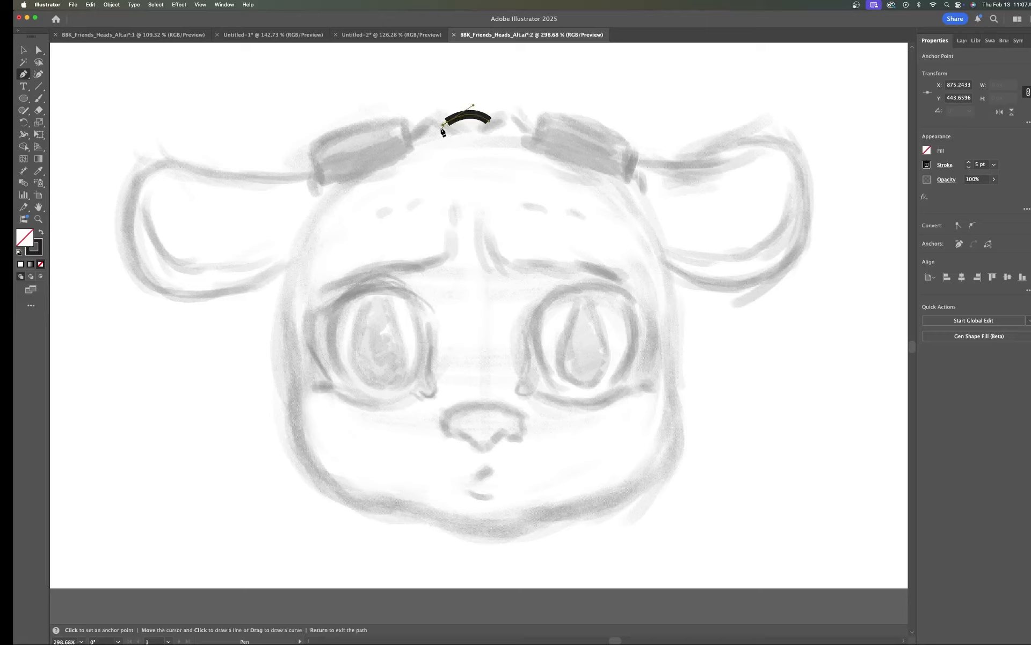
{"action": "left_click_drag", "start_coordinate": [410, 136], "coordinate": [392, 161]}
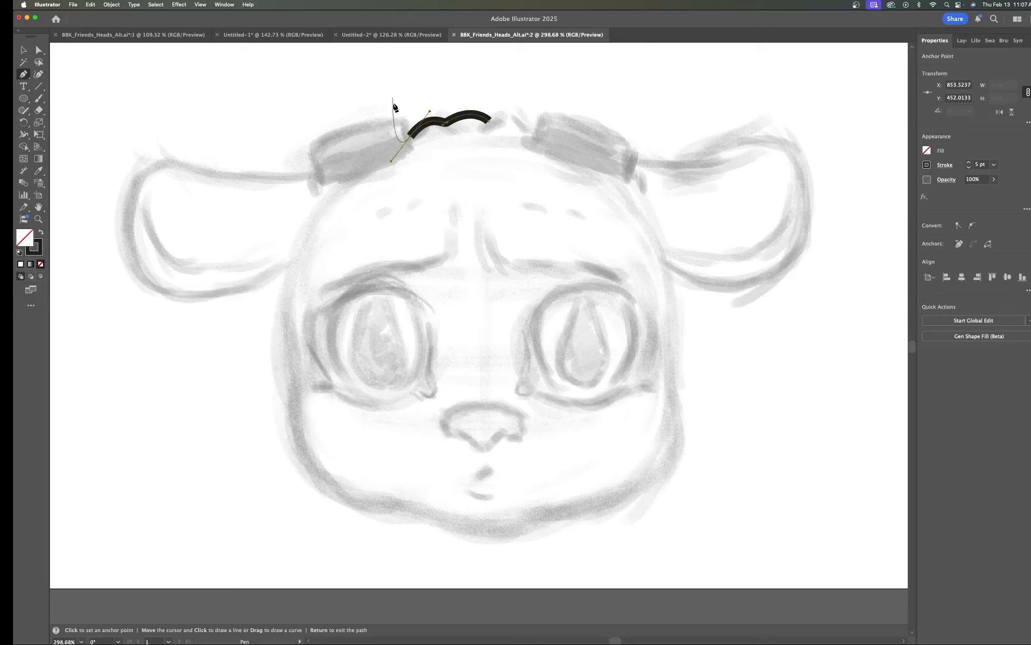
{"action": "left_click", "coordinate": [412, 138]}
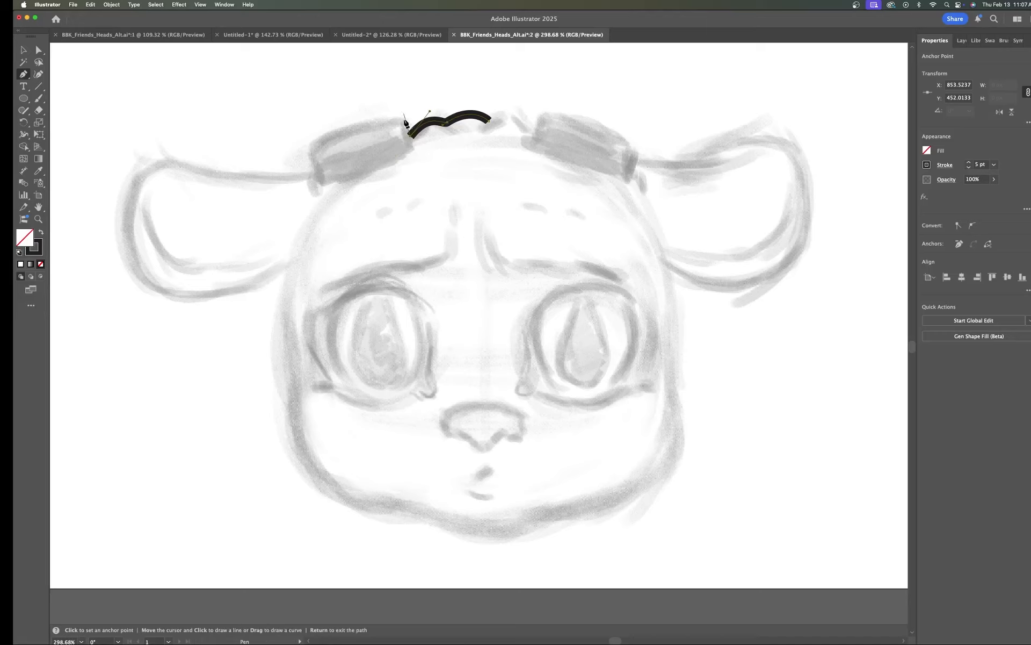
{"action": "left_click", "coordinate": [404, 115]}
Step: Continue the path along the left goggle's top edge, reshaping its handle and adding a corner at the goggle's end
{"action": "mouse_move", "coordinate": [312, 150]}
{"action": "left_mouse_down"}
{"action": "mouse_move", "coordinate": [294, 212]}
{"action": "mouse_move", "coordinate": [264, 179]}
{"action": "mouse_move", "coordinate": [272, 186]}
{"action": "left_mouse_up"}
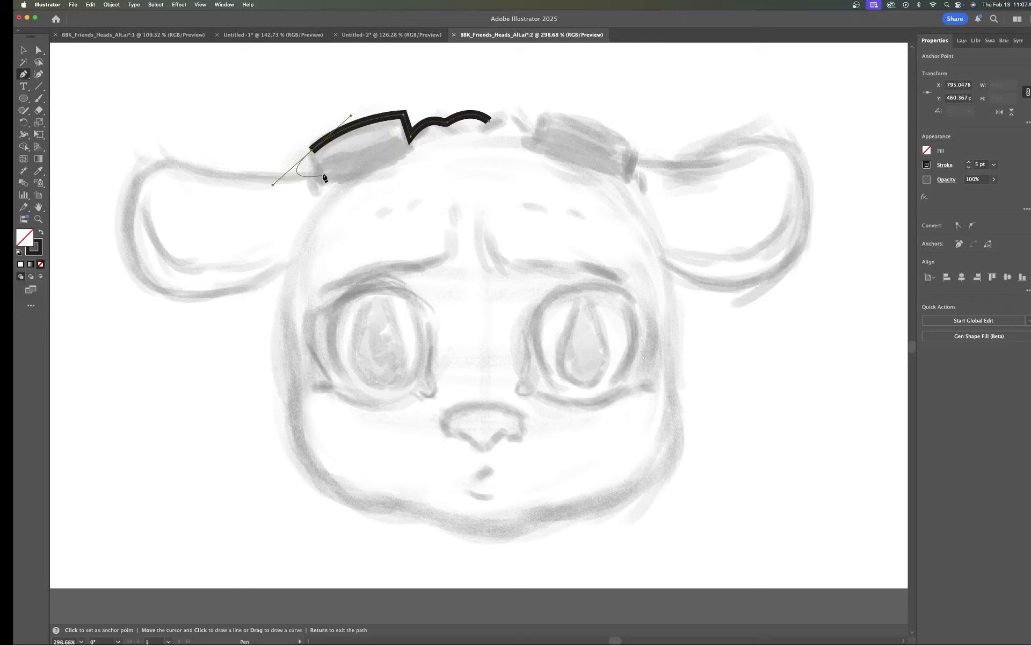
{"action": "key", "text": "super"}
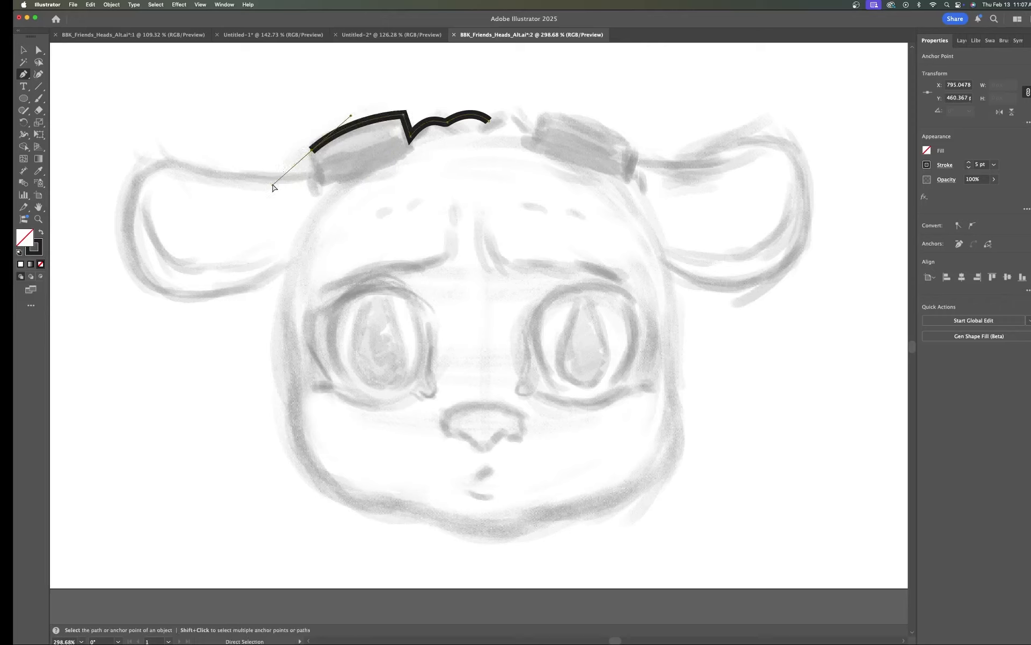
{"action": "left_click_drag", "start_coordinate": [273, 188], "coordinate": [309, 153]}
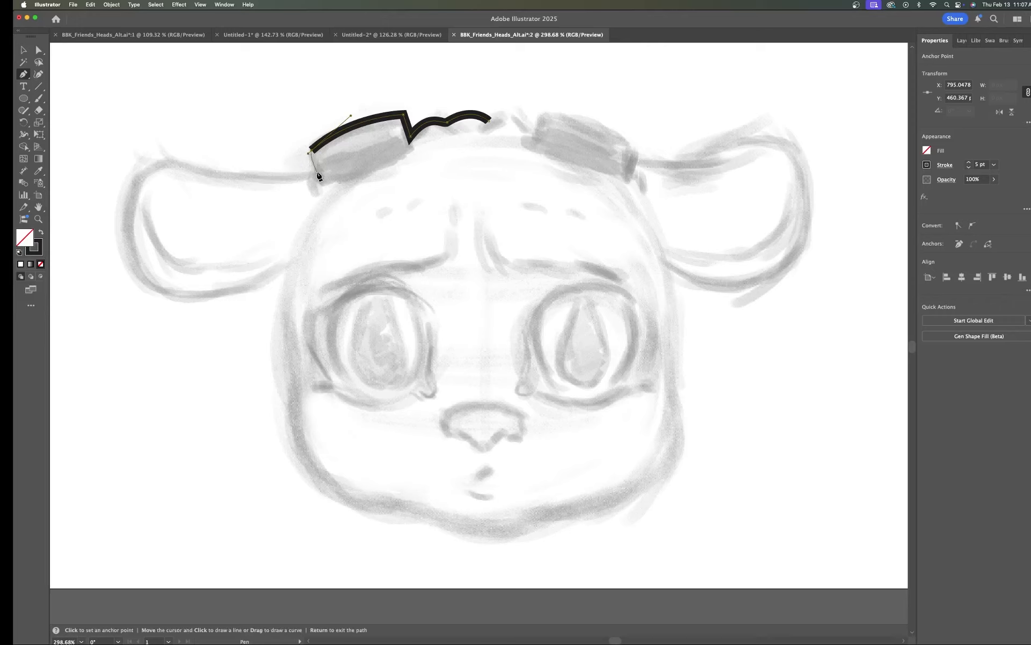
{"action": "left_click", "coordinate": [317, 171]}
Step: Extend the Pen path from the goggle's end around the left ear outline and down the left cheek
{"action": "left_click_drag", "start_coordinate": [187, 168], "coordinate": [121, 145]}
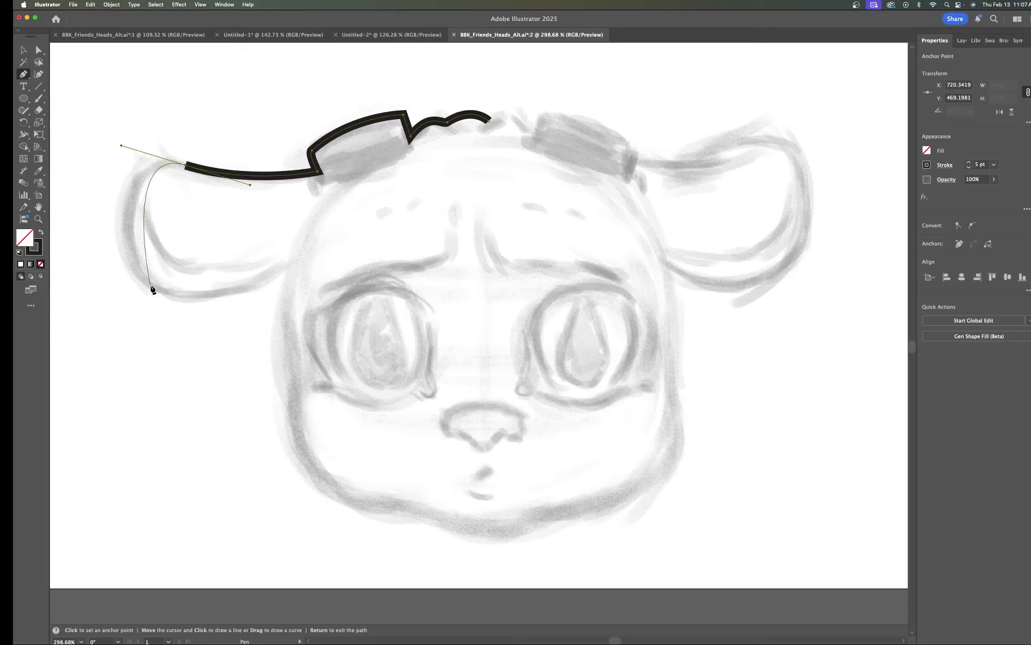
{"action": "mouse_move", "coordinate": [152, 284]}
{"action": "left_mouse_down"}
{"action": "mouse_move", "coordinate": [201, 334]}
{"action": "mouse_move", "coordinate": [203, 324]}
{"action": "left_mouse_up"}
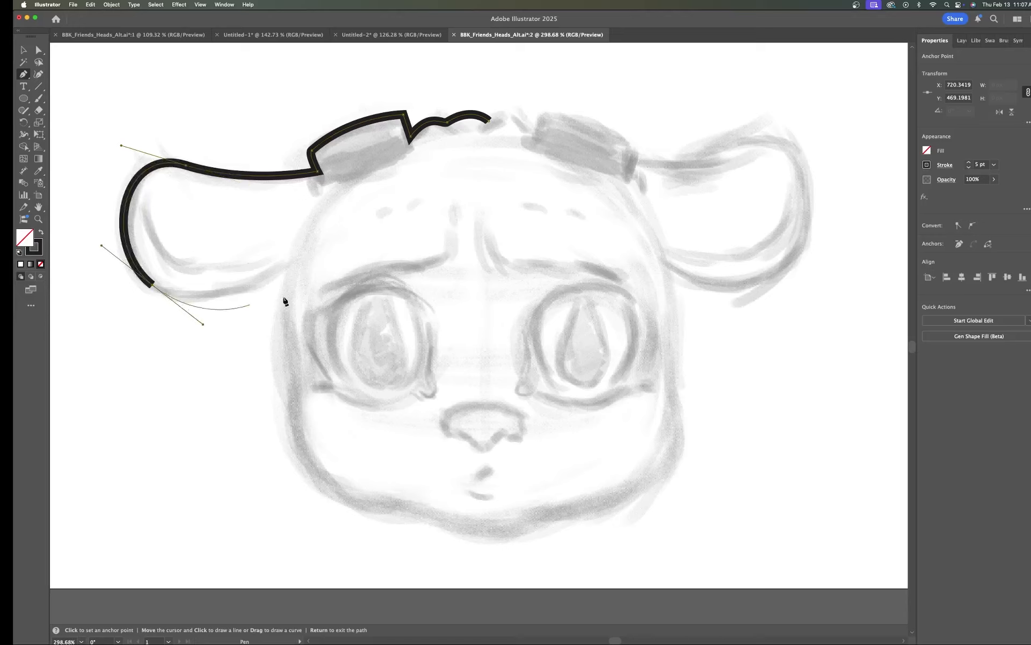
{"action": "left_click_drag", "start_coordinate": [291, 261], "coordinate": [301, 249]}
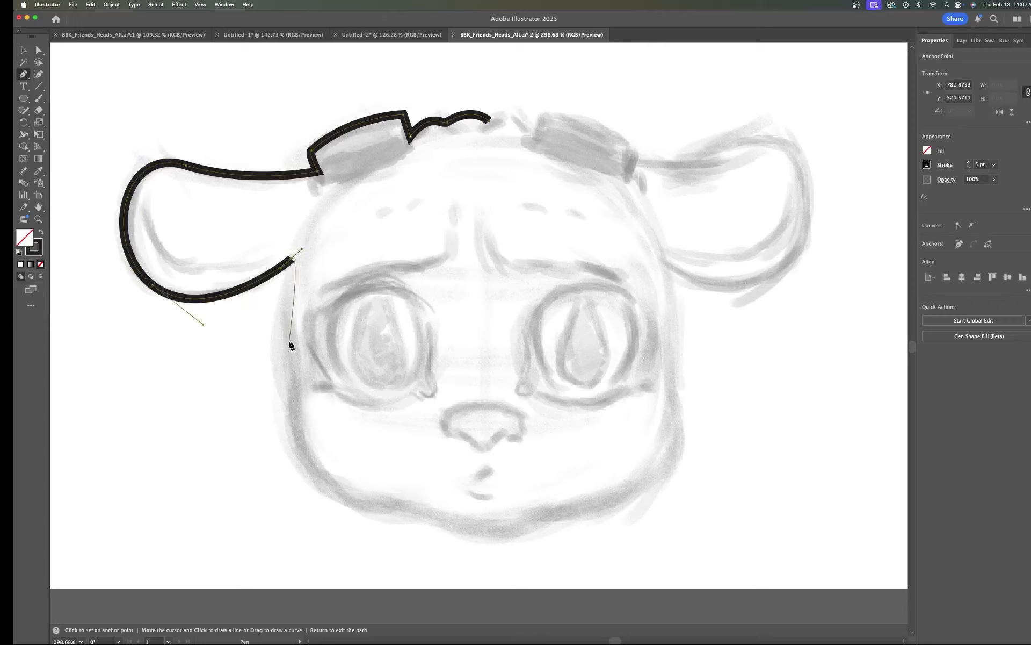
{"action": "mouse_move", "coordinate": [290, 342]}
{"action": "left_mouse_down"}
{"action": "mouse_move", "coordinate": [305, 360]}
{"action": "mouse_move", "coordinate": [309, 407]}
{"action": "left_mouse_up"}
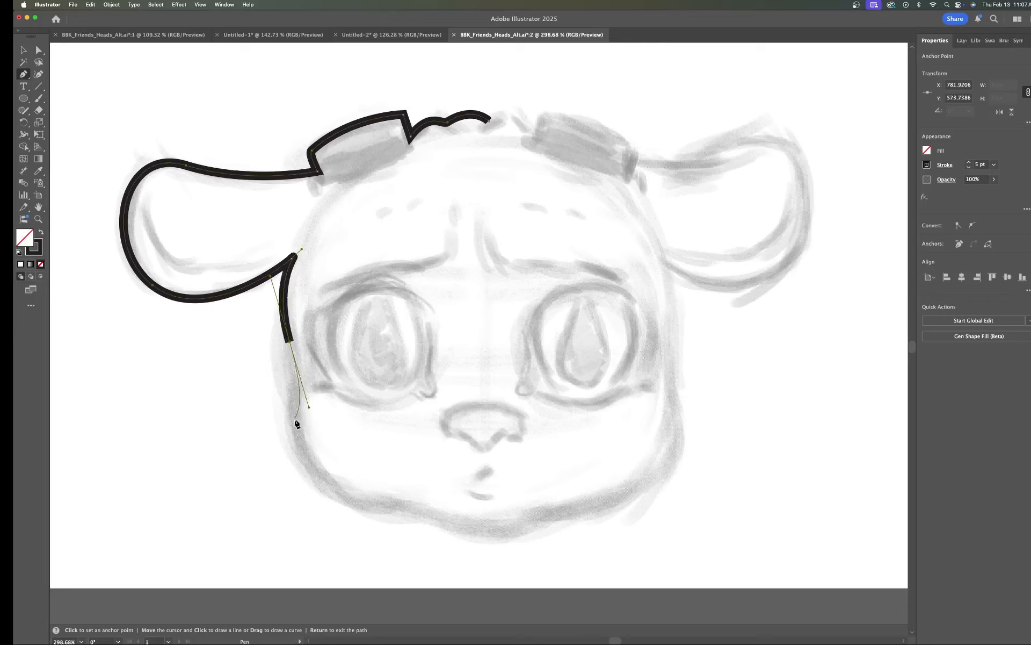
Step: Shorten the cheek anchor's handle, convert that anchor to a corner and resume drawing from the path's endpoint
{"action": "key", "text": "super"}
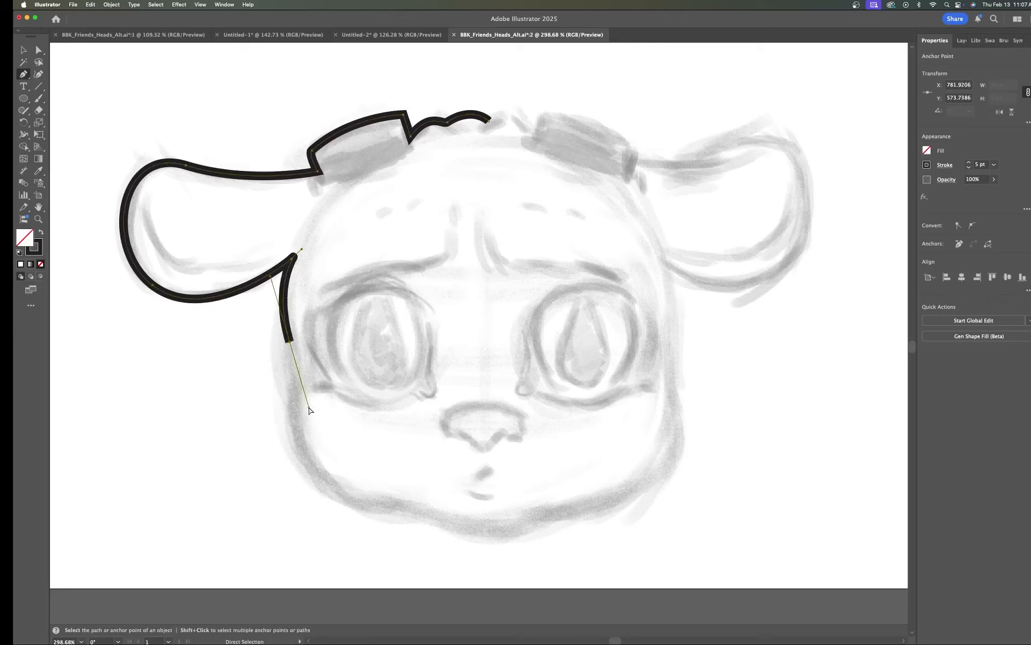
{"action": "left_click_drag", "start_coordinate": [309, 407], "coordinate": [292, 351]}
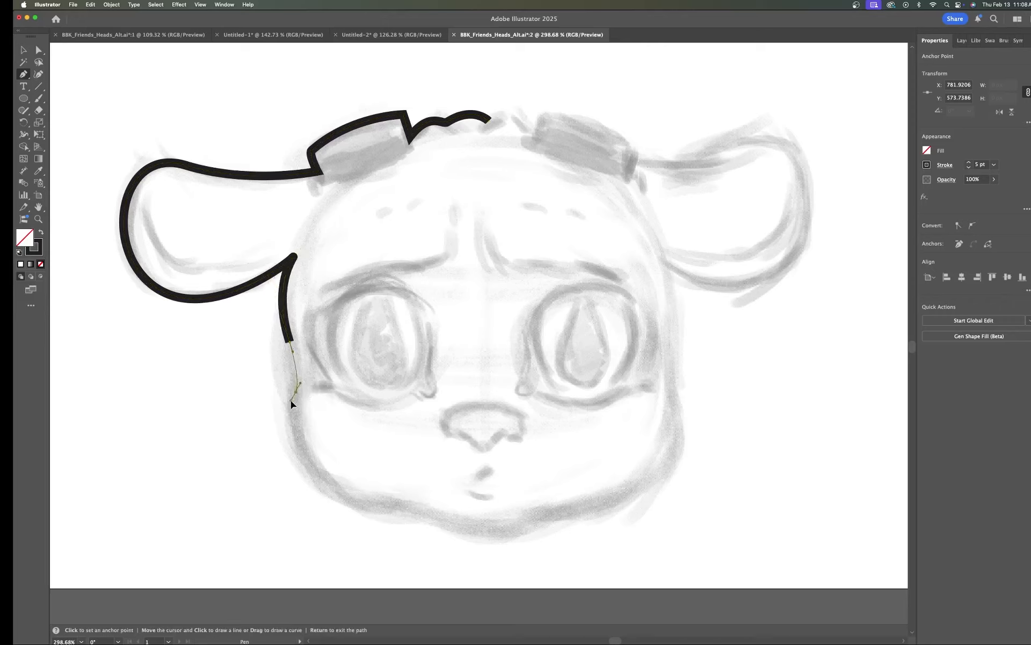
{"action": "left_click", "coordinate": [296, 392]}
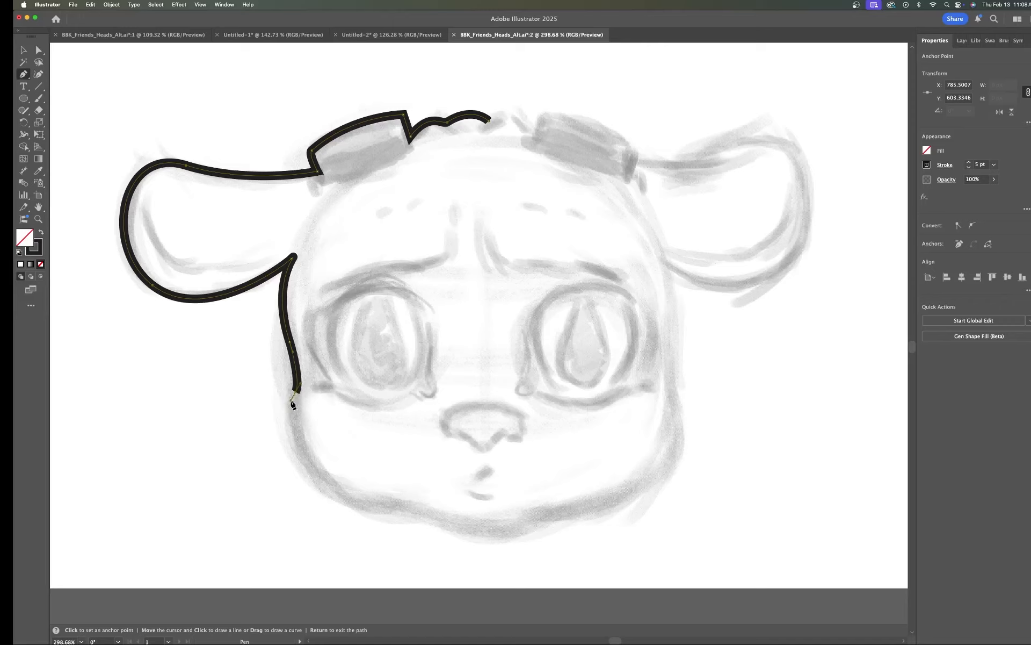
{"action": "key", "text": "super"}
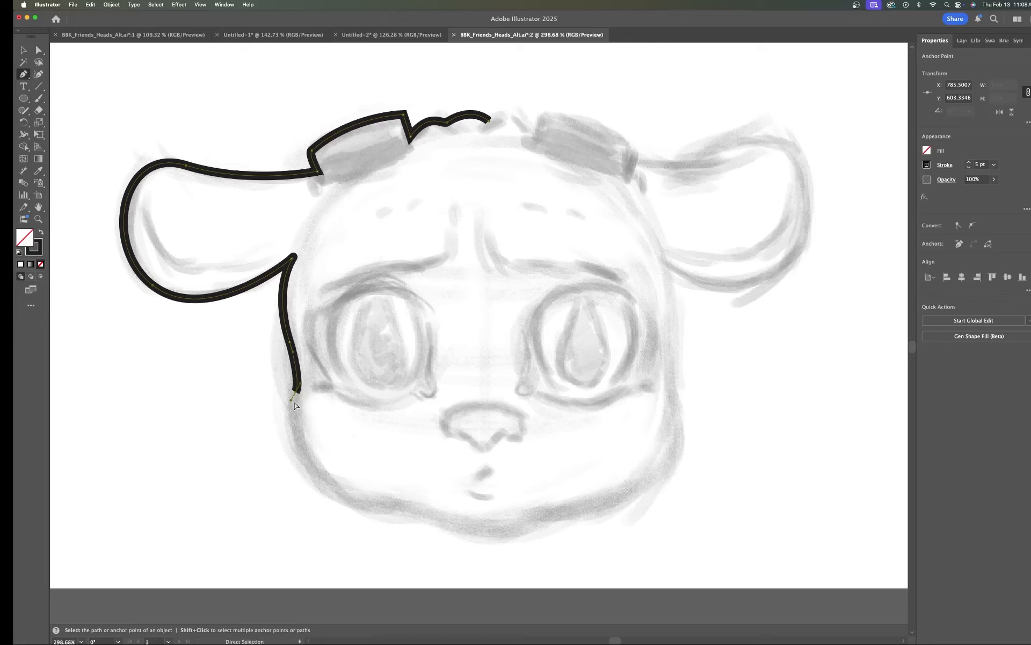
{"action": "left_click", "coordinate": [295, 404], "text": "super"}
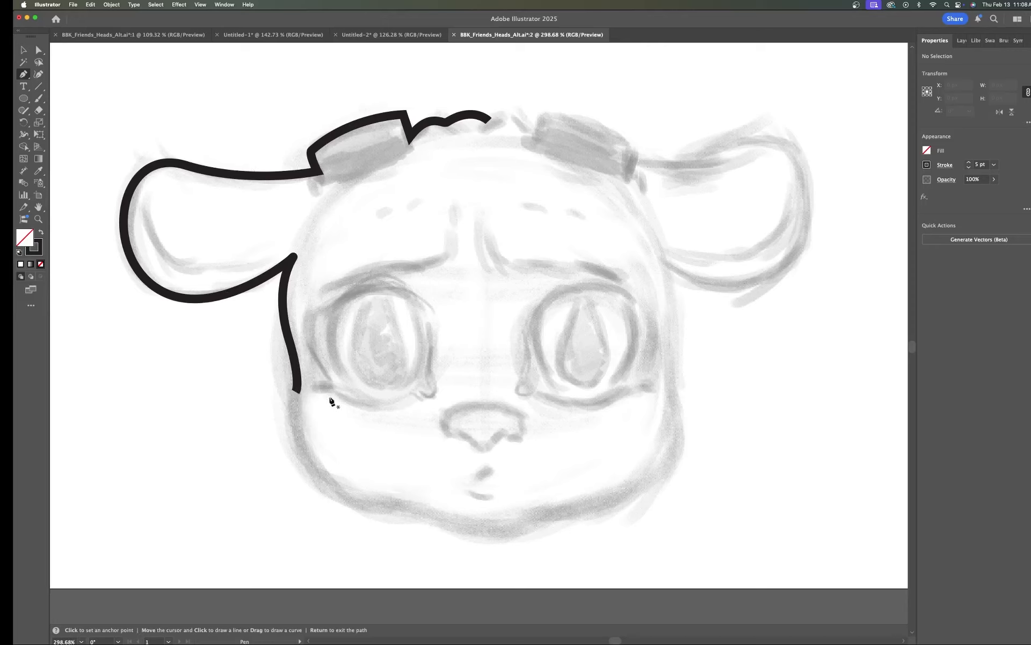
{"action": "left_click", "coordinate": [298, 391]}
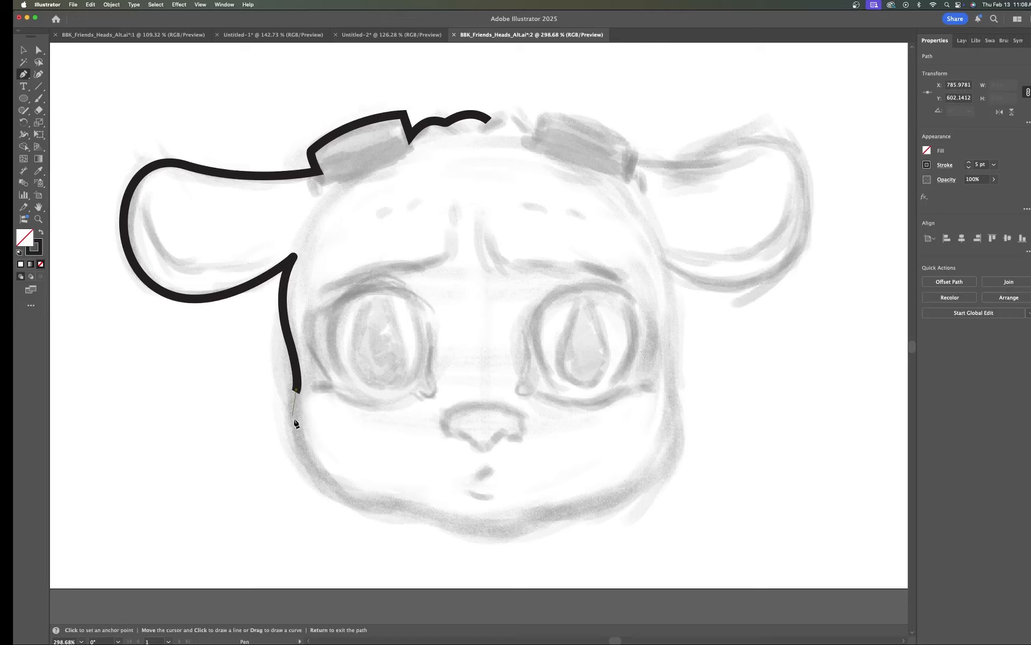
Step: Trace the jaw and chin curve along the sketch and reshape the last anchor's handle
{"action": "left_click_drag", "start_coordinate": [328, 483], "coordinate": [379, 511]}
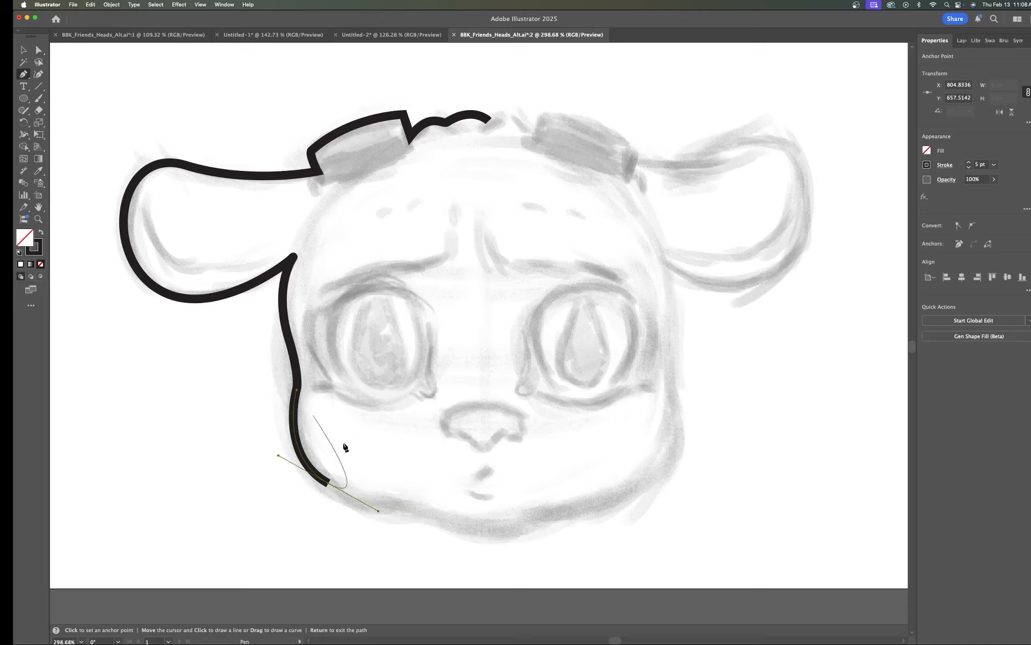
{"action": "left_click_drag", "start_coordinate": [406, 508], "coordinate": [427, 514]}
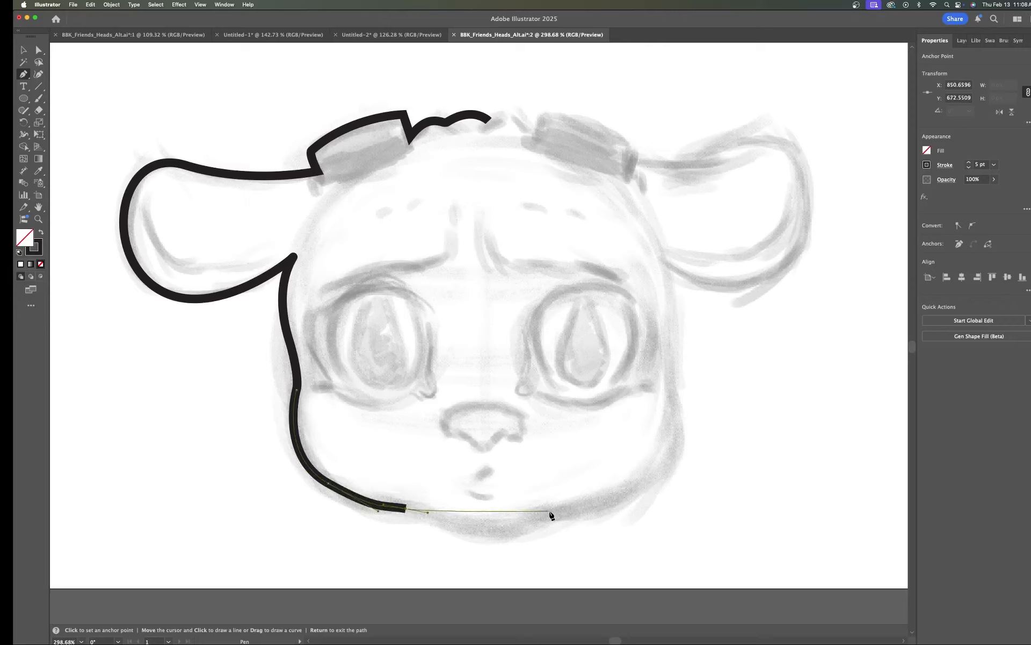
{"action": "left_click_drag", "start_coordinate": [550, 511], "coordinate": [614, 470]}
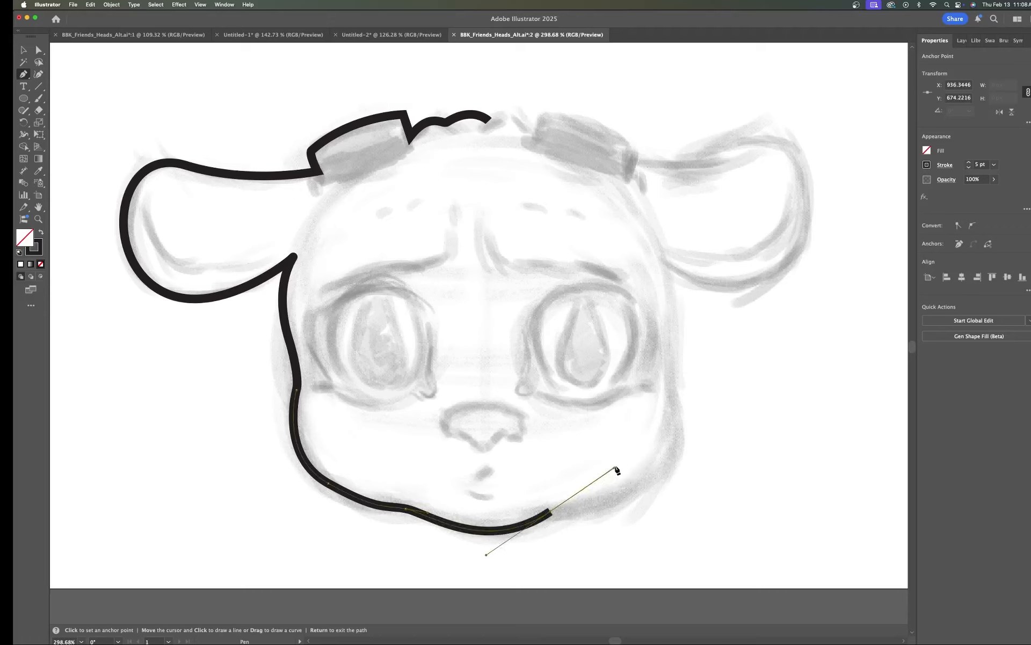
{"action": "key", "text": "super"}
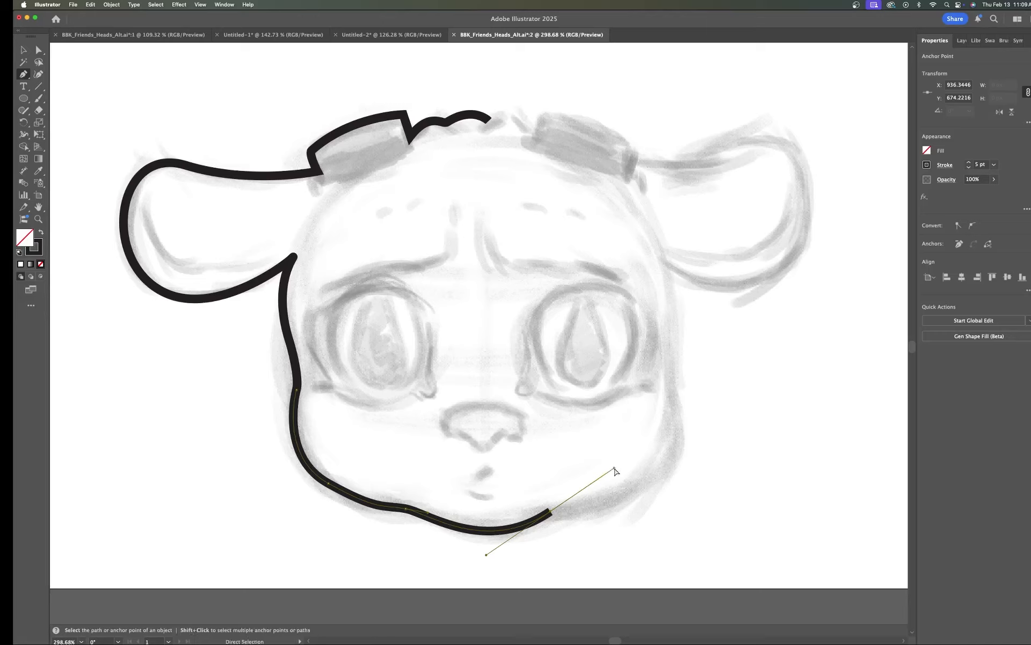
{"action": "left_click_drag", "start_coordinate": [615, 468], "coordinate": [557, 506]}
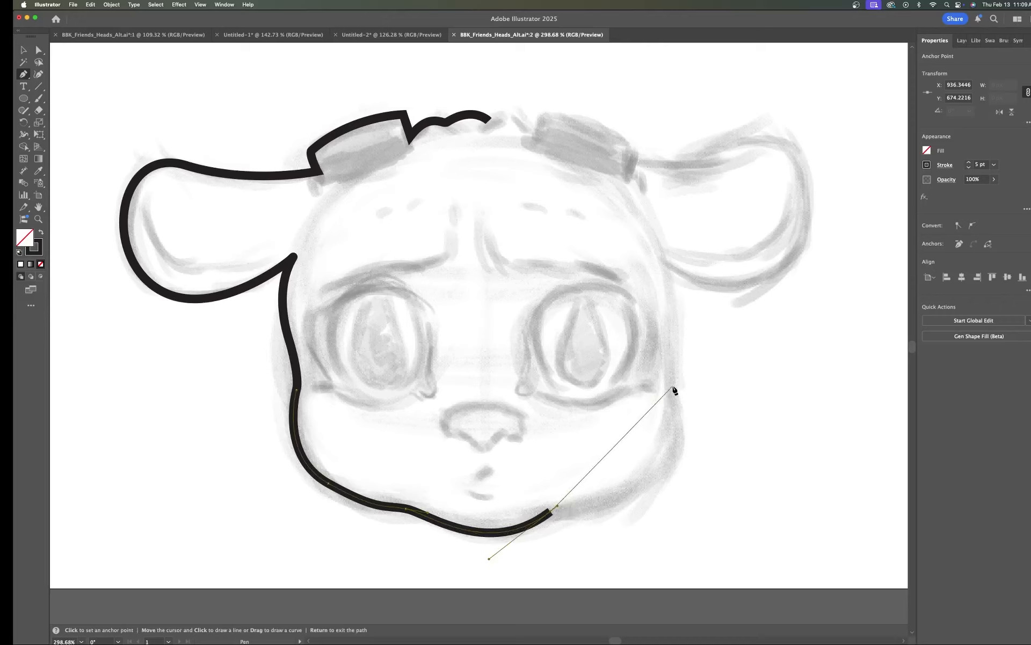
Step: Extend the path up the right cheek to where the right ear meets the head
{"action": "mouse_move", "coordinate": [673, 386]}
{"action": "left_mouse_down"}
{"action": "mouse_move", "coordinate": [644, 244]}
{"action": "mouse_move", "coordinate": [657, 278]}
{"action": "mouse_move", "coordinate": [646, 267]}
{"action": "mouse_move", "coordinate": [659, 257]}
{"action": "left_mouse_up"}
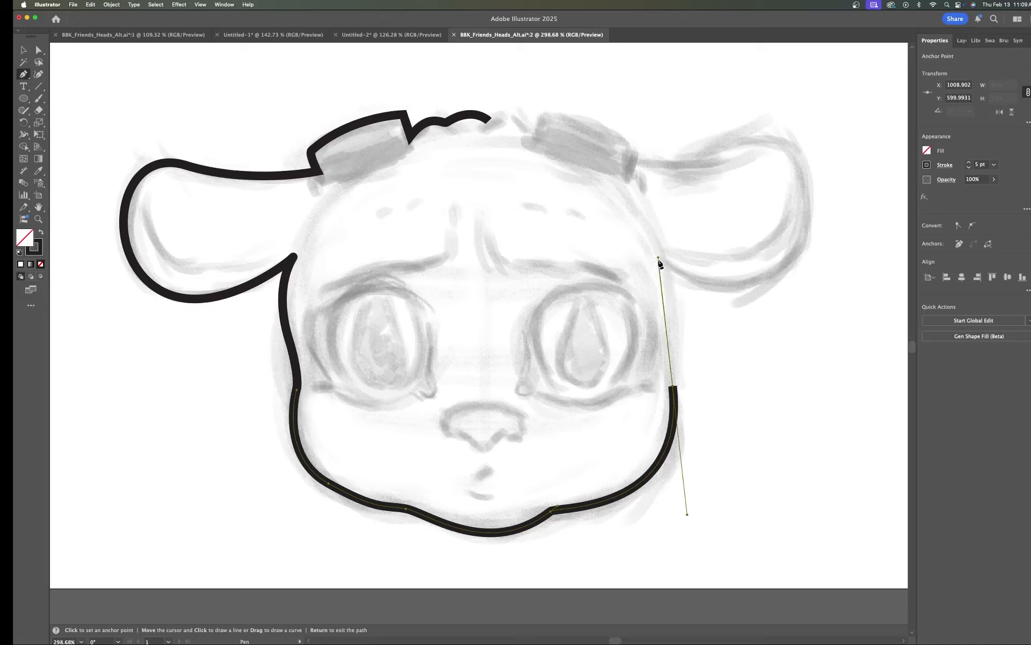
{"action": "key", "text": "super"}
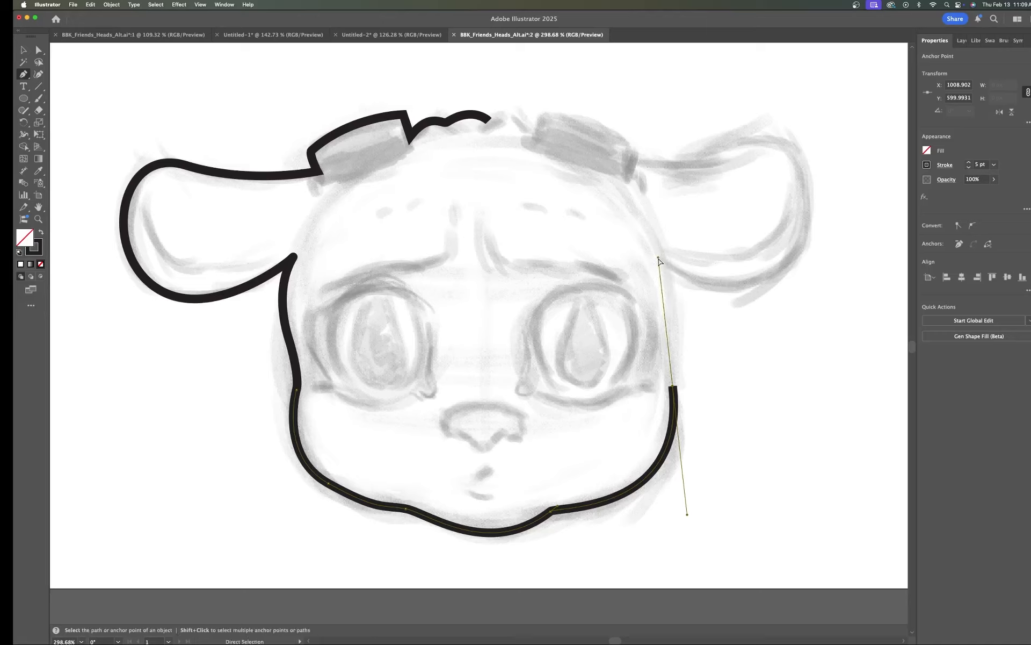
{"action": "left_click", "coordinate": [661, 271], "text": "super"}
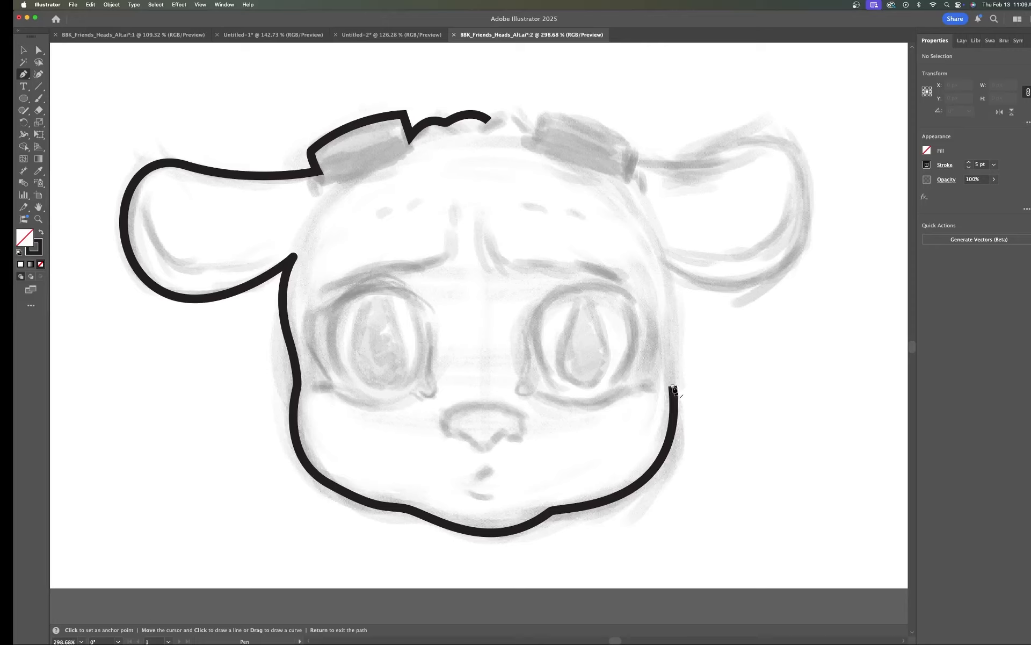
Step: Continue the path from the right cheek endpoint into the right ear's lower and outer curve
{"action": "mouse_move", "coordinate": [672, 387]}
{"action": "left_mouse_down"}
{"action": "mouse_move", "coordinate": [678, 271]}
{"action": "mouse_move", "coordinate": [677, 298]}
{"action": "mouse_move", "coordinate": [652, 246]}
{"action": "mouse_move", "coordinate": [650, 204]}
{"action": "left_mouse_up"}
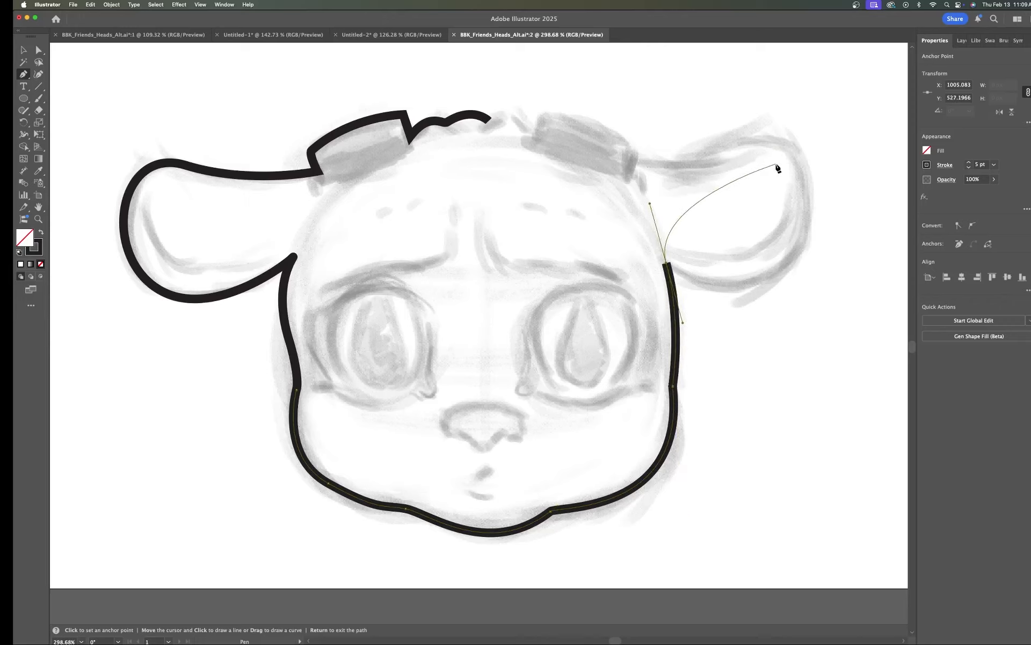
{"action": "key", "text": "super+z"}
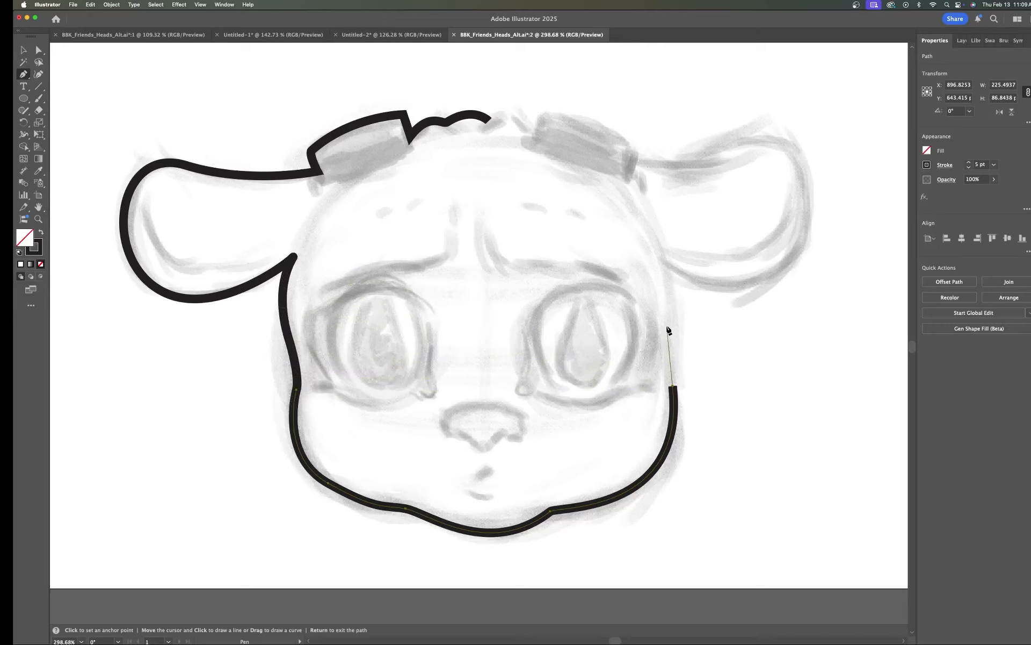
{"action": "left_click_drag", "start_coordinate": [667, 327], "coordinate": [669, 287]}
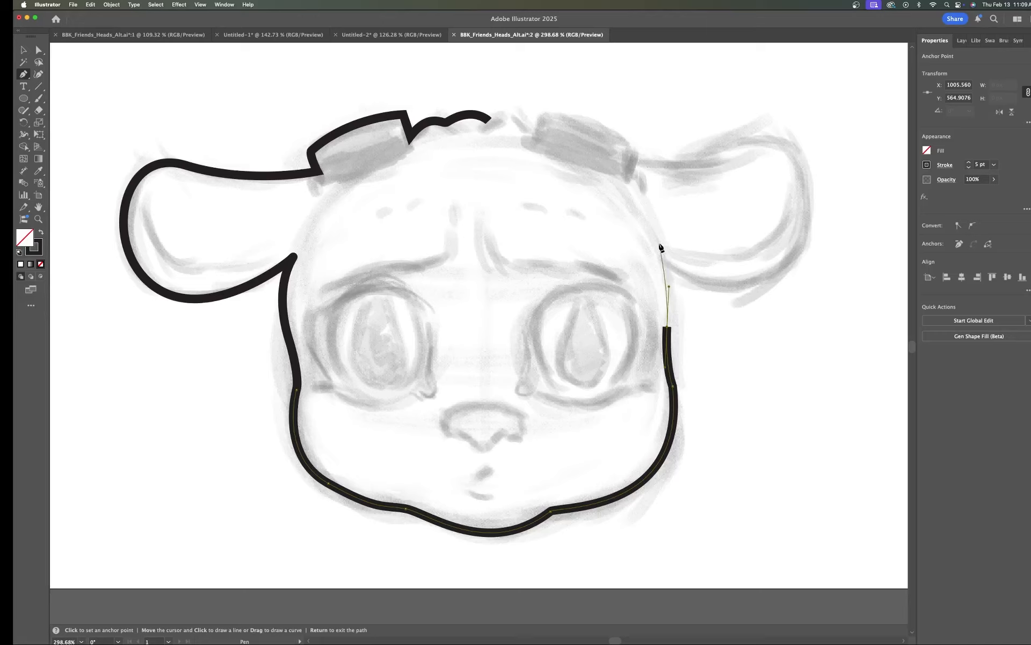
{"action": "left_click_drag", "start_coordinate": [659, 242], "coordinate": [645, 220]}
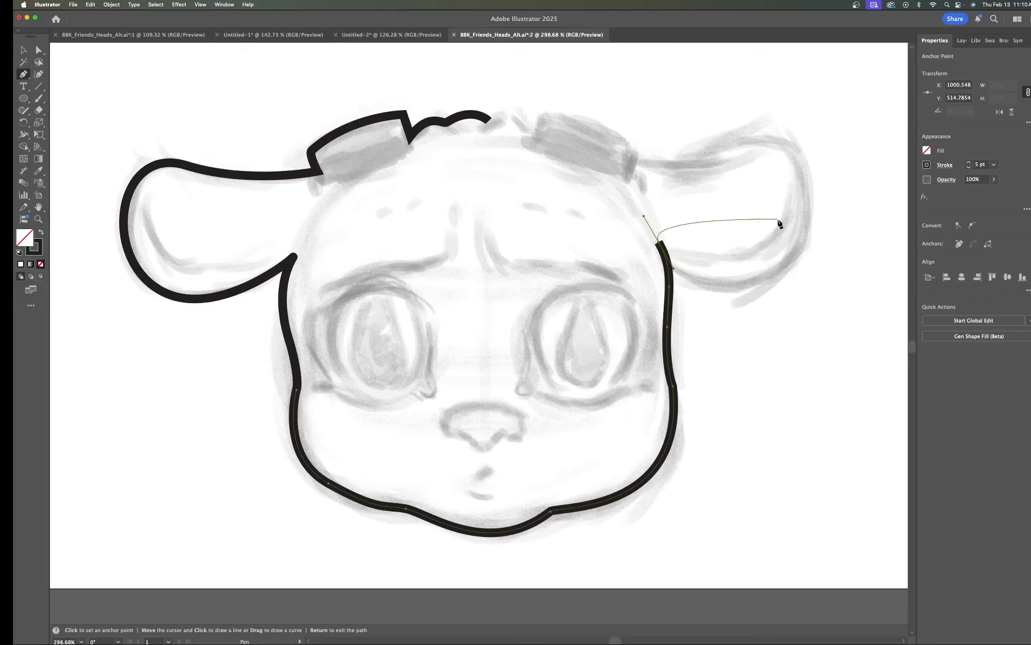
{"action": "key", "text": "Return"}
{"action": "left_click", "coordinate": [662, 244]}
{"action": "left_click_drag", "start_coordinate": [807, 168], "coordinate": [793, 87]}
{"action": "left_click_drag", "start_coordinate": [807, 173], "coordinate": [810, 98]}
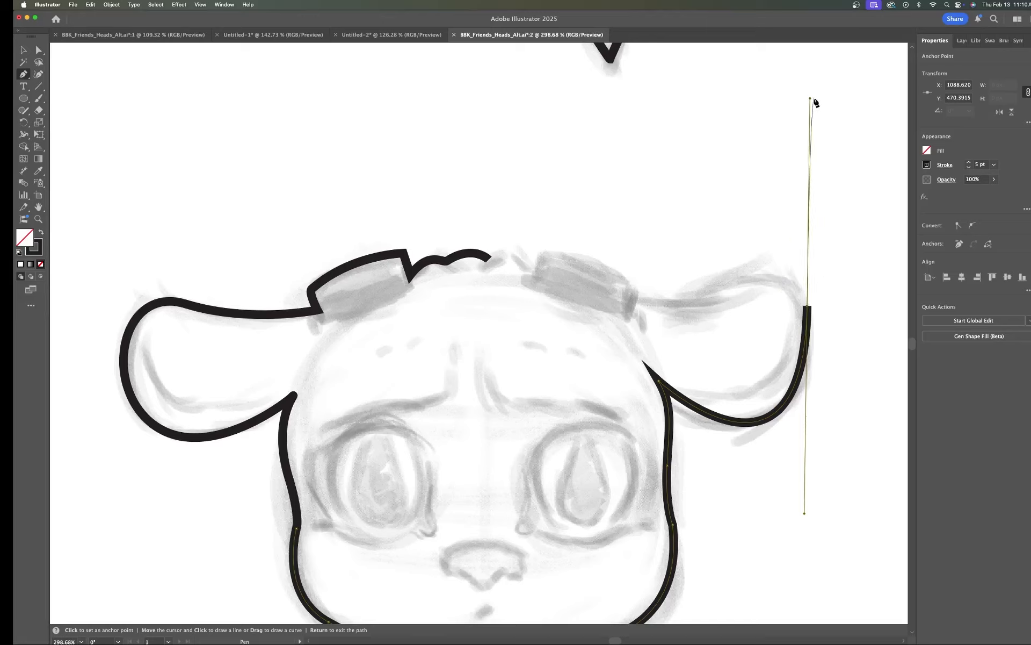
Step: Reshape the ear anchor's handle and trace the right ear's top to the goggle, adding a corner at the goggle's end
{"action": "key", "text": "super"}
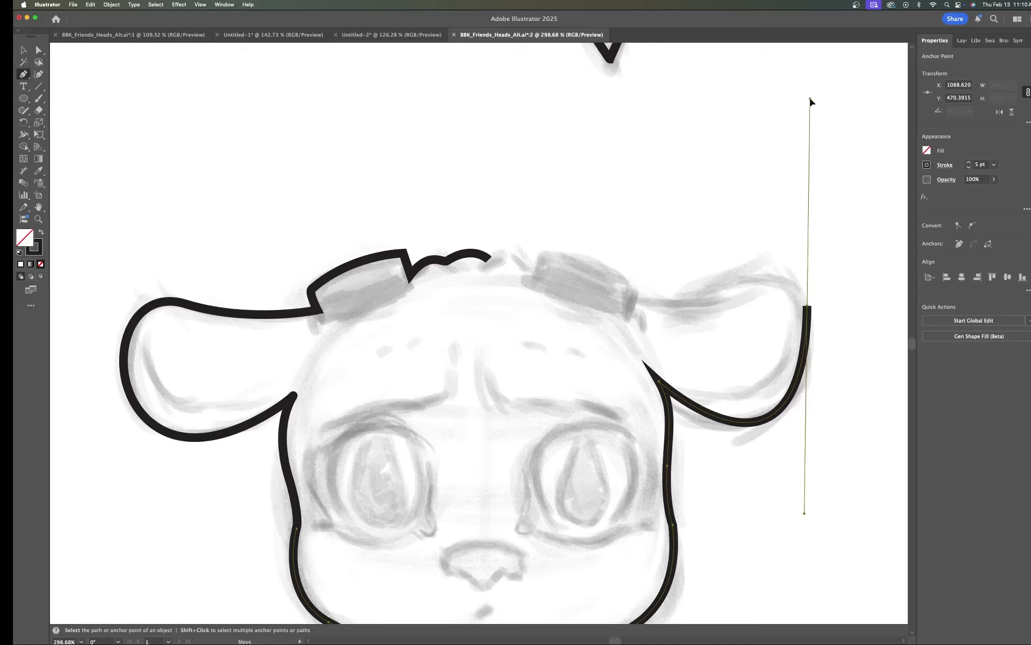
{"action": "left_click_drag", "start_coordinate": [810, 99], "coordinate": [806, 290]}
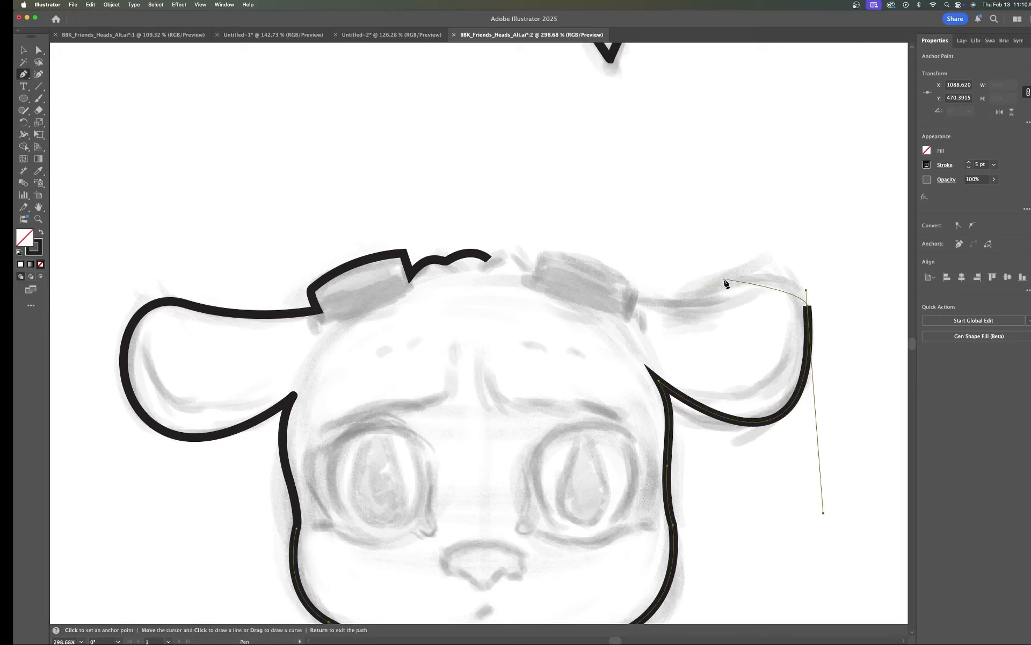
{"action": "left_click_drag", "start_coordinate": [729, 283], "coordinate": [677, 312]}
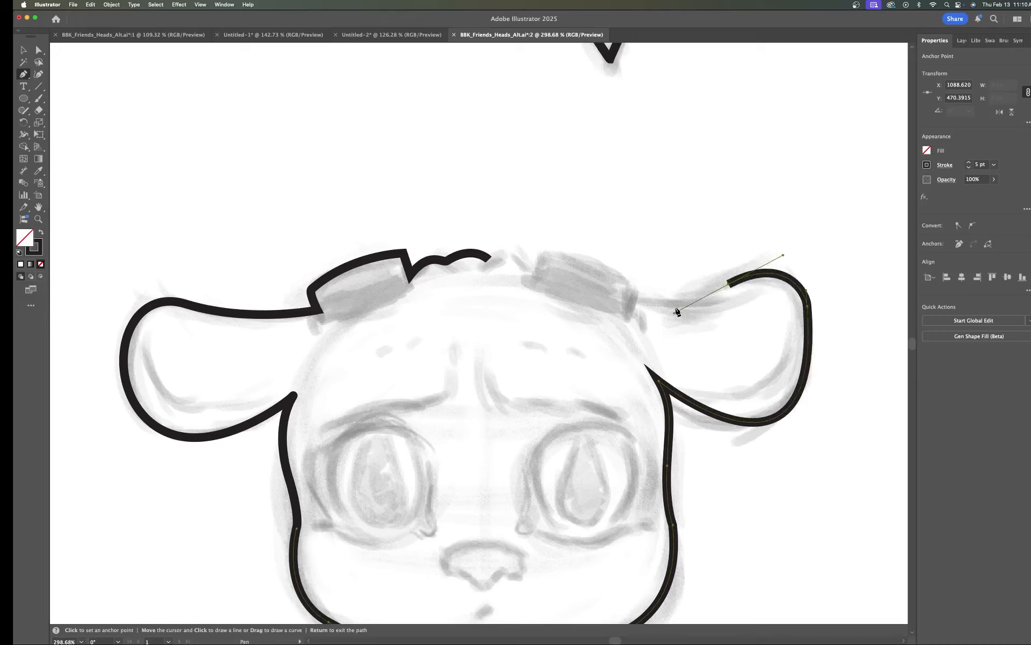
{"action": "left_click", "coordinate": [633, 302]}
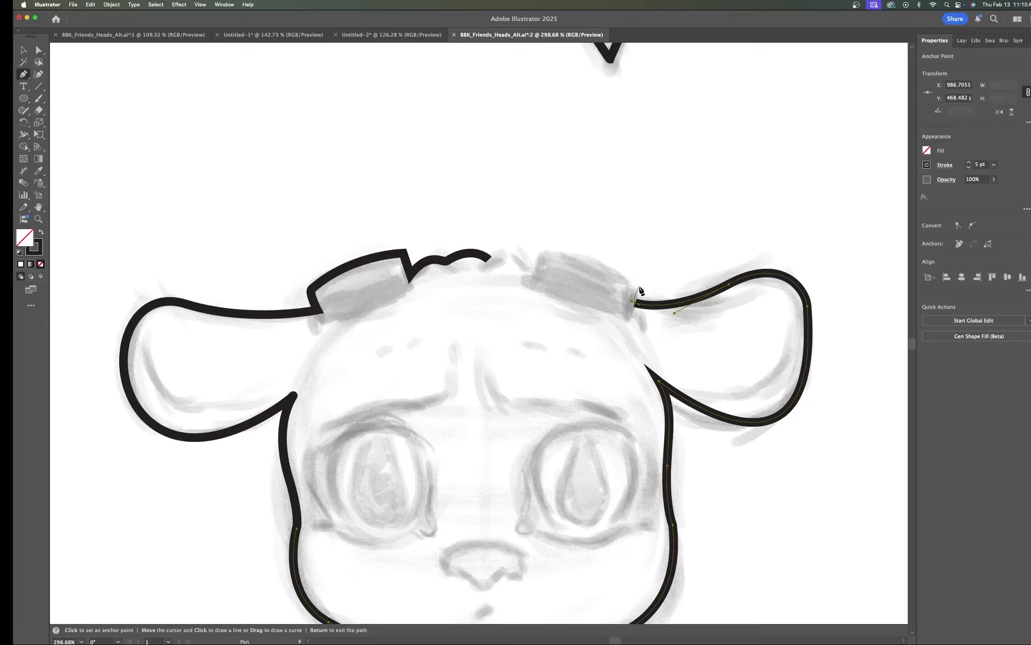
{"action": "left_click", "coordinate": [639, 285]}
{"action": "left_click_drag", "start_coordinate": [542, 254], "coordinate": [472, 265]}
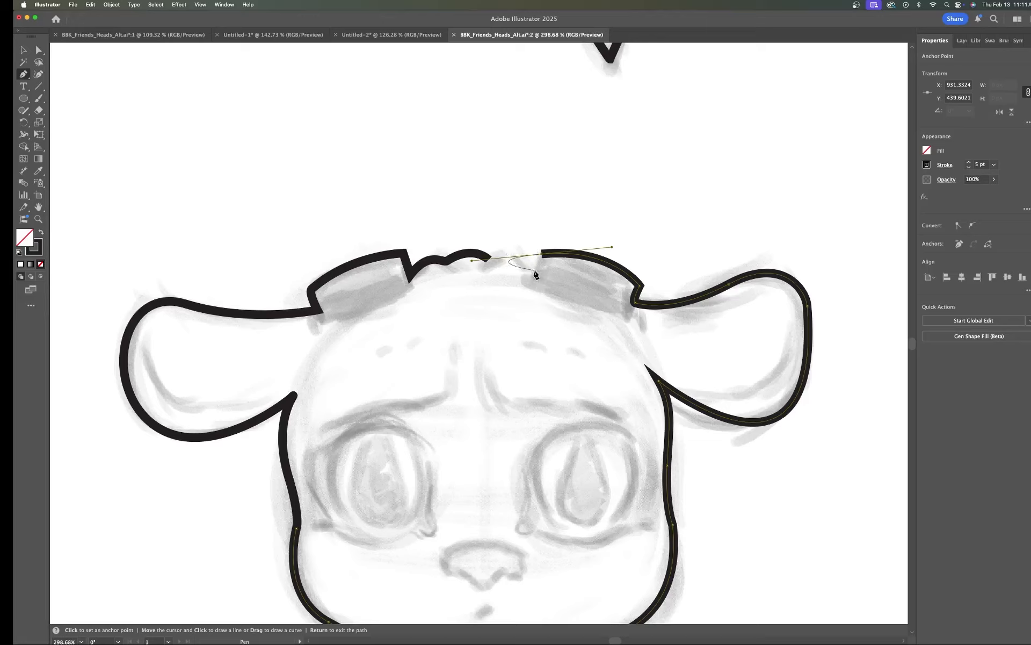
{"action": "left_click", "coordinate": [536, 275]}
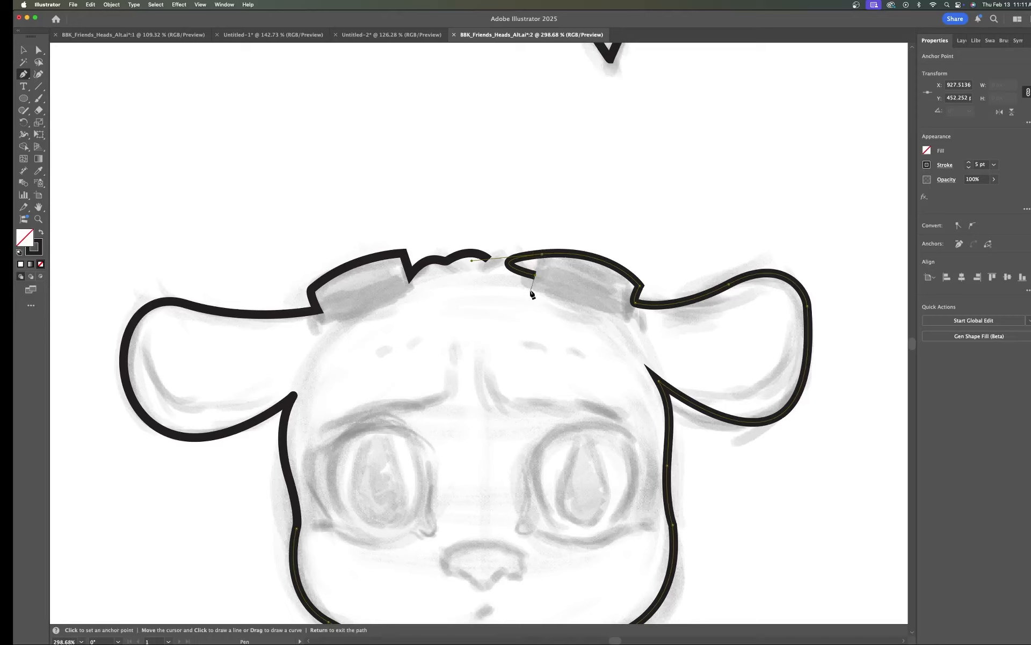
{"action": "key", "text": "super+z"}
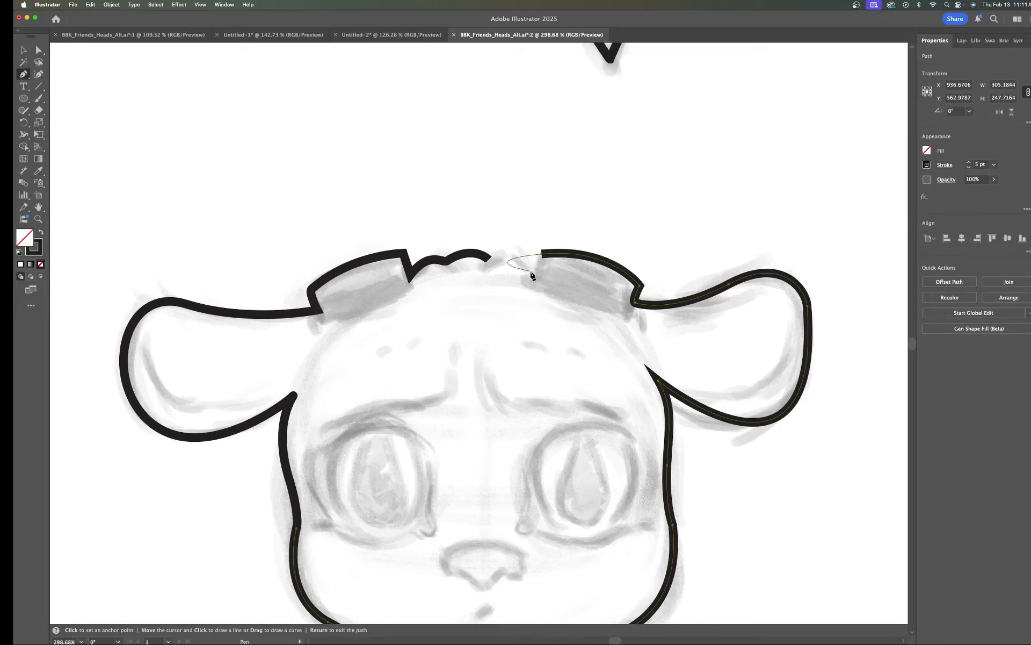
{"action": "key", "text": "super"}
{"action": "key", "text": "super+z"}
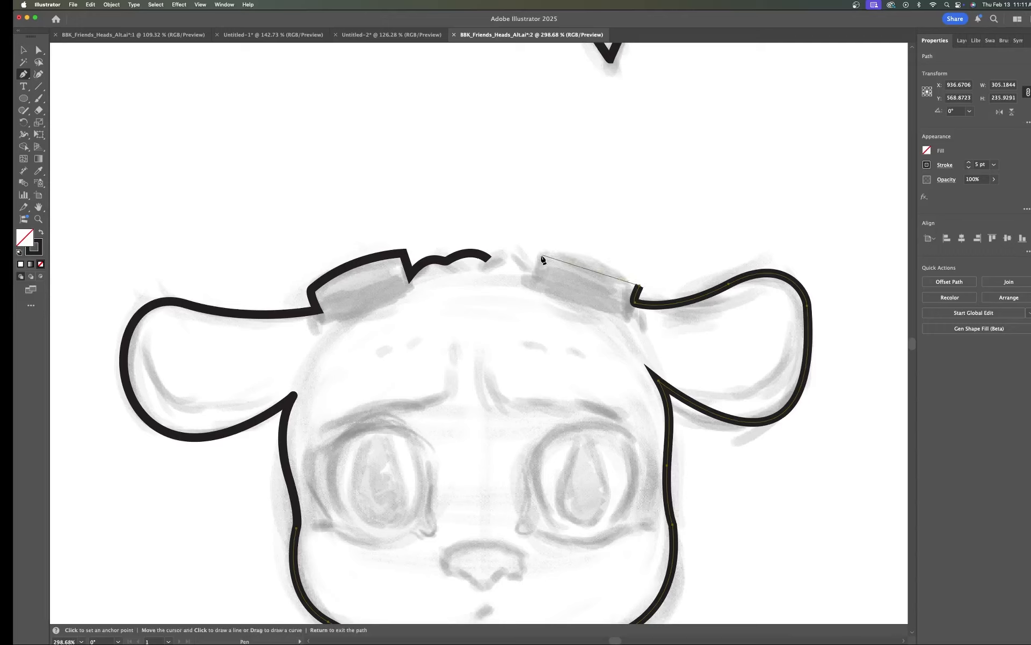
Step: Trace the right goggle's top and close the path at the hair tuft, reshaping handles to form the hairline bumps
{"action": "left_click_drag", "start_coordinate": [542, 254], "coordinate": [473, 262]}
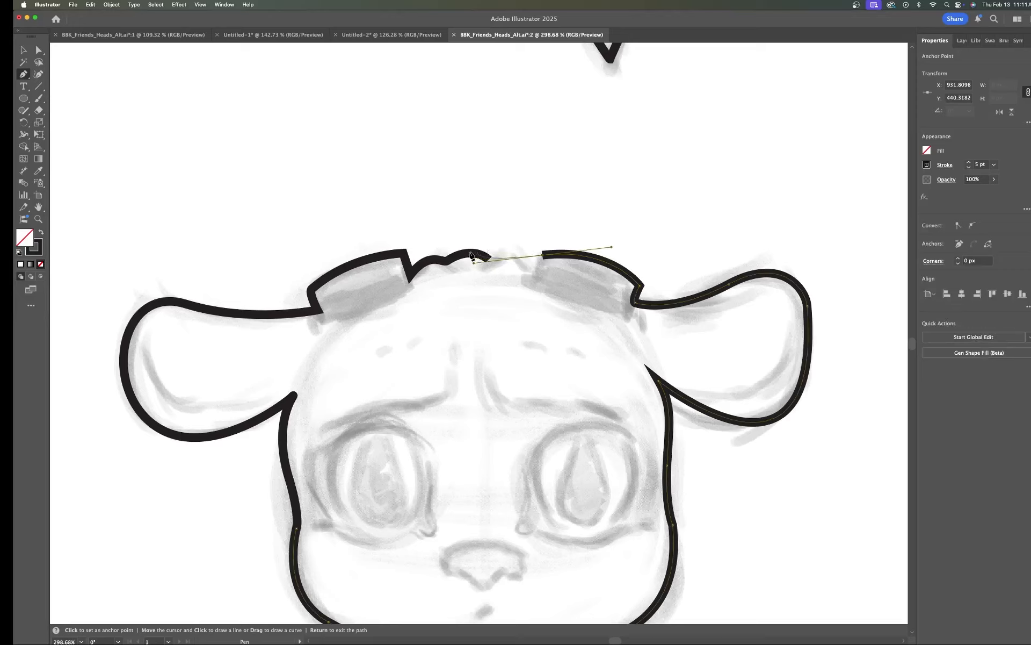
{"action": "key", "text": "super"}
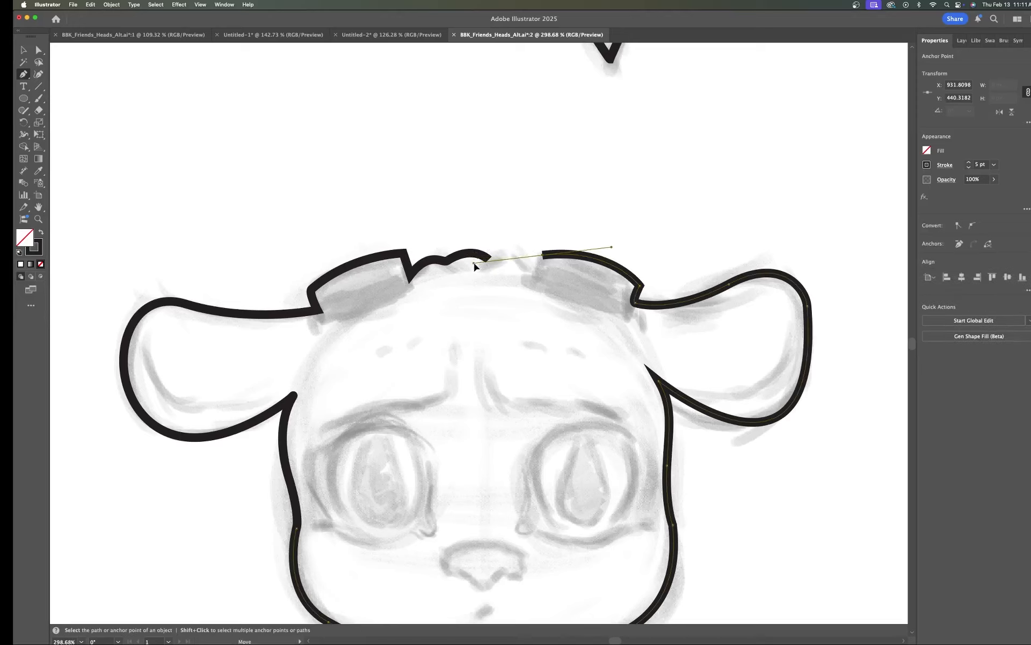
{"action": "left_click_drag", "start_coordinate": [473, 263], "coordinate": [534, 257]}
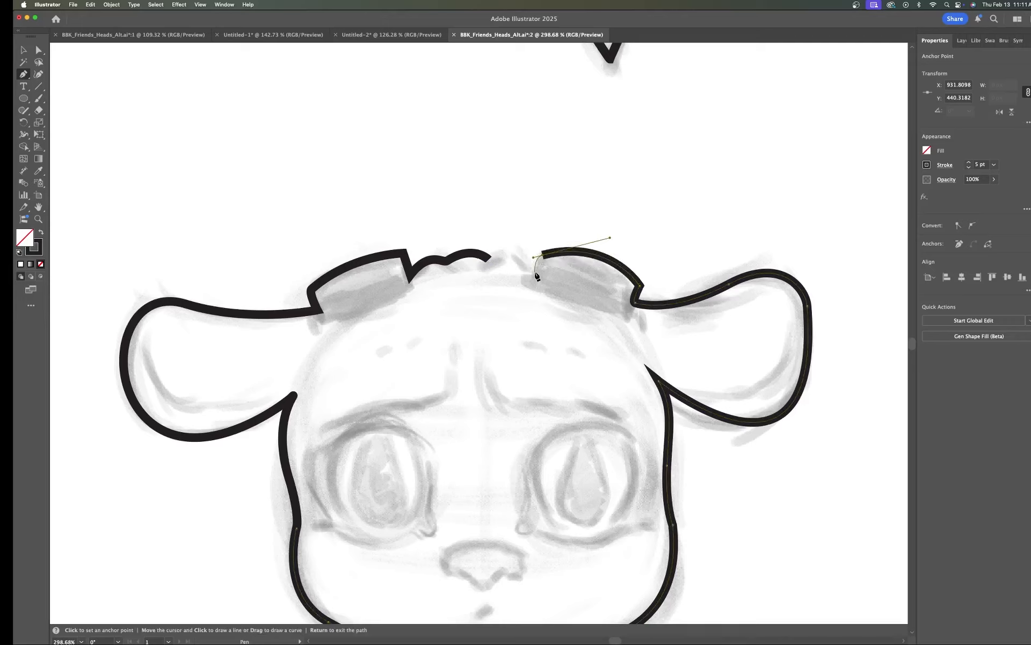
{"action": "left_click_drag", "start_coordinate": [535, 272], "coordinate": [516, 252]}
{"action": "left_click_drag", "start_coordinate": [489, 262], "coordinate": [461, 283]}
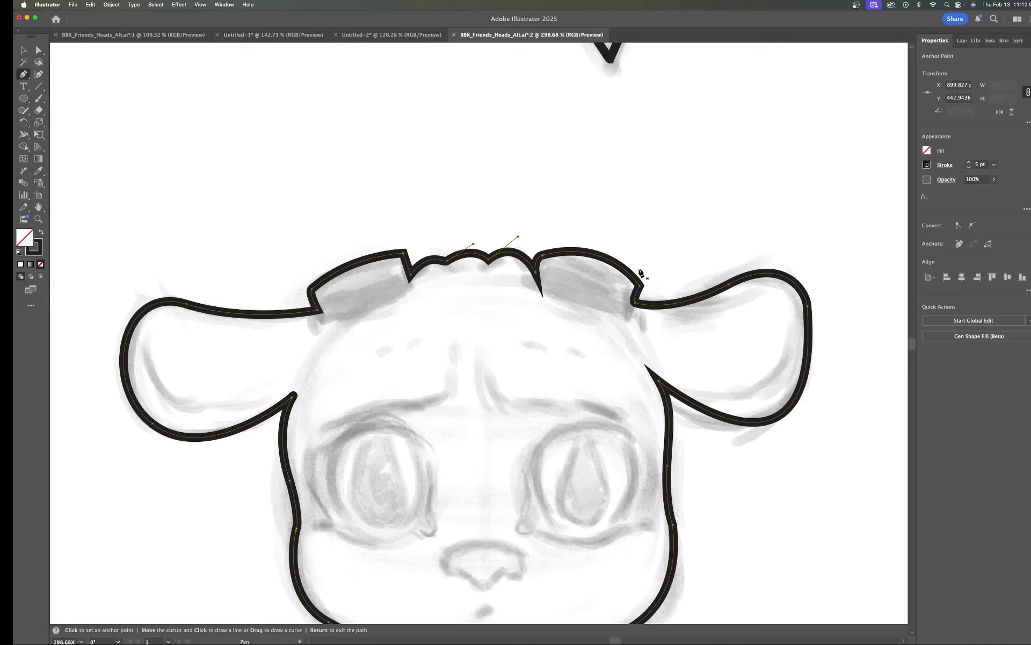
Step: Refine the anchor where the right goggle meets the hair tuft, nudging it and reshaping its handle
{"action": "key", "text": "a"}
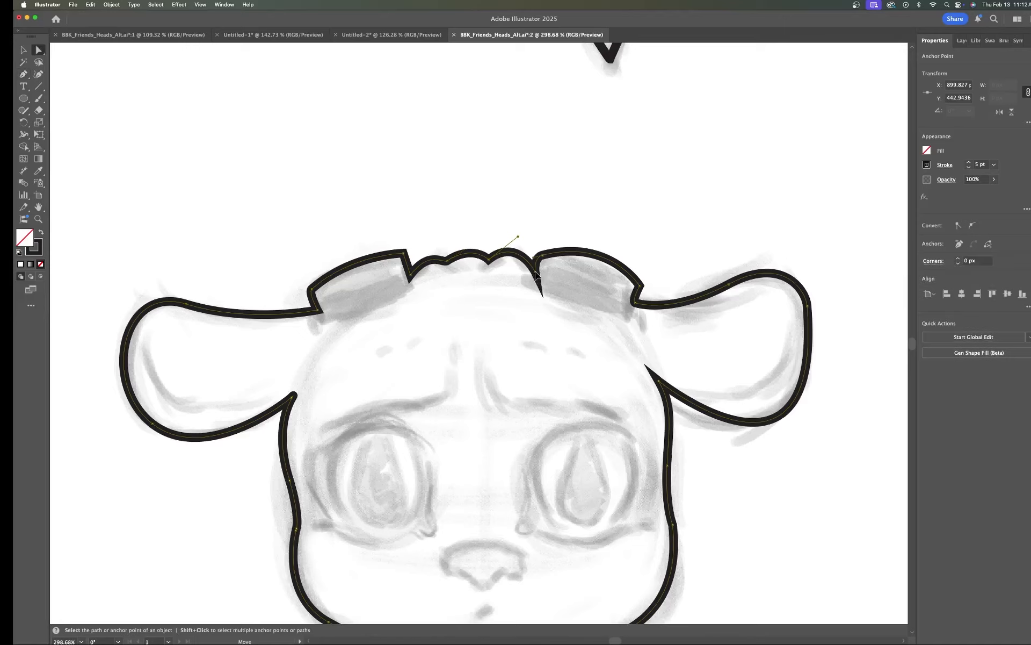
{"action": "left_click", "coordinate": [538, 274]}
{"action": "scroll", "coordinate": [540, 275], "scroll_direction": "up", "scroll_amount": 5}
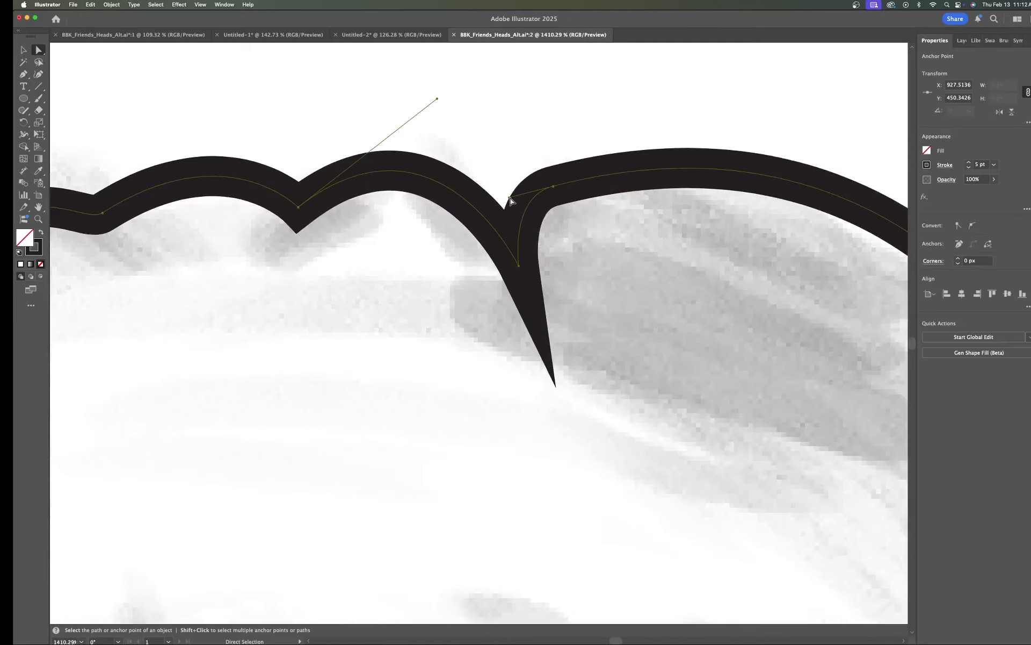
{"action": "left_click_drag", "start_coordinate": [510, 198], "coordinate": [514, 207]}
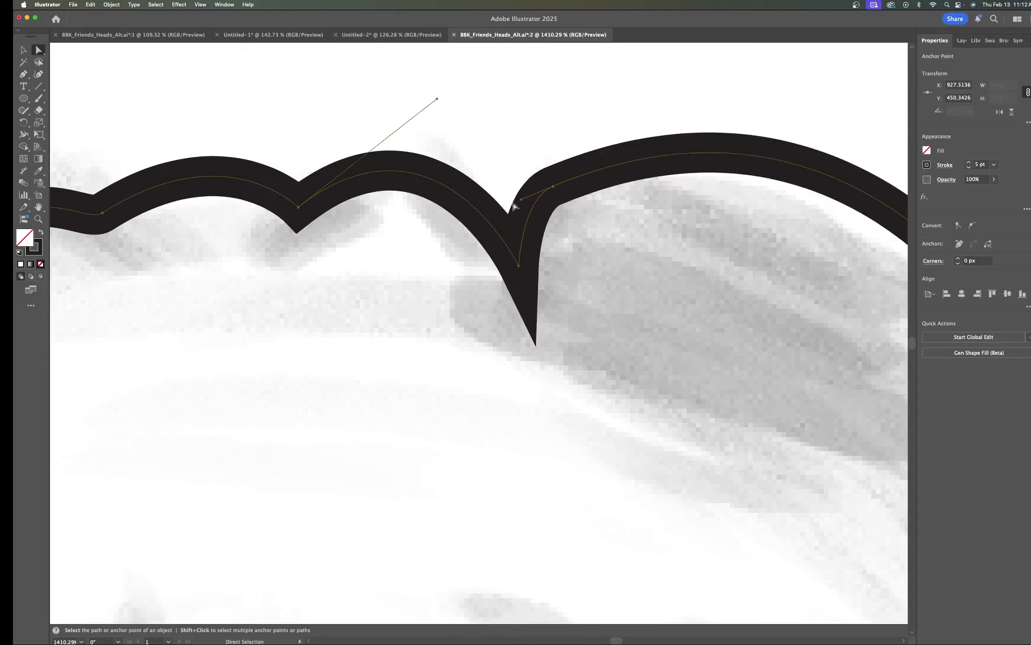
{"action": "left_click", "coordinate": [436, 104]}
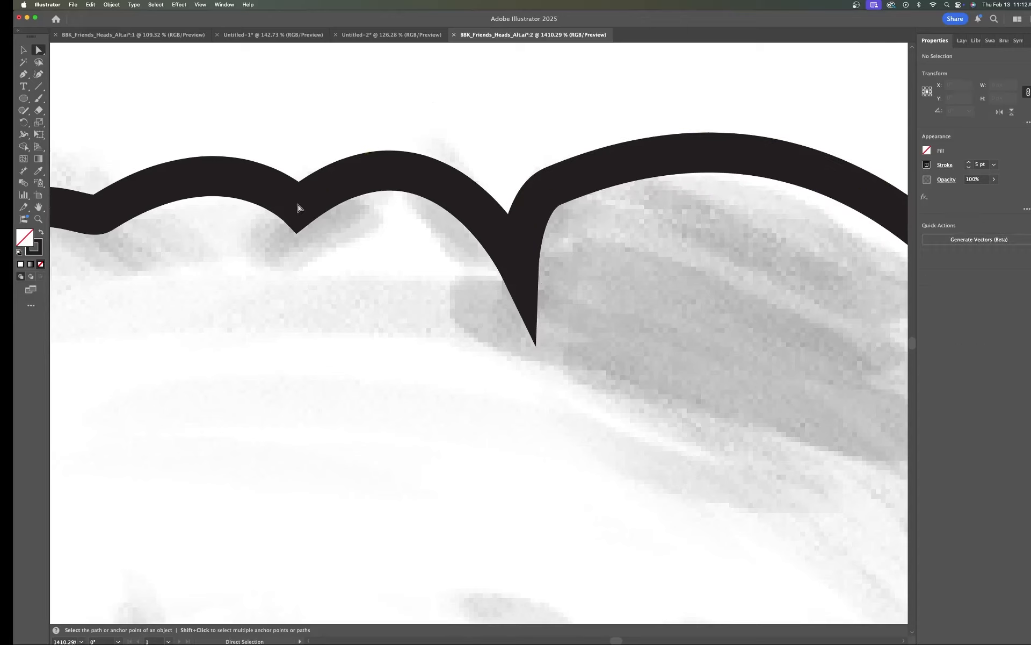
{"action": "left_click", "coordinate": [517, 265]}
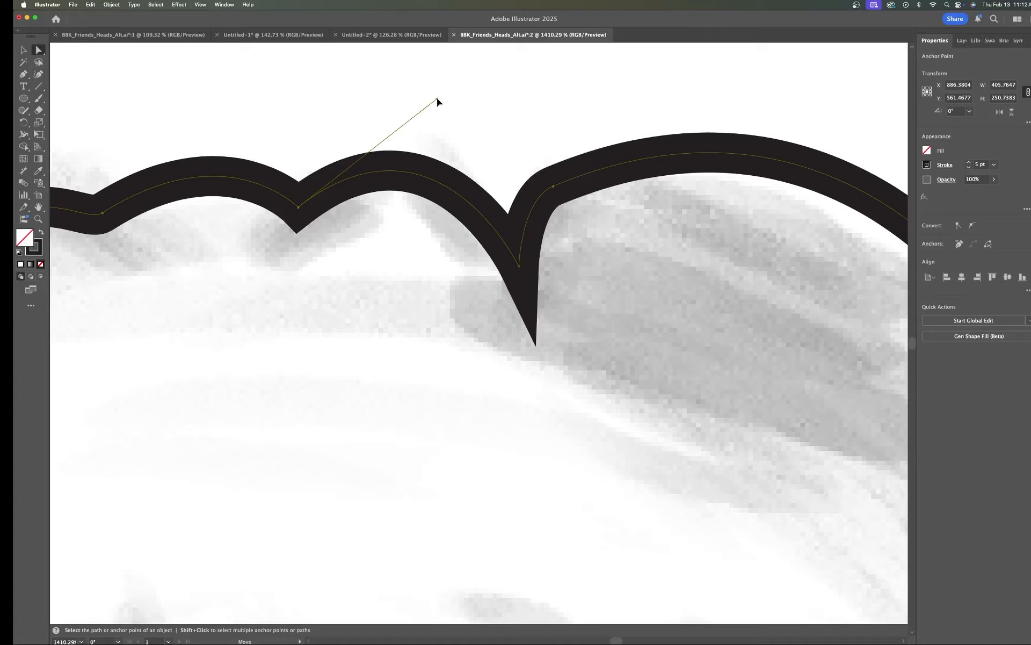
{"action": "left_click_drag", "start_coordinate": [438, 101], "coordinate": [464, 144]}
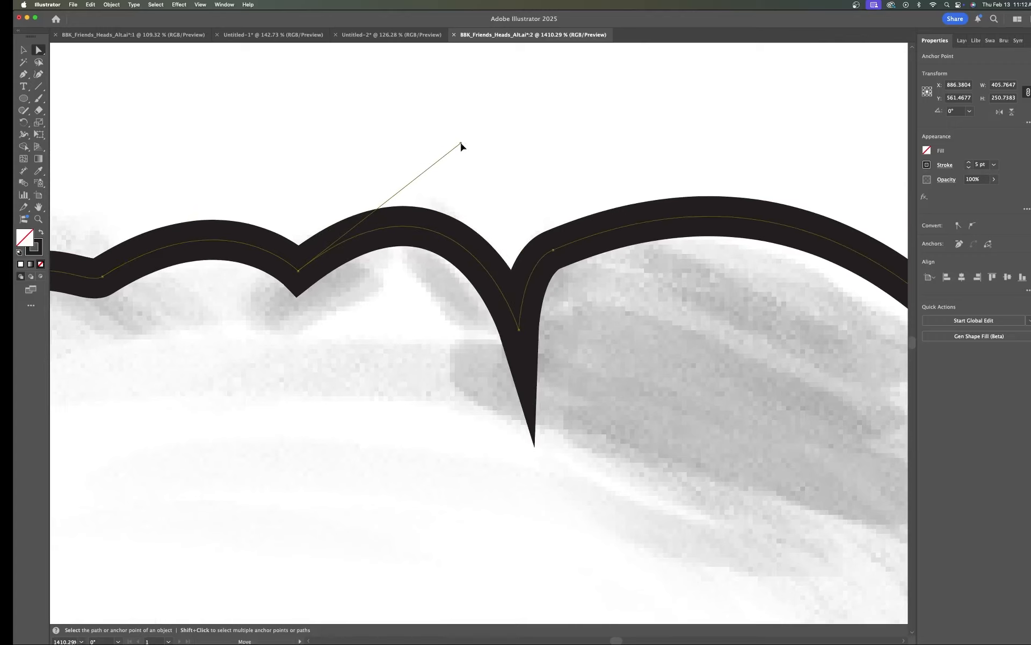
{"action": "left_click_drag", "start_coordinate": [461, 145], "coordinate": [427, 156]}
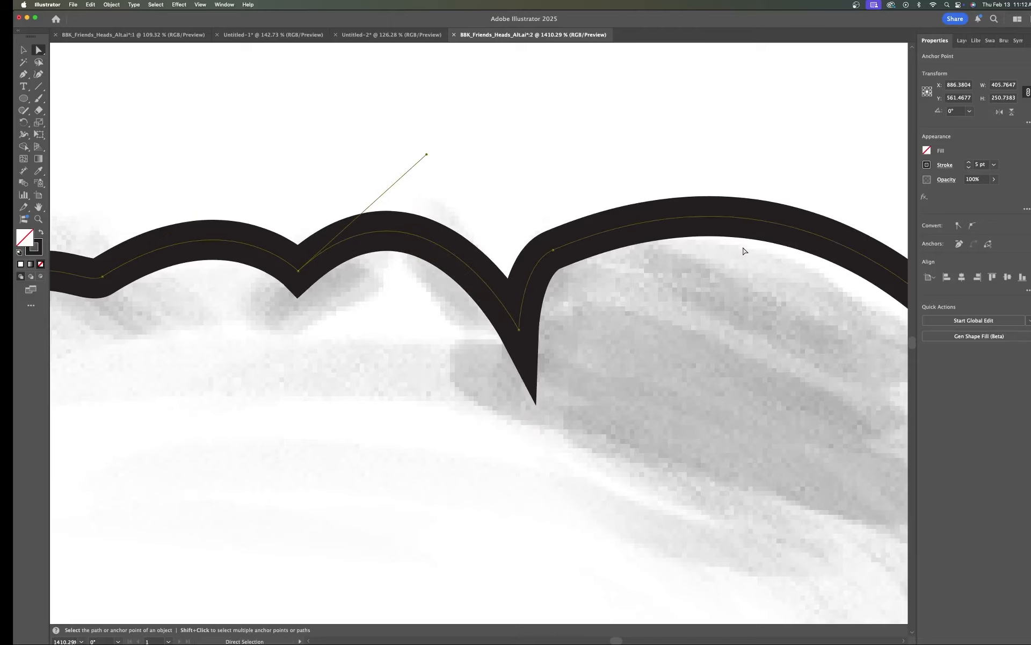
{"action": "scroll", "coordinate": [745, 249], "scroll_direction": "down", "scroll_amount": 5}
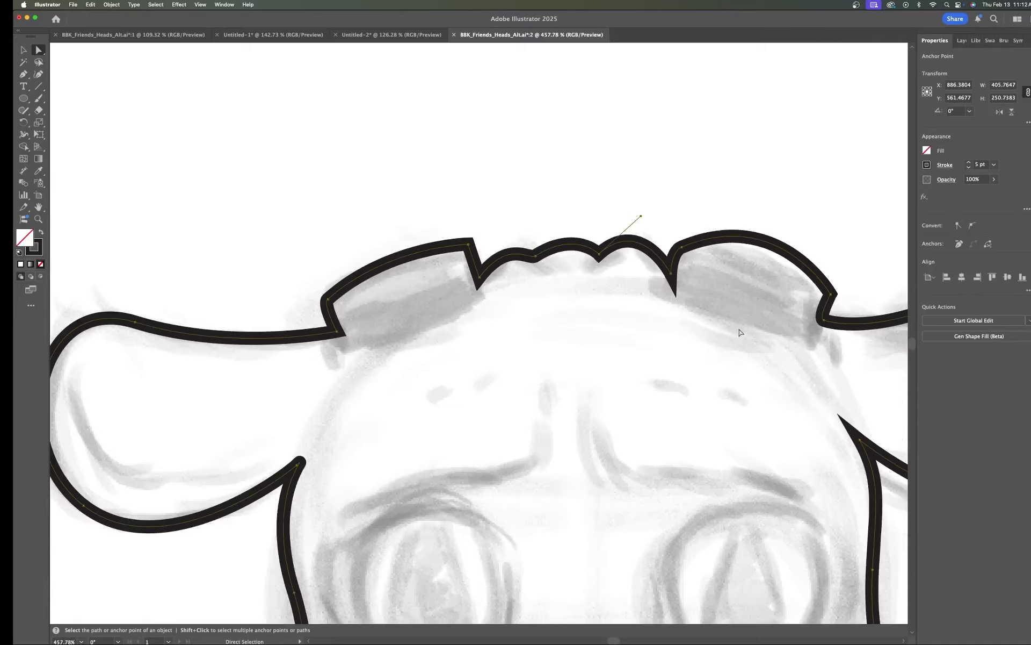
{"action": "scroll", "coordinate": [740, 332], "scroll_direction": "down", "scroll_amount": 4}
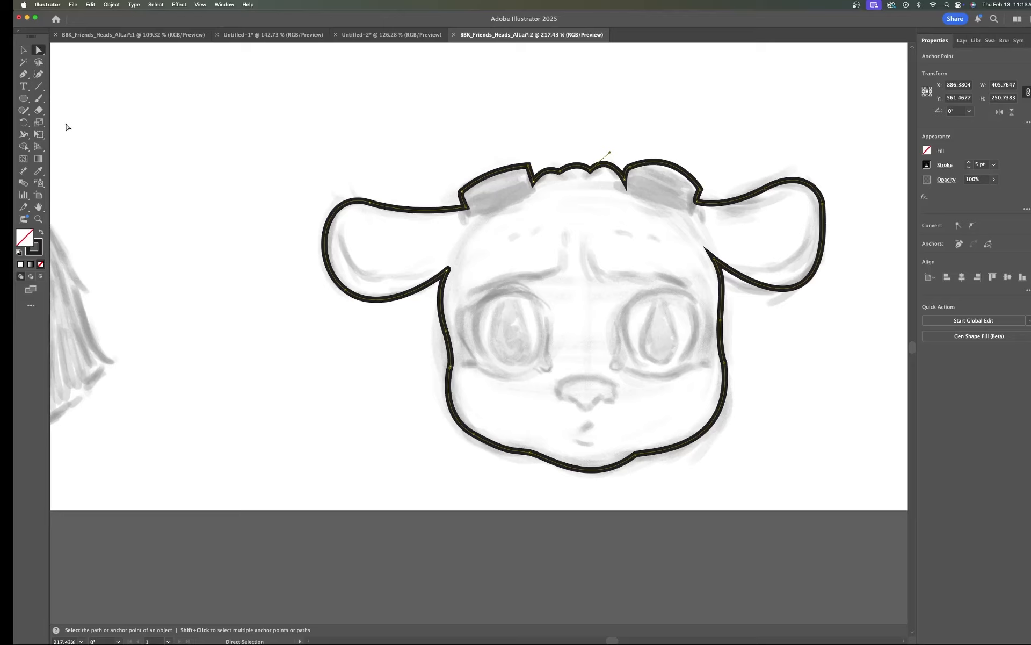
Step: Draw a small ellipse at the left eye's lower inner corner and set its stroke to 2 pt
{"action": "left_click", "coordinate": [23, 99]}
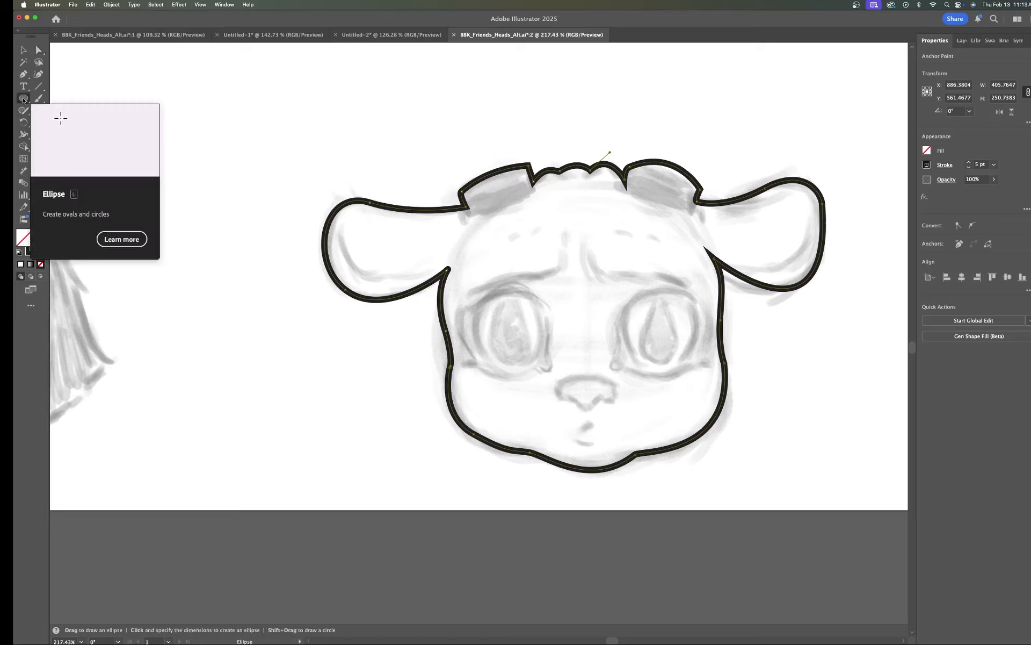
{"action": "left_click", "coordinate": [24, 100]}
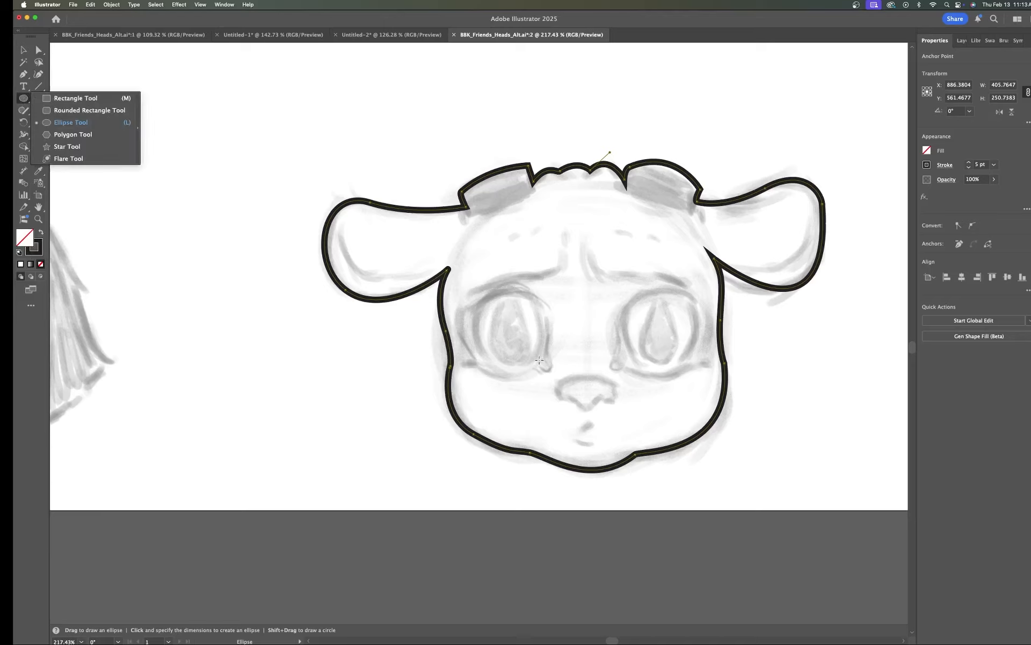
{"action": "left_click_drag", "start_coordinate": [537, 357], "coordinate": [554, 371]}
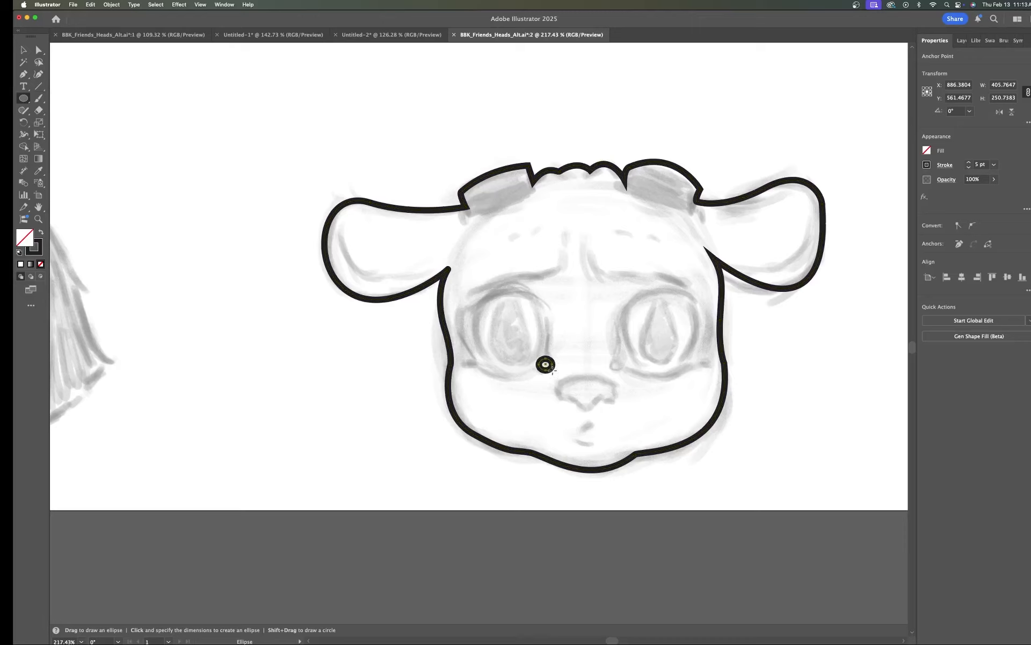
{"action": "left_click", "coordinate": [970, 167]}
{"action": "left_click", "coordinate": [969, 168]}
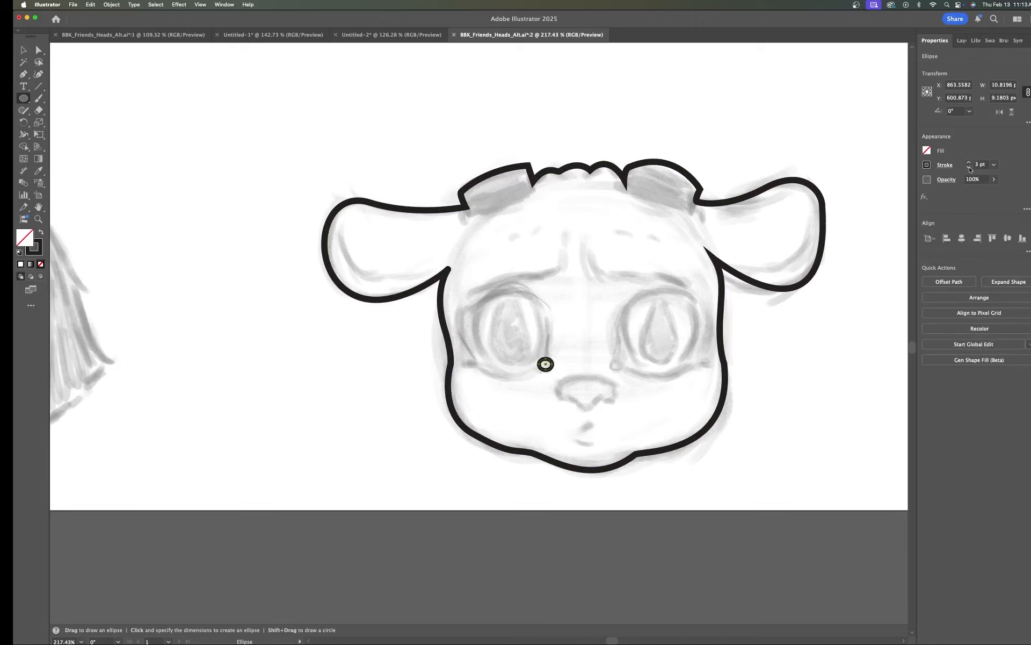
{"action": "left_click", "coordinate": [970, 167]}
Step: Rotate the small ellipse with Free Transform to tilt it
{"action": "key", "text": "e"}
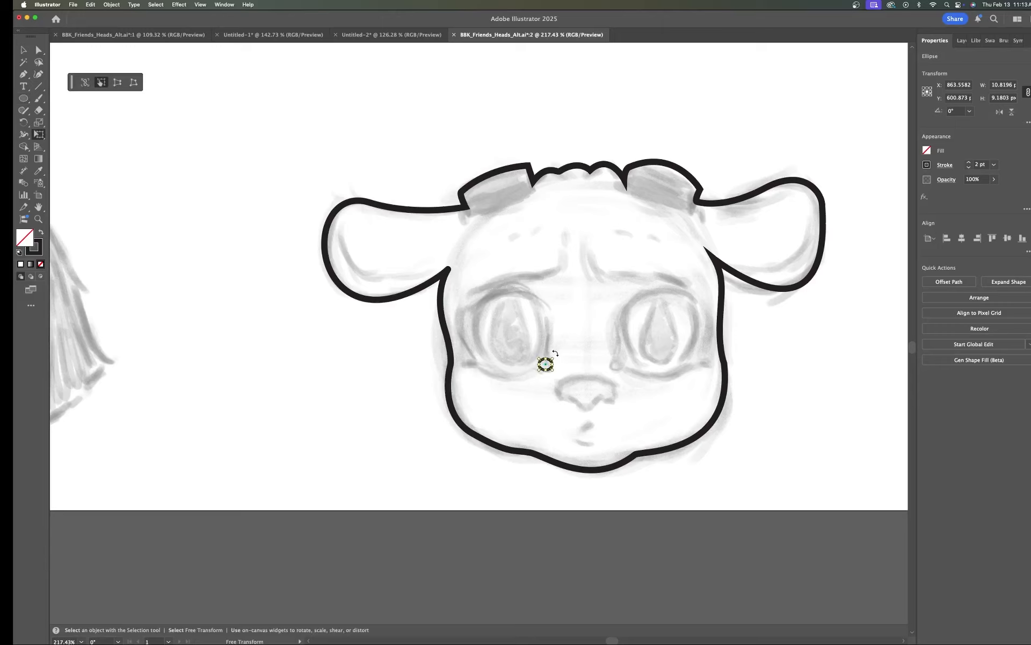
{"action": "left_click_drag", "start_coordinate": [556, 353], "coordinate": [558, 355]}
{"action": "left_click_drag", "start_coordinate": [559, 376], "coordinate": [559, 342]}
Step: Duplicate the ellipse onto the right eye's lower inner corner and rotate the copy to mirror it
{"action": "key", "text": "a"}
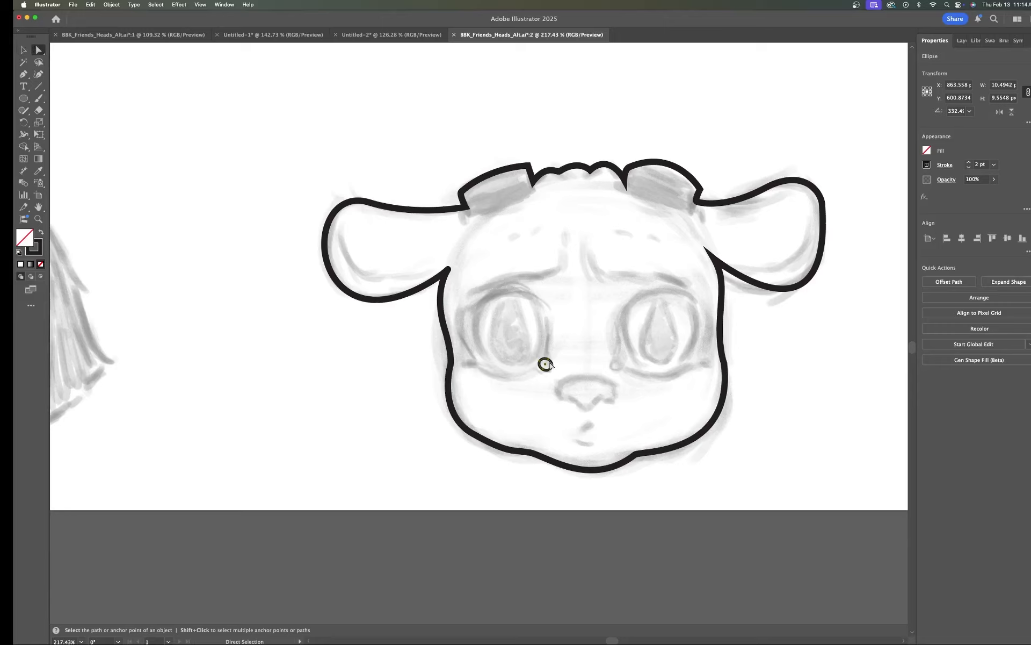
{"action": "left_click", "coordinate": [548, 365]}
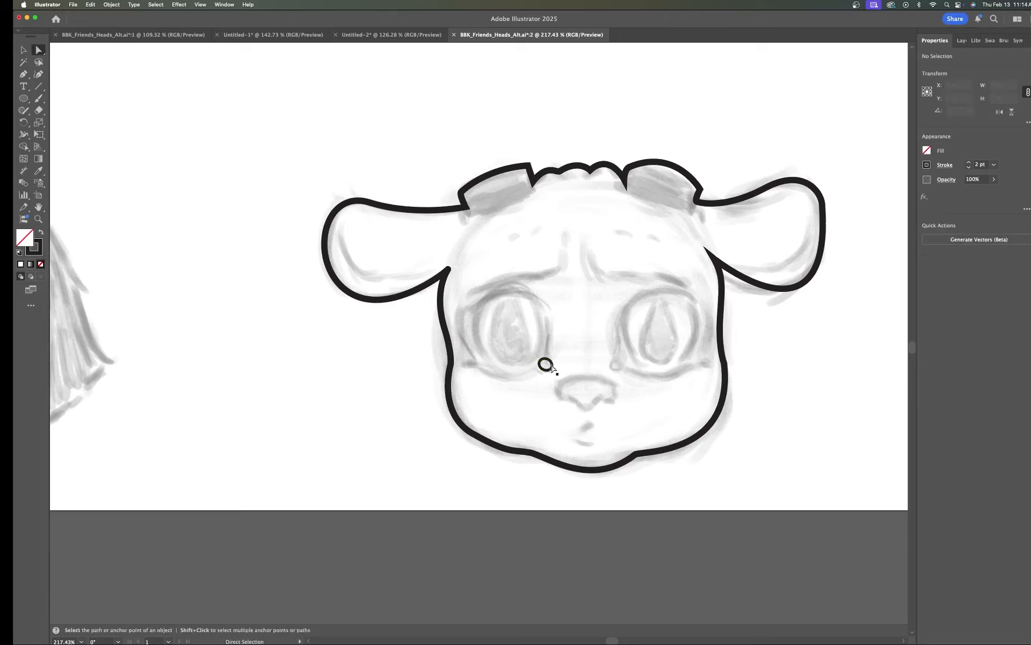
{"action": "left_click", "coordinate": [546, 365]}
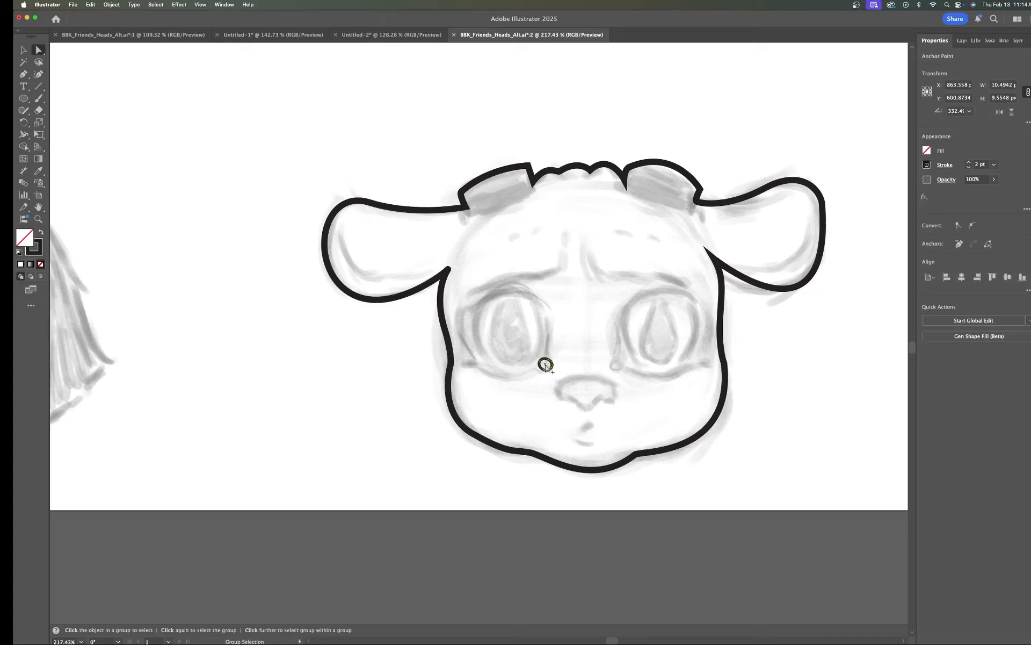
{"action": "scroll", "coordinate": [546, 366], "scroll_direction": "up", "scroll_amount": 5}
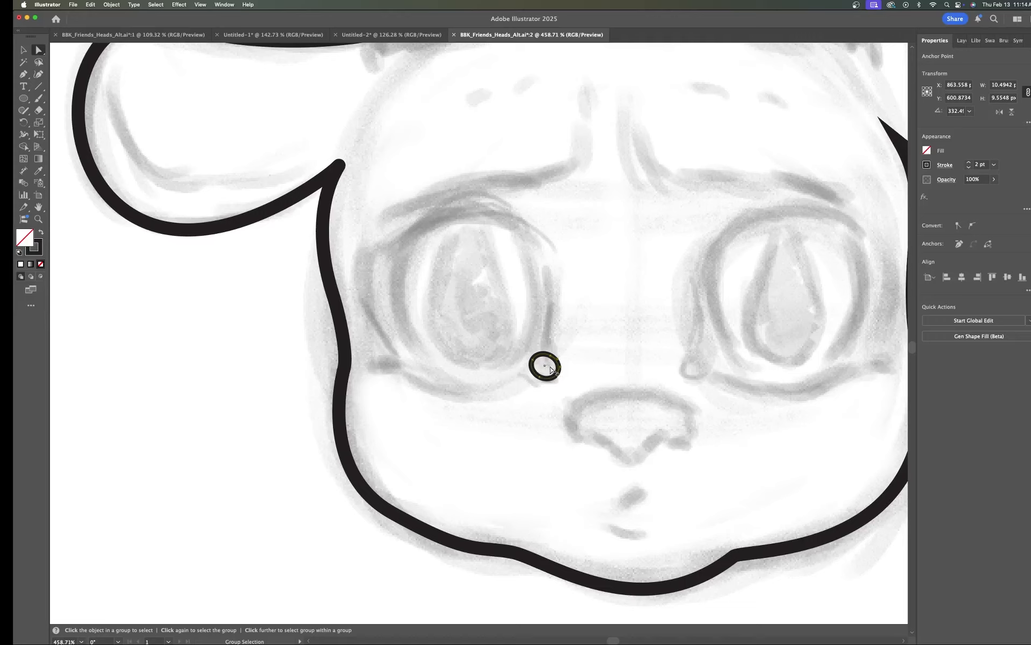
{"action": "left_click", "coordinate": [560, 361]}
{"action": "left_click", "coordinate": [559, 369]}
{"action": "left_click_drag", "start_coordinate": [546, 369], "coordinate": [701, 368]}
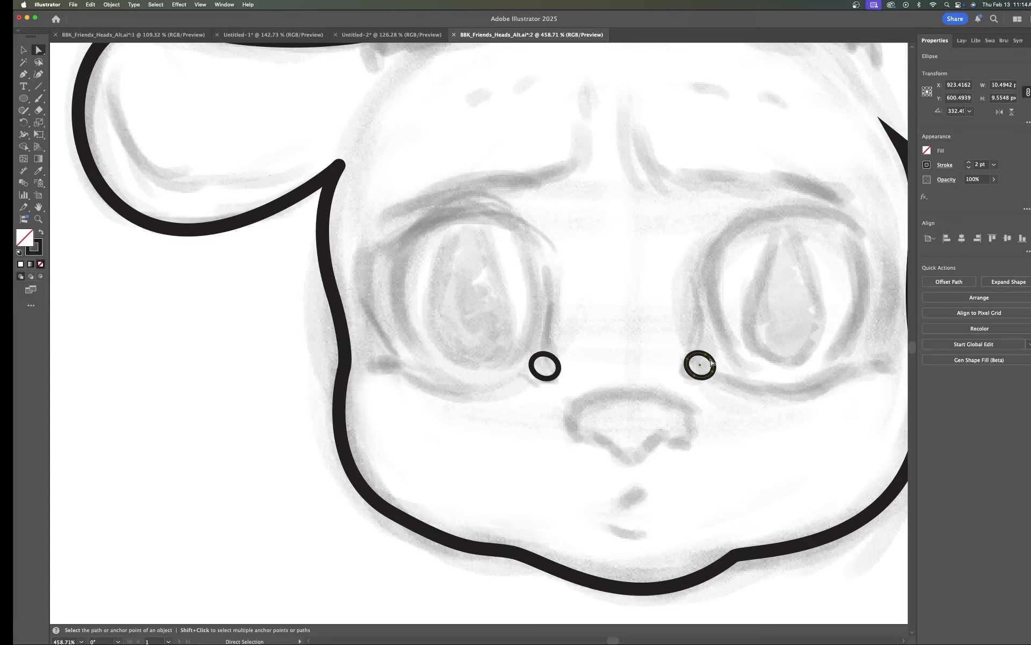
{"action": "key", "text": "e"}
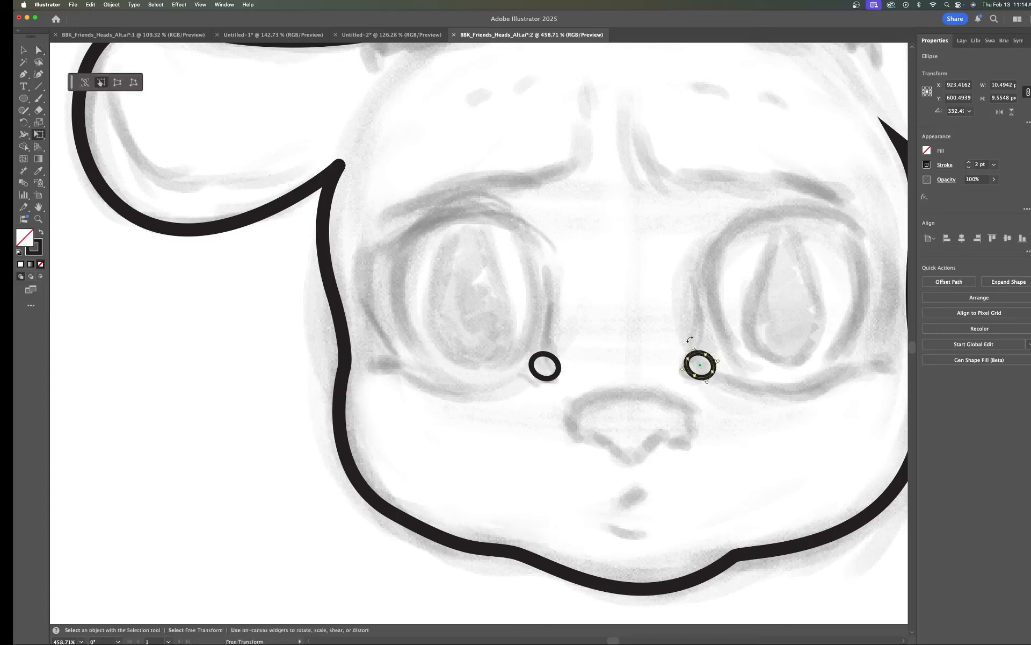
{"action": "left_click_drag", "start_coordinate": [689, 339], "coordinate": [748, 364]}
Step: Start a Pen path at the left ellipse and trace up the left eye's inner edge toward the brow
{"action": "key", "text": "p"}
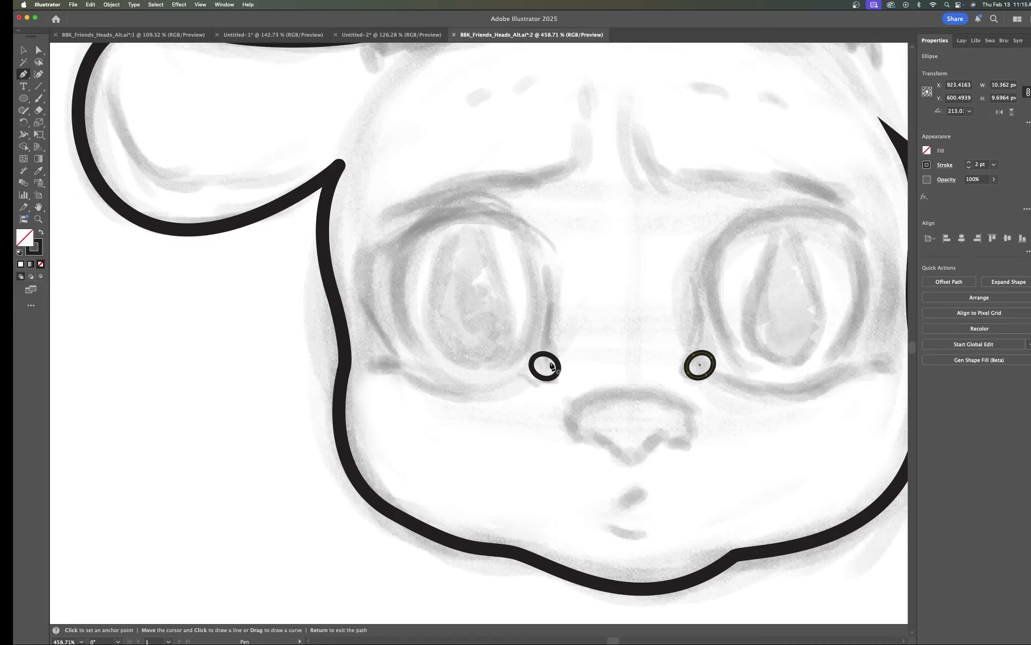
{"action": "left_click", "coordinate": [548, 362]}
{"action": "left_click", "coordinate": [548, 331]}
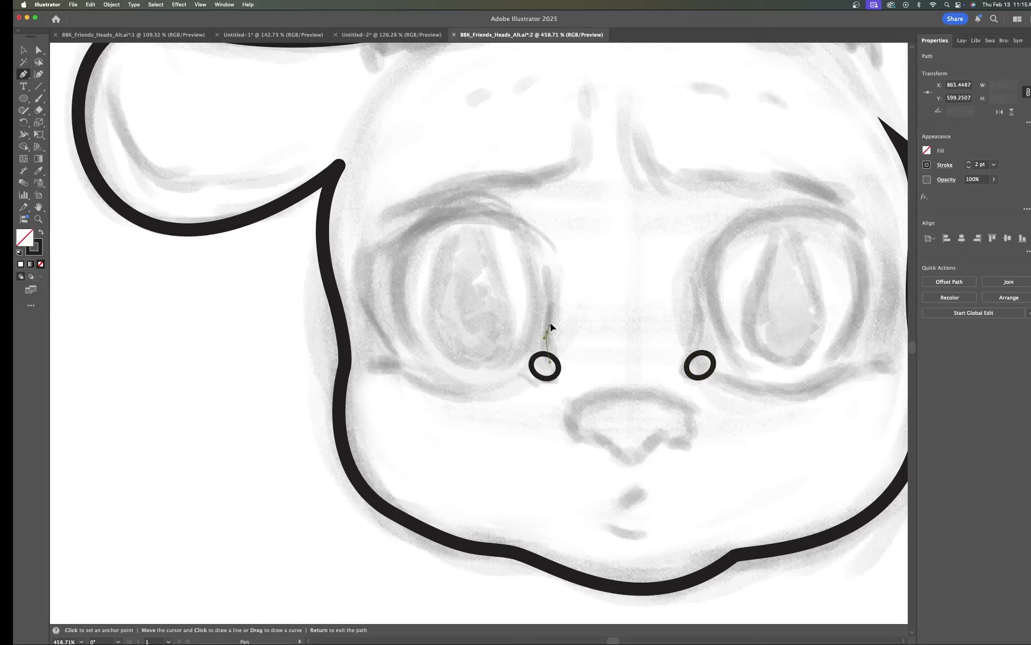
{"action": "left_click", "coordinate": [553, 310]}
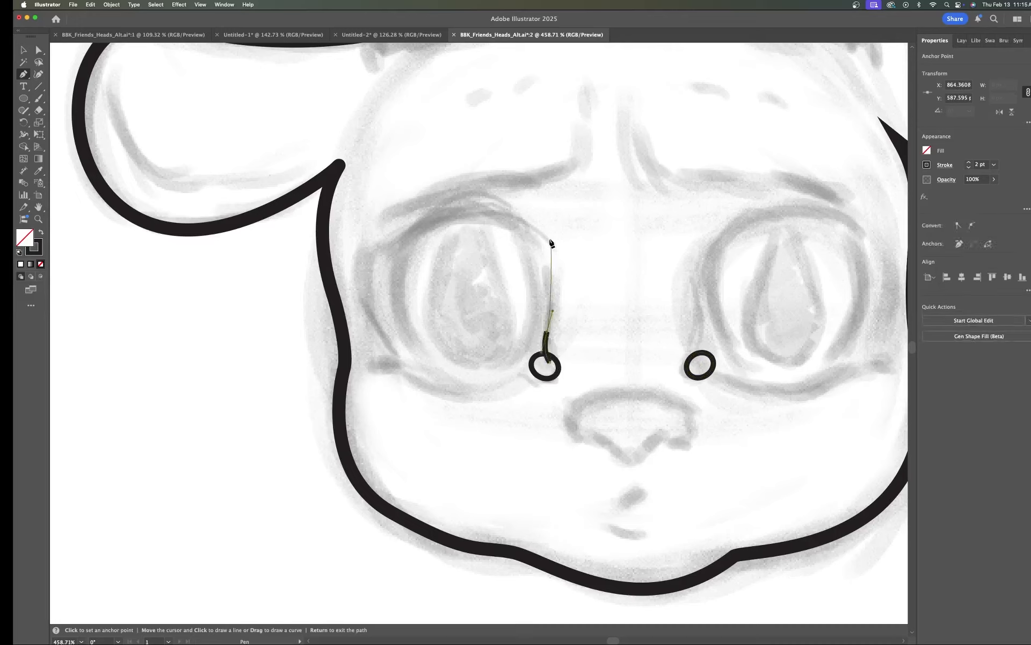
{"action": "left_click", "coordinate": [525, 217]}
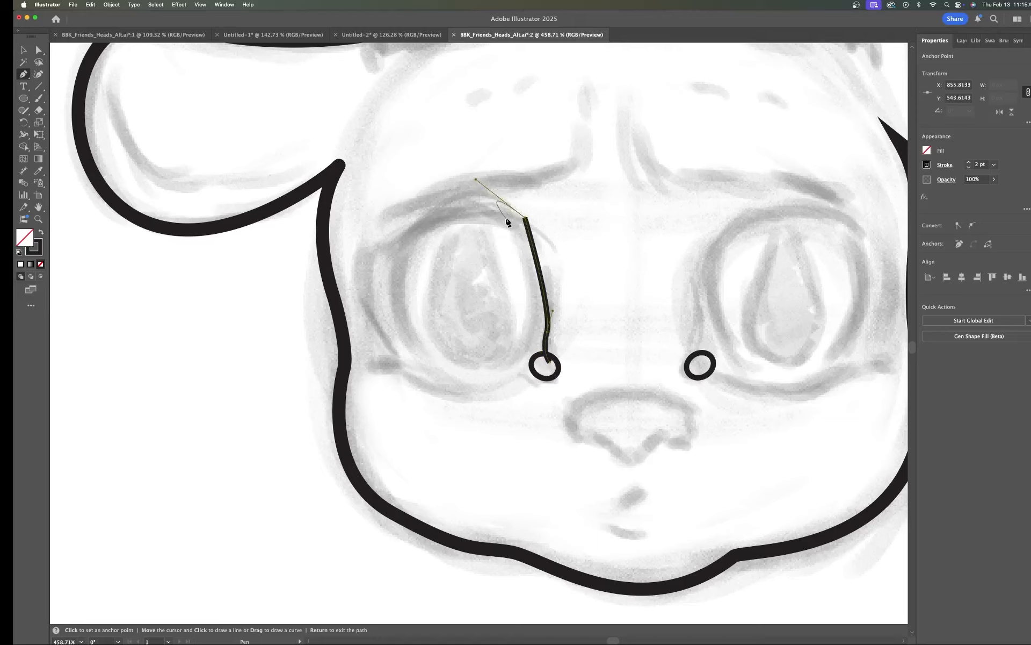
{"action": "key", "text": "Return"}
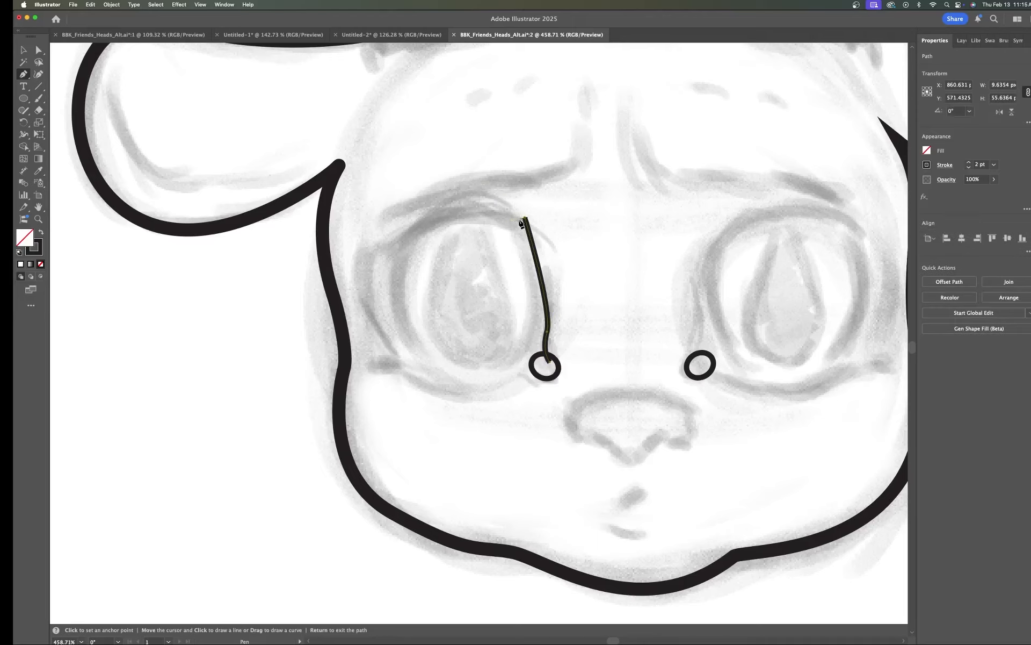
{"action": "key", "text": "super+z"}
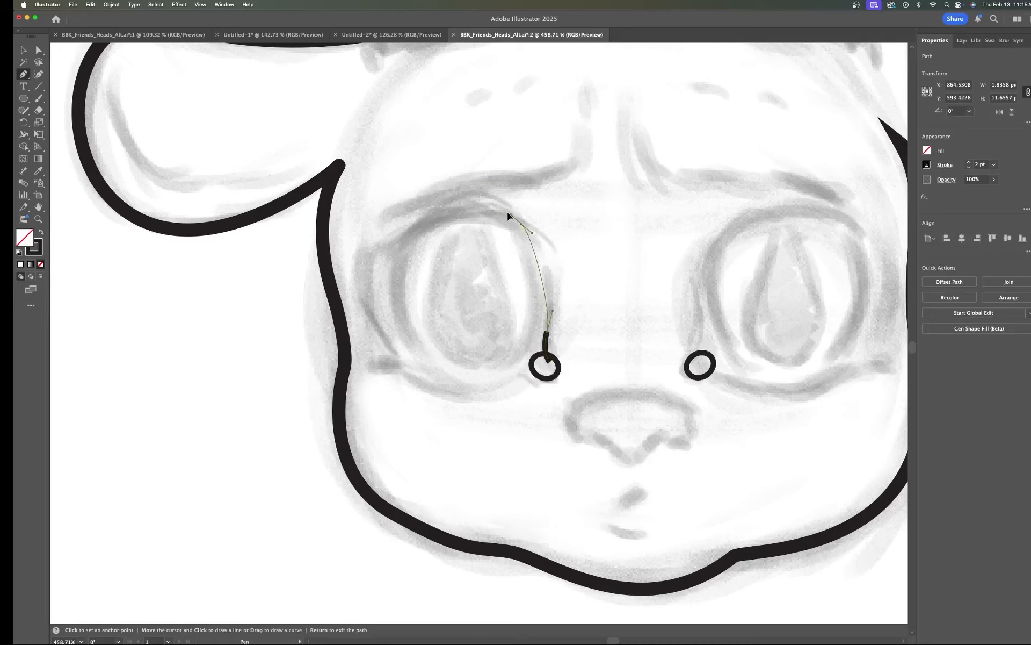
Step: Curve the path over the top of the left eye and down its outer side
{"action": "mouse_move", "coordinate": [507, 213]}
{"action": "left_mouse_down"}
{"action": "mouse_move", "coordinate": [462, 188]}
{"action": "mouse_move", "coordinate": [485, 188]}
{"action": "mouse_move", "coordinate": [475, 187]}
{"action": "left_mouse_up"}
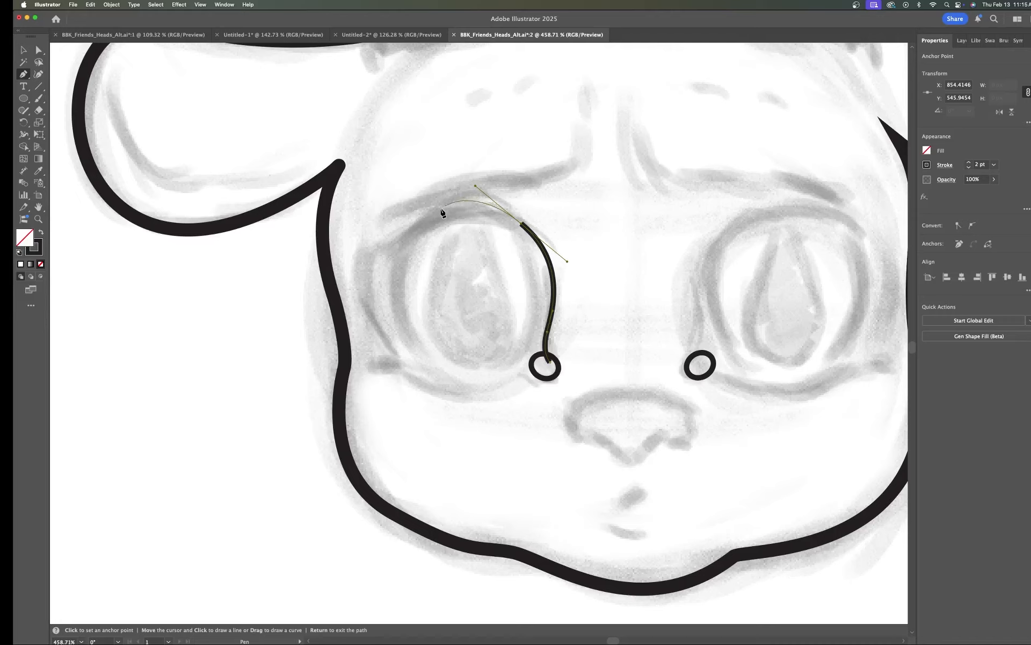
{"action": "left_click_drag", "start_coordinate": [421, 220], "coordinate": [398, 229]}
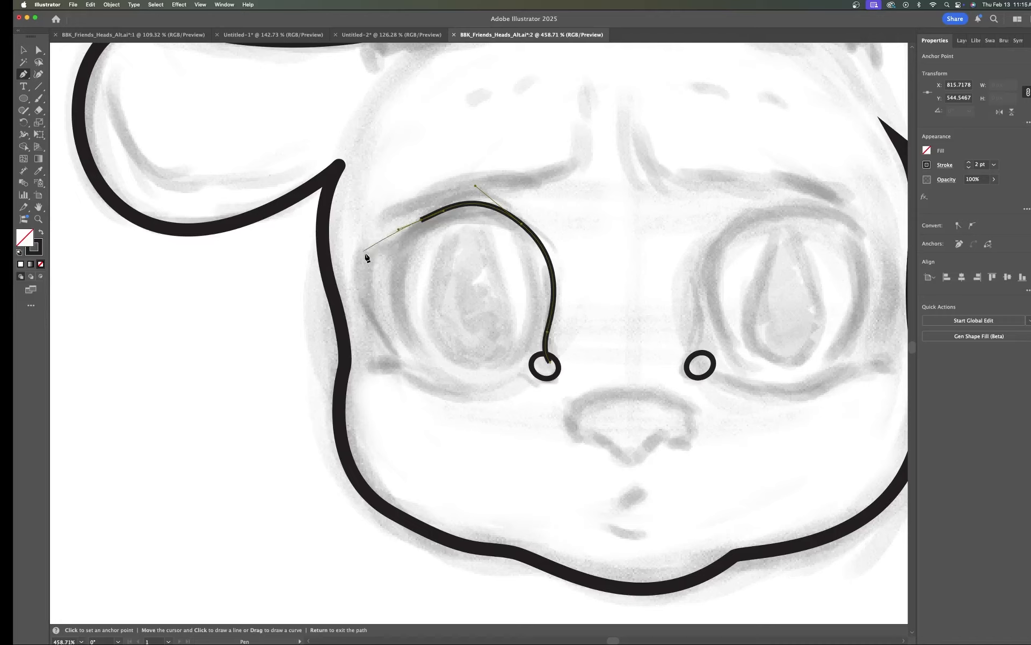
{"action": "mouse_move", "coordinate": [361, 246]}
{"action": "left_mouse_down"}
{"action": "mouse_move", "coordinate": [334, 239]}
{"action": "mouse_move", "coordinate": [342, 242]}
{"action": "left_mouse_up"}
{"action": "left_click_drag", "start_coordinate": [364, 287], "coordinate": [371, 295]}
{"action": "key", "text": "ctrl+z"}
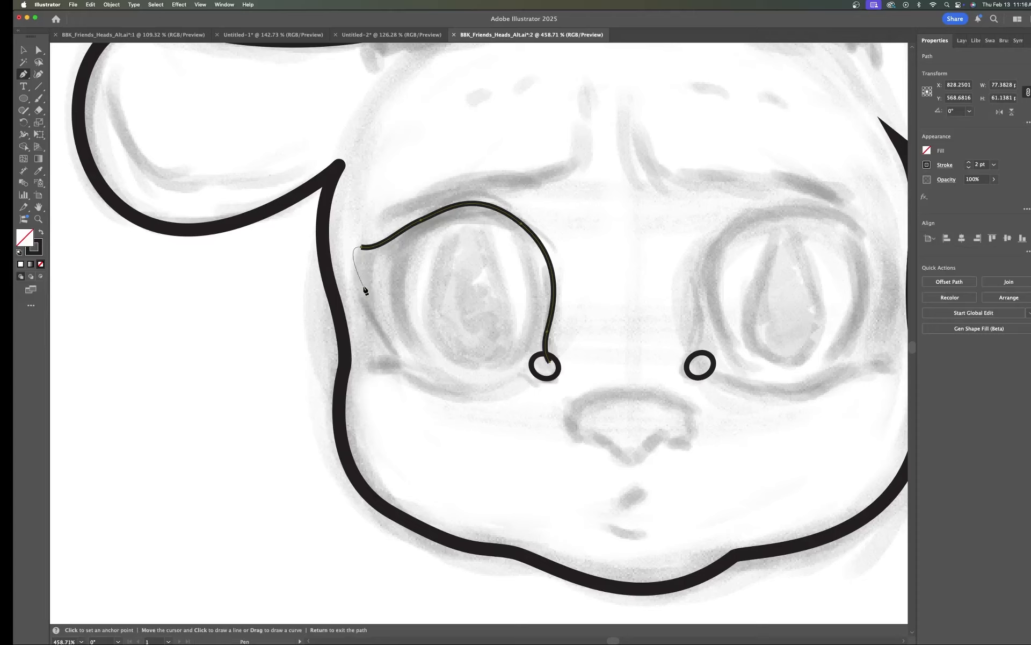
{"action": "left_click_drag", "start_coordinate": [363, 286], "coordinate": [368, 292]}
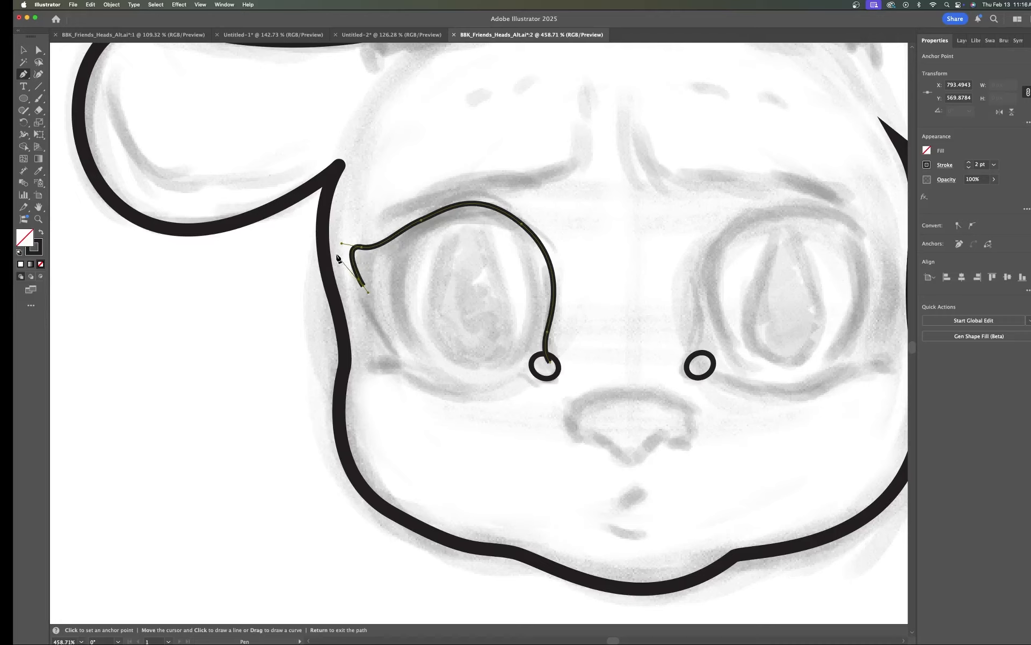
Step: Add a pointed lash flick at the eye's outer corner and curve the path down the outer-lower edge, adjusting its handle
{"action": "left_click_drag", "start_coordinate": [337, 253], "coordinate": [332, 229]}
{"action": "key", "text": "alt"}
{"action": "key", "text": "alt"}
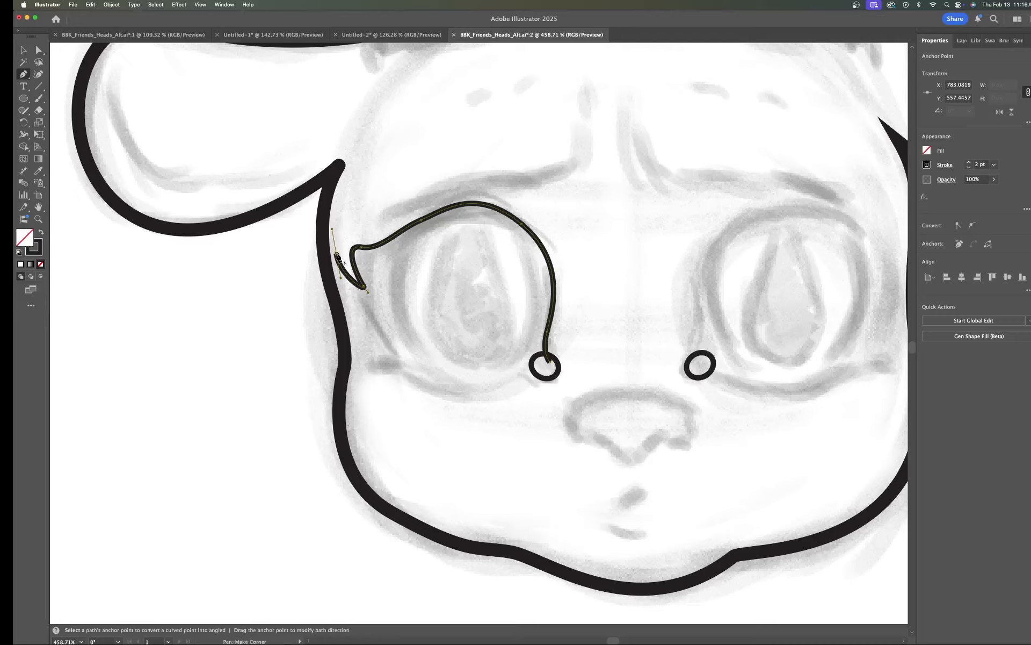
{"action": "left_click", "coordinate": [338, 260], "text": "alt"}
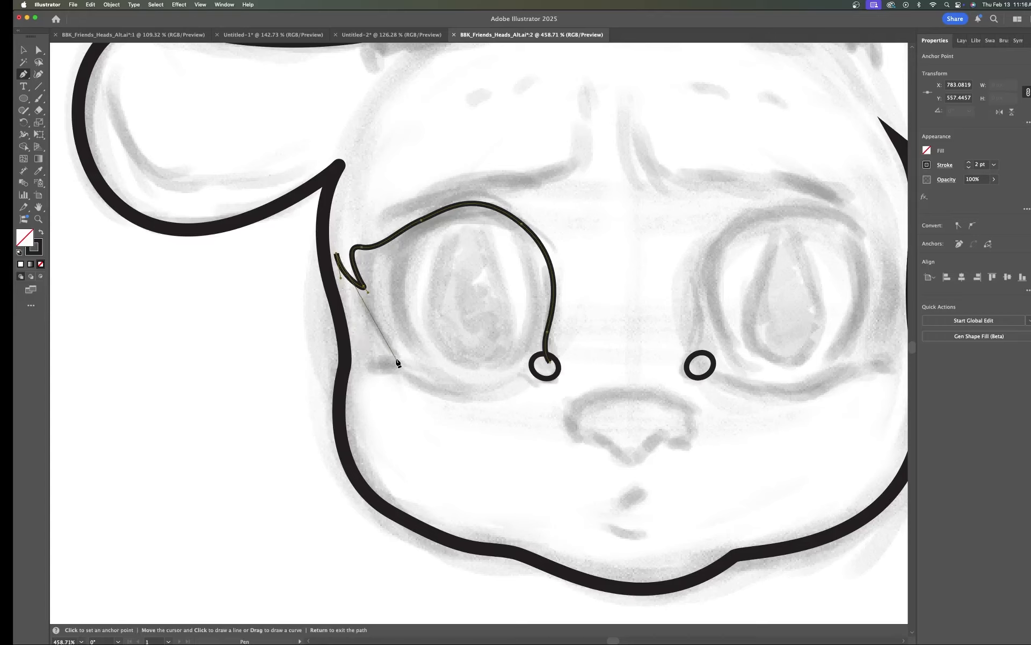
{"action": "left_click_drag", "start_coordinate": [397, 359], "coordinate": [444, 388]}
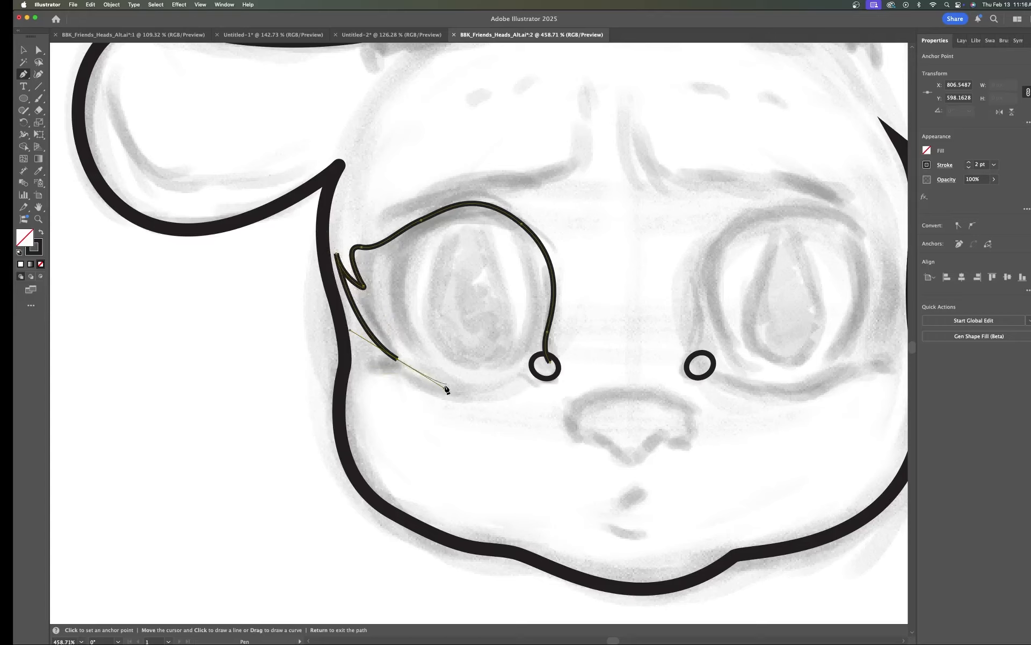
{"action": "key", "text": "super"}
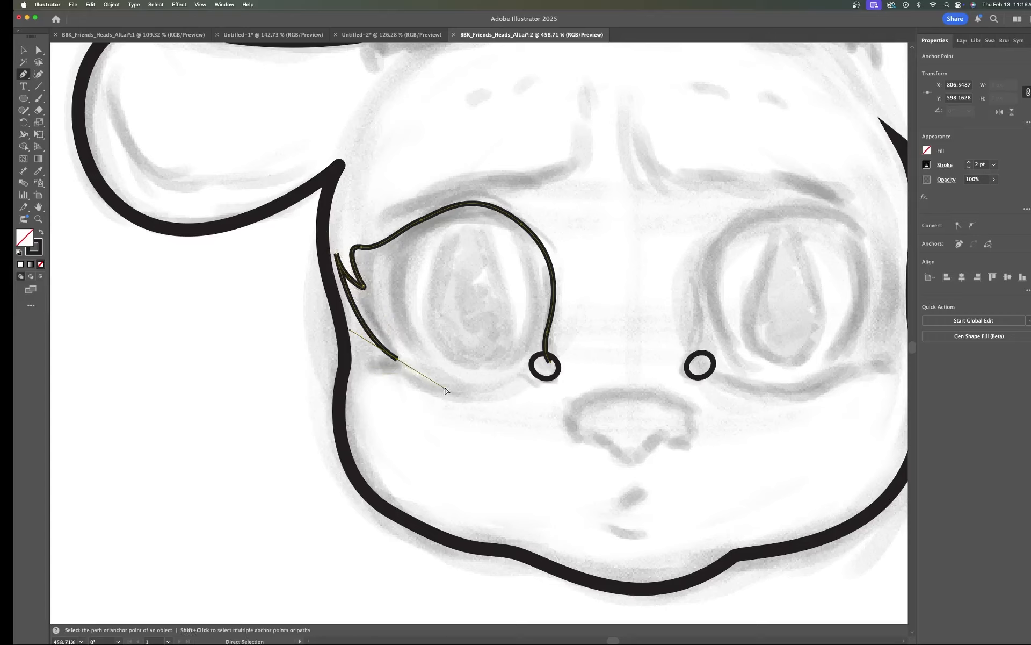
{"action": "left_click_drag", "start_coordinate": [445, 392], "coordinate": [435, 381]}
{"action": "left_click_drag", "start_coordinate": [403, 363], "coordinate": [402, 362]}
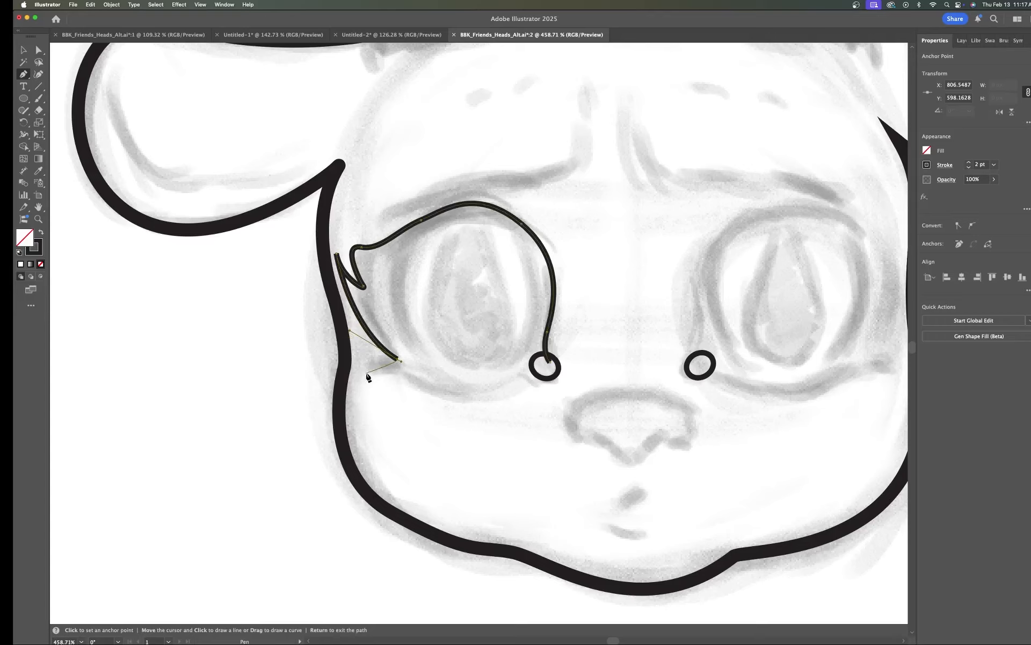
Step: Add a second pointed flick at the eye's lower outer corner and curve the path along the lower lid to the inner corner, adjusting its handle
{"action": "left_click_drag", "start_coordinate": [367, 373], "coordinate": [358, 387]}
{"action": "left_click", "coordinate": [366, 373]}
{"action": "left_click_drag", "start_coordinate": [410, 377], "coordinate": [429, 392]}
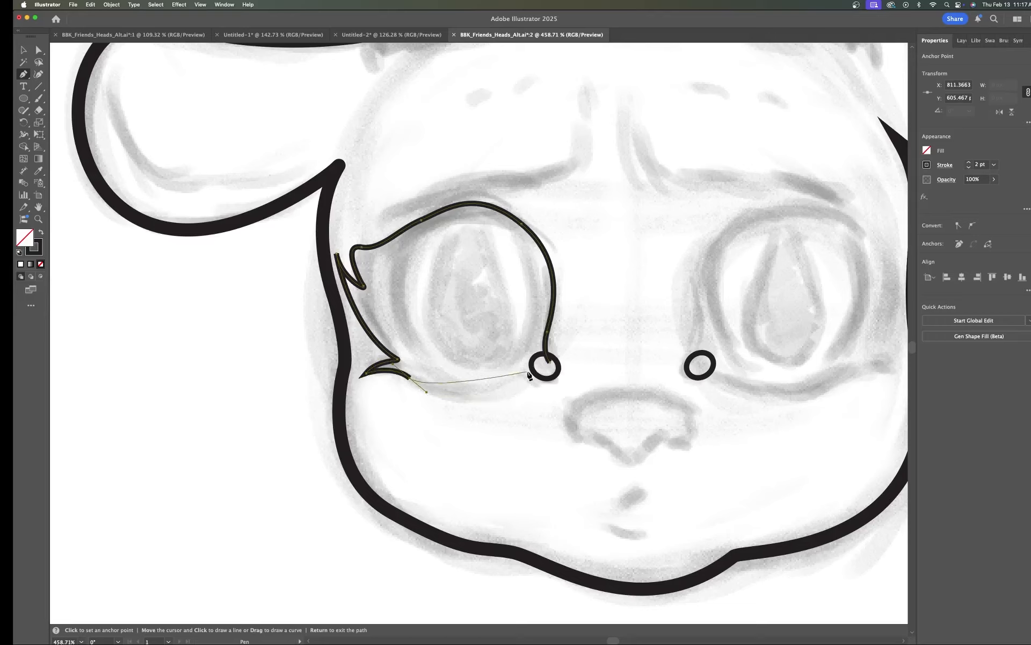
{"action": "mouse_move", "coordinate": [524, 372]}
{"action": "left_mouse_down"}
{"action": "mouse_move", "coordinate": [586, 328]}
{"action": "mouse_move", "coordinate": [570, 343]}
{"action": "left_mouse_up"}
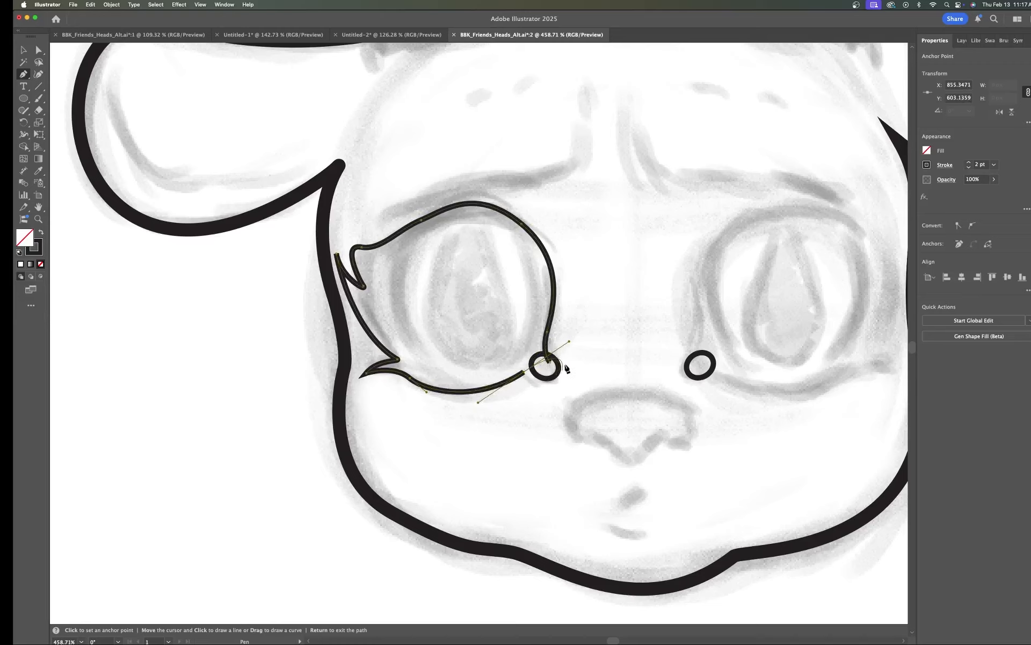
{"action": "key", "text": "super"}
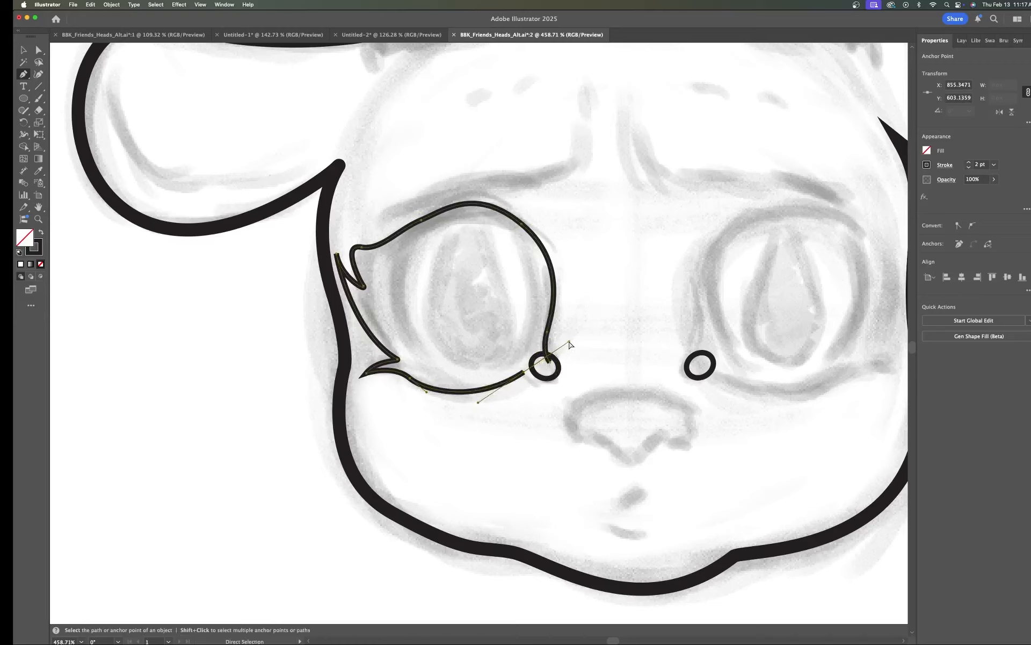
{"action": "left_click_drag", "start_coordinate": [570, 344], "coordinate": [529, 374]}
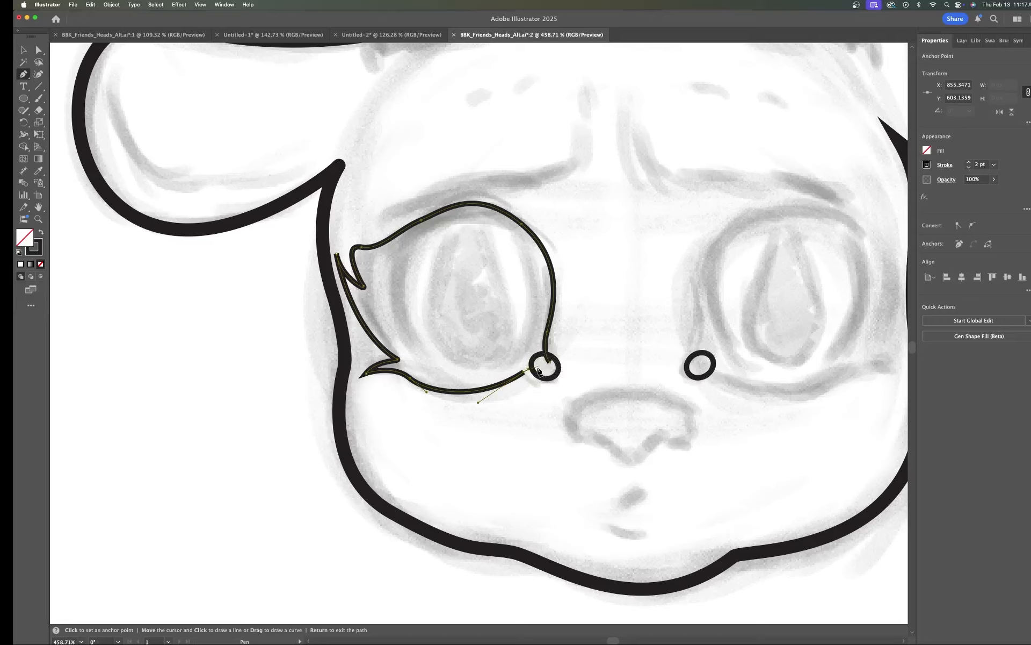
{"action": "key", "text": "Return"}
Step: Continue the path around the inside of the left eye, tracing the inner edge up, over the top and down to the inner corner
{"action": "left_click", "coordinate": [541, 371]}
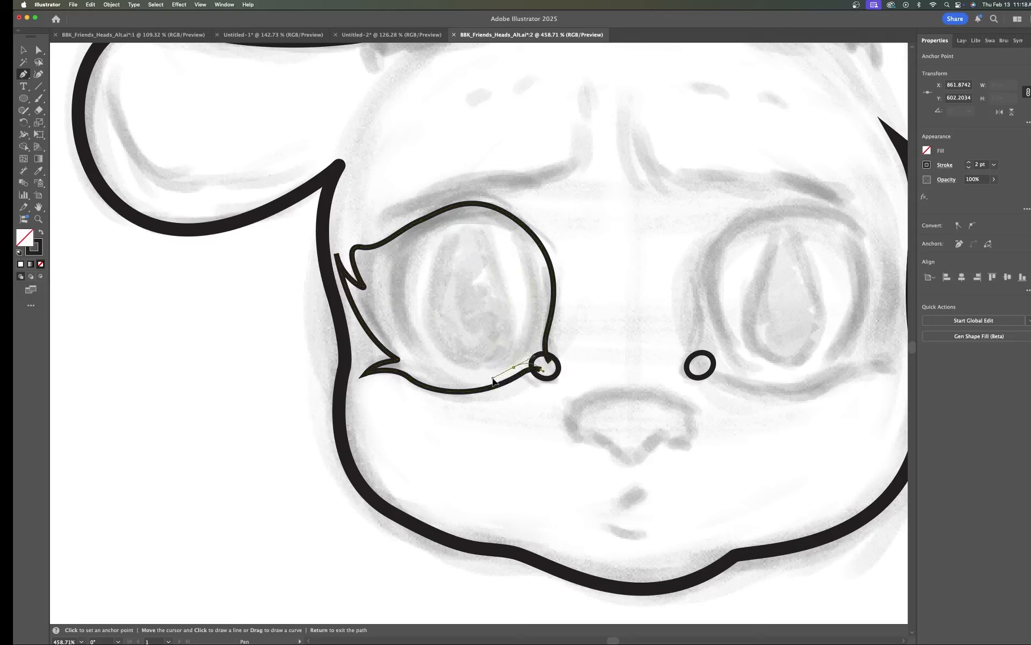
{"action": "left_click_drag", "start_coordinate": [491, 382], "coordinate": [492, 379]}
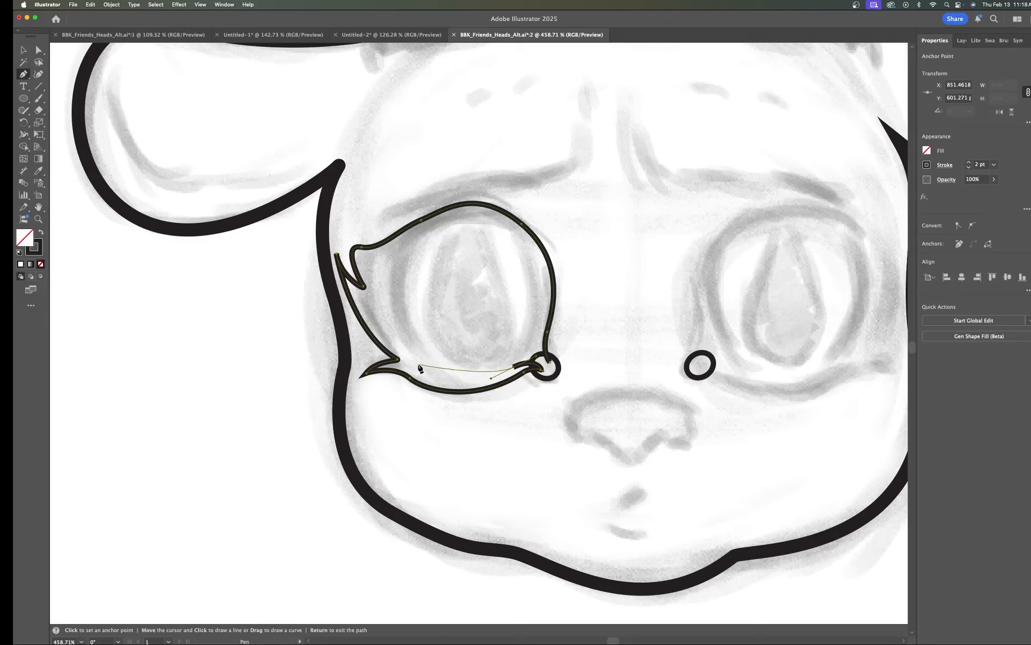
{"action": "left_click_drag", "start_coordinate": [418, 362], "coordinate": [402, 339]}
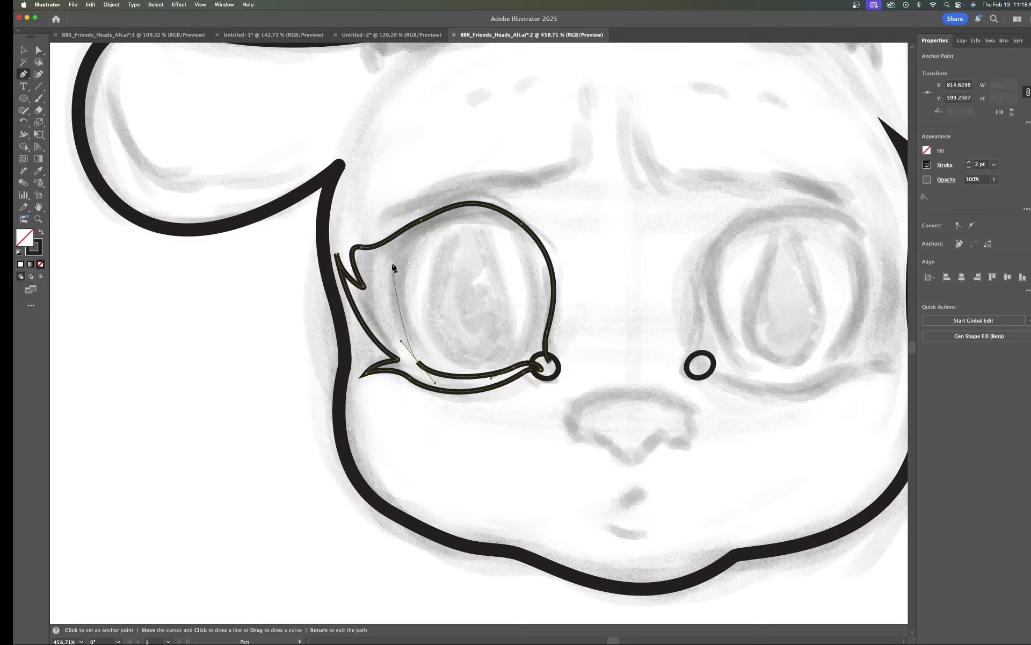
{"action": "left_click_drag", "start_coordinate": [396, 262], "coordinate": [413, 234]}
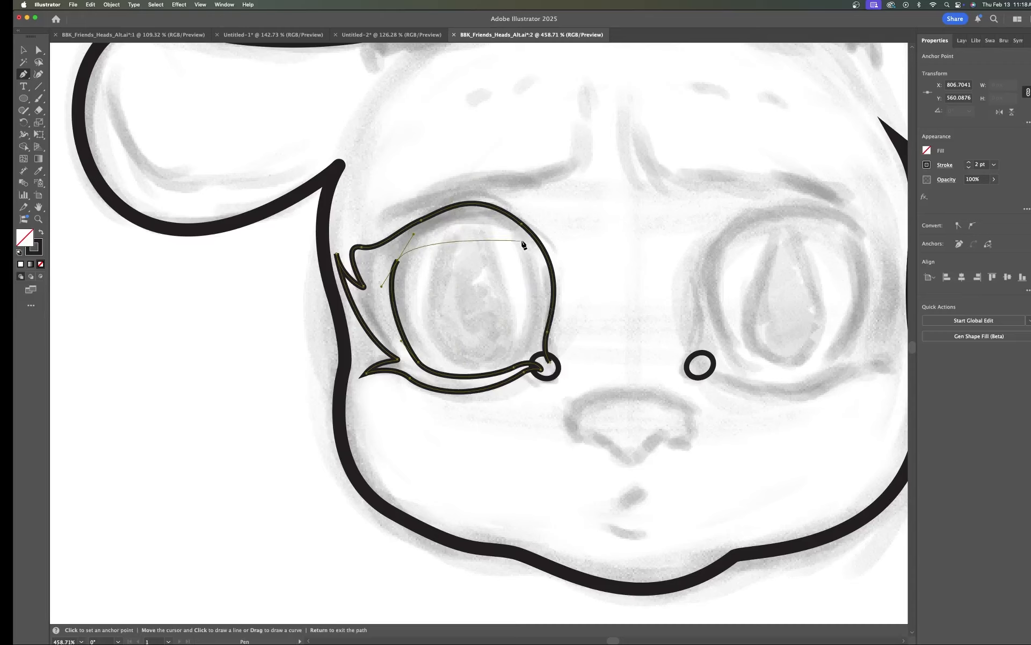
{"action": "mouse_move", "coordinate": [520, 240]}
{"action": "left_mouse_down"}
{"action": "mouse_move", "coordinate": [552, 275]}
{"action": "mouse_move", "coordinate": [545, 268]}
{"action": "left_mouse_up"}
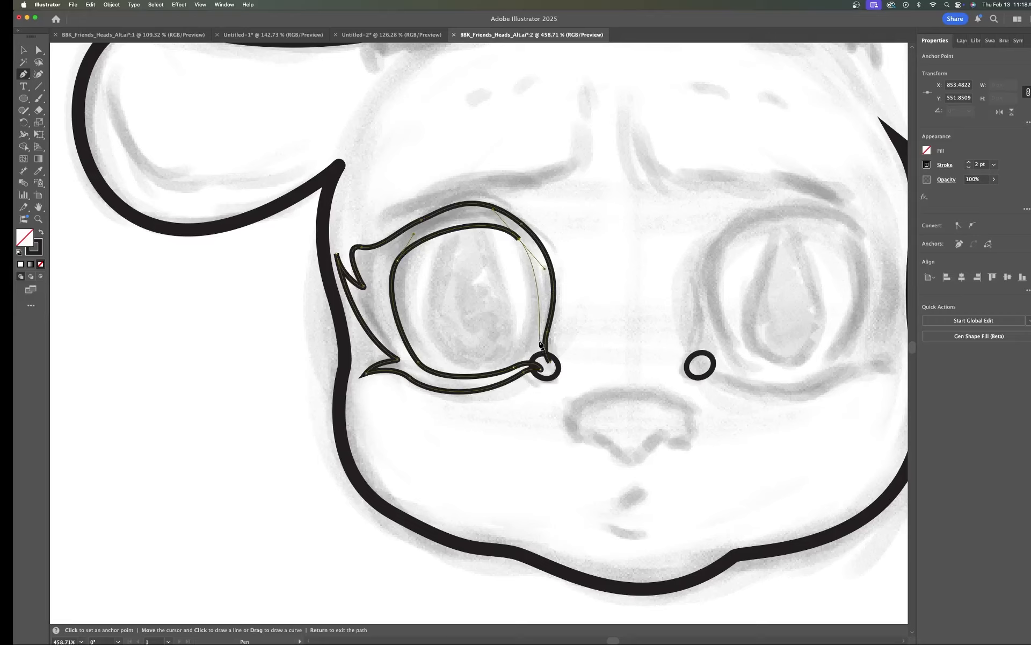
{"action": "left_click_drag", "start_coordinate": [540, 343], "coordinate": [531, 399]}
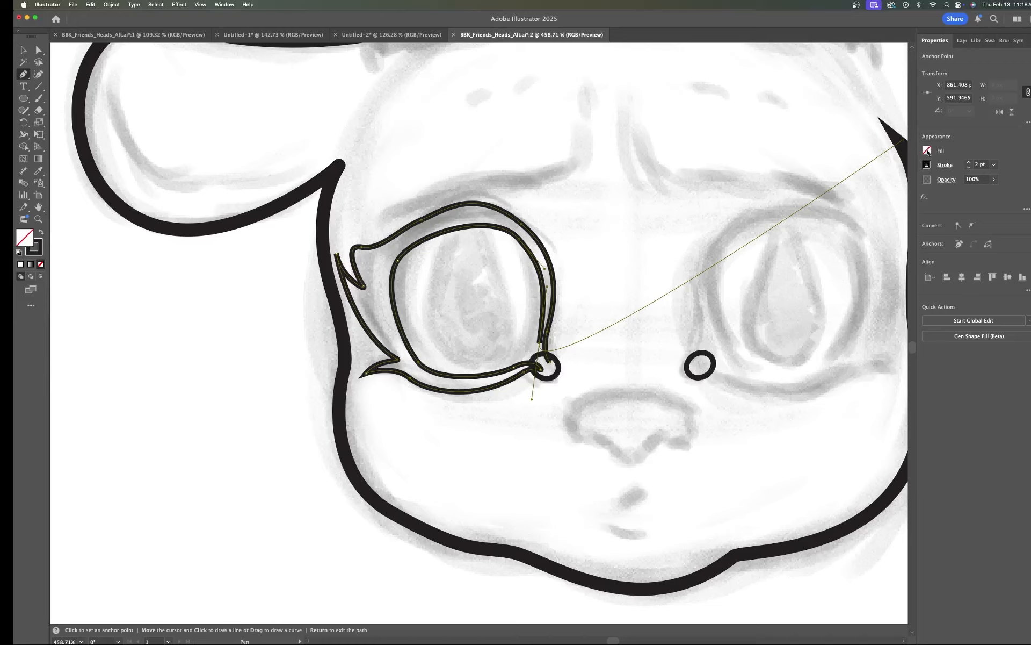
Step: Set the eye outline's fill to black
{"action": "left_click", "coordinate": [928, 151]}
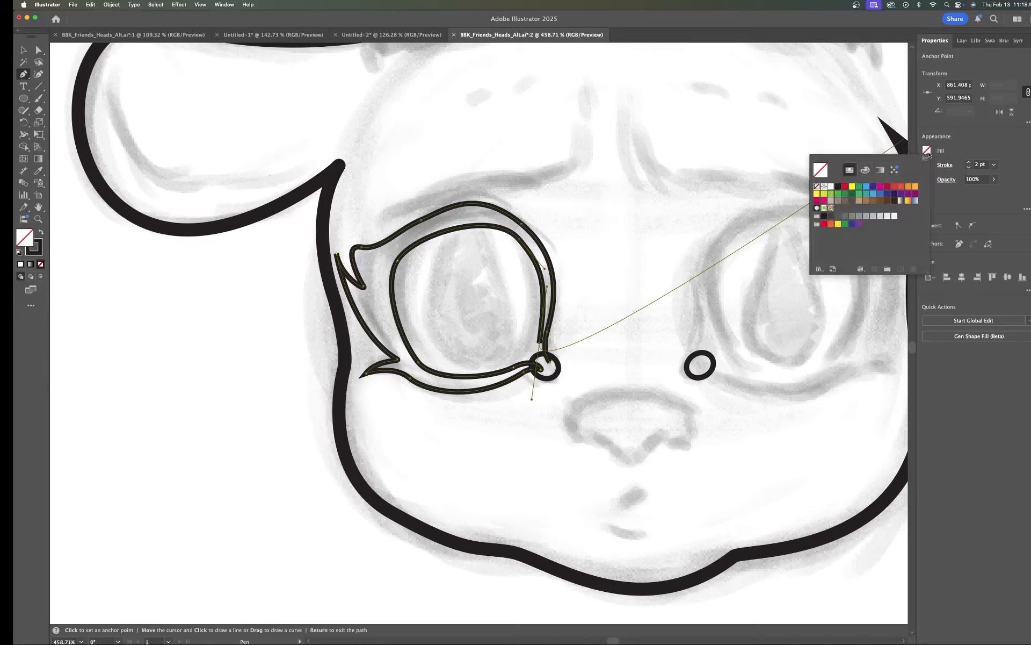
{"action": "left_click", "coordinate": [838, 187]}
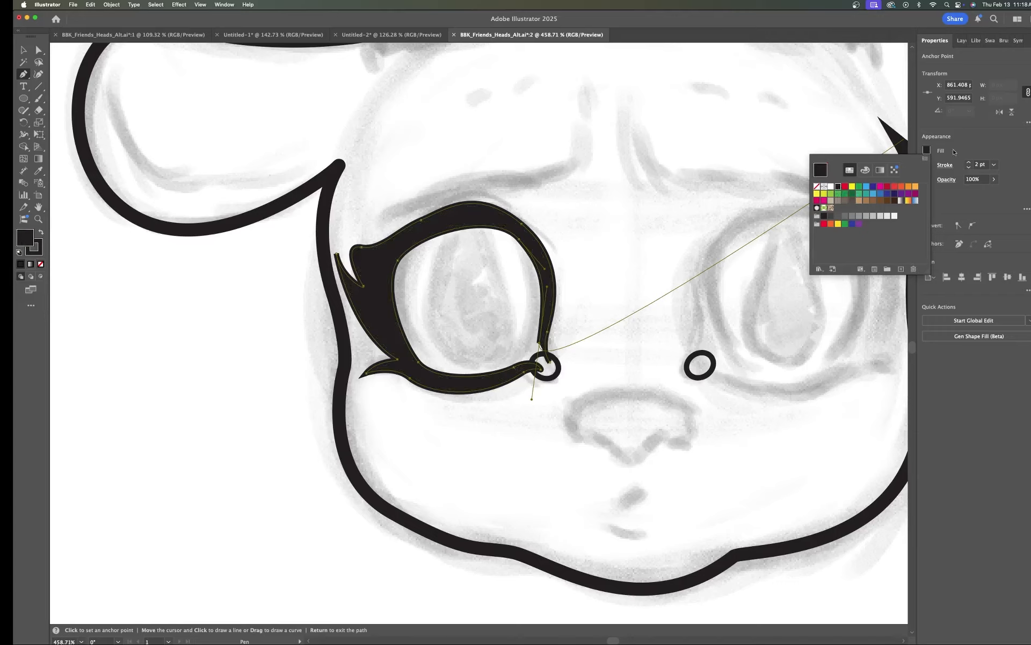
{"action": "left_click", "coordinate": [975, 149]}
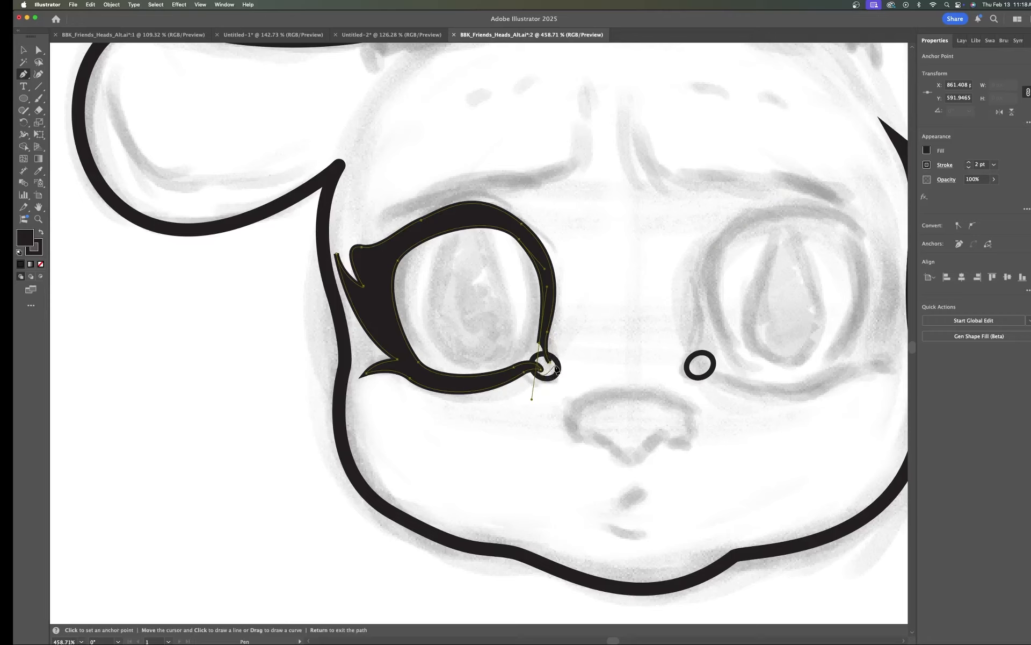
Step: Adjust the last anchor's handle and close the eye outline path at the inner corner
{"action": "key", "text": "super"}
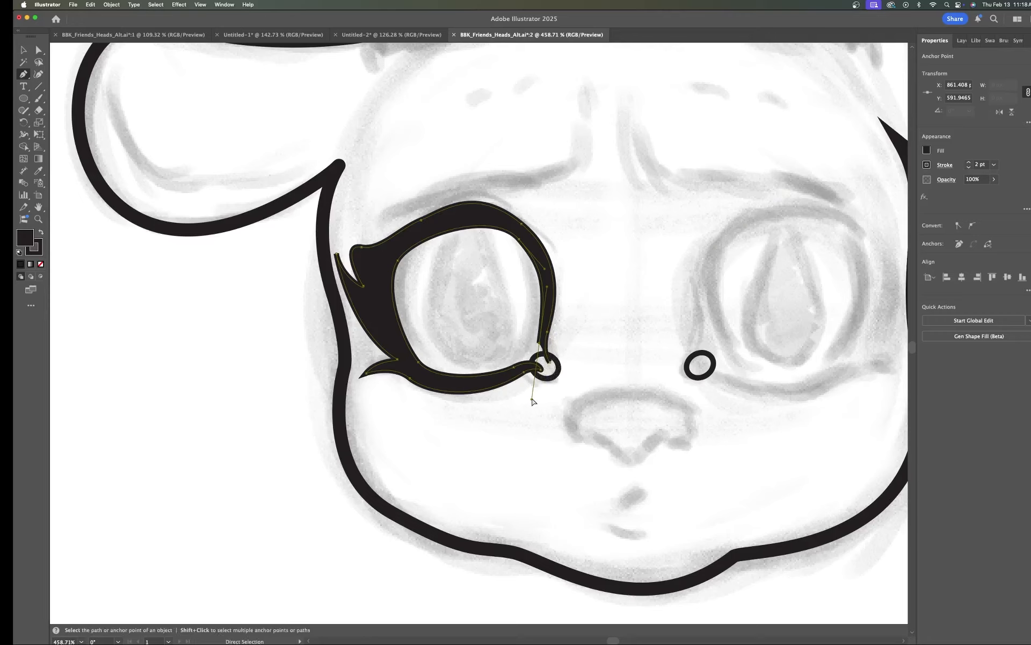
{"action": "left_click_drag", "start_coordinate": [531, 399], "coordinate": [542, 361]}
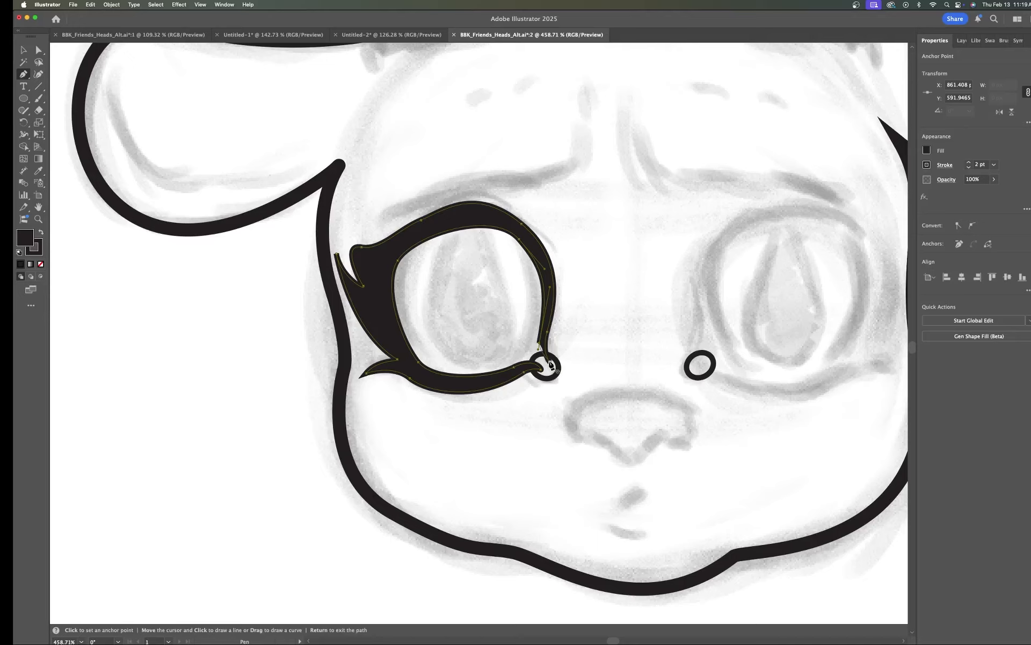
{"action": "left_click", "coordinate": [551, 365]}
{"action": "left_click_drag", "start_coordinate": [553, 365], "coordinate": [554, 366]}
{"action": "scroll", "coordinate": [562, 320], "scroll_direction": "down", "scroll_amount": 5}
{"action": "scroll", "coordinate": [569, 317], "scroll_direction": "up", "scroll_amount": 2}
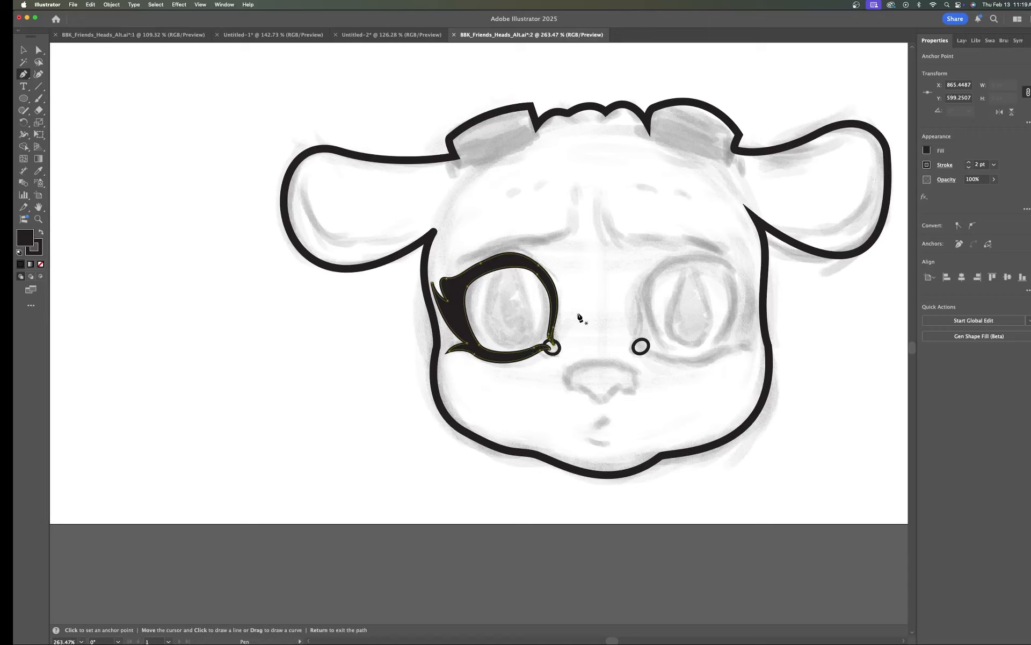
Step: Draw a black pupil ellipse about 39 x 48 px inside the left eye, nudge it into place, and duplicate it onto the right eye
{"action": "left_click", "coordinate": [25, 99]}
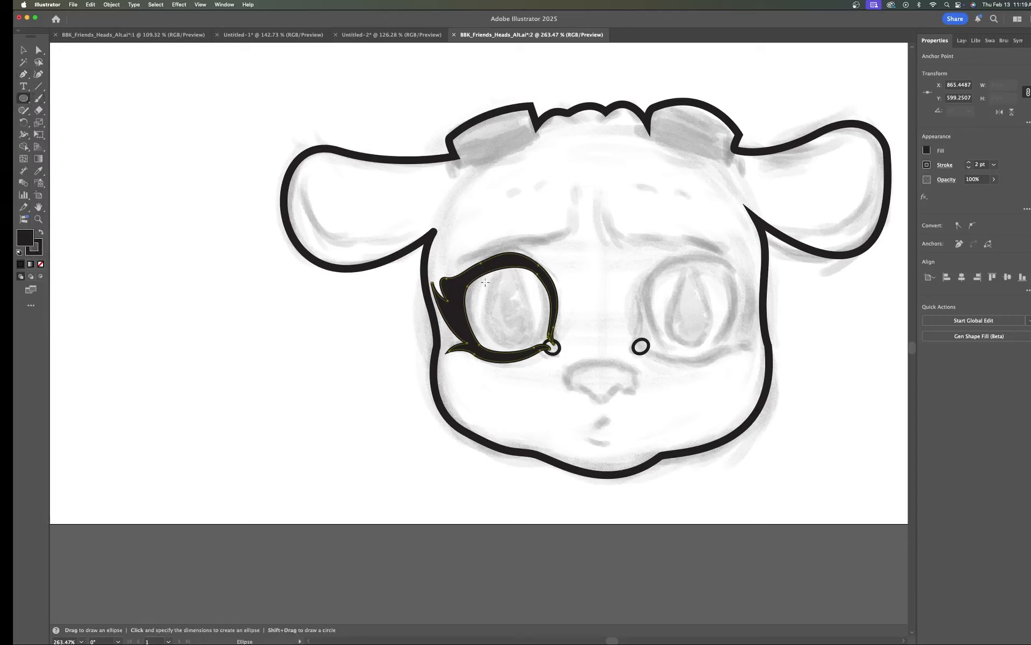
{"action": "left_click_drag", "start_coordinate": [485, 281], "coordinate": [543, 353]}
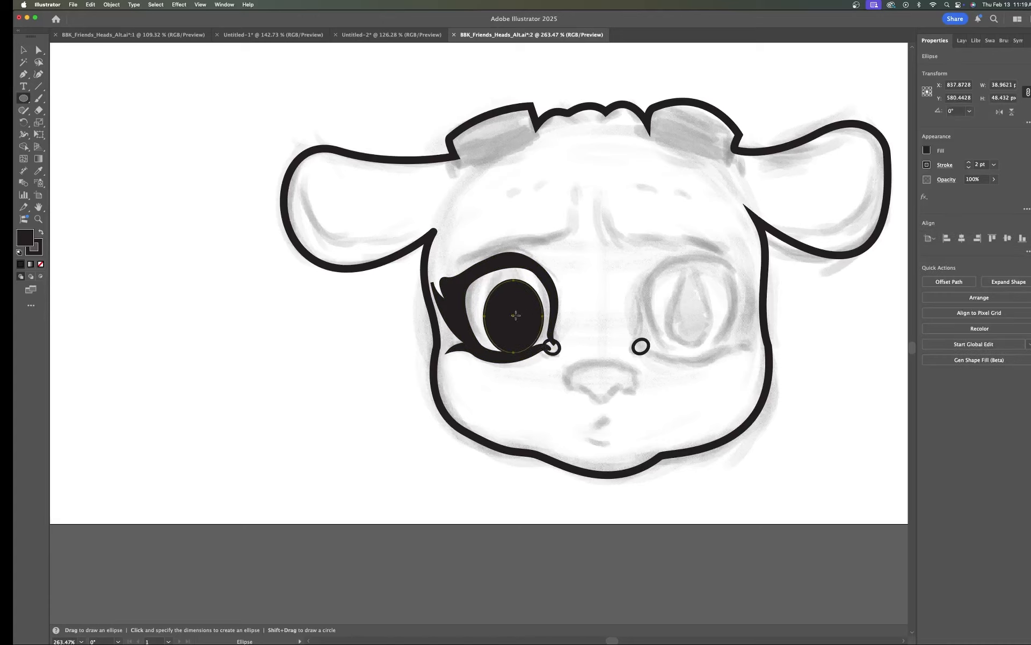
{"action": "key", "text": "v"}
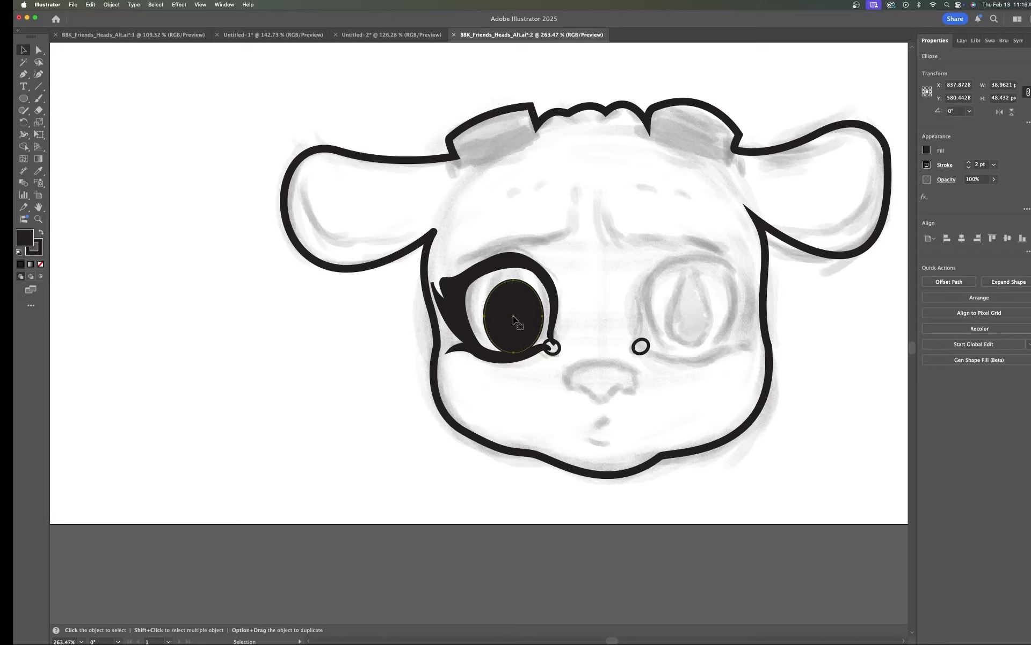
{"action": "left_click_drag", "start_coordinate": [77, 74], "coordinate": [50, 59]}
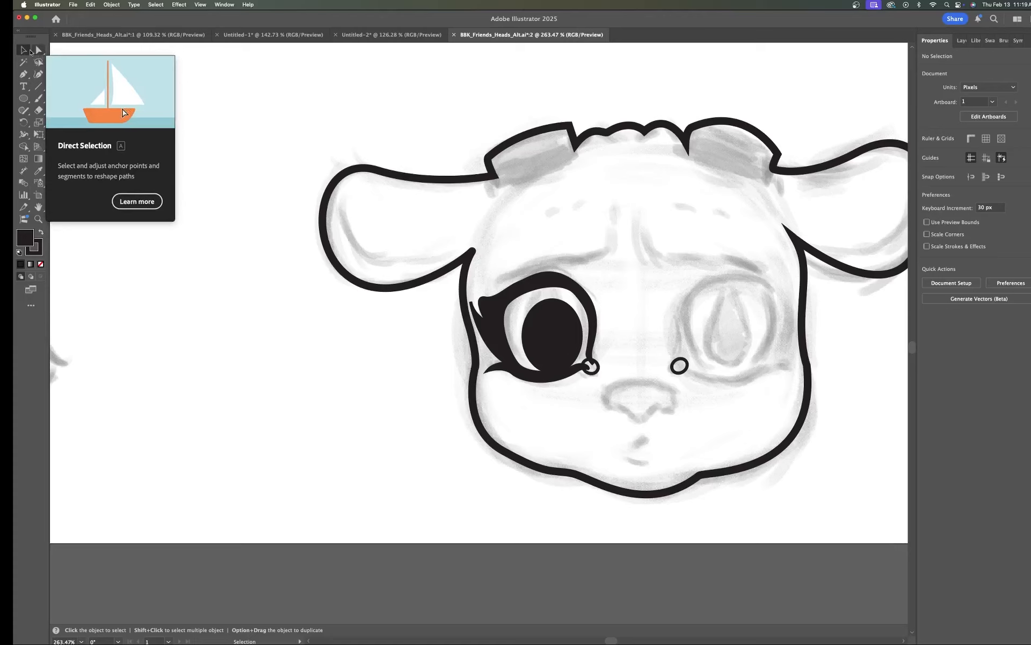
{"action": "left_click", "coordinate": [555, 341]}
{"action": "left_click_drag", "start_coordinate": [553, 338], "coordinate": [560, 324]}
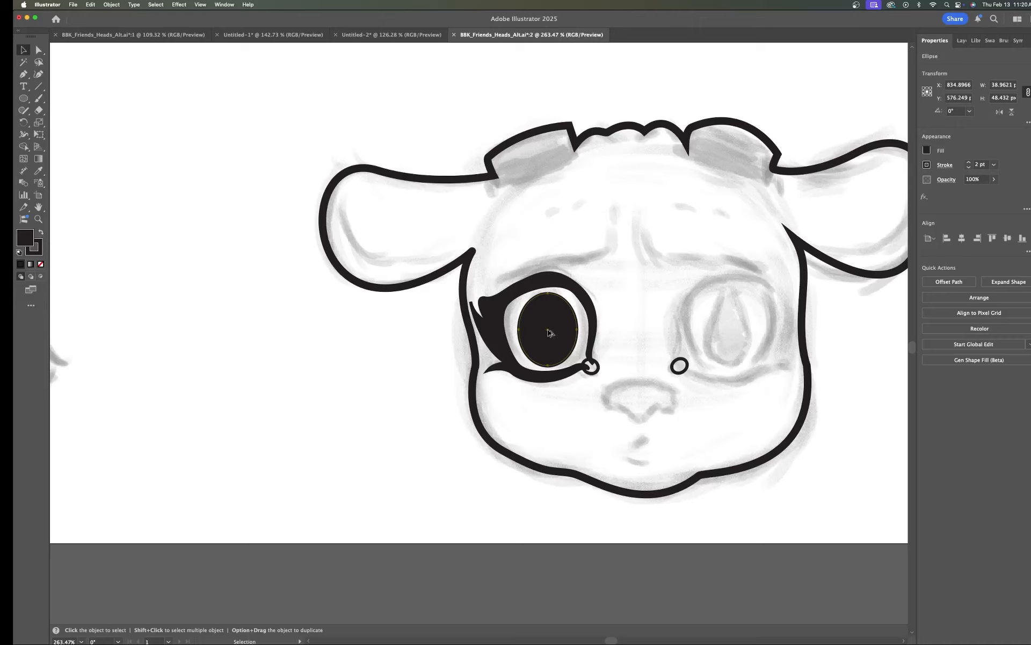
{"action": "left_click_drag", "start_coordinate": [548, 333], "coordinate": [732, 330]}
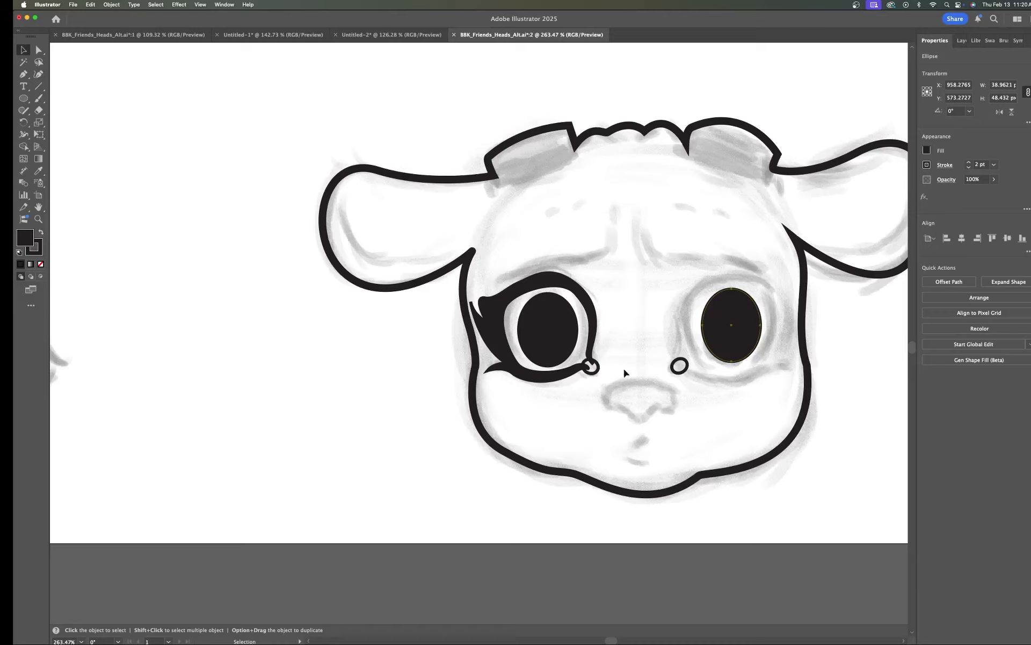
Step: Duplicate the left eye outline and reflect the copy across the vertical axis
{"action": "left_click", "coordinate": [551, 284]}
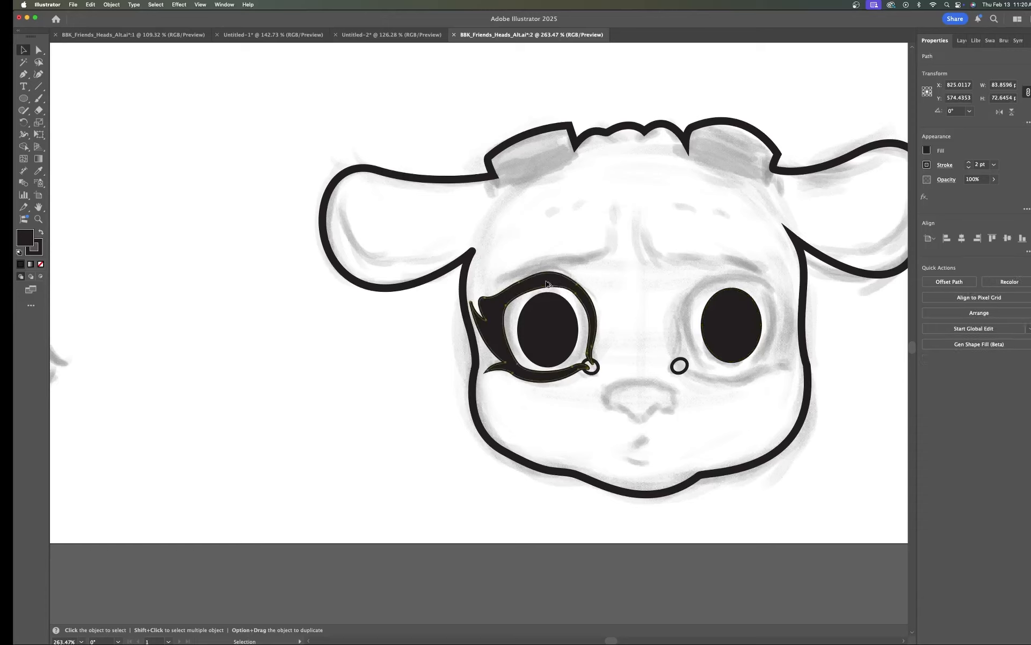
{"action": "left_click_drag", "start_coordinate": [547, 284], "coordinate": [629, 182]}
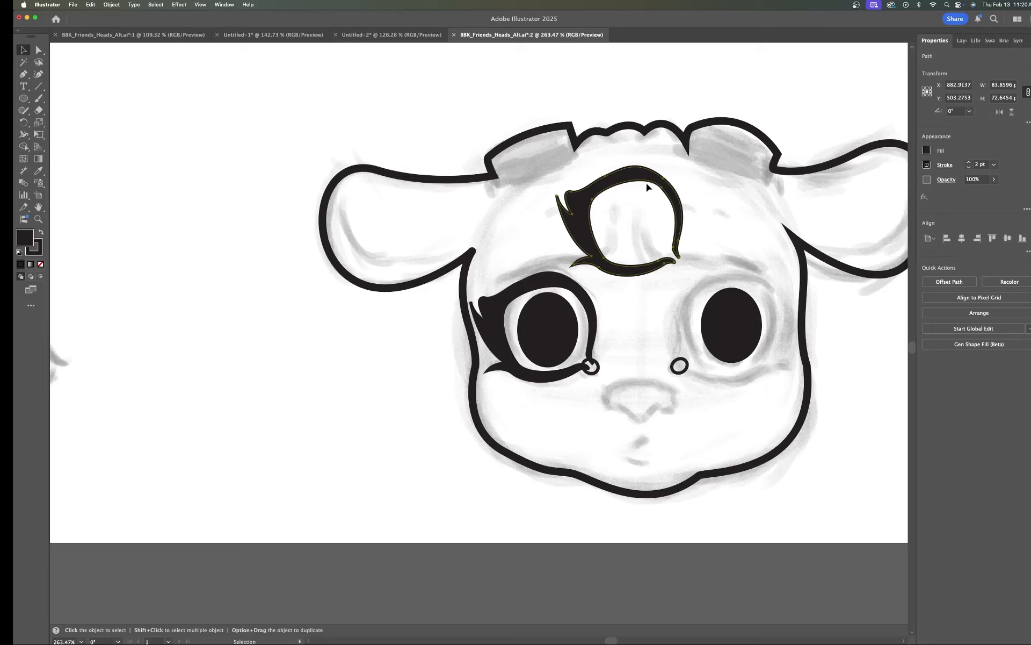
{"action": "left_click", "coordinate": [89, 5]}
{"action": "mouse_move", "coordinate": [112, 5]}
{"action": "mouse_move", "coordinate": [160, 27]}
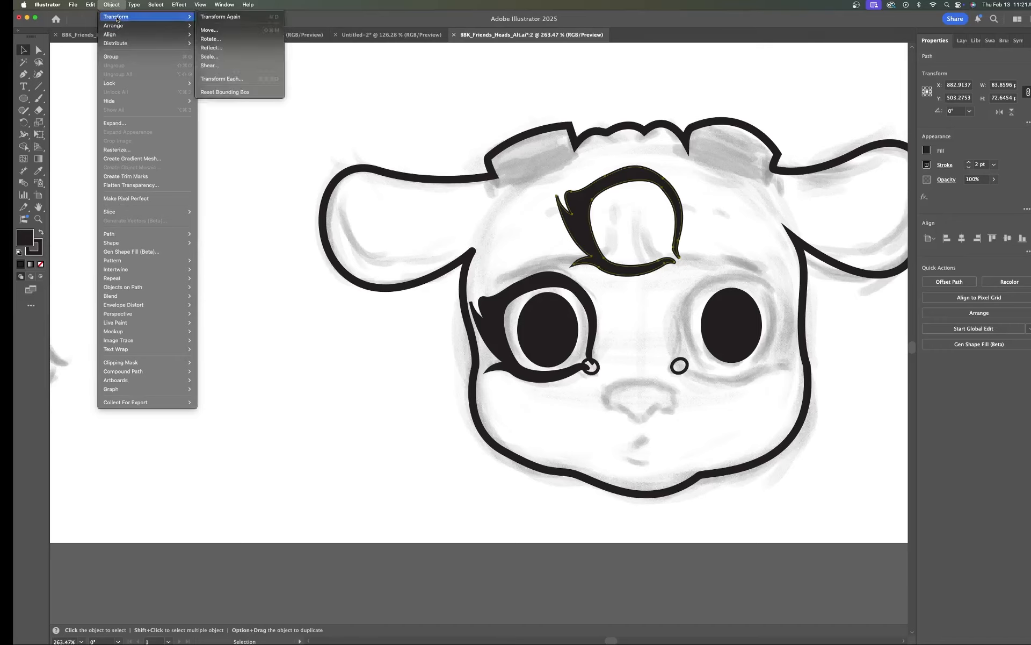
{"action": "mouse_move", "coordinate": [189, 16]}
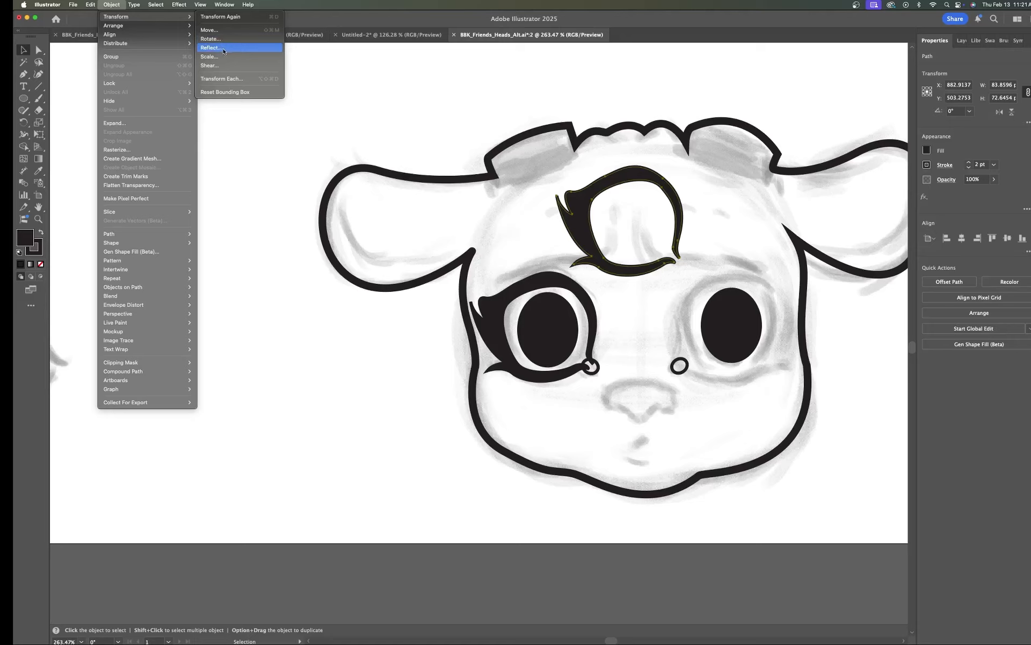
{"action": "left_click", "coordinate": [224, 51]}
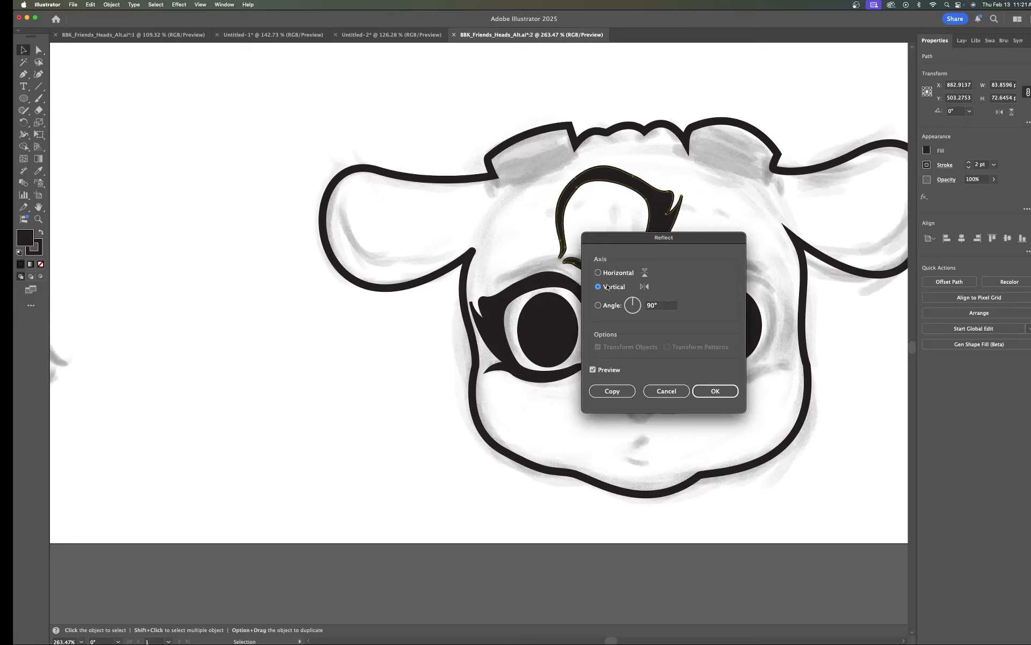
{"action": "left_click", "coordinate": [716, 391]}
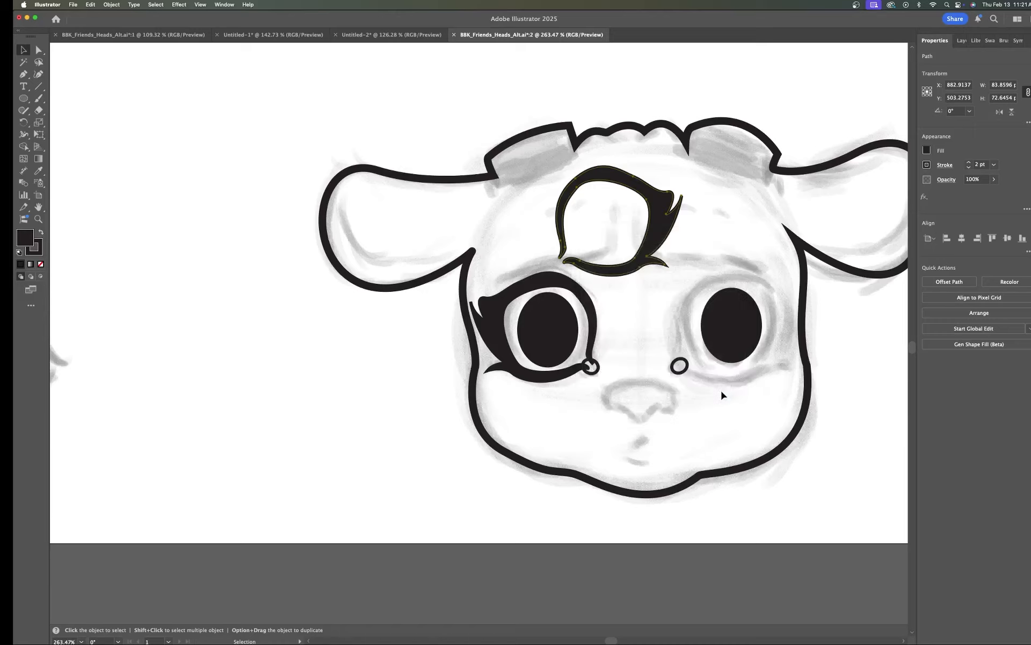
Step: Move the reflected eye outline onto the right eye around its pupil
{"action": "left_click_drag", "start_coordinate": [654, 227], "coordinate": [776, 328]}
{"action": "scroll", "coordinate": [774, 337], "scroll_direction": "down", "scroll_amount": 5}
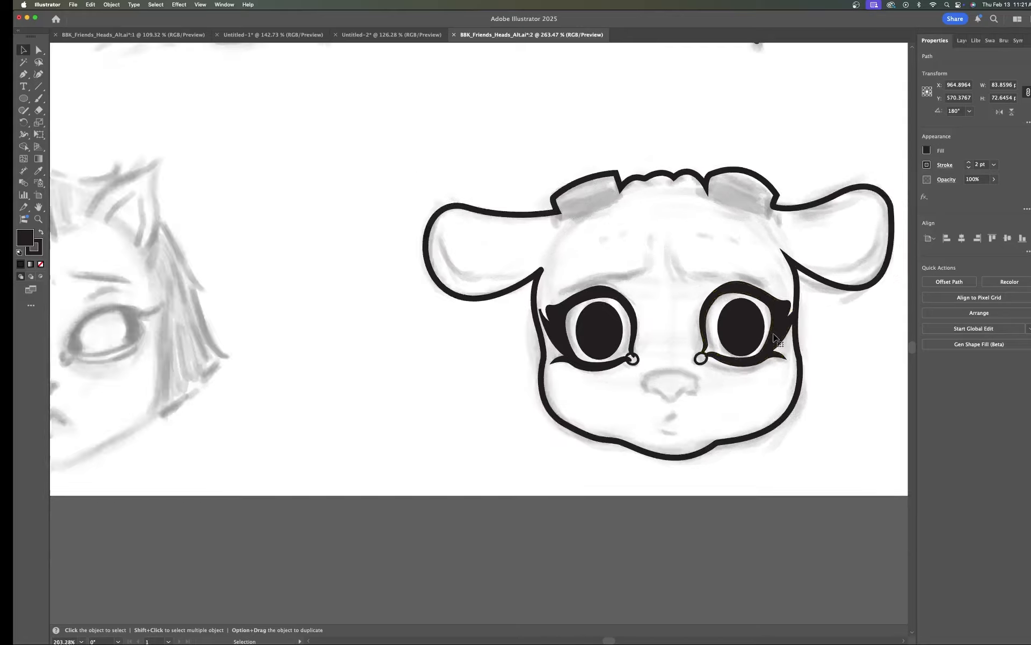
{"action": "scroll", "coordinate": [829, 350], "scroll_direction": "right", "scroll_amount": 3}
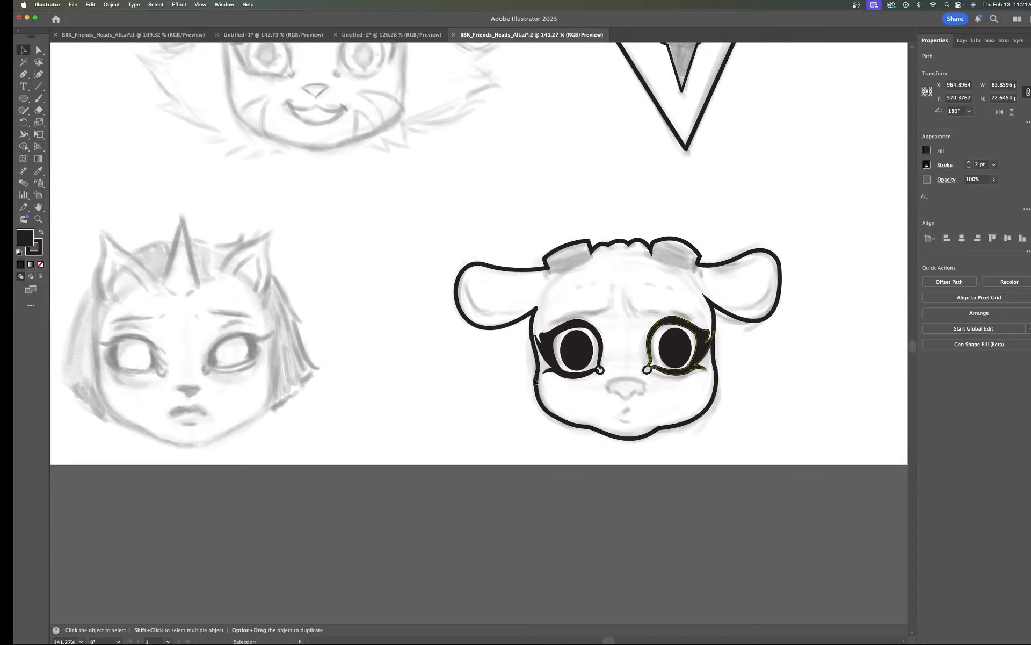
{"action": "scroll", "coordinate": [785, 343], "scroll_direction": "up", "scroll_amount": 5}
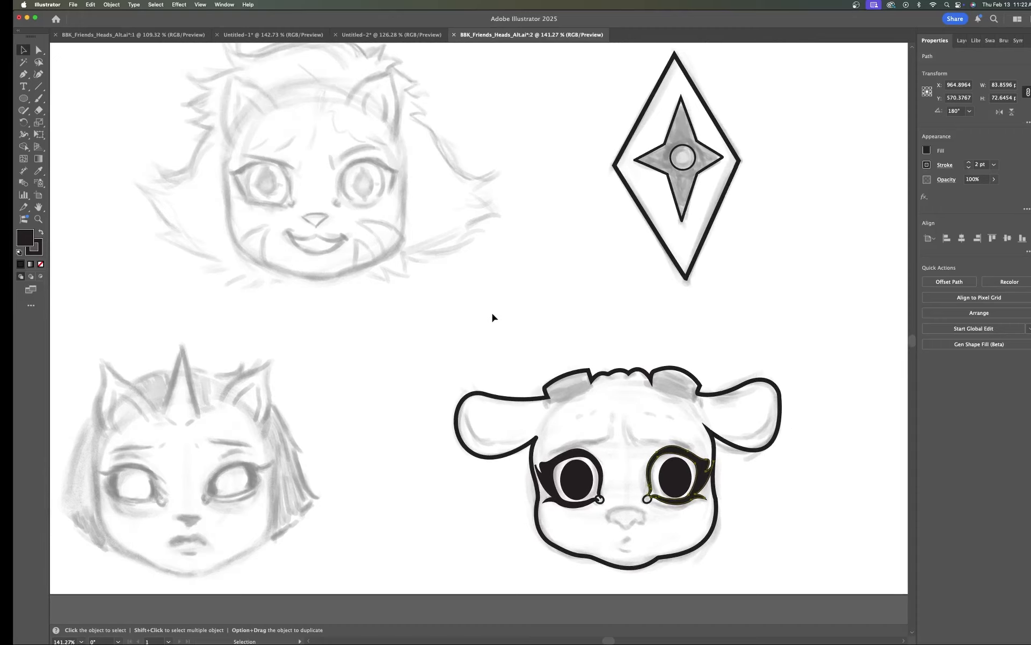
Step: Make BBK 1 the active layer and toggle its lock
{"action": "left_click_drag", "start_coordinate": [382, 337], "coordinate": [561, 472]}
{"action": "left_click_drag", "start_coordinate": [616, 331], "coordinate": [616, 373]}
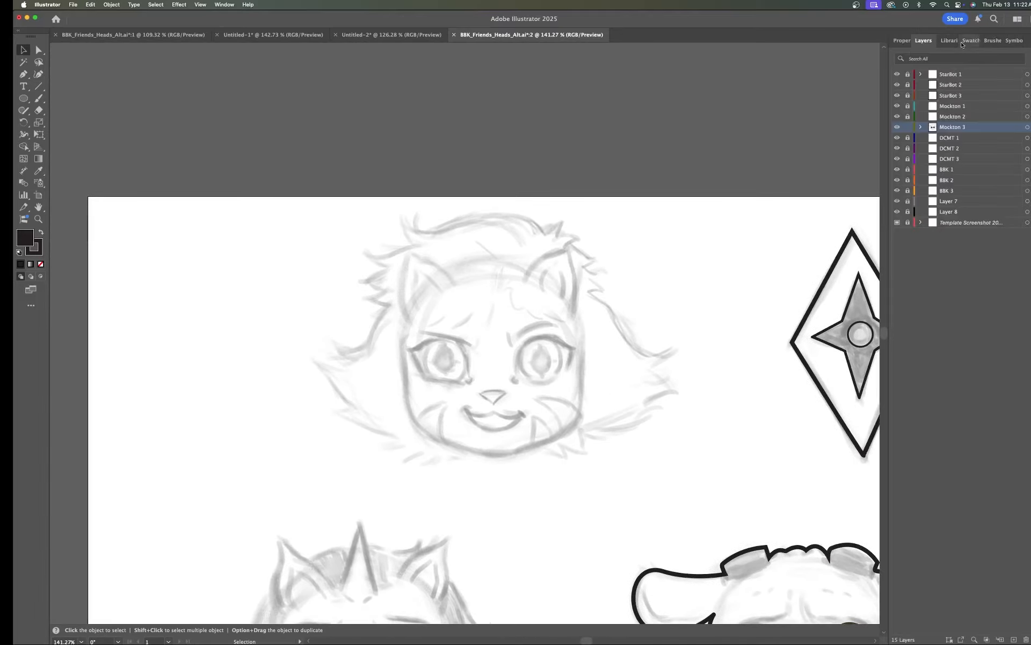
{"action": "left_click", "coordinate": [962, 41]}
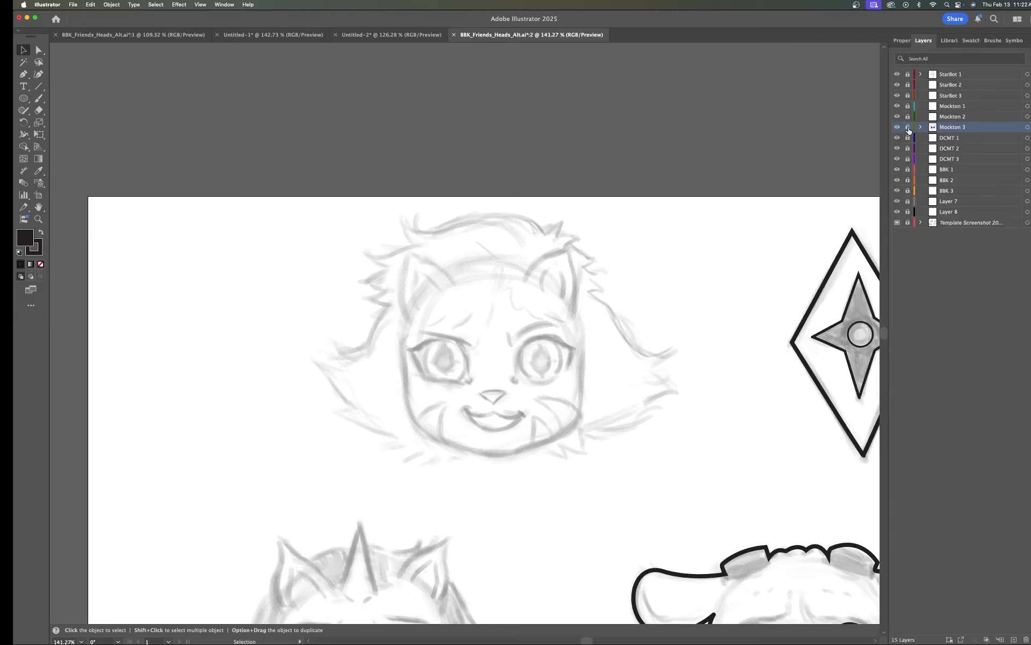
{"action": "left_click", "coordinate": [948, 172]}
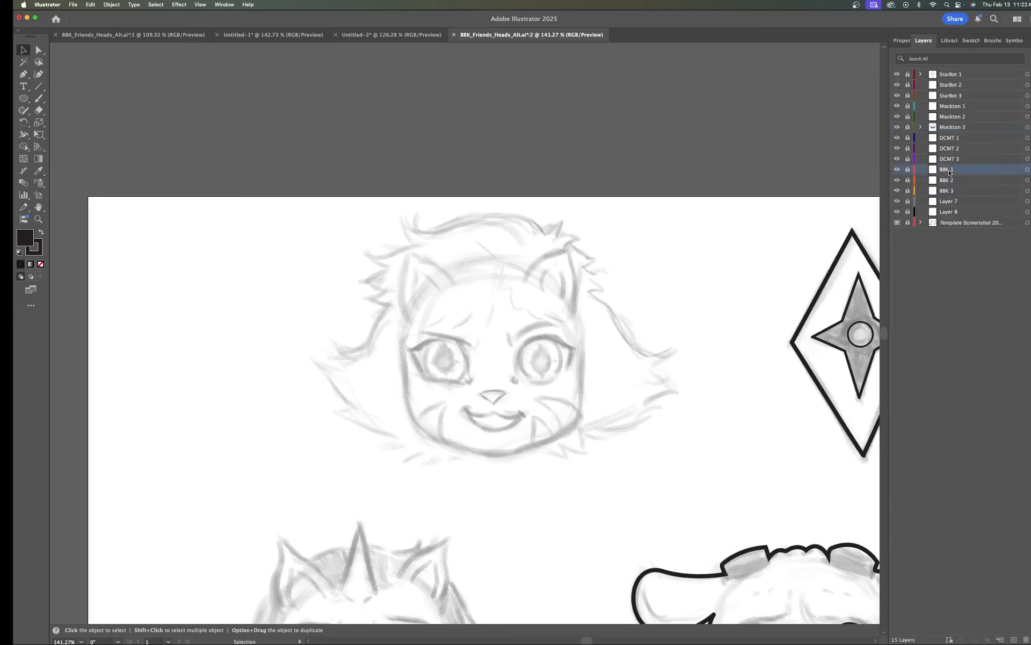
{"action": "left_click", "coordinate": [908, 170]}
{"action": "left_click", "coordinate": [902, 41]}
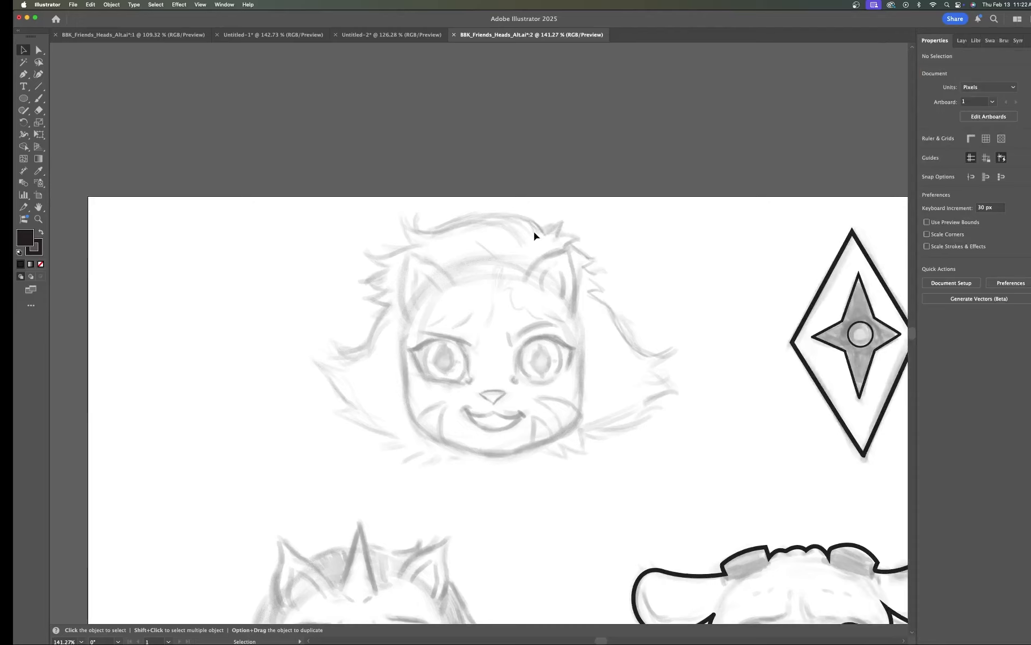
Step: With the Pen tool, zoom into the BBK head and set the first anchor at the right end of the top hair curve
{"action": "left_click", "coordinate": [24, 75]}
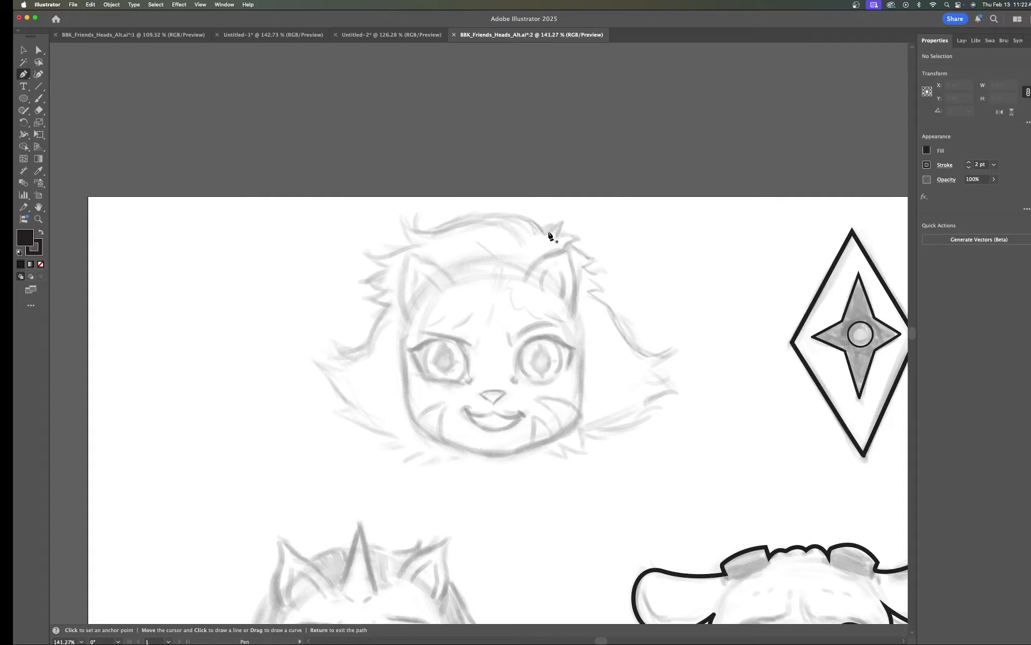
{"action": "scroll", "coordinate": [547, 237], "scroll_direction": "up", "scroll_amount": 5}
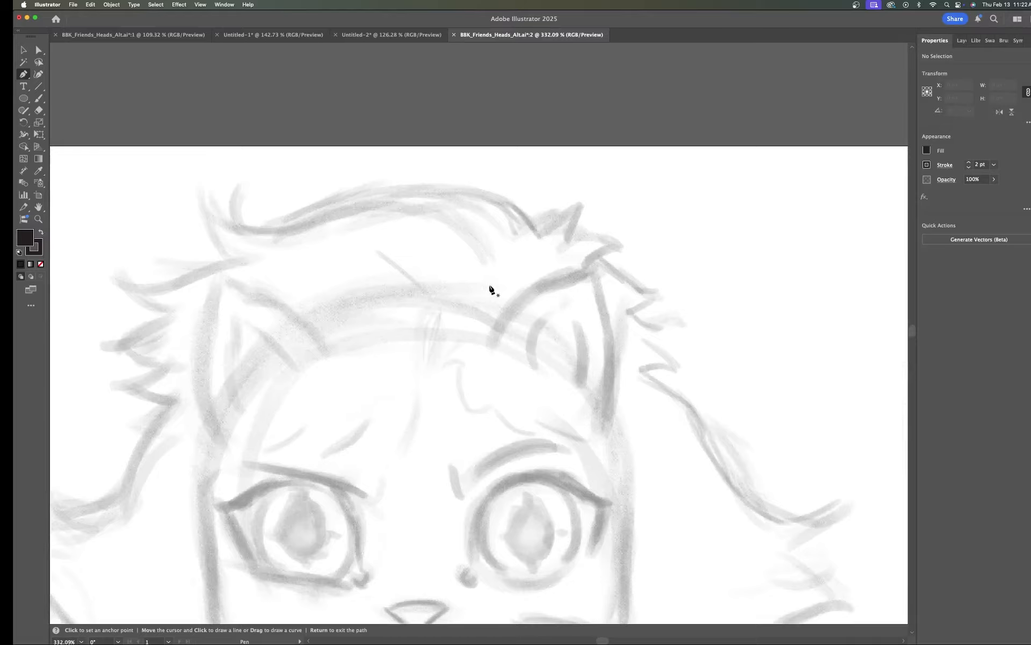
{"action": "left_click_drag", "start_coordinate": [491, 290], "coordinate": [607, 258]}
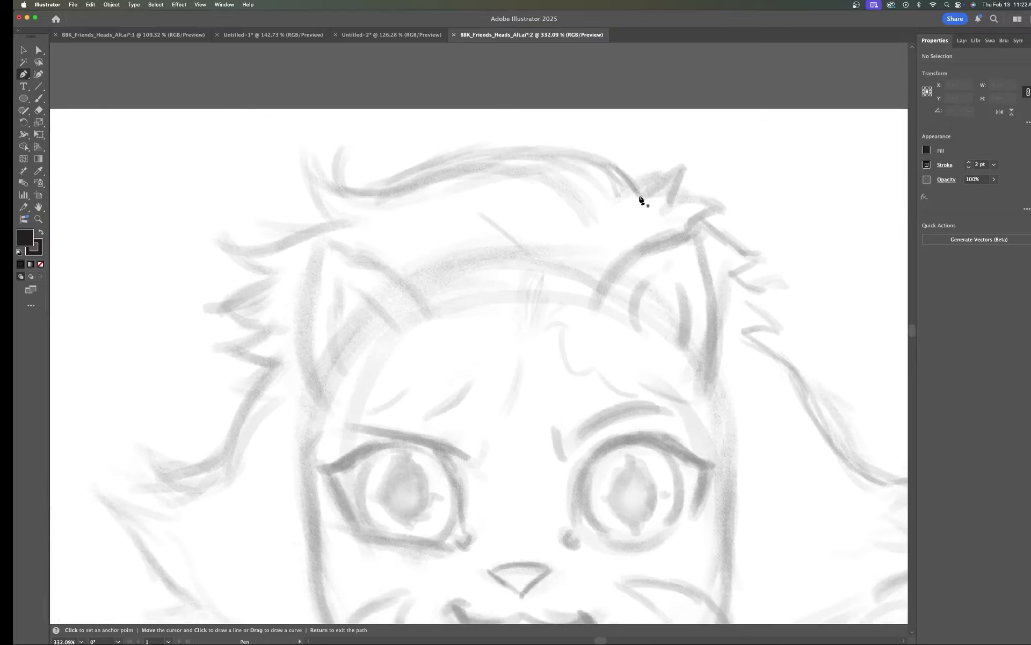
{"action": "left_click", "coordinate": [639, 195]}
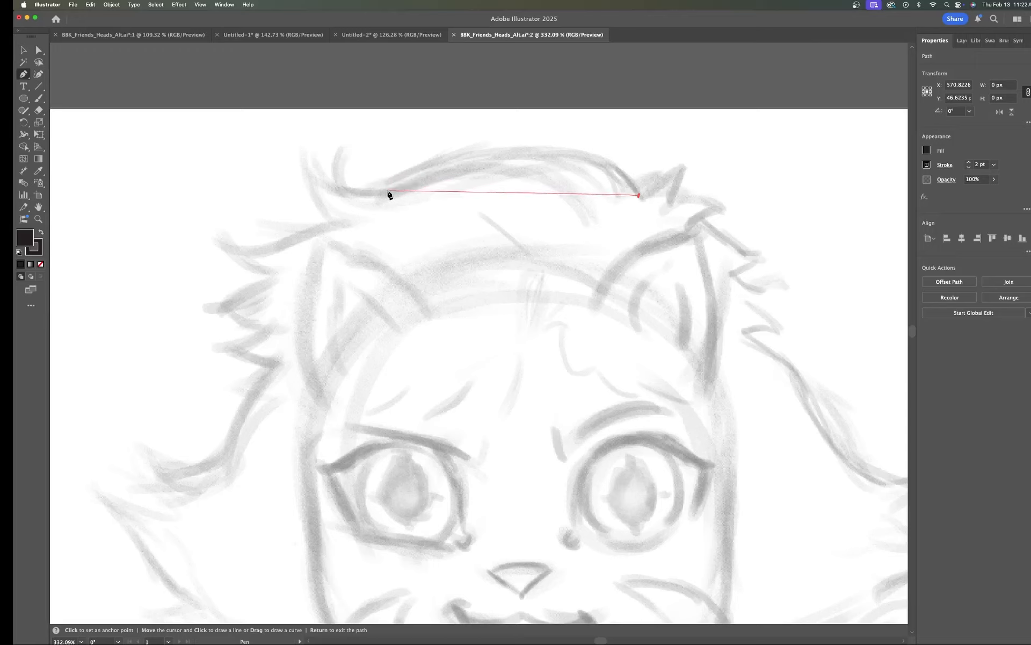
{"action": "left_click_drag", "start_coordinate": [389, 191], "coordinate": [201, 287]}
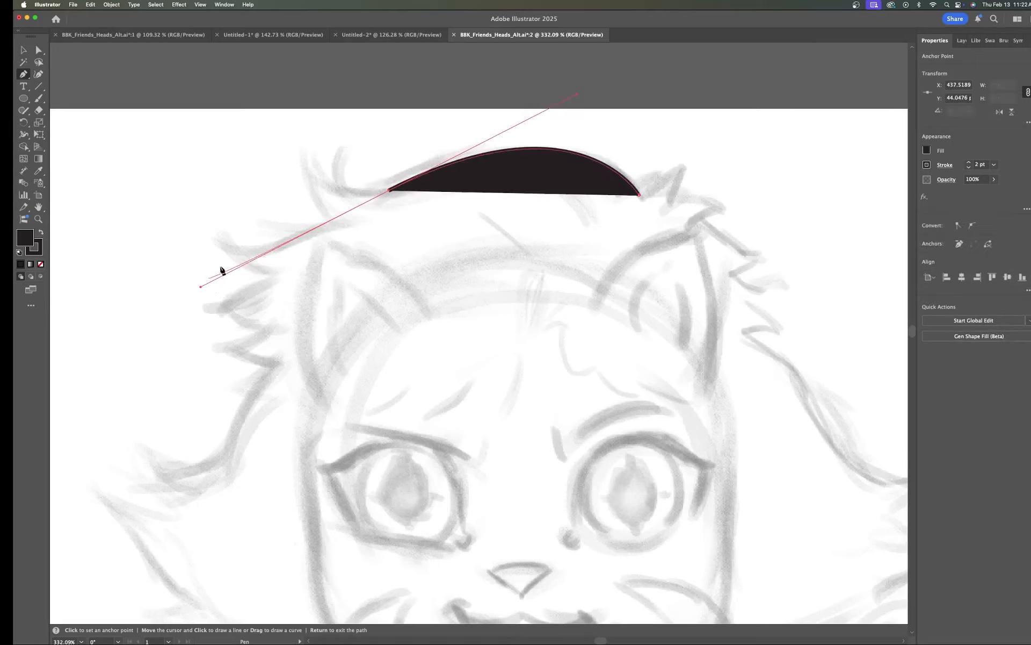
{"action": "left_click", "coordinate": [928, 150]}
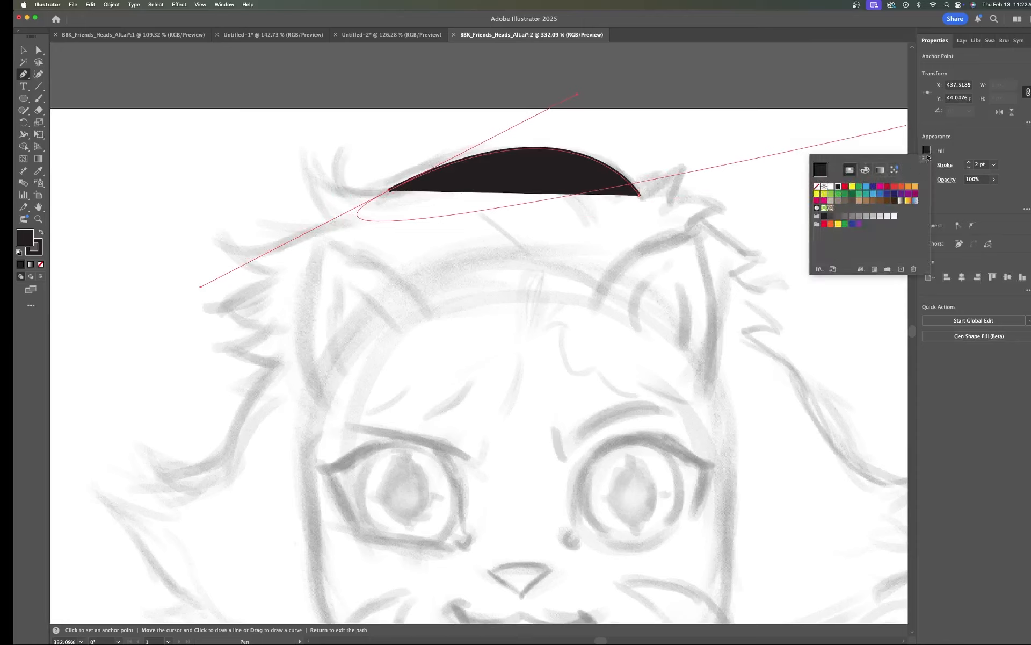
{"action": "left_click", "coordinate": [818, 188]}
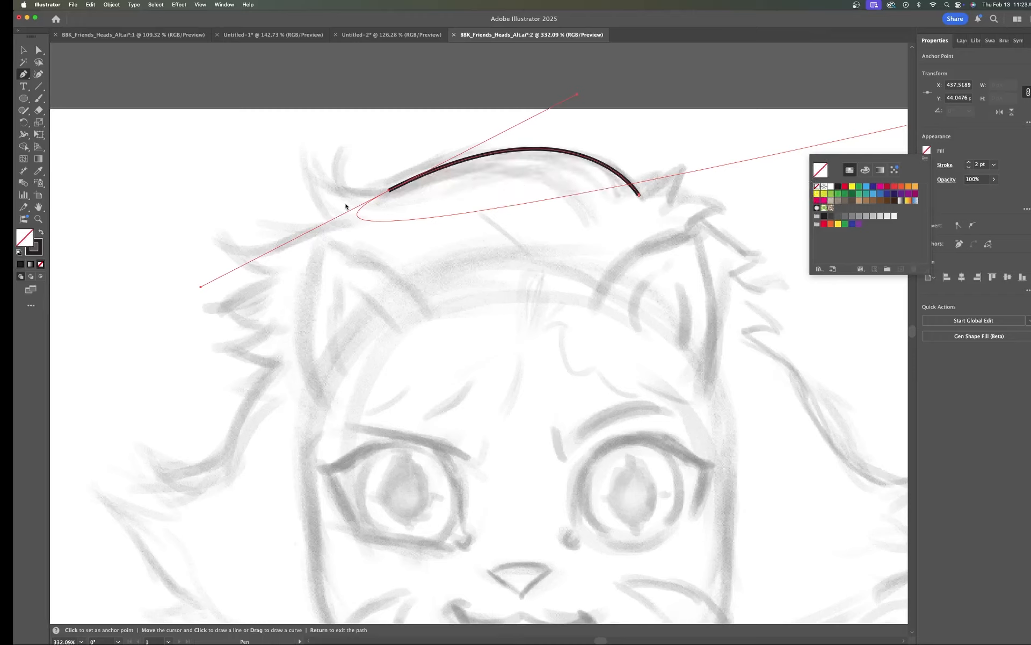
{"action": "left_click", "coordinate": [973, 149]}
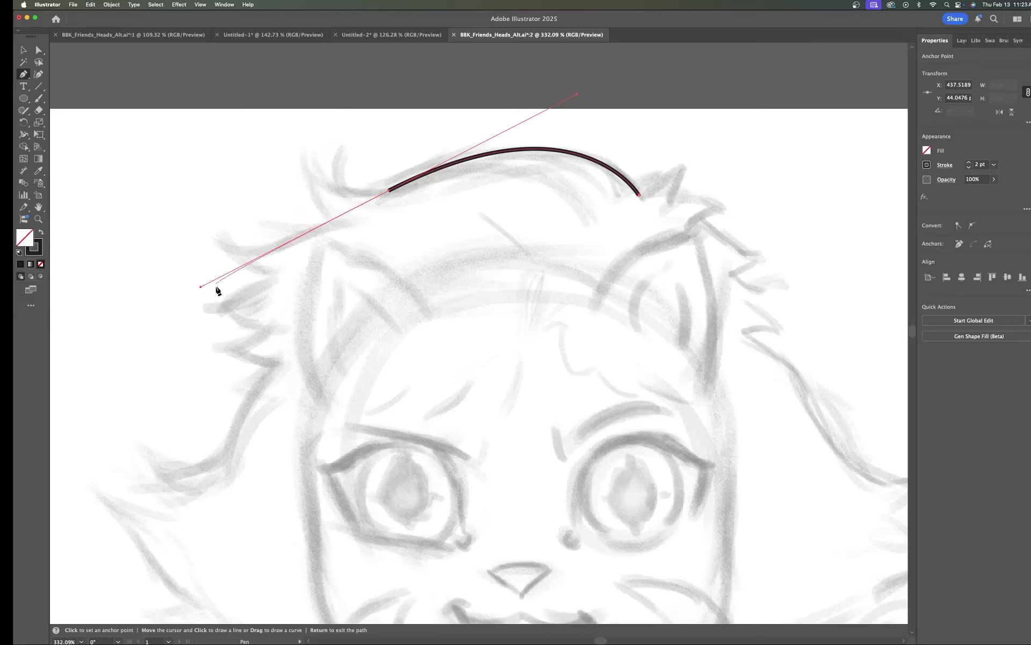
{"action": "key", "text": "super"}
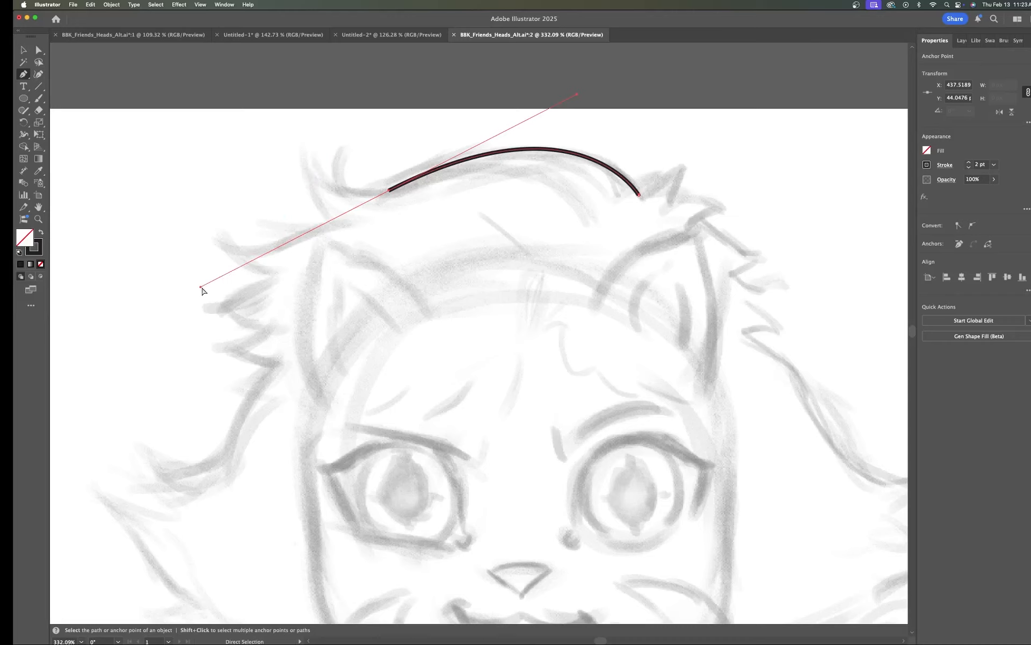
{"action": "left_click", "coordinate": [208, 286], "text": "super"}
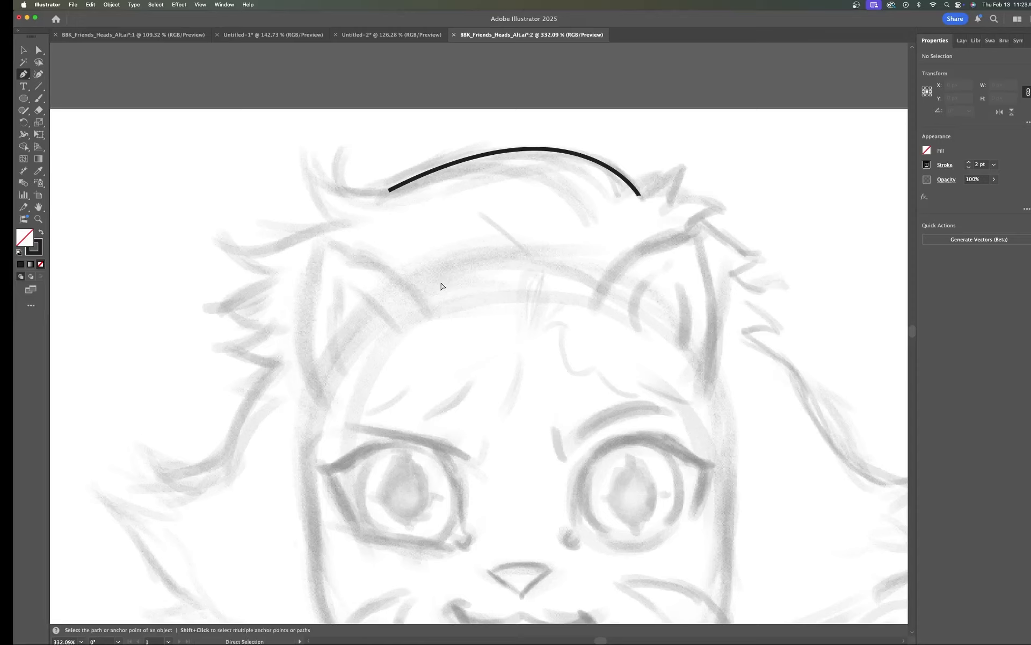
{"action": "key", "text": "super+z"}
{"action": "key", "text": "super+z"}
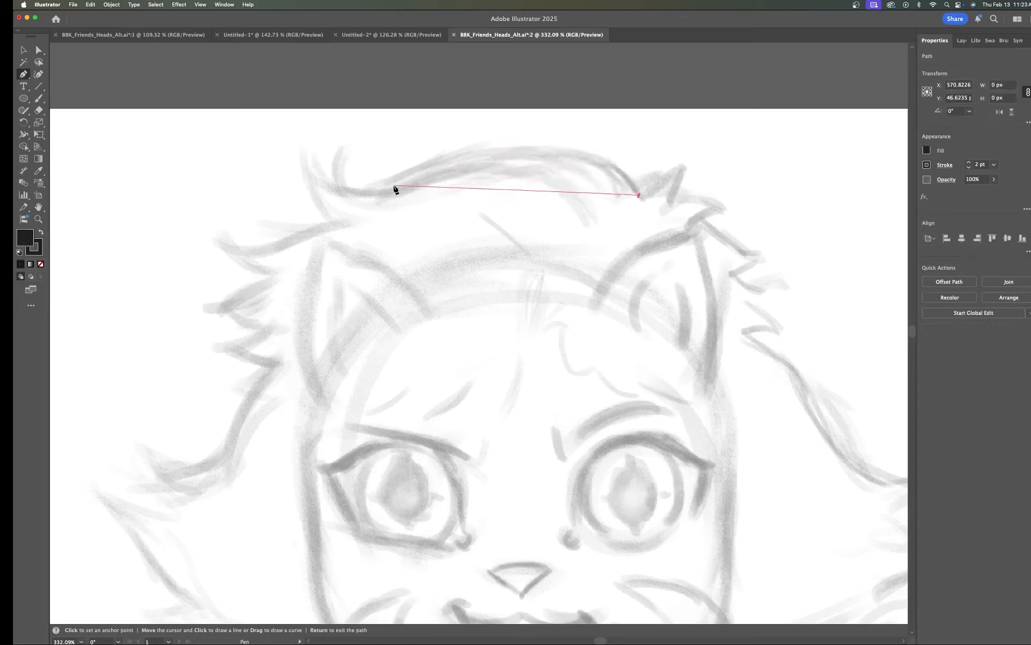
Step: Add a curved anchor at the left of the hair top with no fill, and pull its outgoing handle back toward the anchor
{"action": "left_click_drag", "start_coordinate": [395, 188], "coordinate": [216, 280]}
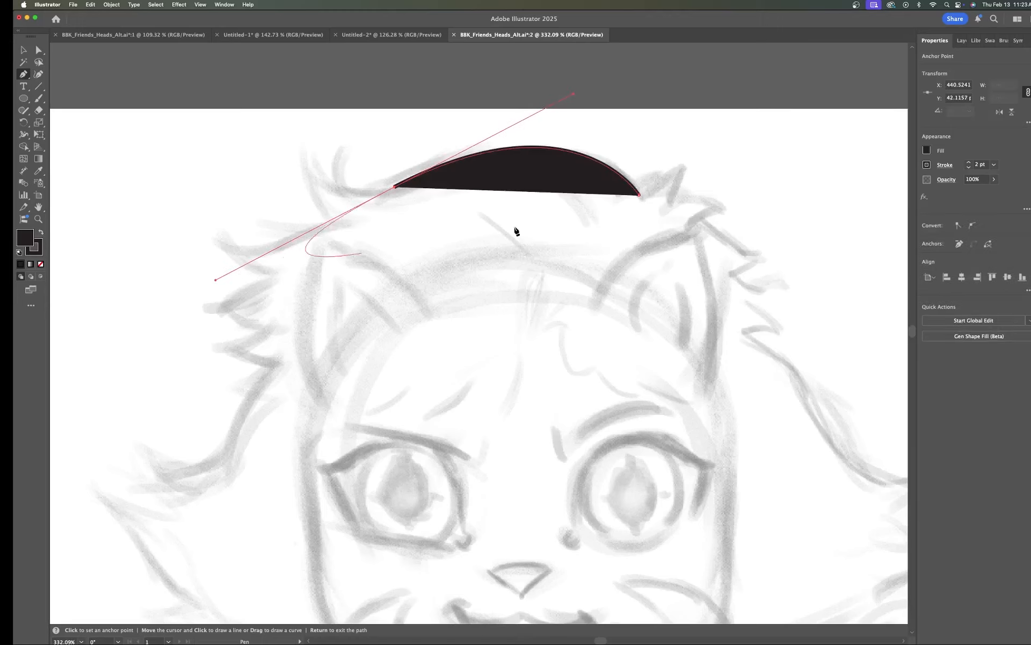
{"action": "left_click", "coordinate": [928, 151]}
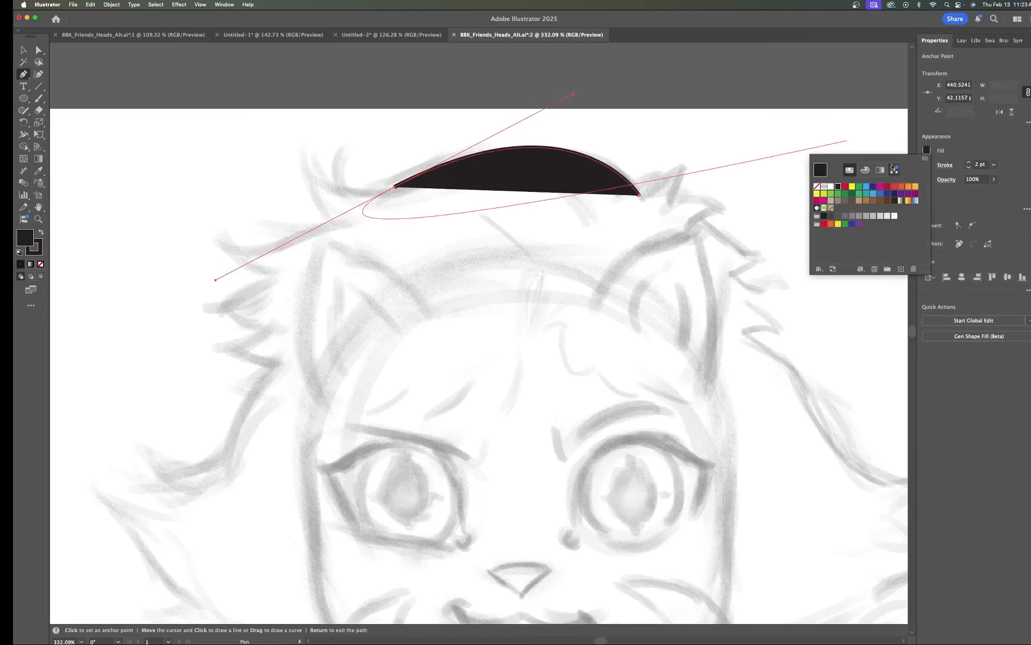
{"action": "left_click", "coordinate": [817, 187]}
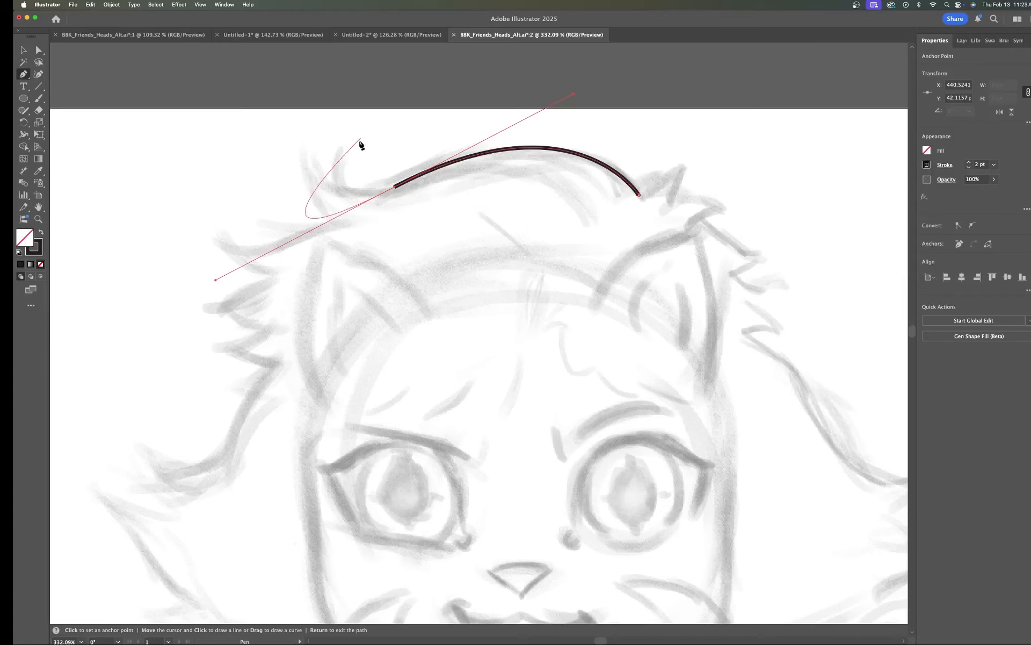
{"action": "key", "text": "super"}
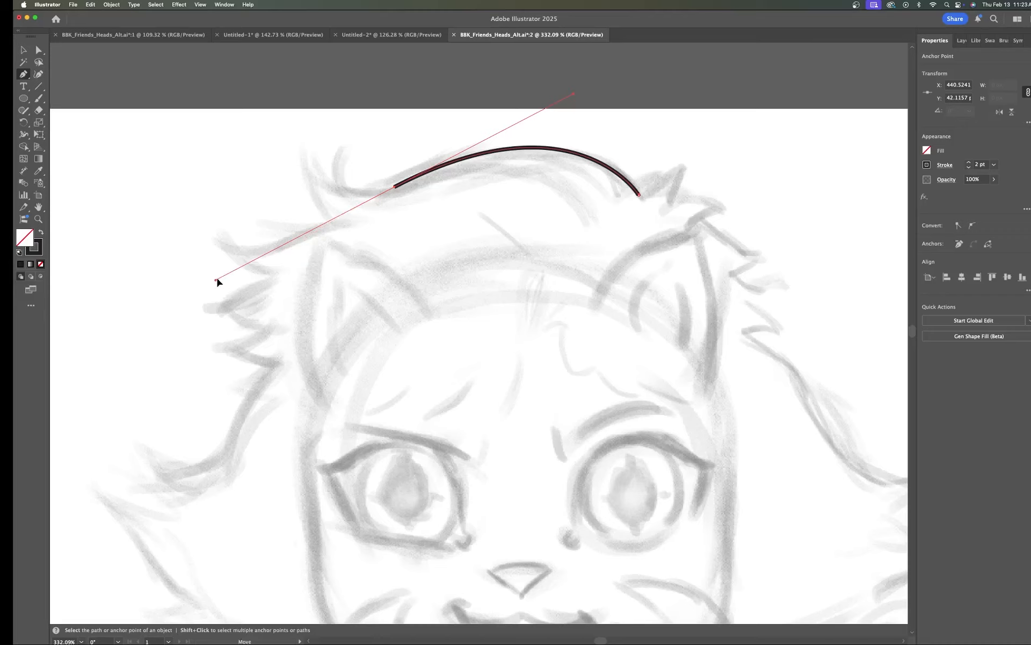
{"action": "left_click_drag", "start_coordinate": [215, 280], "coordinate": [386, 194]}
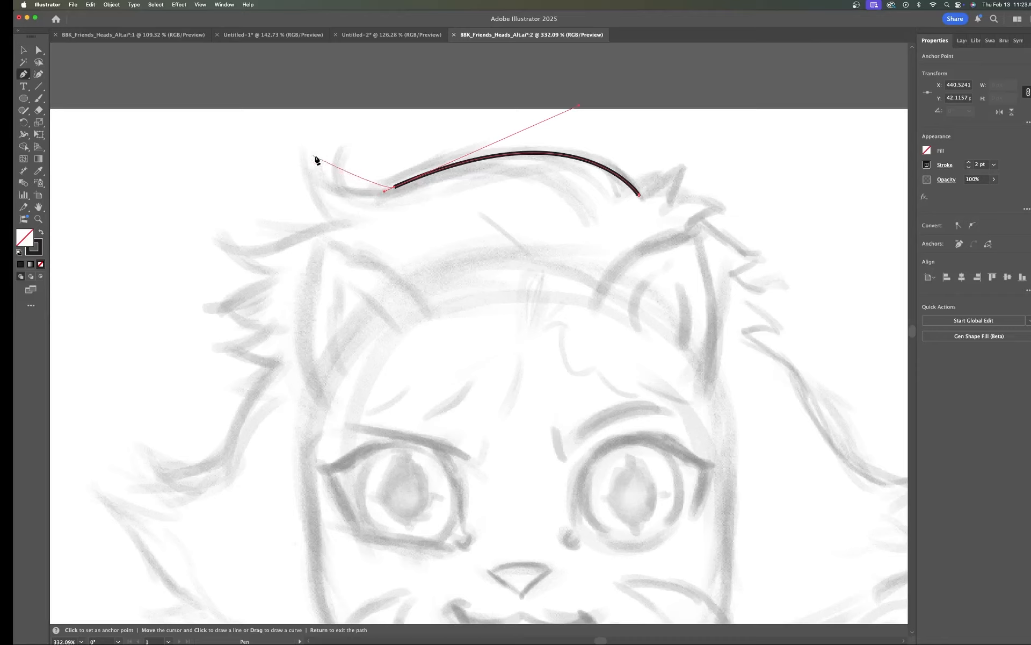
Step: Extend the path into a pointed hair tip, converting the tip anchor to a corner and curving back down
{"action": "mouse_move", "coordinate": [344, 147]}
{"action": "left_mouse_down"}
{"action": "mouse_move", "coordinate": [391, 108]}
{"action": "mouse_move", "coordinate": [373, 72]}
{"action": "mouse_move", "coordinate": [379, 88]}
{"action": "left_mouse_up"}
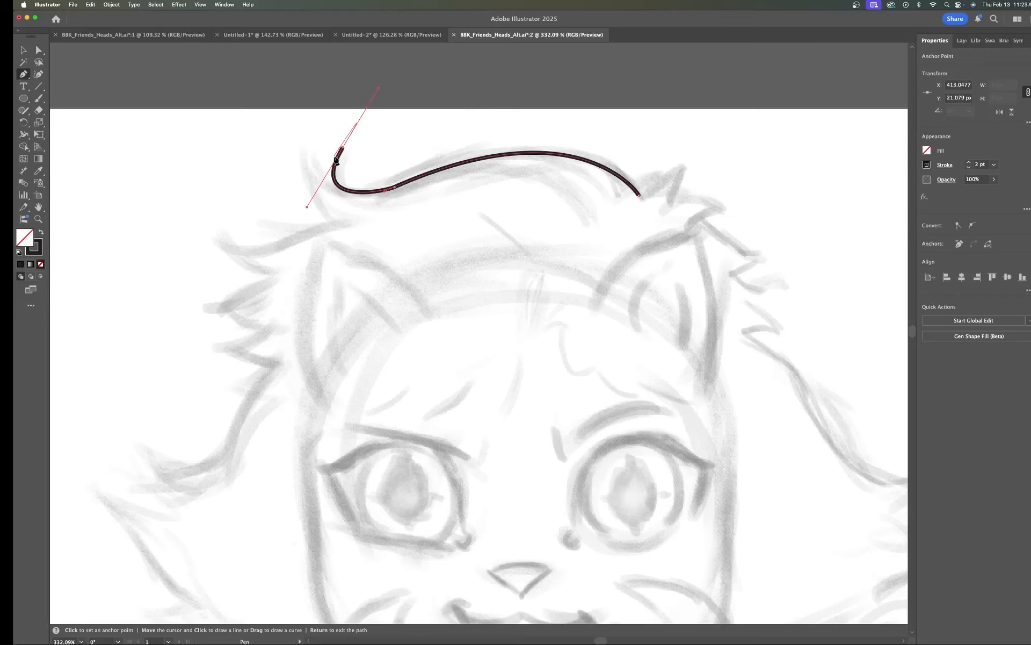
{"action": "key", "text": "alt"}
{"action": "key", "text": "alt"}
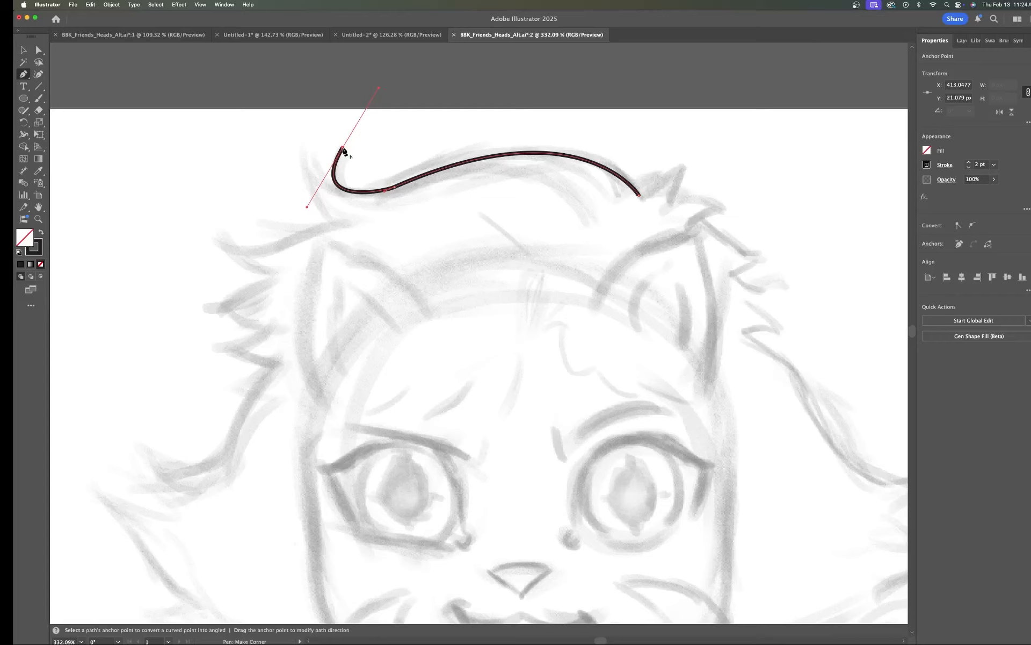
{"action": "left_click", "coordinate": [343, 149]}
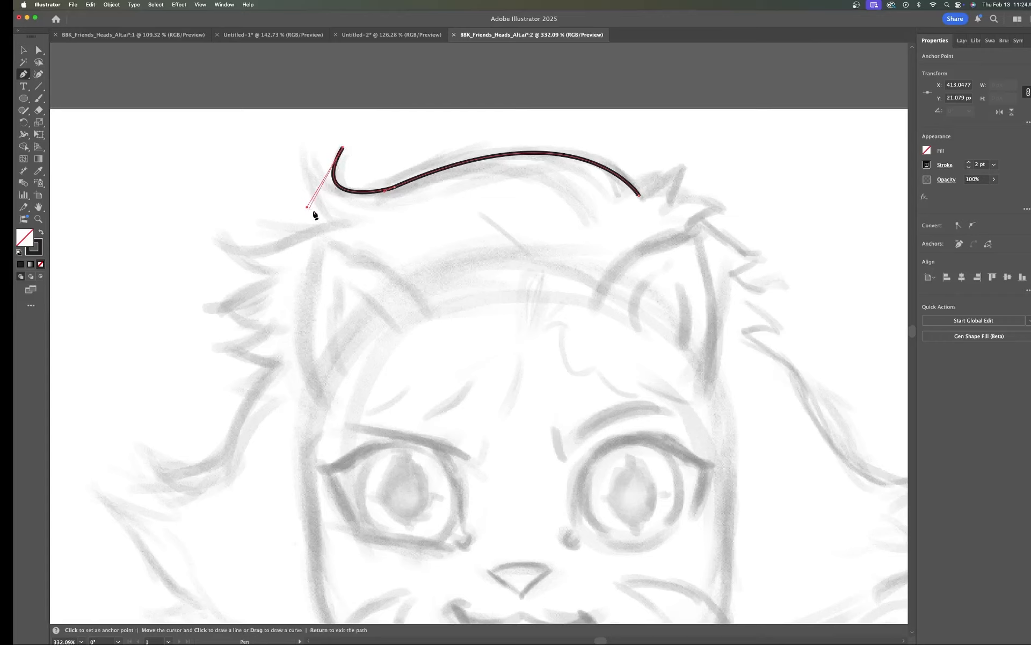
{"action": "left_click_drag", "start_coordinate": [336, 220], "coordinate": [387, 245]}
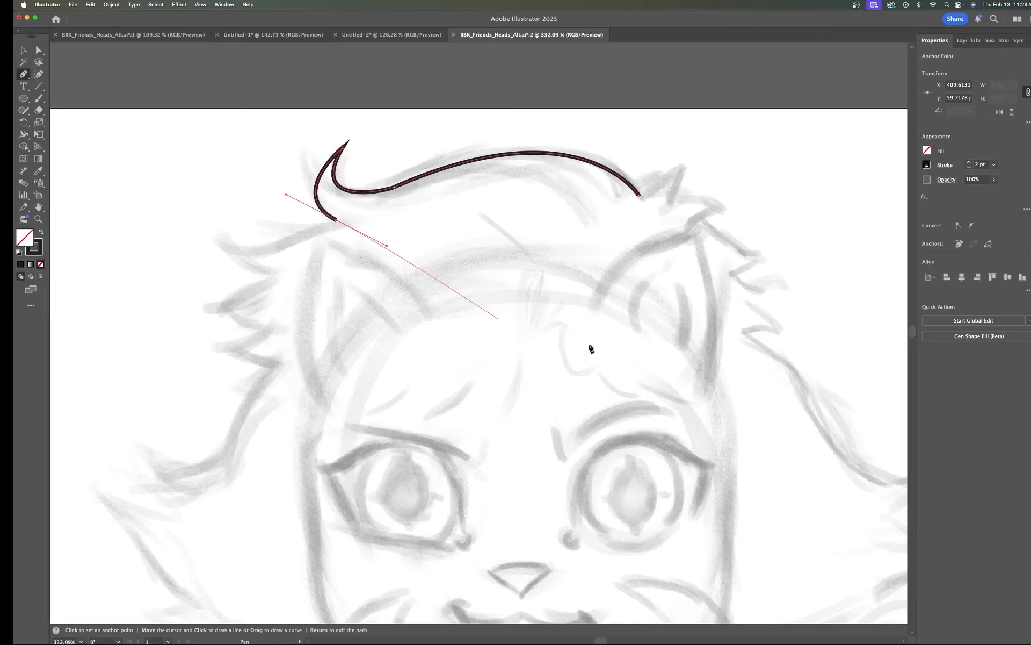
Step: Increase the hair path's stroke weight to 5 pt
{"action": "left_click", "coordinate": [968, 163]}
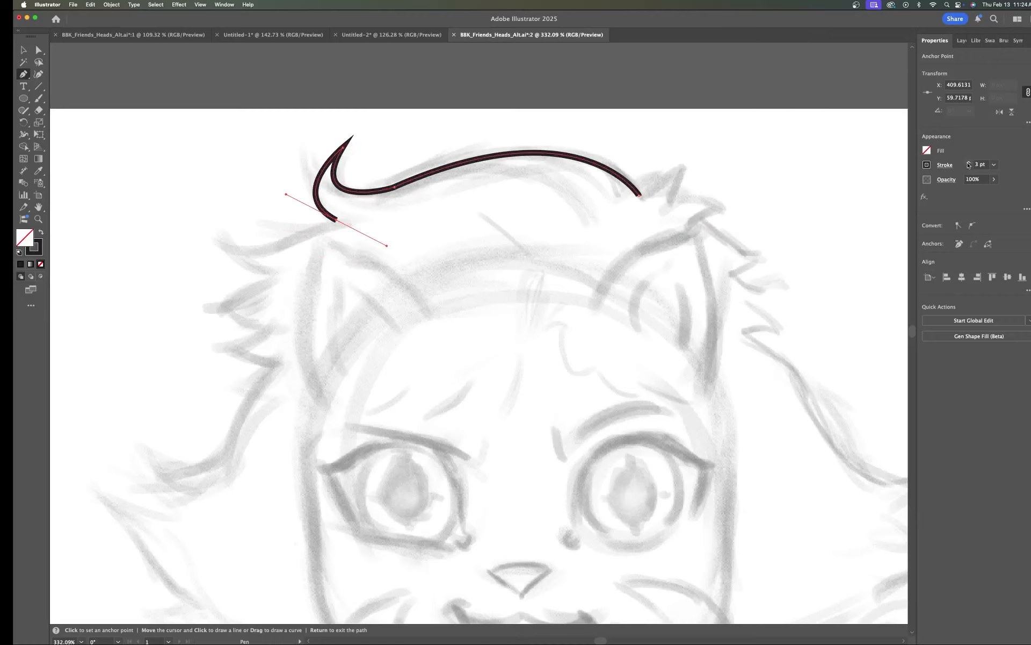
{"action": "left_click", "coordinate": [969, 163]}
{"action": "left_click", "coordinate": [969, 162]}
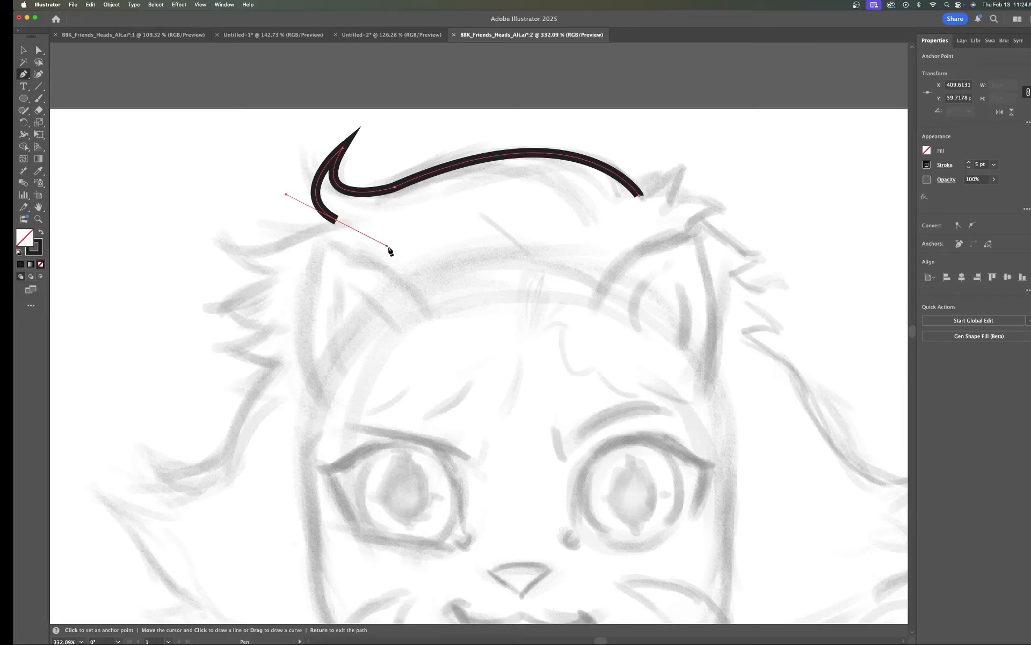
Step: Extend the hair path into a second pointed tip at the left, making the tip a corner anchor and curving back down to the right
{"action": "key", "text": "super"}
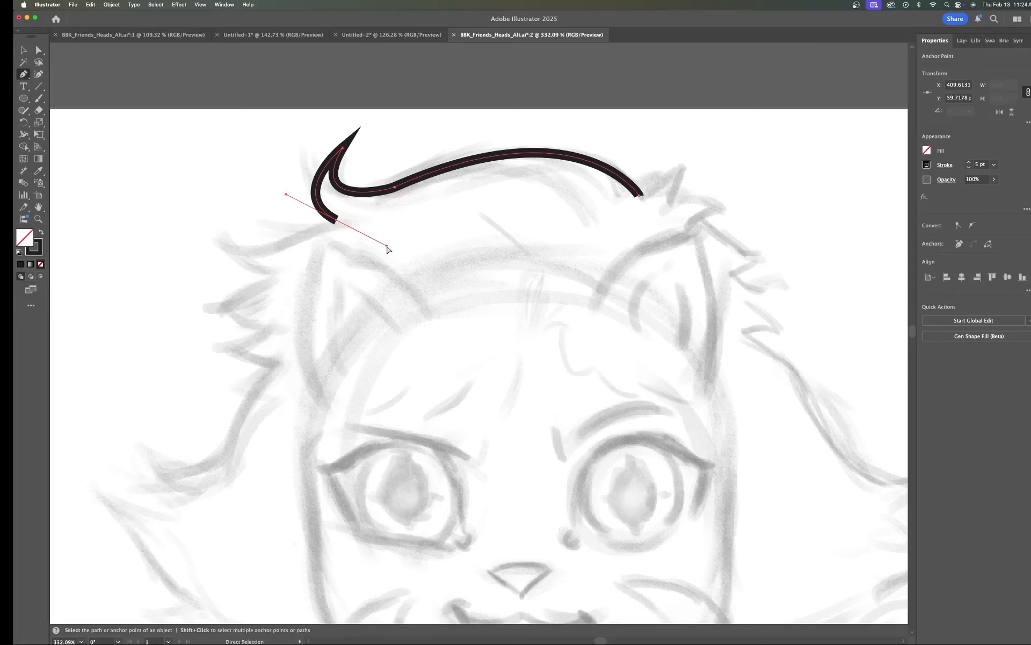
{"action": "key", "text": "super"}
{"action": "left_click_drag", "start_coordinate": [387, 248], "coordinate": [340, 223]}
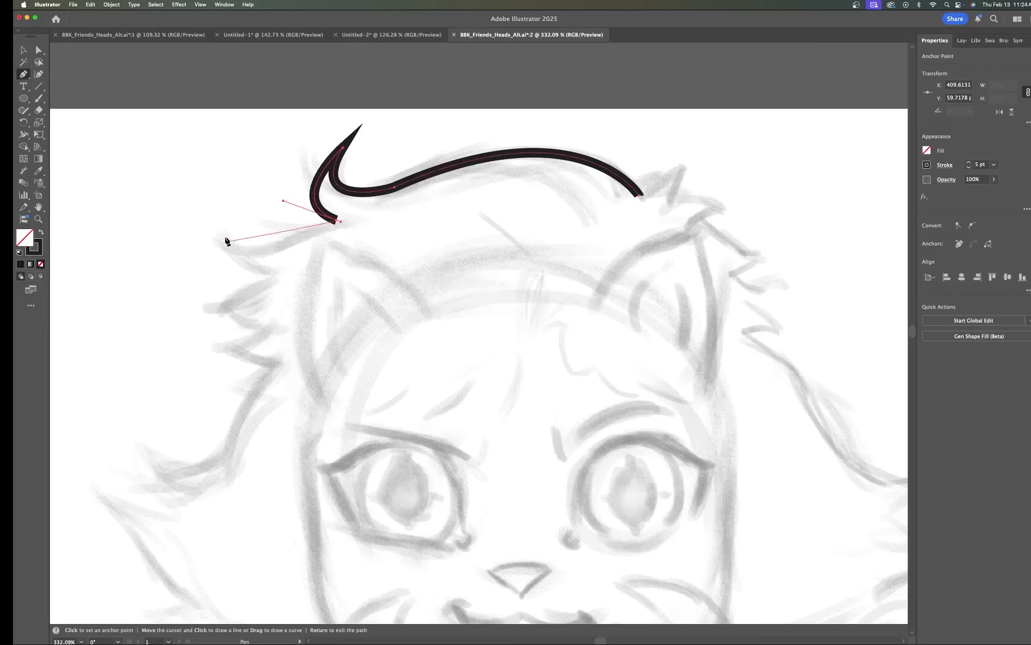
{"action": "mouse_move", "coordinate": [220, 234]}
{"action": "left_mouse_down"}
{"action": "mouse_move", "coordinate": [199, 172]}
{"action": "mouse_move", "coordinate": [189, 188]}
{"action": "mouse_move", "coordinate": [198, 190]}
{"action": "left_mouse_up"}
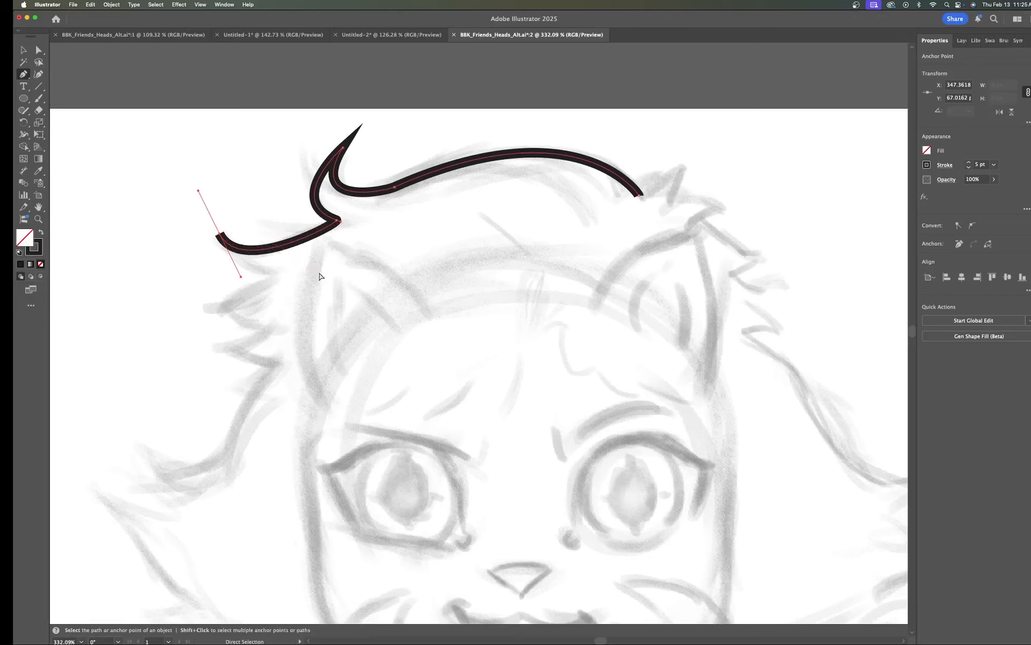
{"action": "key", "text": "super+z"}
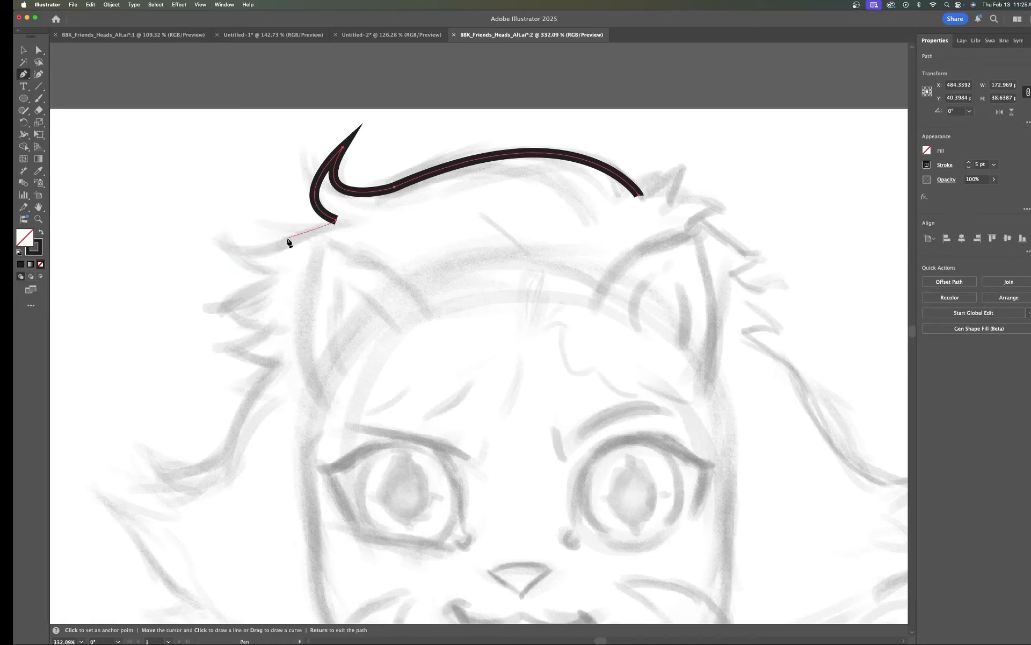
{"action": "left_click_drag", "start_coordinate": [288, 238], "coordinate": [259, 256]}
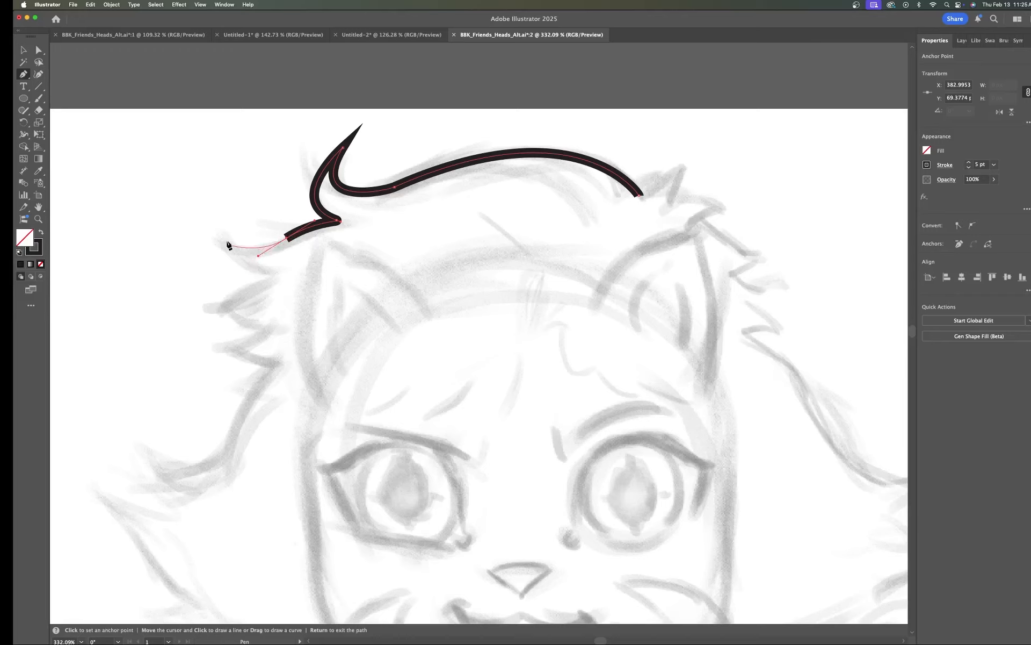
{"action": "left_click_drag", "start_coordinate": [228, 227], "coordinate": [229, 197]}
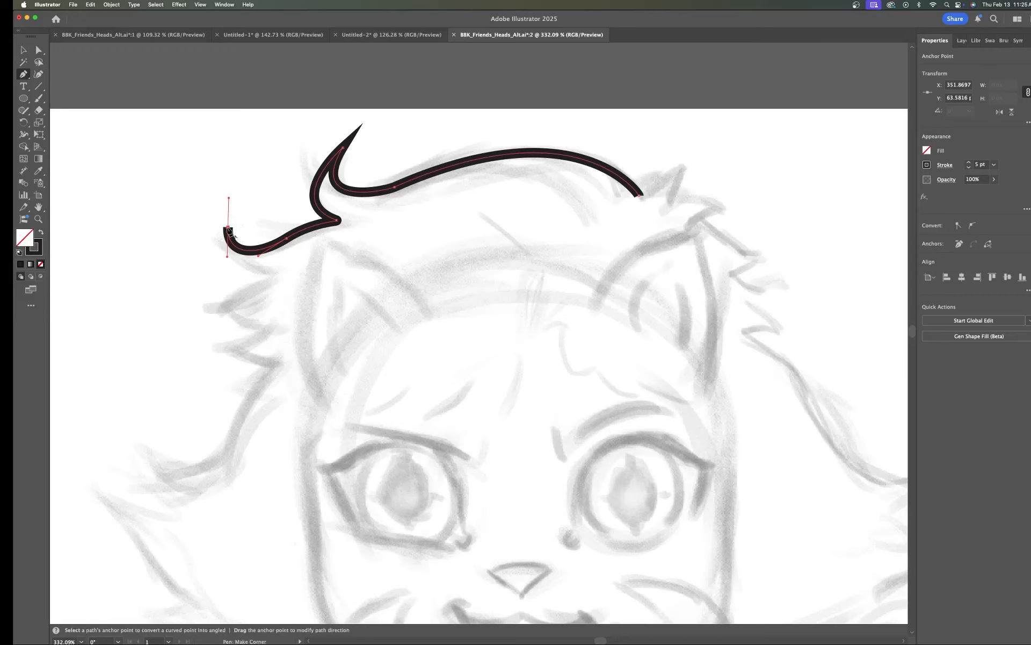
{"action": "left_click", "coordinate": [230, 230]}
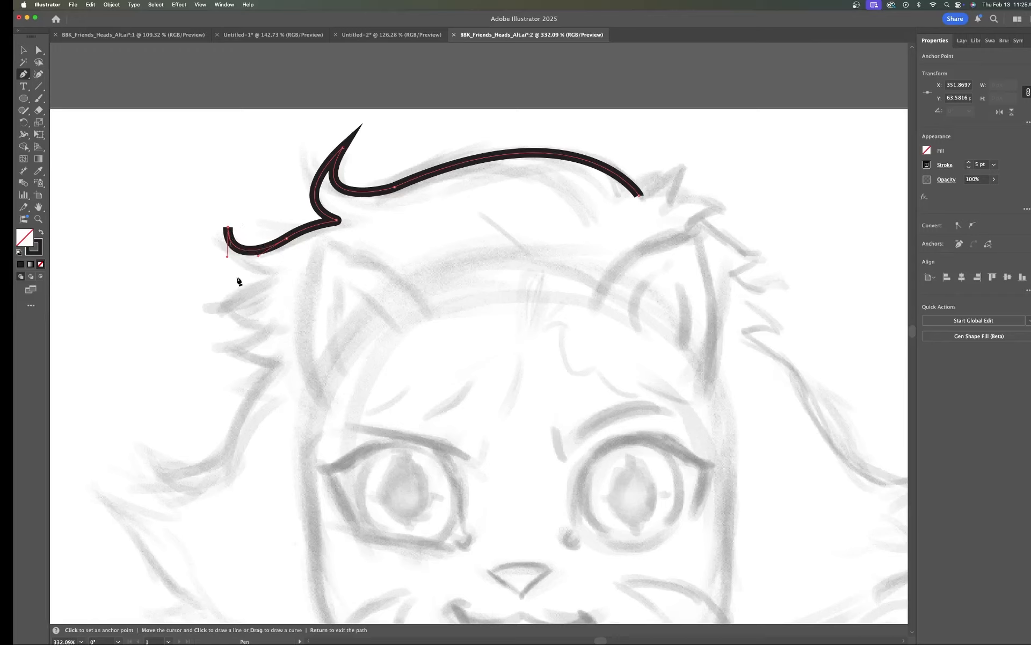
{"action": "left_click_drag", "start_coordinate": [269, 277], "coordinate": [319, 265]}
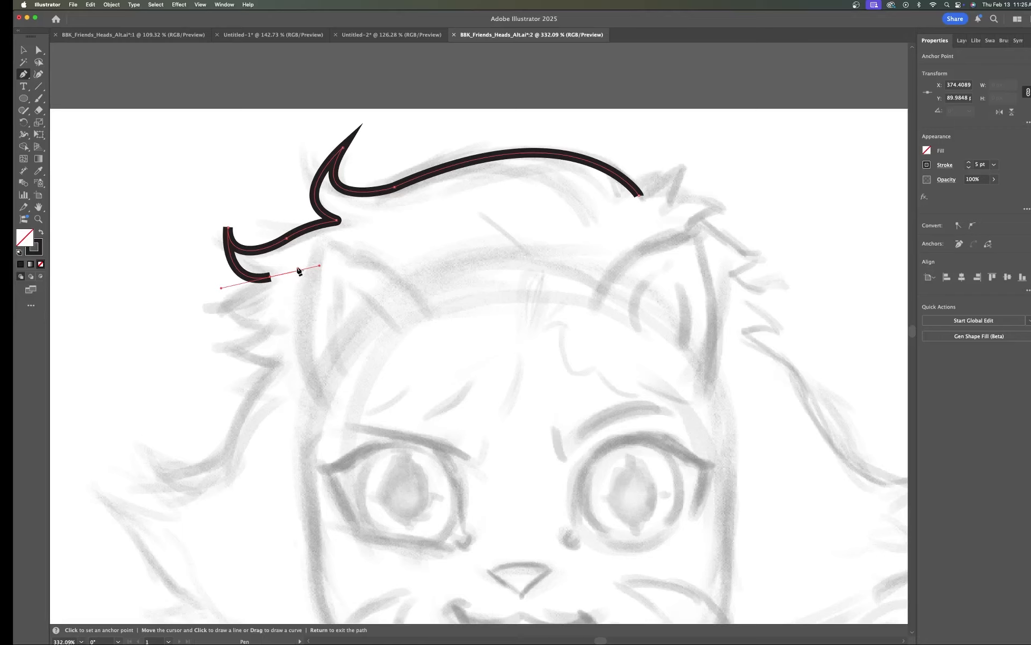
Step: Sharpen the second hair tip by adjusting its anchor and direction handles with Direct Selection
{"action": "key", "text": "a"}
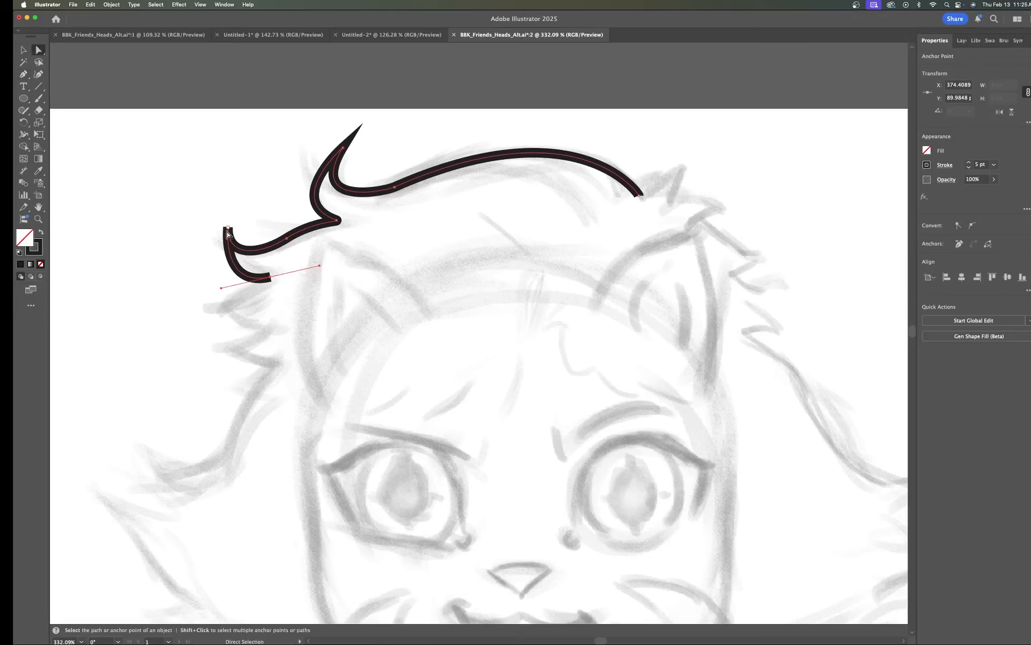
{"action": "left_click", "coordinate": [229, 231]}
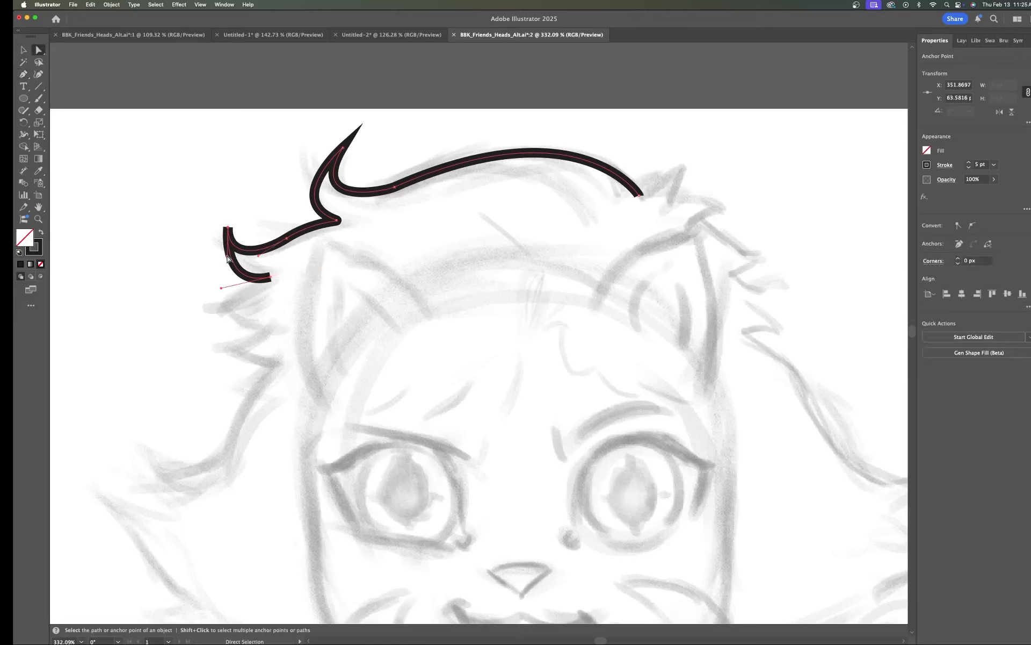
{"action": "mouse_move", "coordinate": [227, 260]}
{"action": "left_mouse_down"}
{"action": "mouse_move", "coordinate": [219, 260]}
{"action": "mouse_move", "coordinate": [240, 259]}
{"action": "left_mouse_up"}
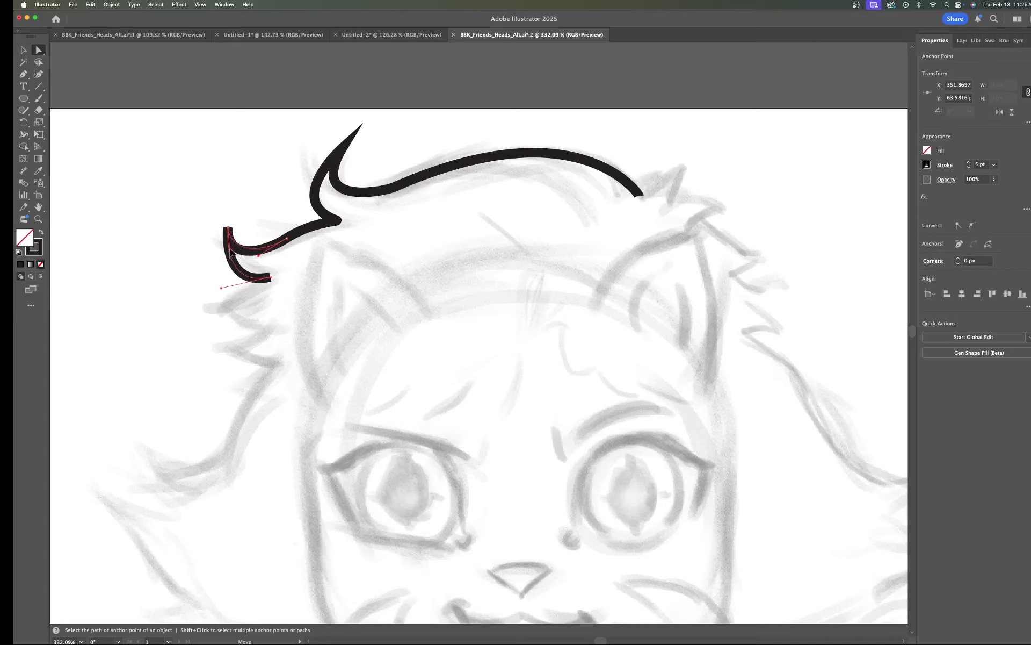
{"action": "left_click_drag", "start_coordinate": [233, 253], "coordinate": [240, 249]}
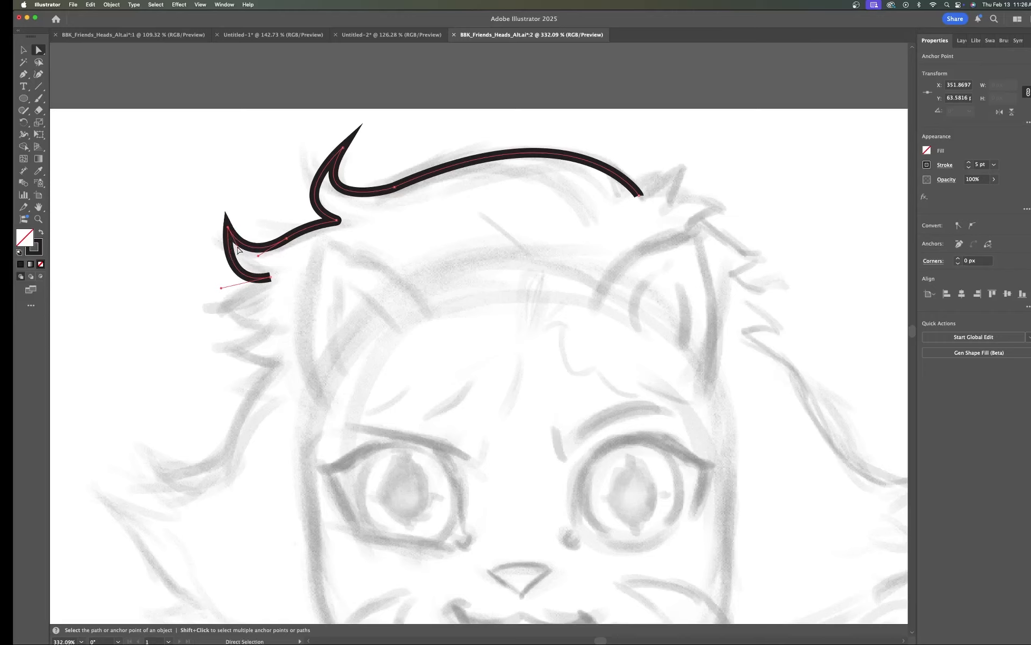
{"action": "left_click", "coordinate": [238, 251]}
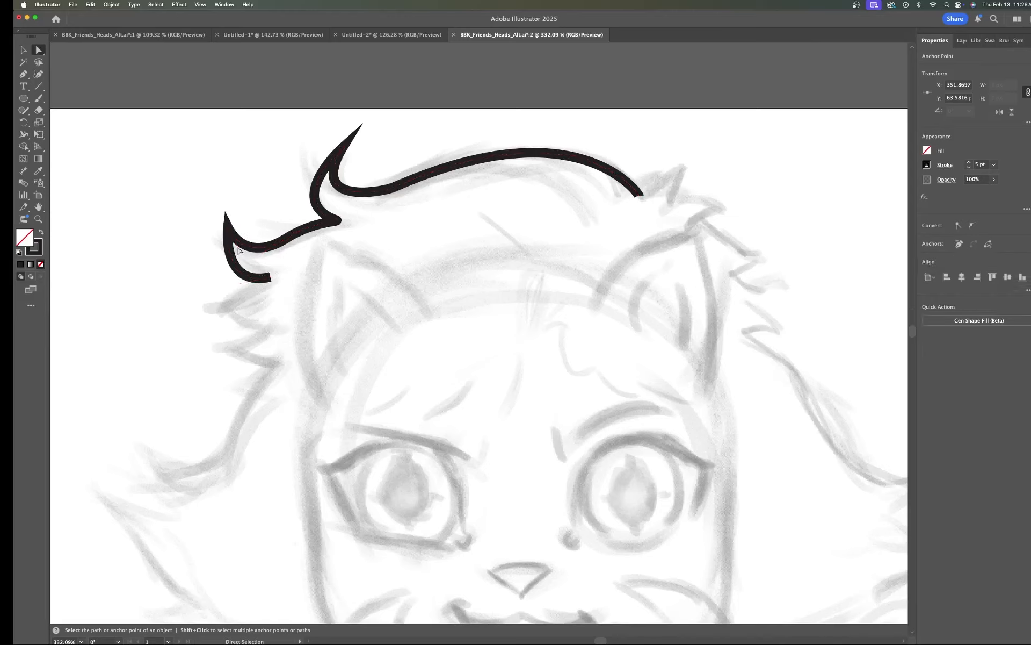
{"action": "left_click", "coordinate": [229, 228]}
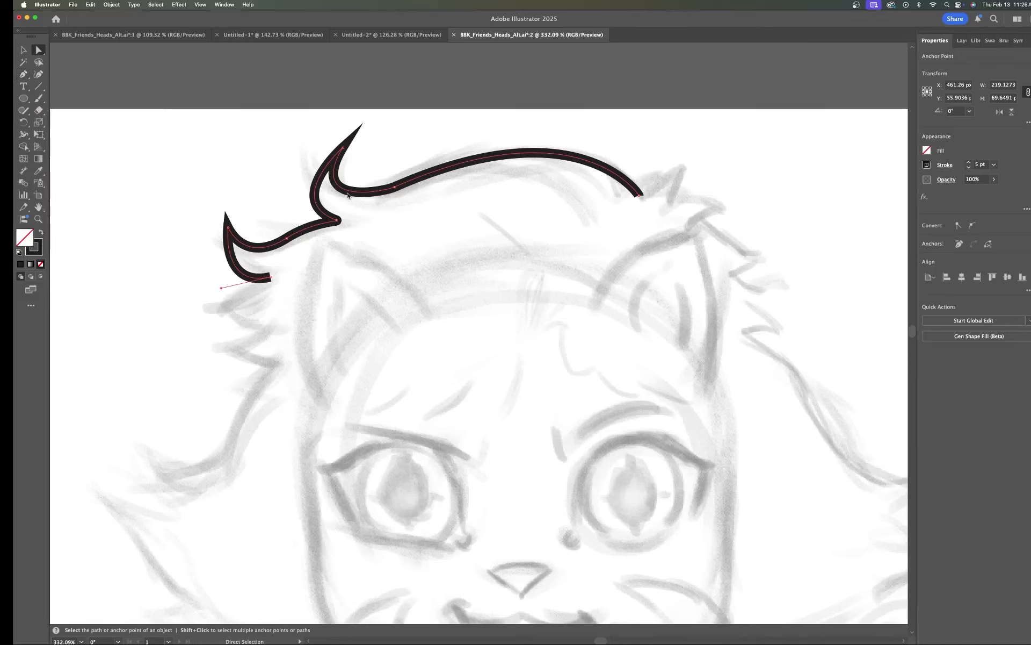
Step: Continue the hair path from its end with a third pointed tip, converting it to a corner and curving back right, then end the path
{"action": "key", "text": "p"}
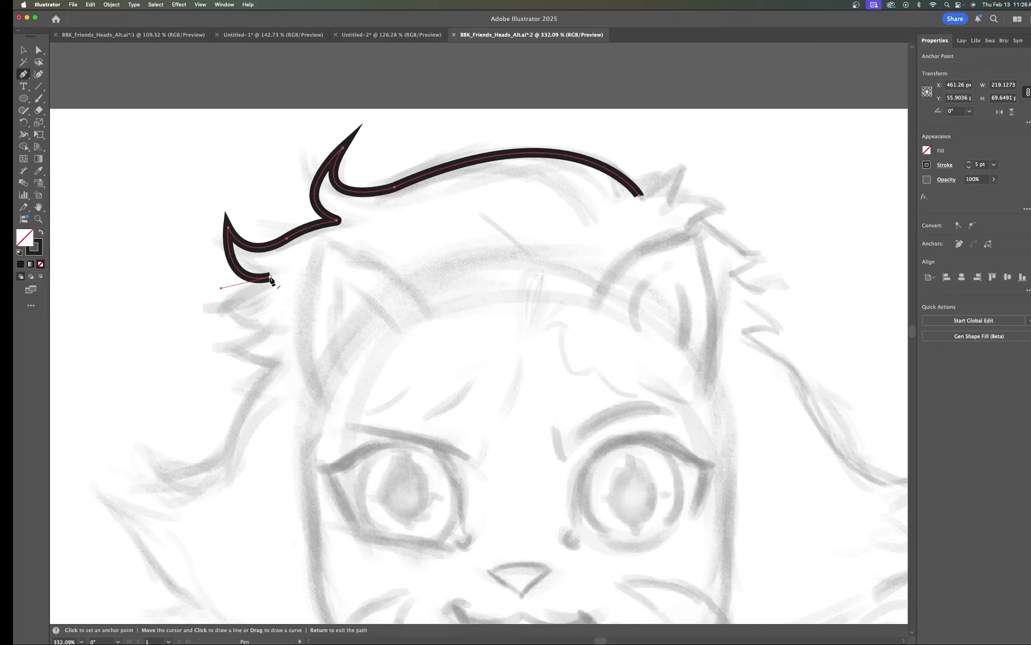
{"action": "left_click", "coordinate": [271, 277]}
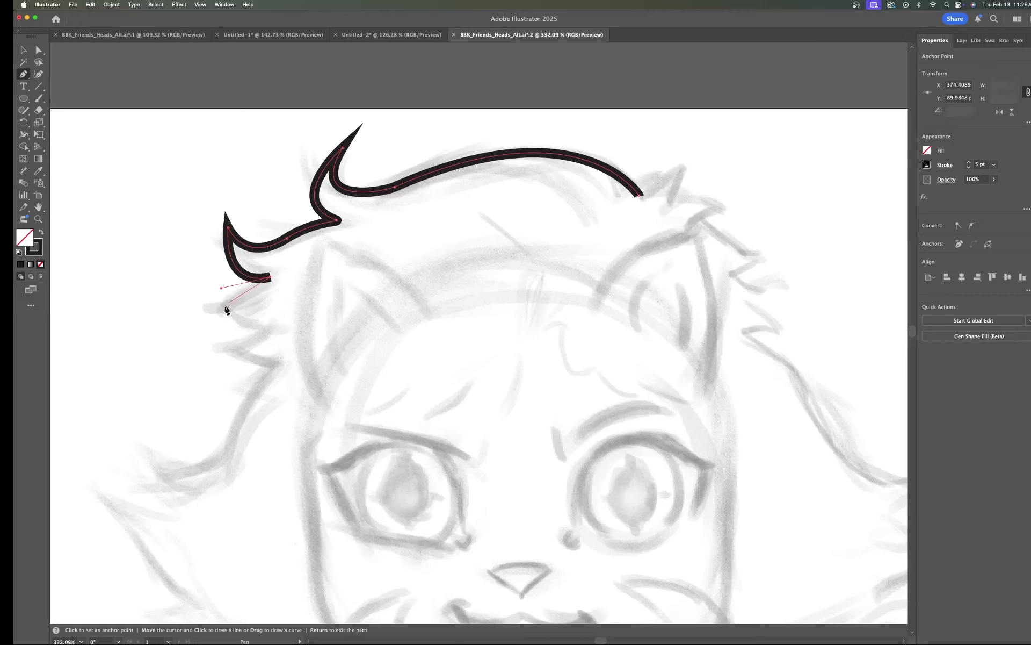
{"action": "left_click_drag", "start_coordinate": [212, 309], "coordinate": [182, 308]}
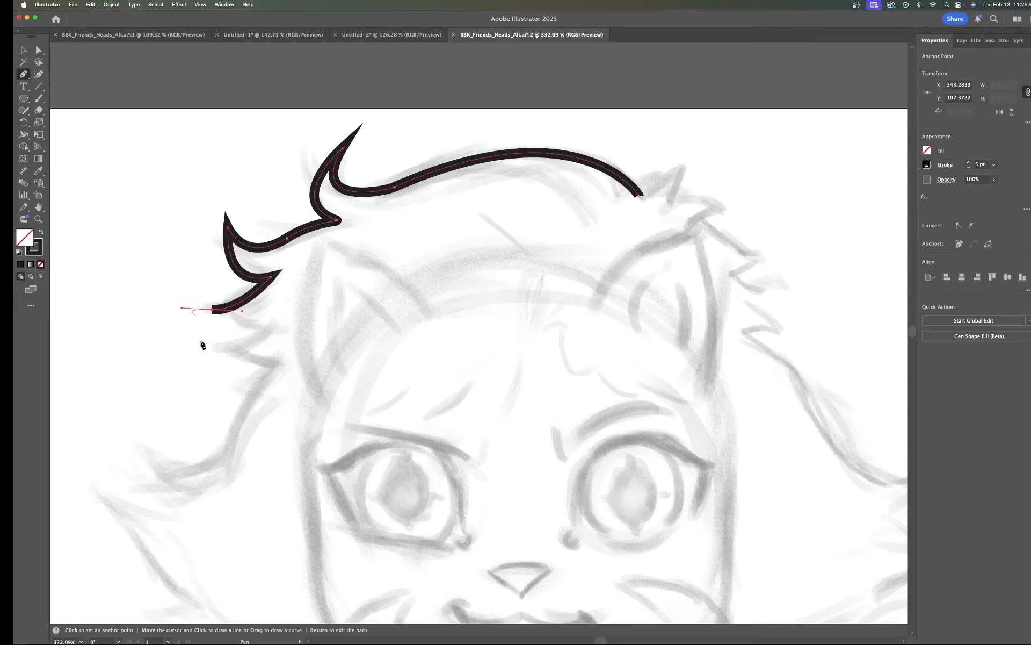
{"action": "left_click", "coordinate": [212, 310]}
{"action": "left_click_drag", "start_coordinate": [270, 327], "coordinate": [299, 318]}
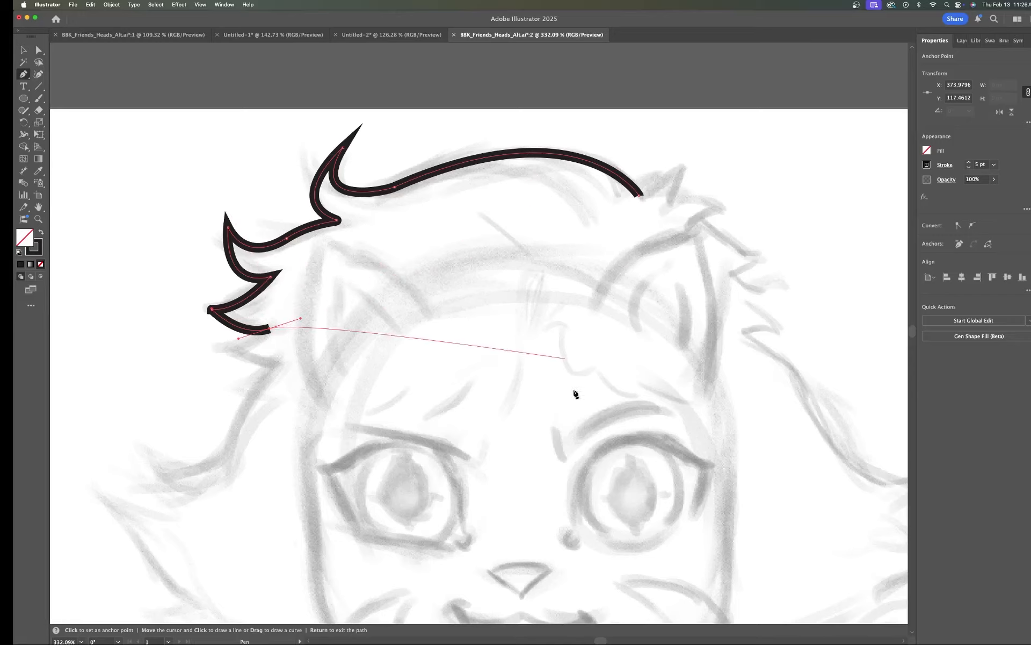
{"action": "left_click_drag", "start_coordinate": [486, 463], "coordinate": [472, 370]}
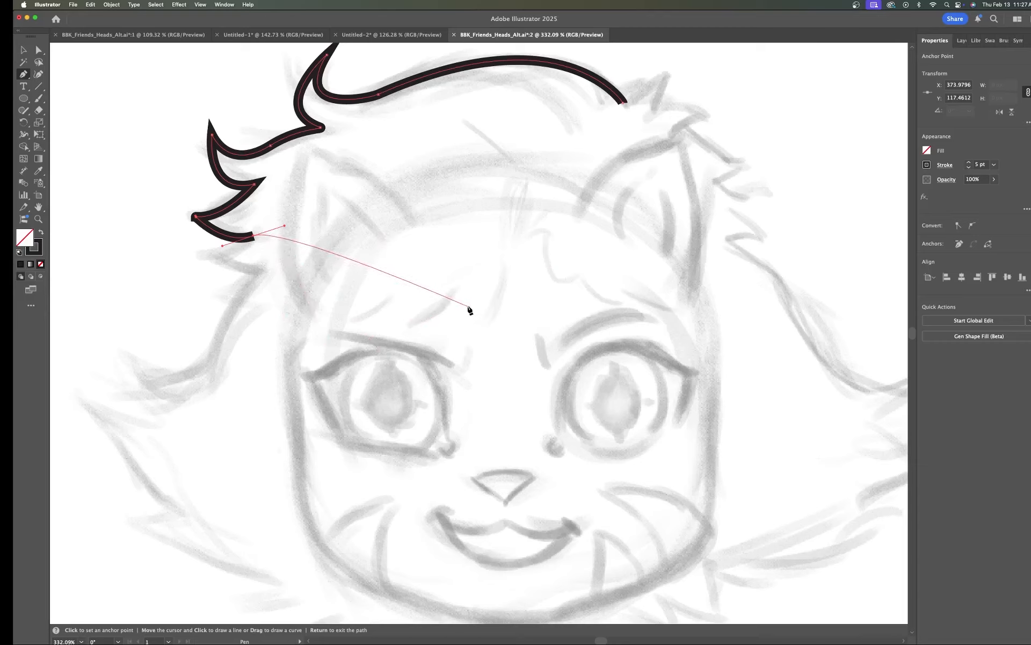
{"action": "key", "text": "Return"}
Step: Reshape the third hair tip into a sharp point by adjusting its anchor's direction handles
{"action": "key", "text": "a"}
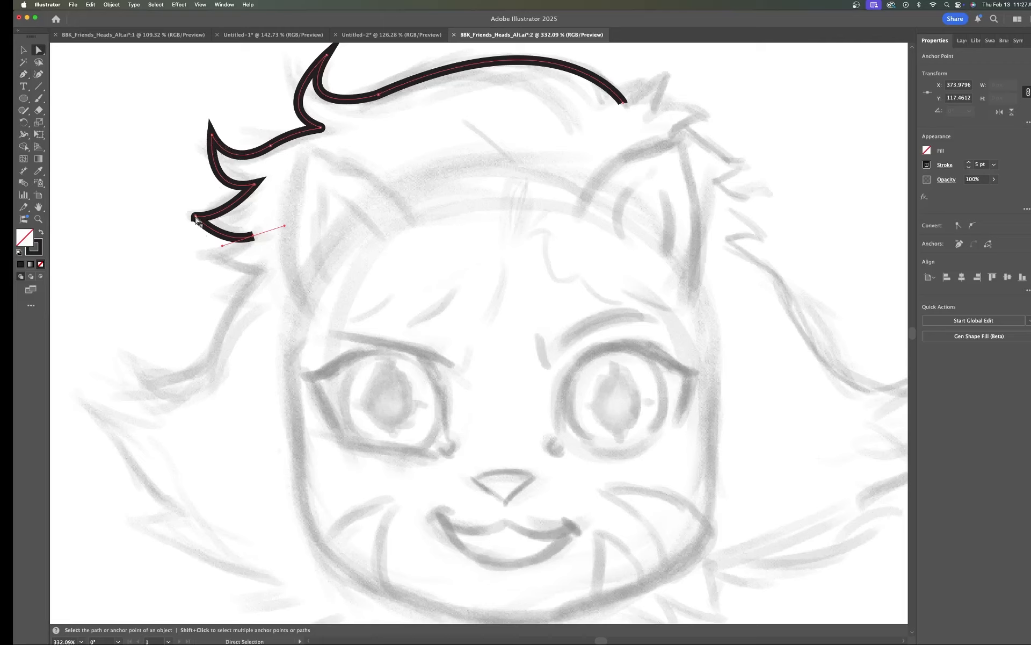
{"action": "left_click", "coordinate": [196, 218]}
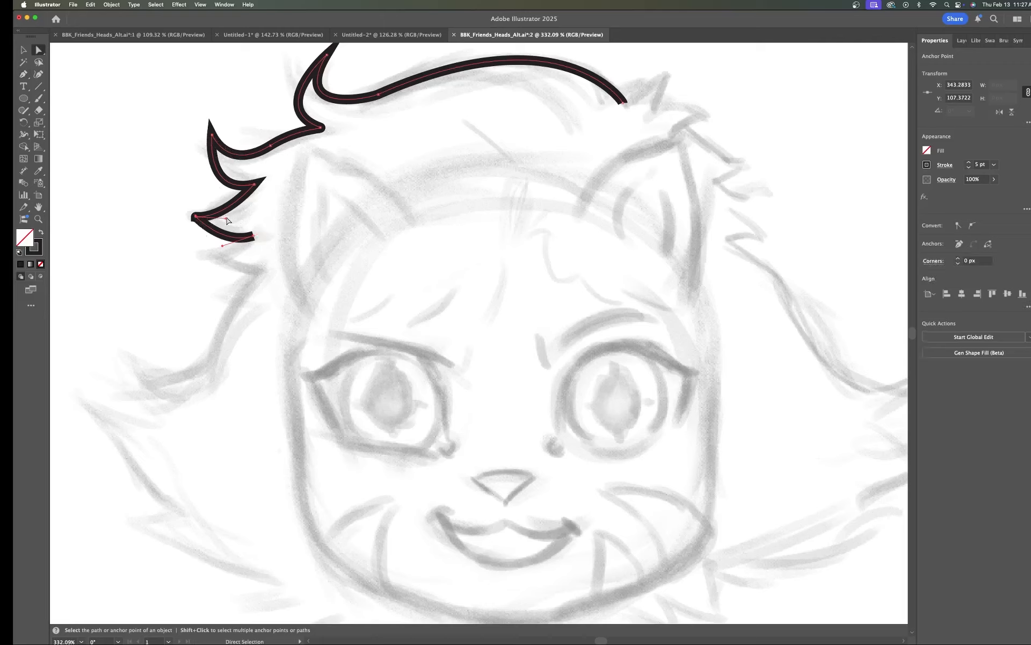
{"action": "mouse_move", "coordinate": [227, 220]}
{"action": "left_mouse_down"}
{"action": "mouse_move", "coordinate": [220, 227]}
{"action": "mouse_move", "coordinate": [207, 202]}
{"action": "mouse_move", "coordinate": [218, 219]}
{"action": "left_mouse_up"}
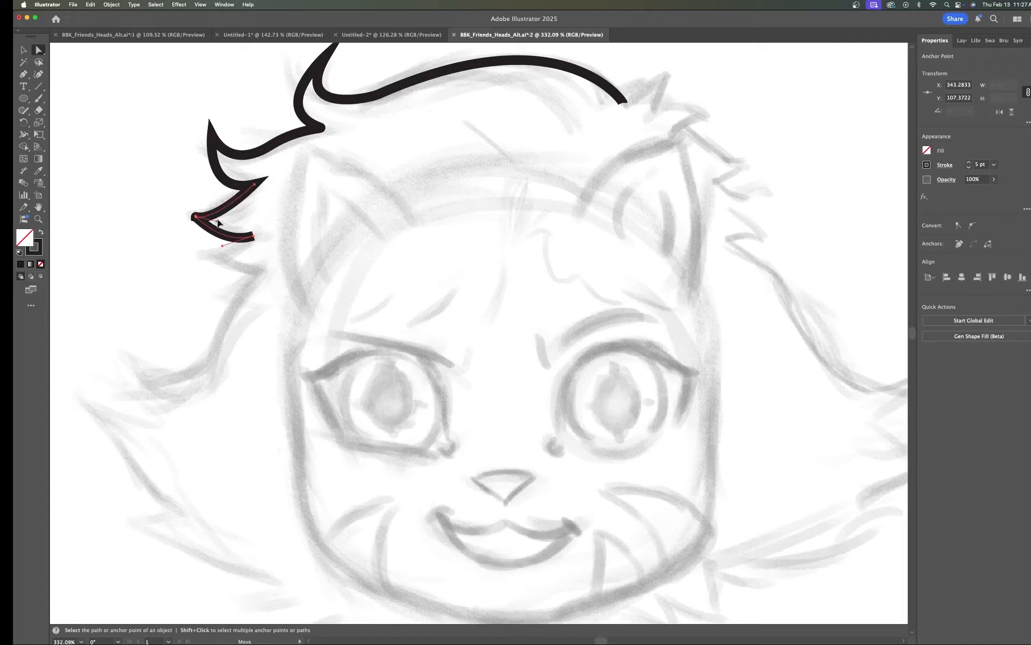
{"action": "scroll", "coordinate": [222, 226], "scroll_direction": "up", "scroll_amount": 10}
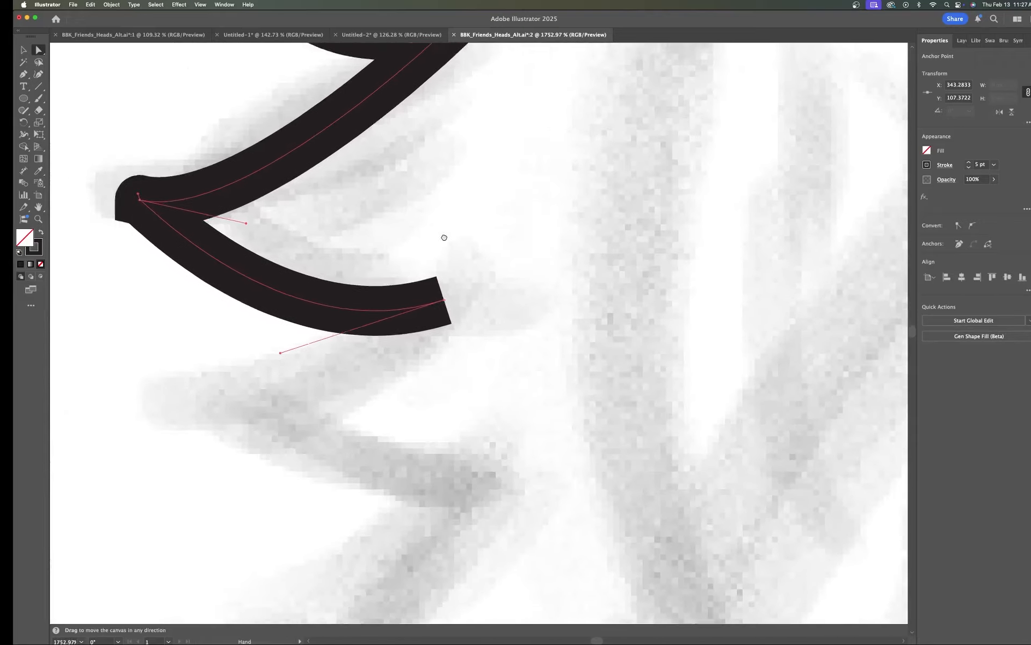
{"action": "left_click_drag", "start_coordinate": [444, 238], "coordinate": [668, 290]}
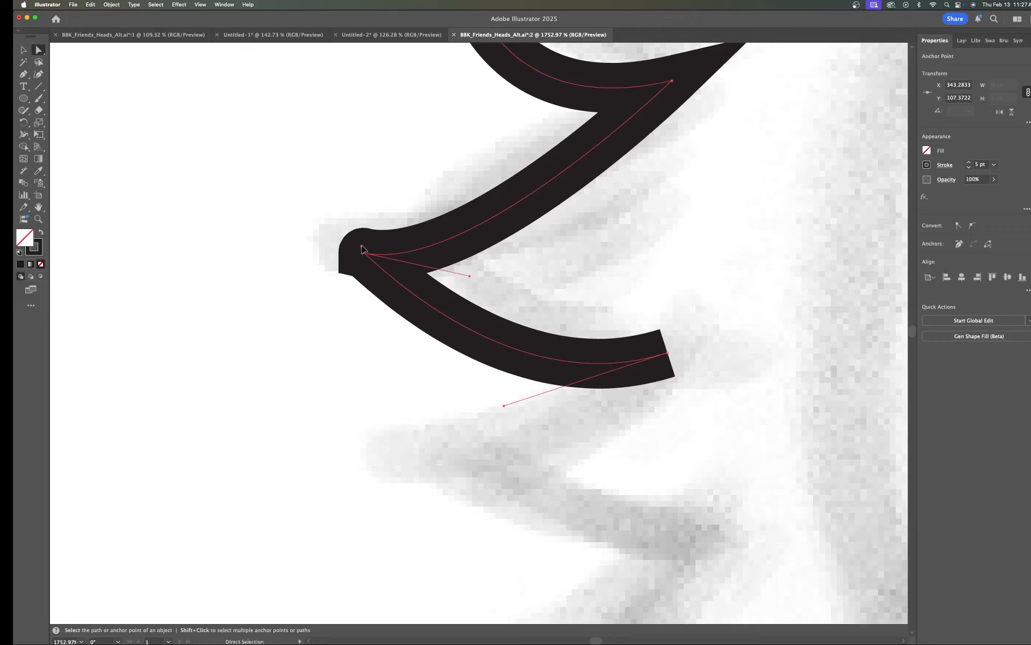
{"action": "left_click_drag", "start_coordinate": [362, 247], "coordinate": [366, 294]}
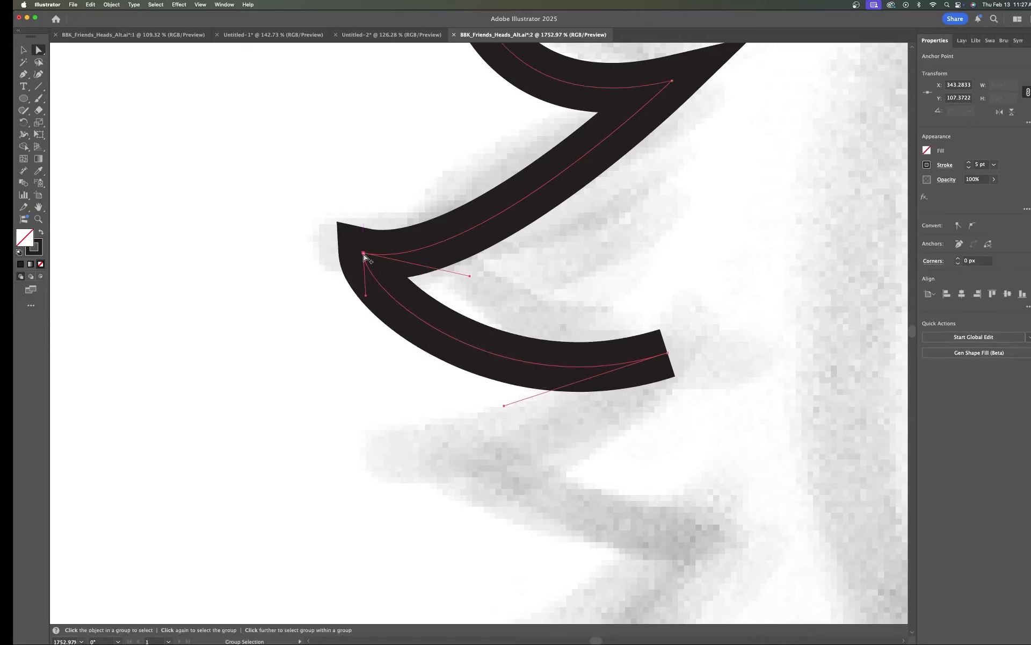
{"action": "left_click", "coordinate": [364, 253], "text": "alt"}
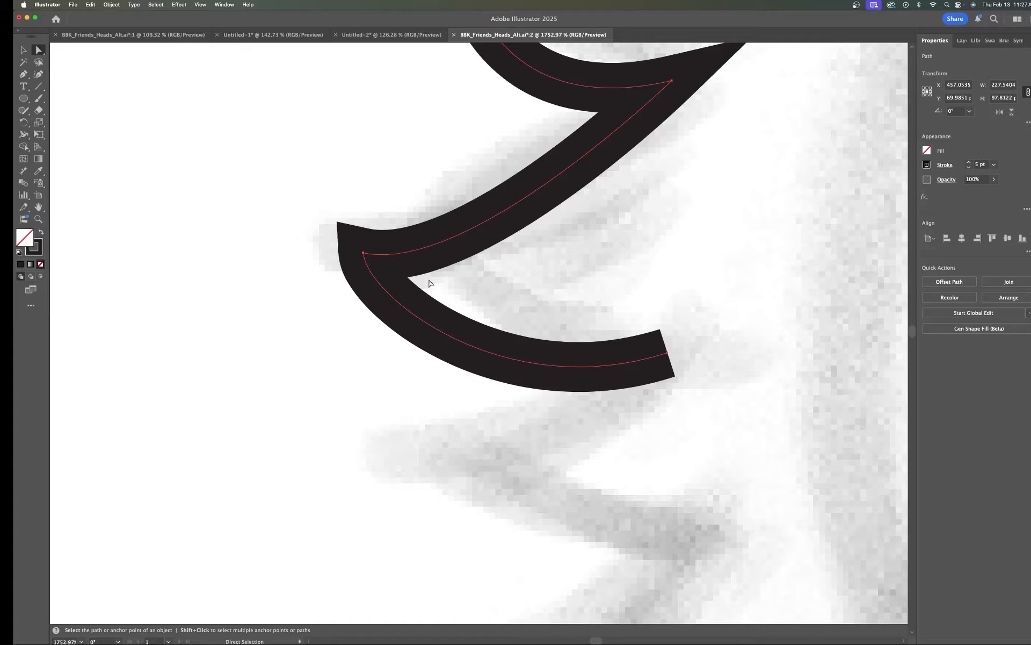
{"action": "scroll", "coordinate": [437, 296], "scroll_direction": "down", "scroll_amount": 10}
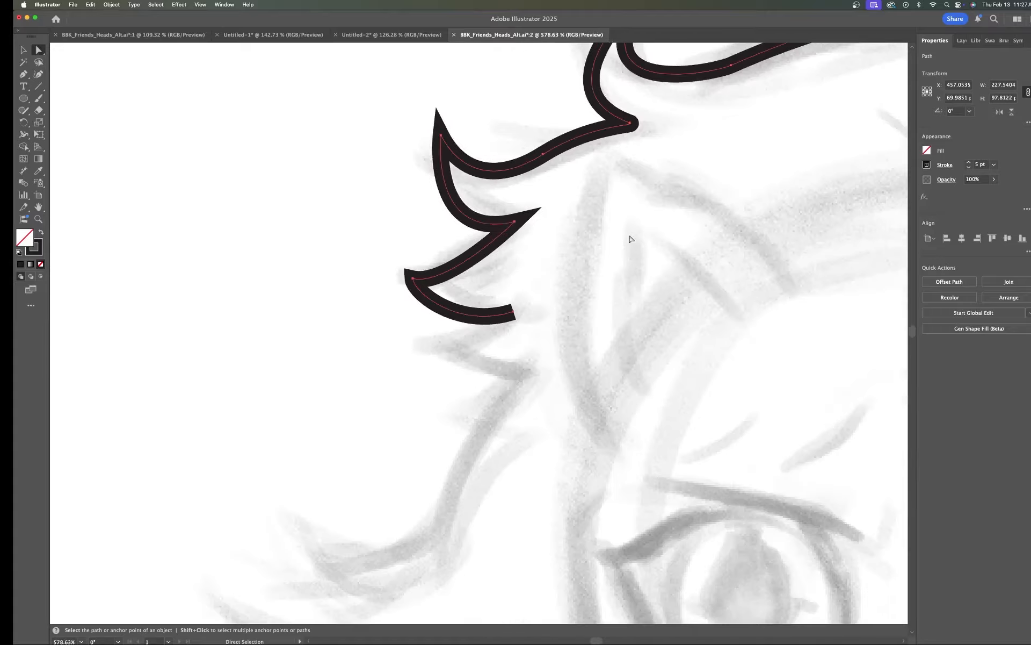
{"action": "scroll", "coordinate": [649, 231], "scroll_direction": "up", "scroll_amount": 3}
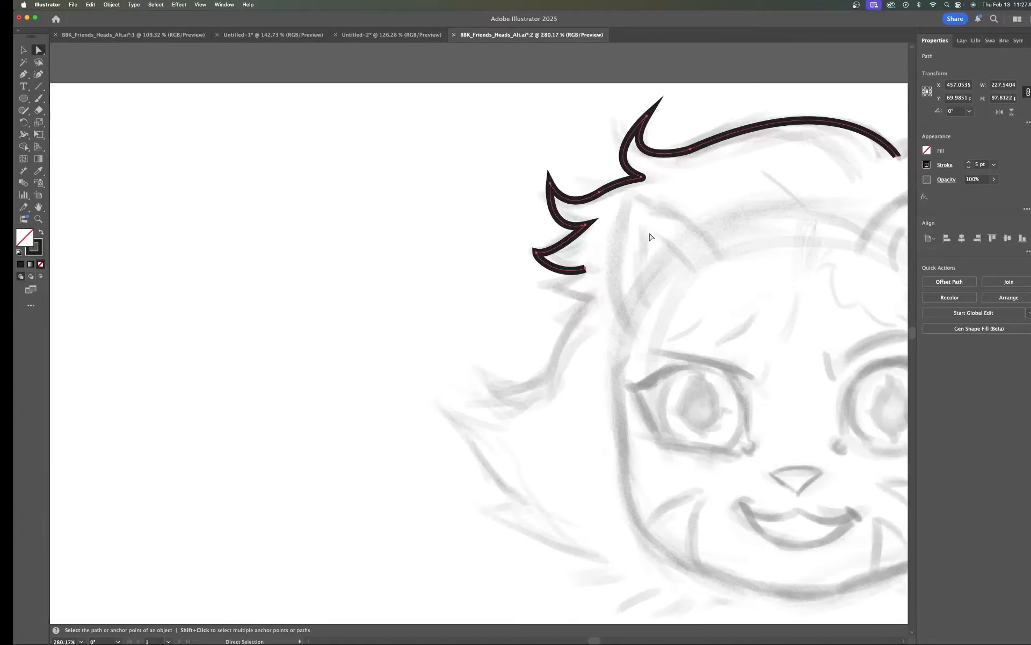
{"action": "scroll", "coordinate": [771, 305], "scroll_direction": "right", "scroll_amount": 5}
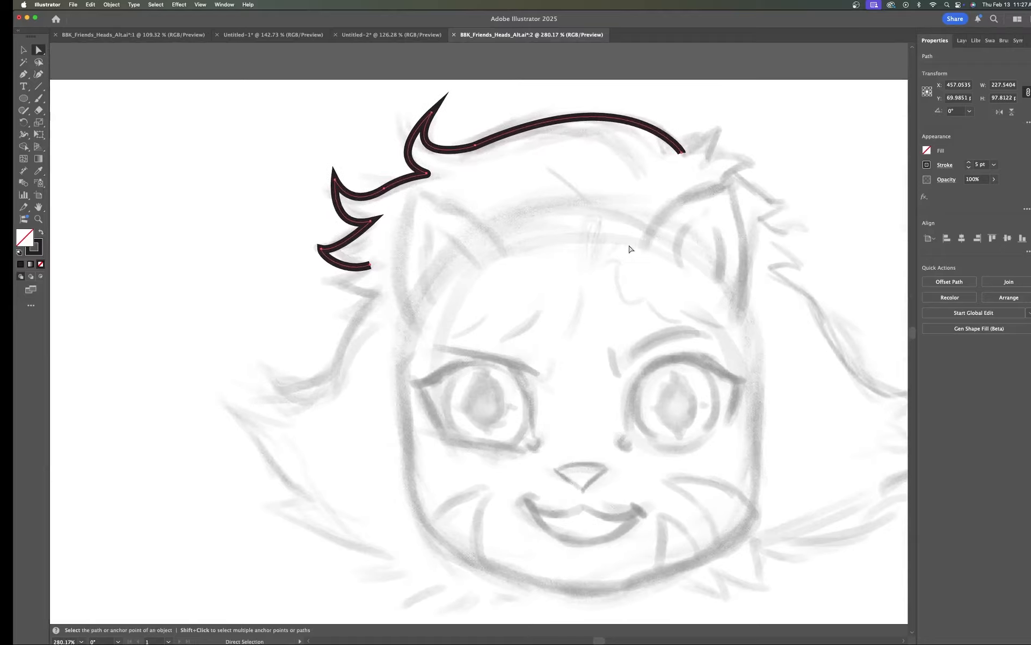
{"action": "scroll", "coordinate": [597, 274], "scroll_direction": "down", "scroll_amount": 6}
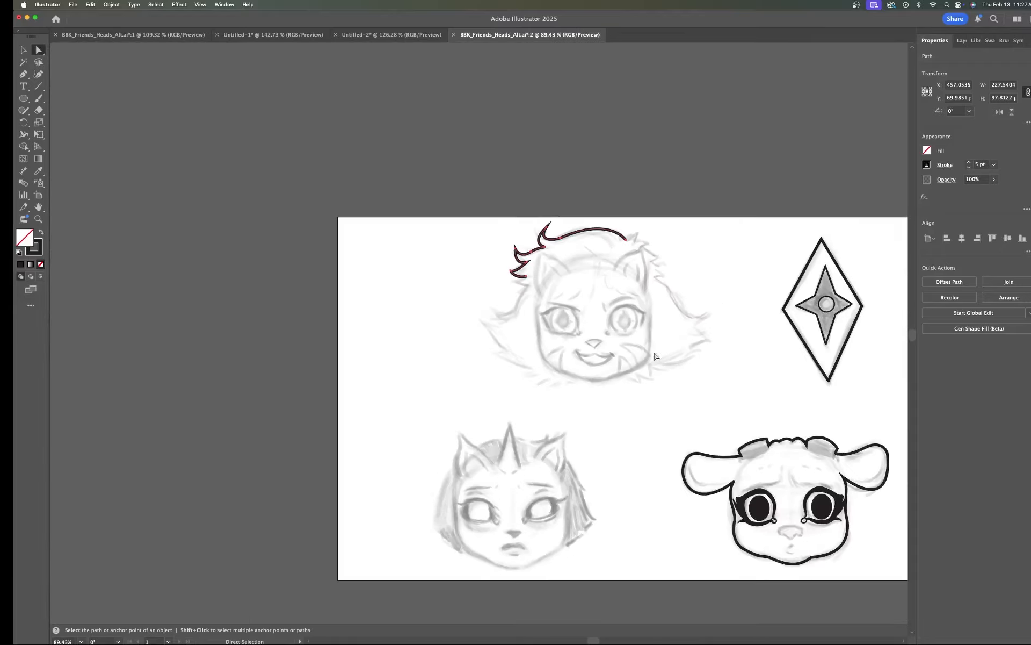
{"action": "left_click_drag", "start_coordinate": [731, 342], "coordinate": [559, 279]}
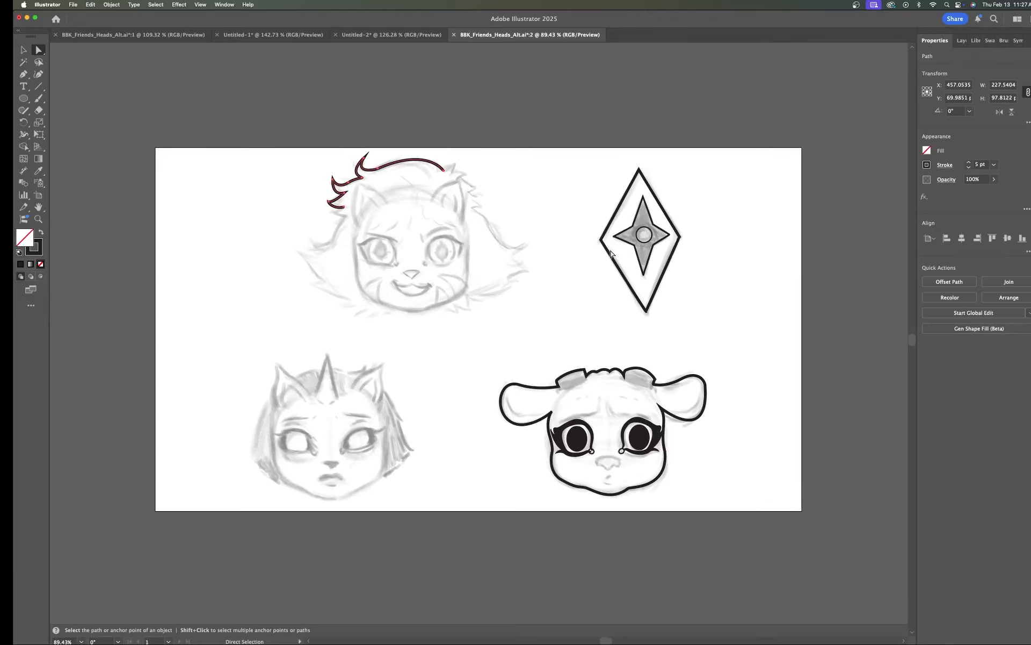
Step: In the finished BBK_Friends_Heads document, hide the DCMT 1 layer
{"action": "scroll", "coordinate": [611, 253], "scroll_direction": "up", "scroll_amount": 3}
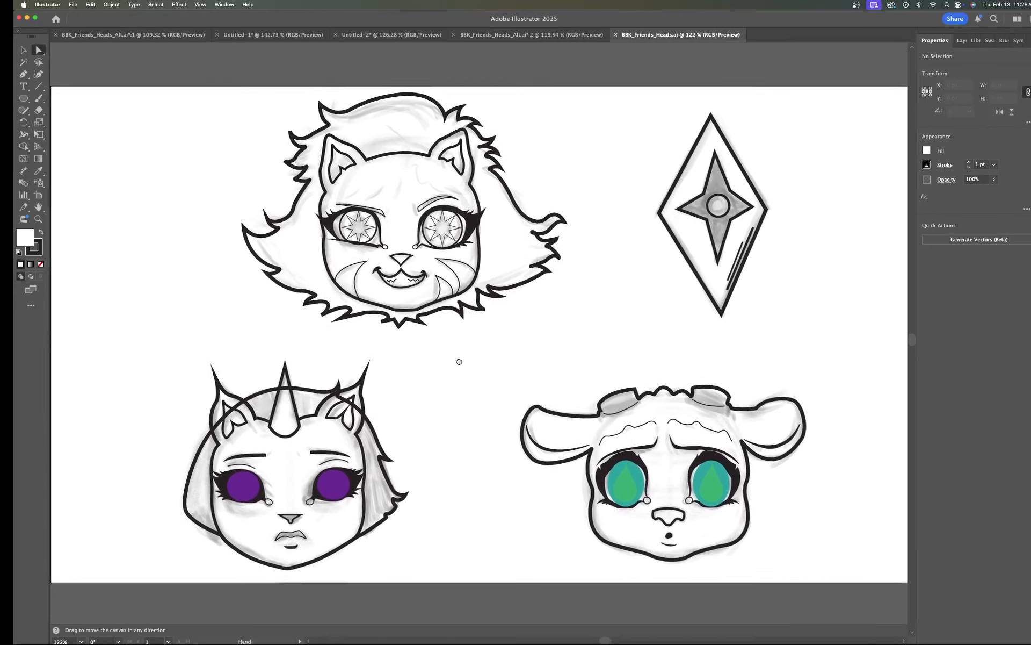
{"action": "left_click_drag", "start_coordinate": [459, 362], "coordinate": [452, 358]}
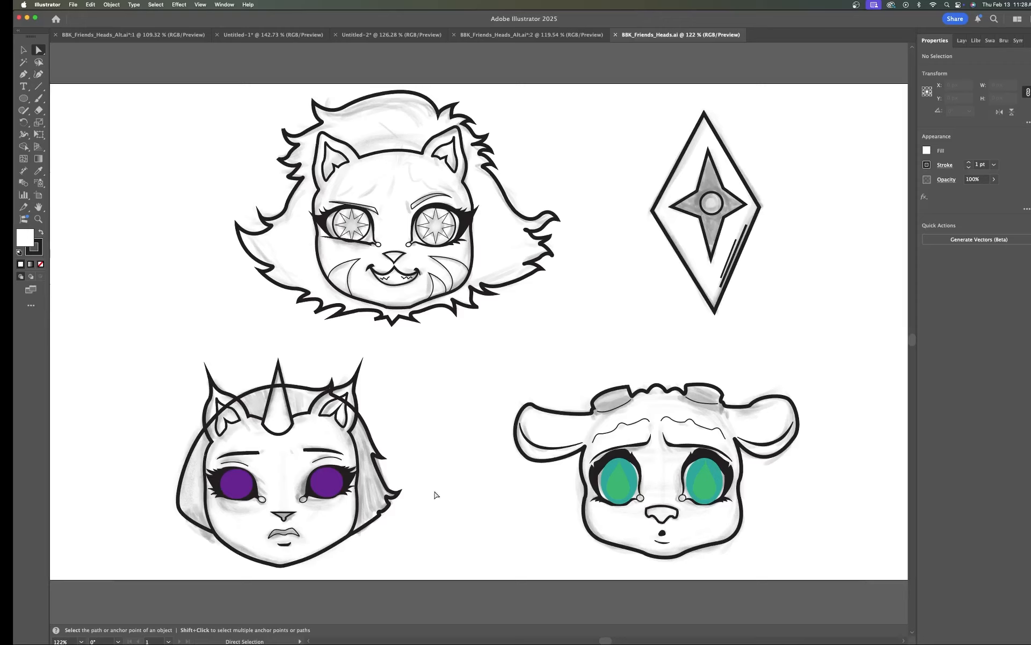
{"action": "left_click", "coordinate": [961, 40]}
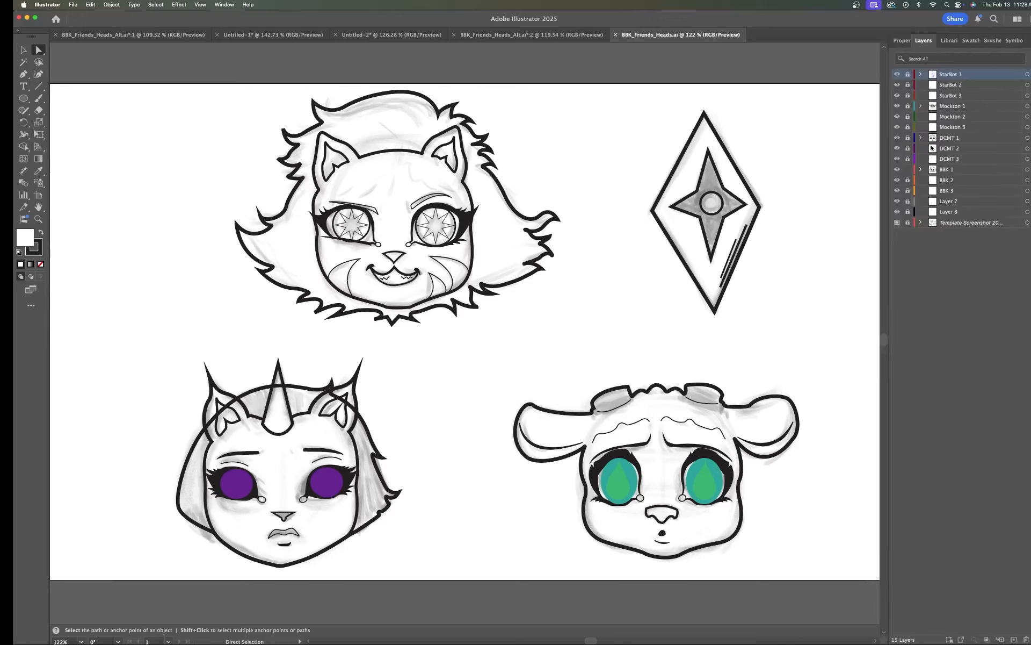
{"action": "left_click", "coordinate": [908, 170]}
{"action": "left_click", "coordinate": [897, 139]}
{"action": "left_click", "coordinate": [897, 138]}
{"action": "left_click", "coordinate": [898, 137]}
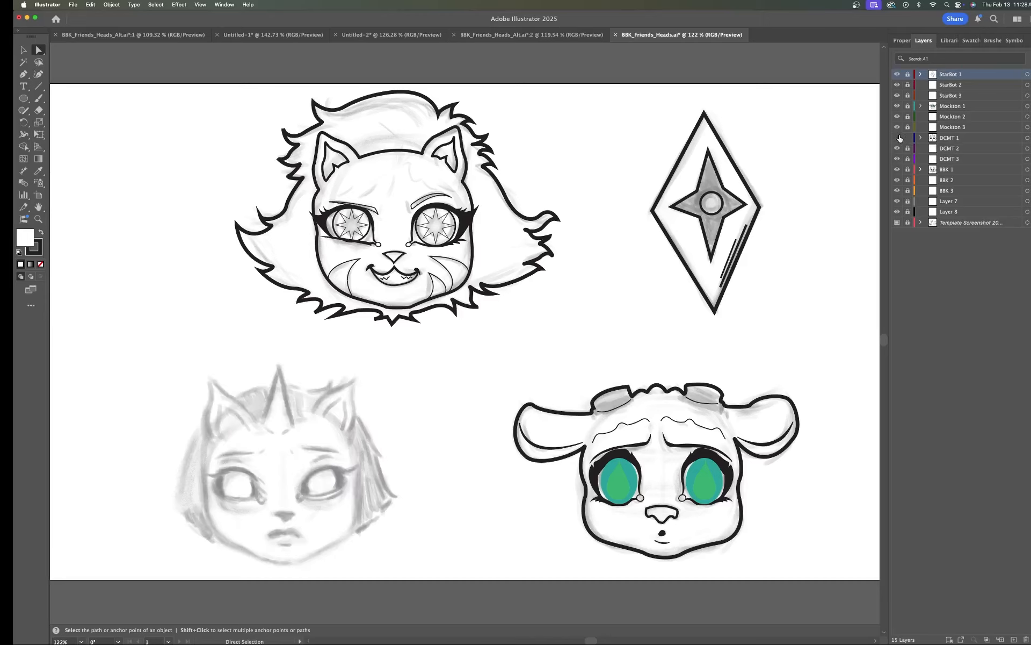
Step: Show the DCMT 1 layer again and bring its head artwork into view
{"action": "left_click", "coordinate": [899, 138]}
{"action": "left_click", "coordinate": [898, 138]}
{"action": "left_click", "coordinate": [897, 138]}
{"action": "scroll", "coordinate": [396, 418], "scroll_direction": "up", "scroll_amount": 5}
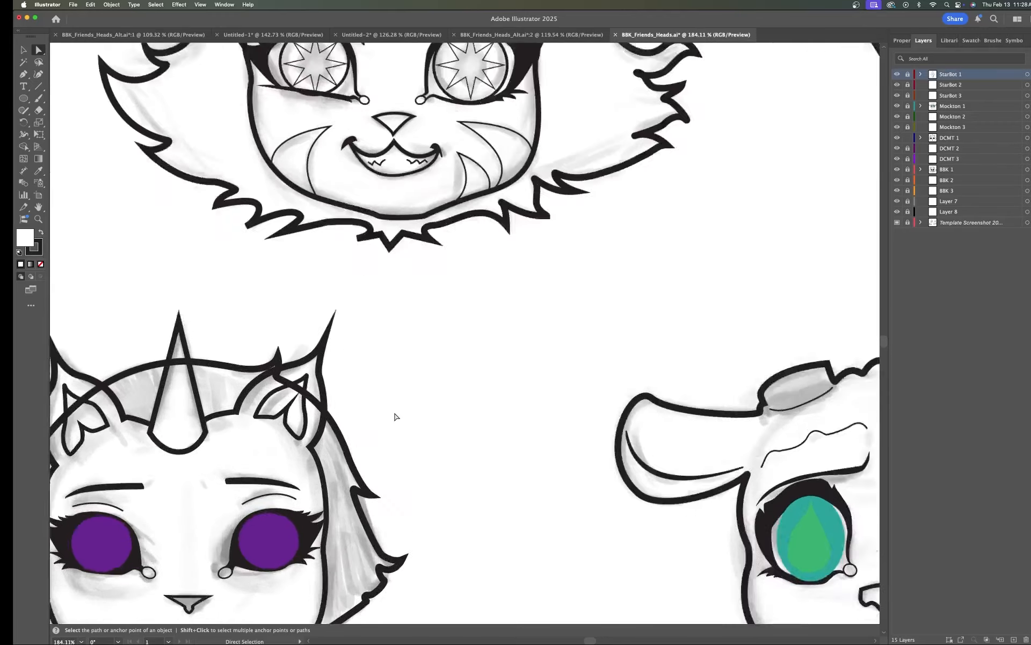
{"action": "scroll", "coordinate": [397, 417], "scroll_direction": "up", "scroll_amount": 2}
{"action": "left_click_drag", "start_coordinate": [411, 417], "coordinate": [662, 251]}
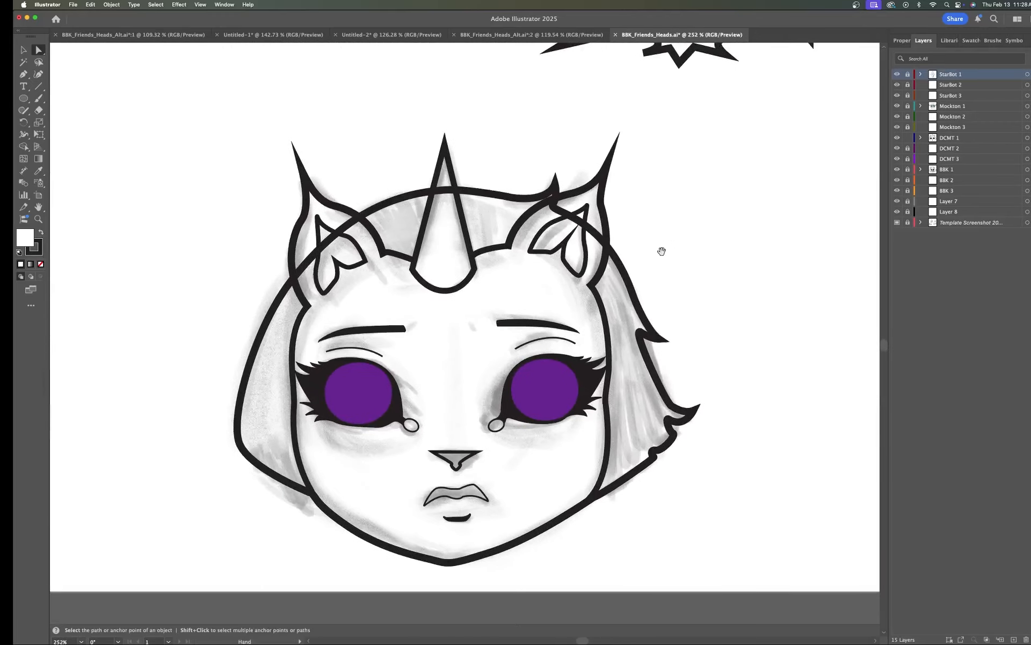
{"action": "left_click_drag", "start_coordinate": [551, 330], "coordinate": [612, 320]}
{"action": "scroll", "coordinate": [613, 298], "scroll_direction": "up", "scroll_amount": 2}
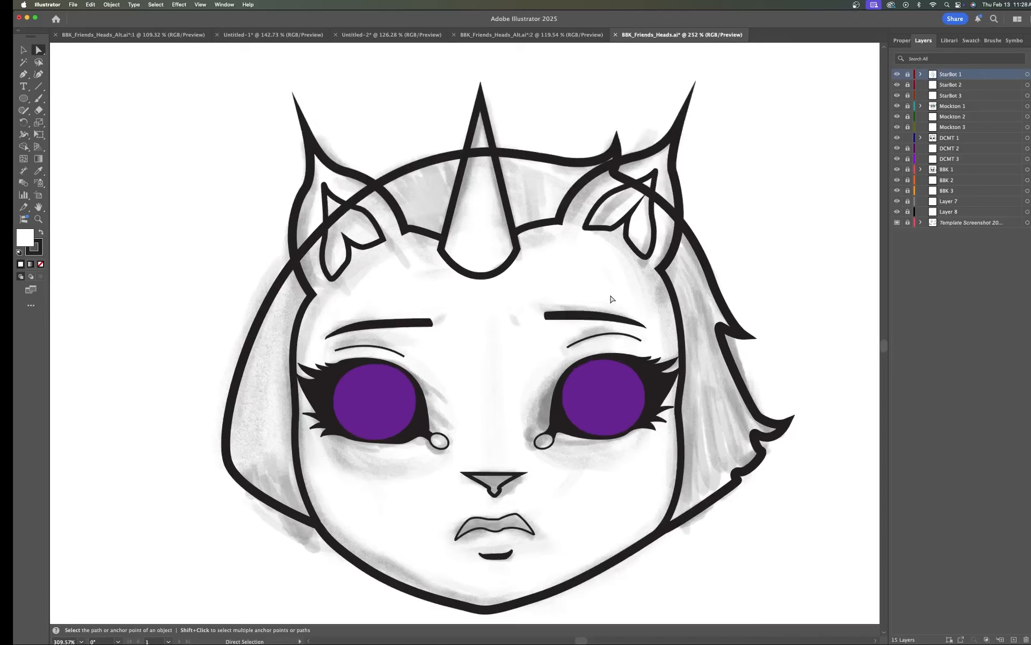
{"action": "left_click_drag", "start_coordinate": [556, 326], "coordinate": [534, 305]}
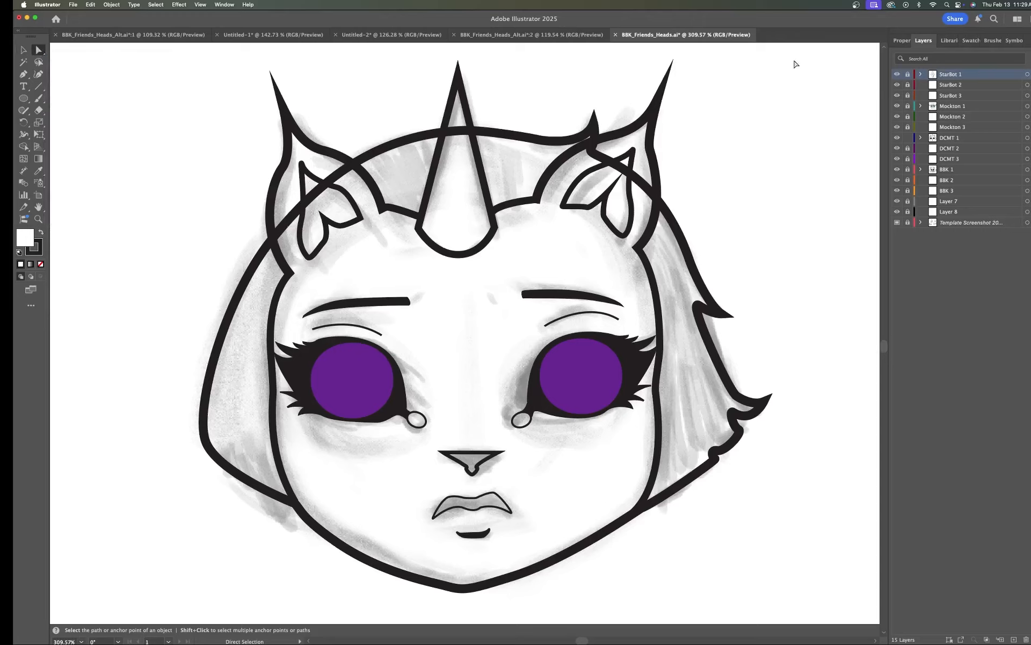
Step: Select all of DCMT's head artwork and, with Shape Builder, remove the headband segments crossing the left ear
{"action": "left_click_drag", "start_coordinate": [815, 53], "coordinate": [147, 604]}
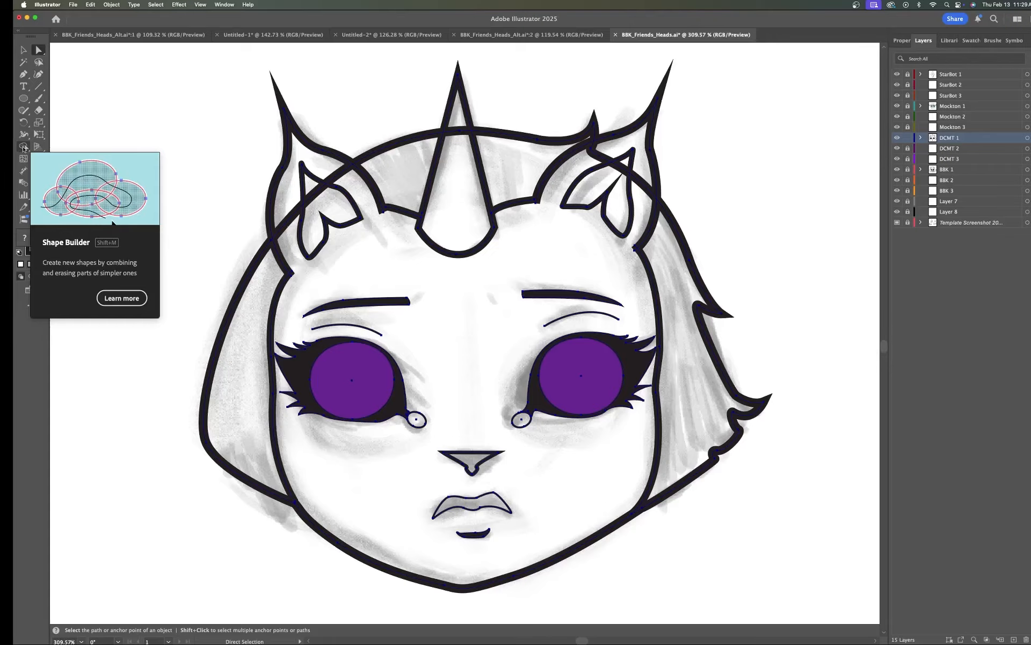
{"action": "left_click", "coordinate": [23, 147]}
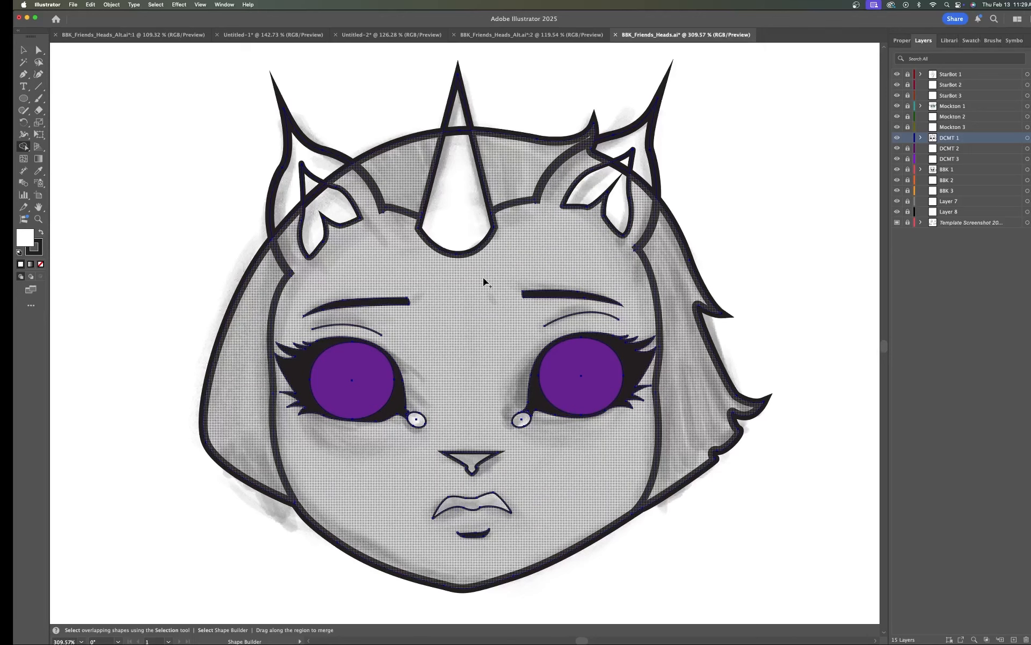
{"action": "scroll", "coordinate": [483, 277], "scroll_direction": "up", "scroll_amount": 5}
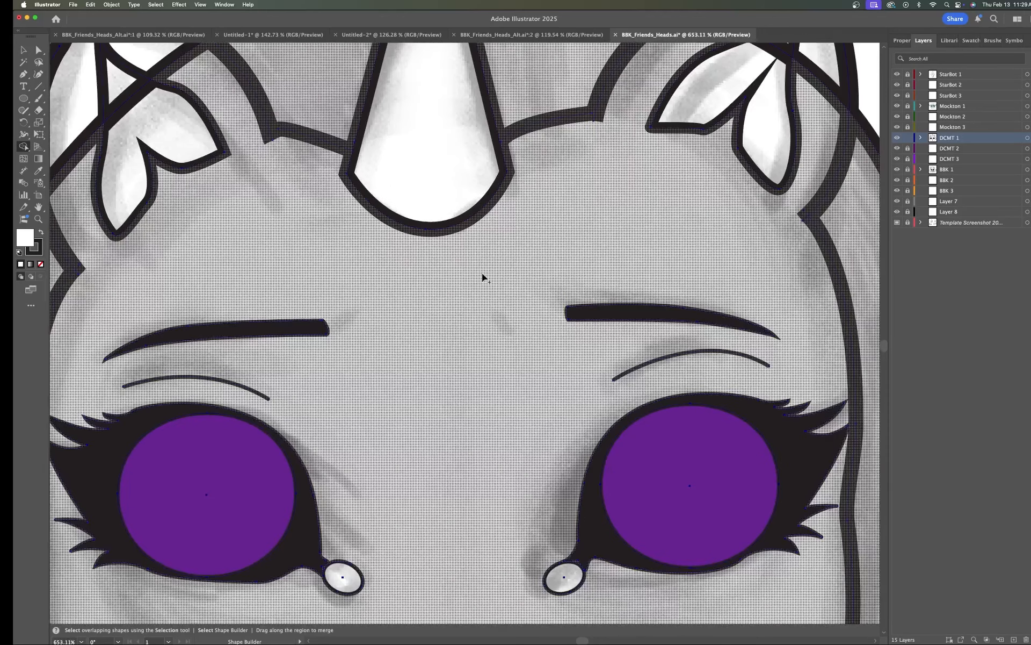
{"action": "scroll", "coordinate": [464, 208], "scroll_direction": "up", "scroll_amount": 2}
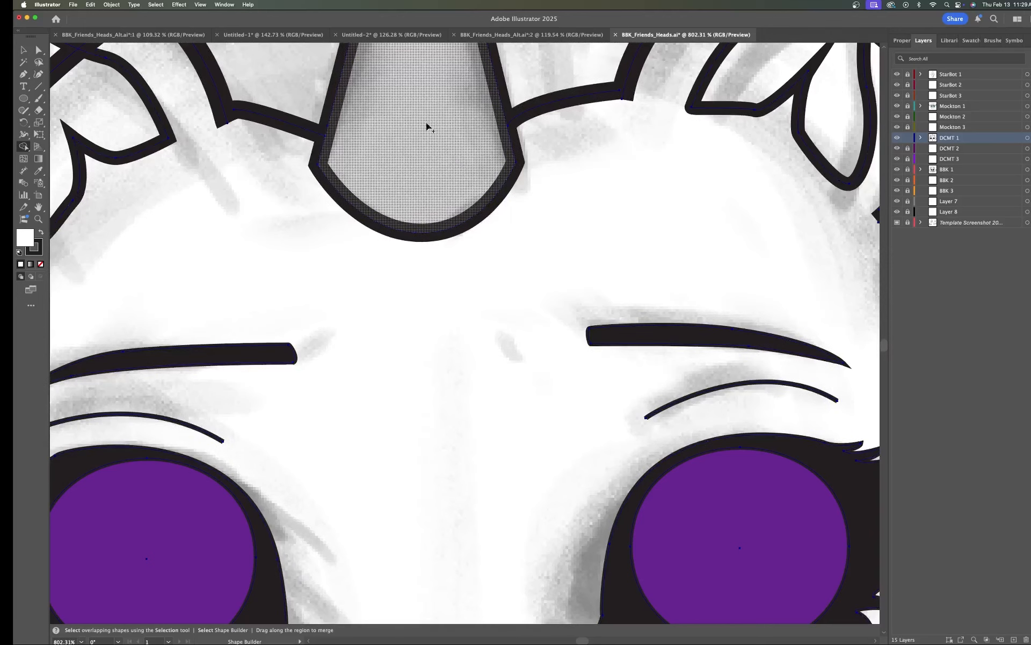
{"action": "left_click_drag", "start_coordinate": [441, 149], "coordinate": [637, 306]}
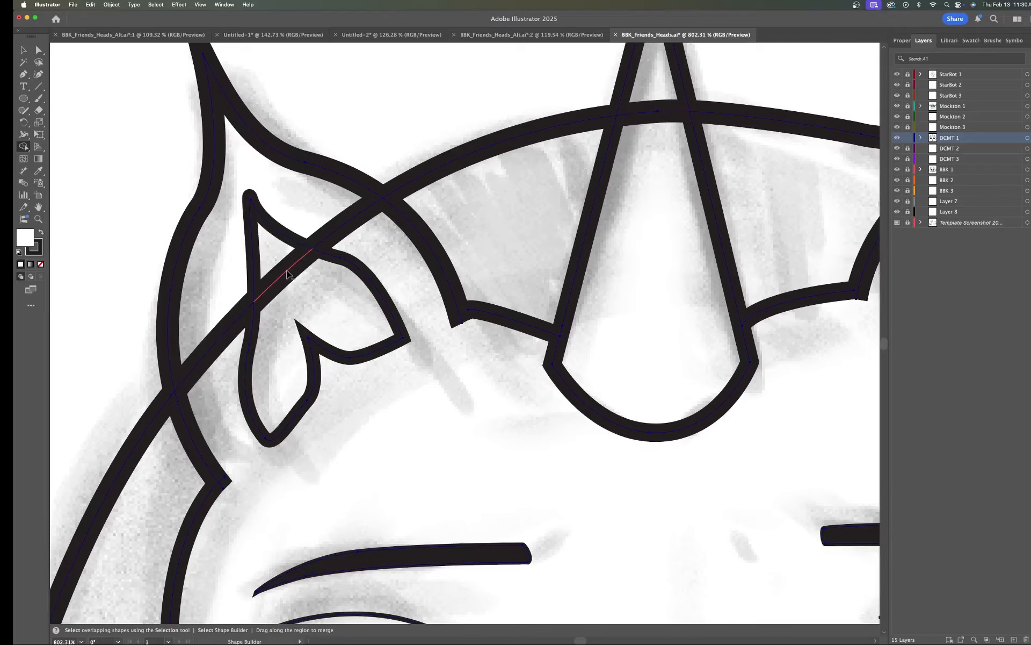
{"action": "left_click", "coordinate": [286, 274], "text": "alt"}
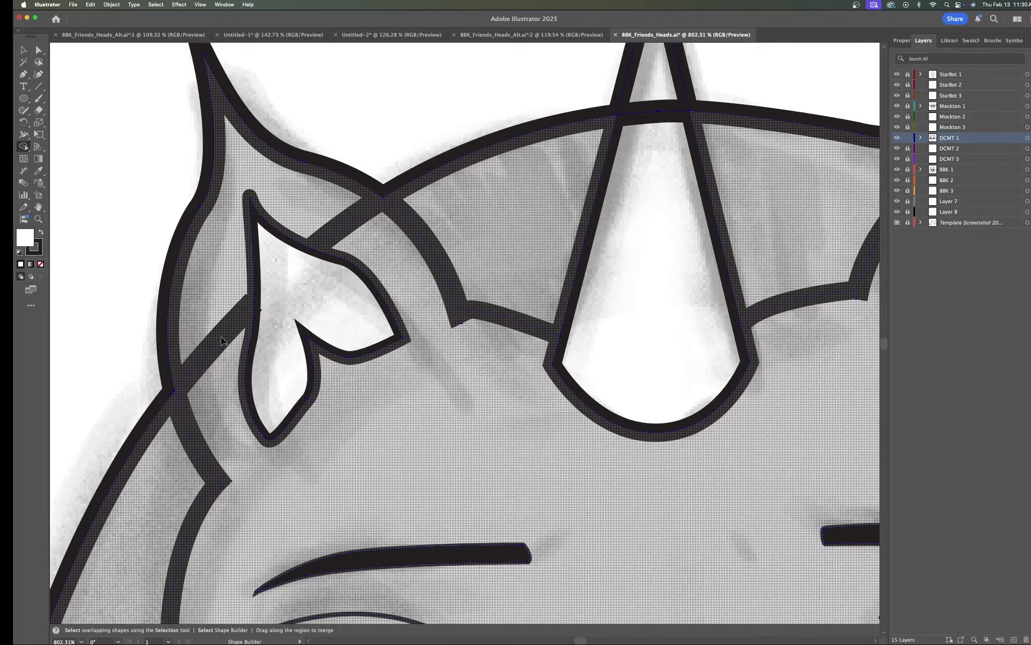
{"action": "left_click", "coordinate": [220, 340], "text": "alt"}
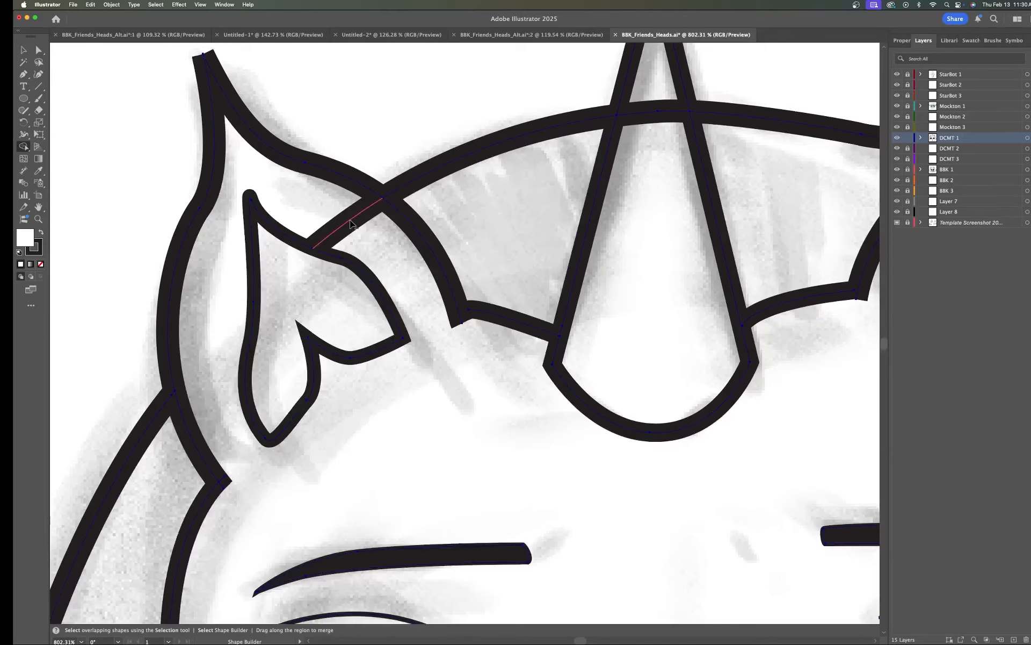
{"action": "left_click", "coordinate": [350, 223], "text": "alt"}
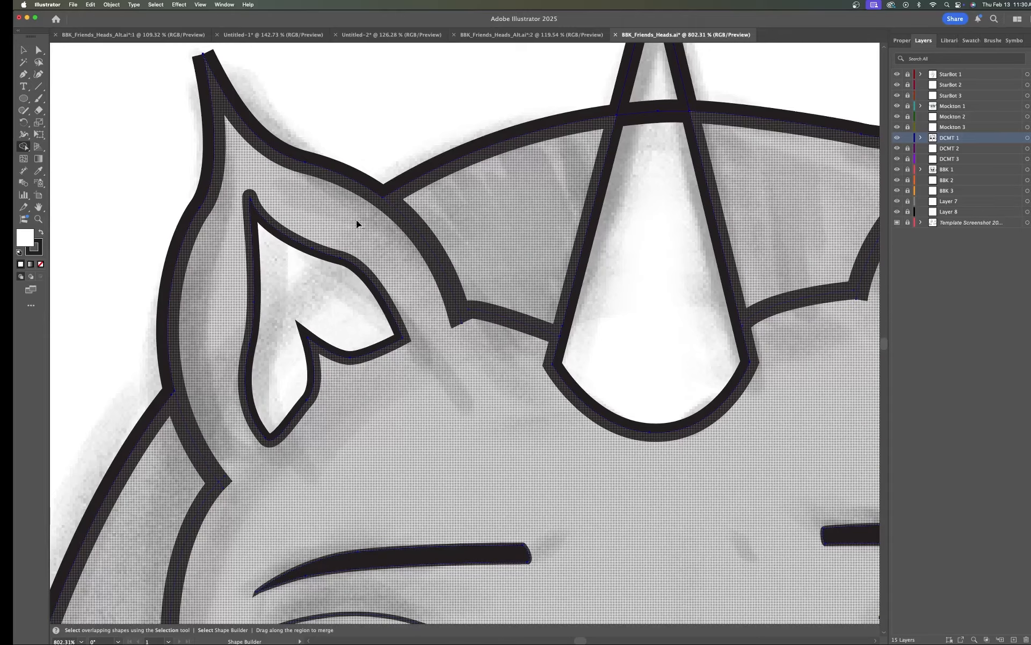
Step: Remove the overlapping headband segments crossing the horn and the right ear with Shape Builder
{"action": "scroll", "coordinate": [798, 169], "scroll_direction": "right", "scroll_amount": 5}
{"action": "scroll", "coordinate": [799, 169], "scroll_direction": "up", "scroll_amount": 3}
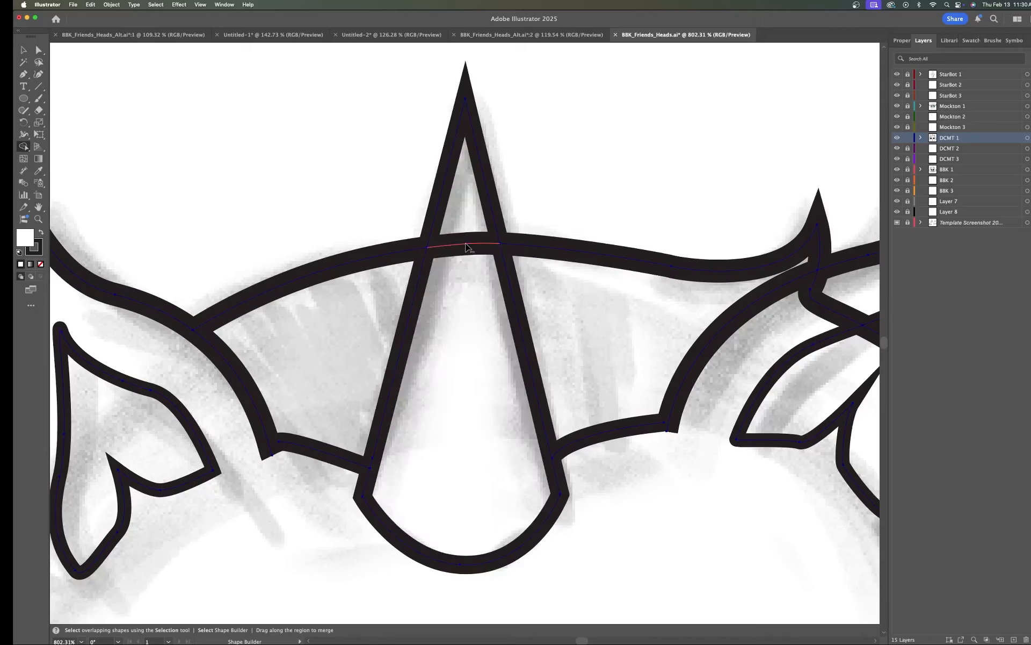
{"action": "left_click", "coordinate": [466, 246], "text": "alt"}
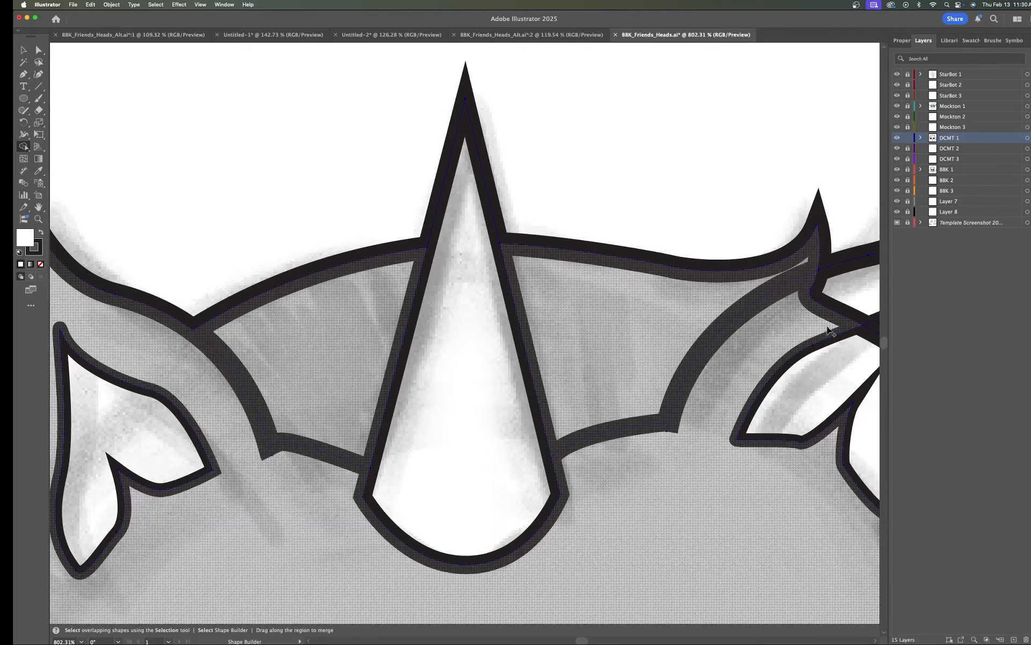
{"action": "left_click_drag", "start_coordinate": [829, 331], "coordinate": [491, 236]}
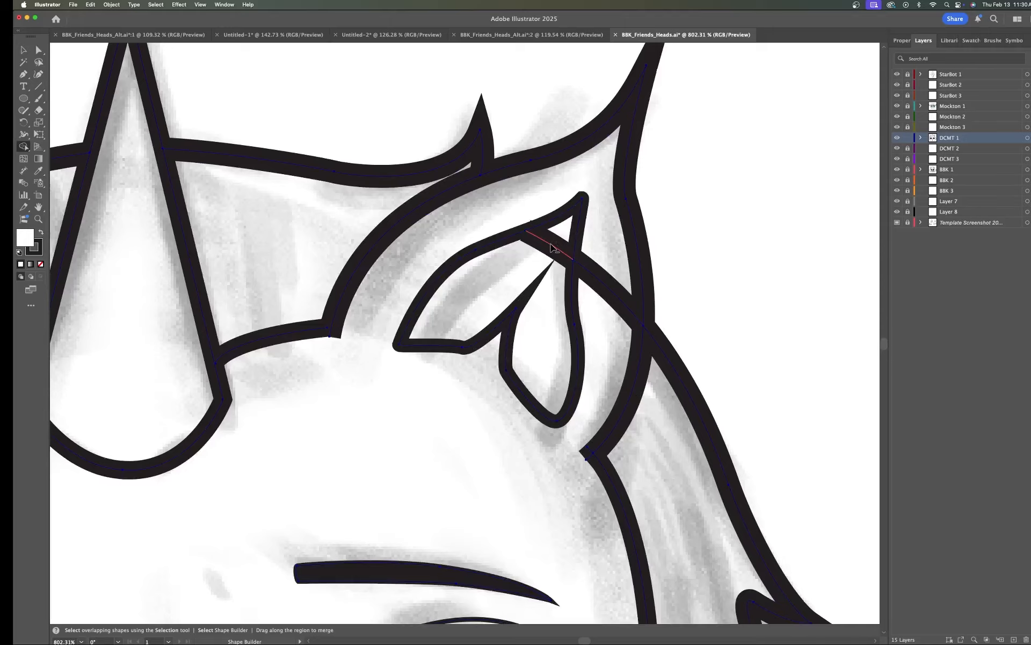
{"action": "left_click", "coordinate": [551, 246], "text": "alt"}
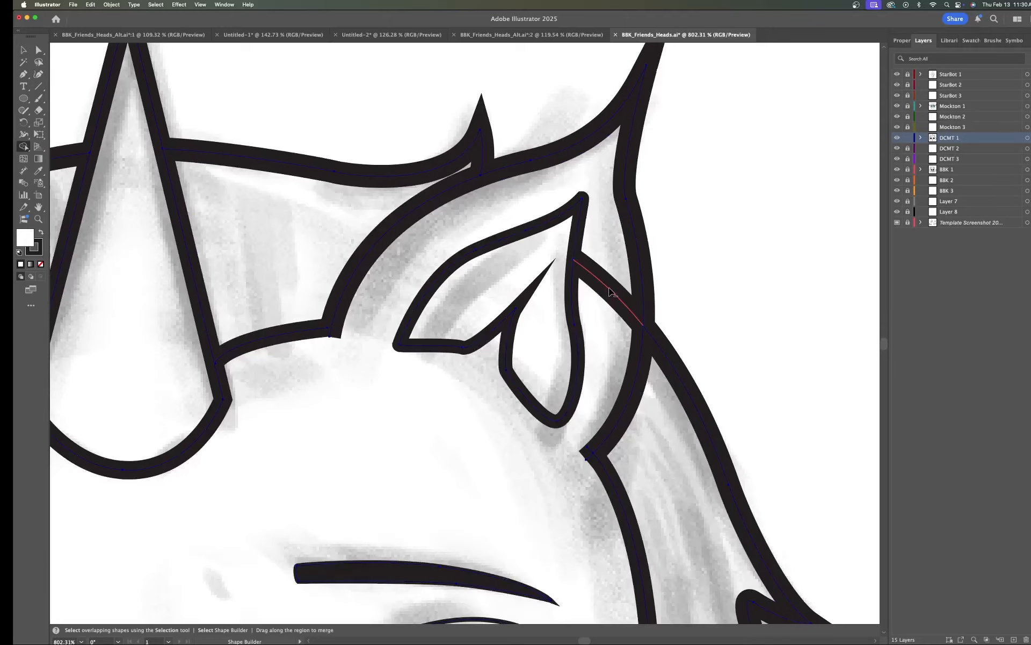
{"action": "left_click", "coordinate": [610, 291], "text": "alt"}
Step: Zoom out to review the cleaned-up DCMT head and deselect the artwork
{"action": "scroll", "coordinate": [608, 289], "scroll_direction": "down", "scroll_amount": 8}
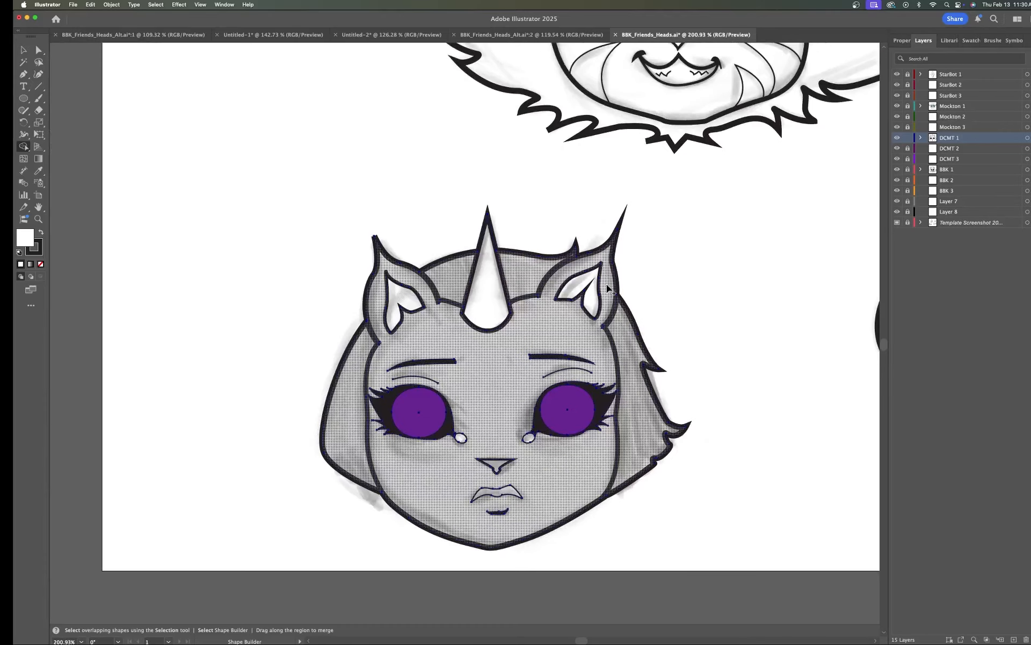
{"action": "left_click_drag", "start_coordinate": [506, 361], "coordinate": [546, 341]}
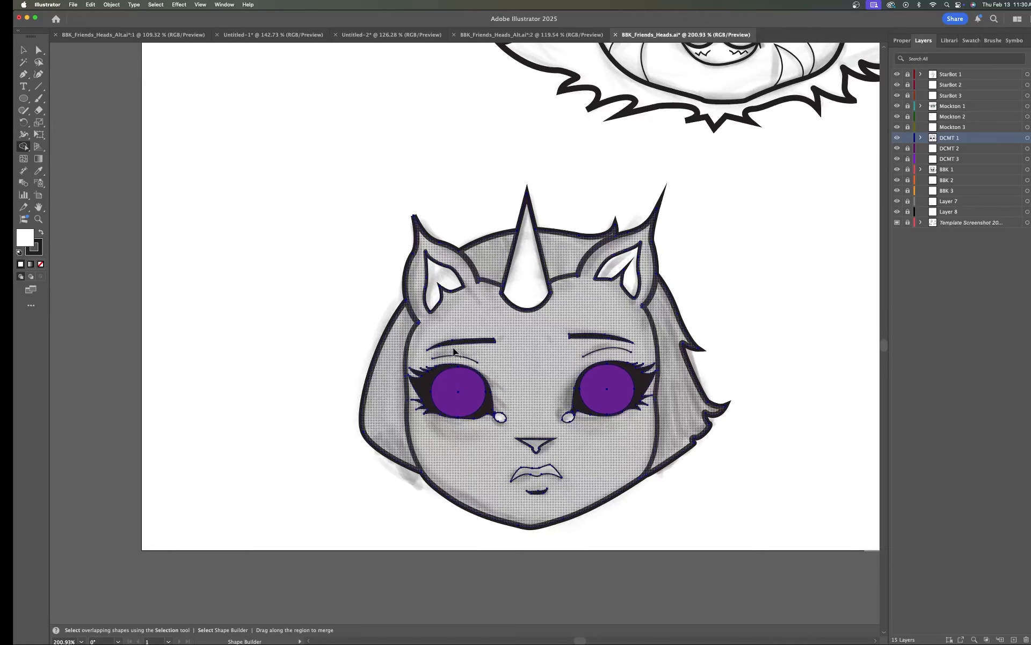
{"action": "key", "text": "a"}
{"action": "scroll", "coordinate": [572, 276], "scroll_direction": "down", "scroll_amount": 2}
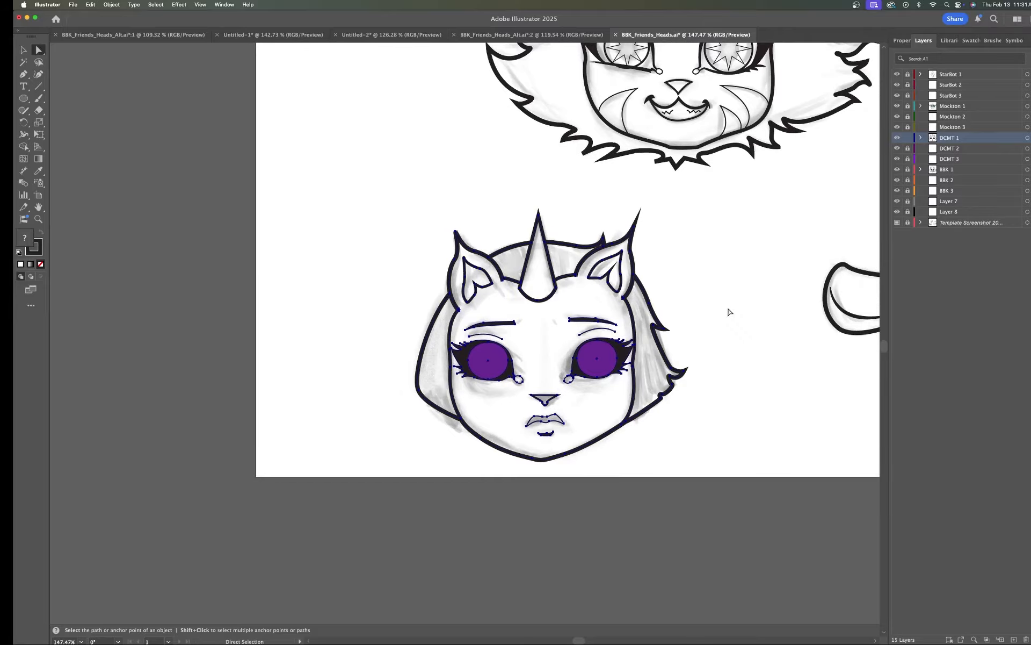
{"action": "key", "text": "h"}
{"action": "left_click_drag", "start_coordinate": [751, 232], "coordinate": [473, 348]}
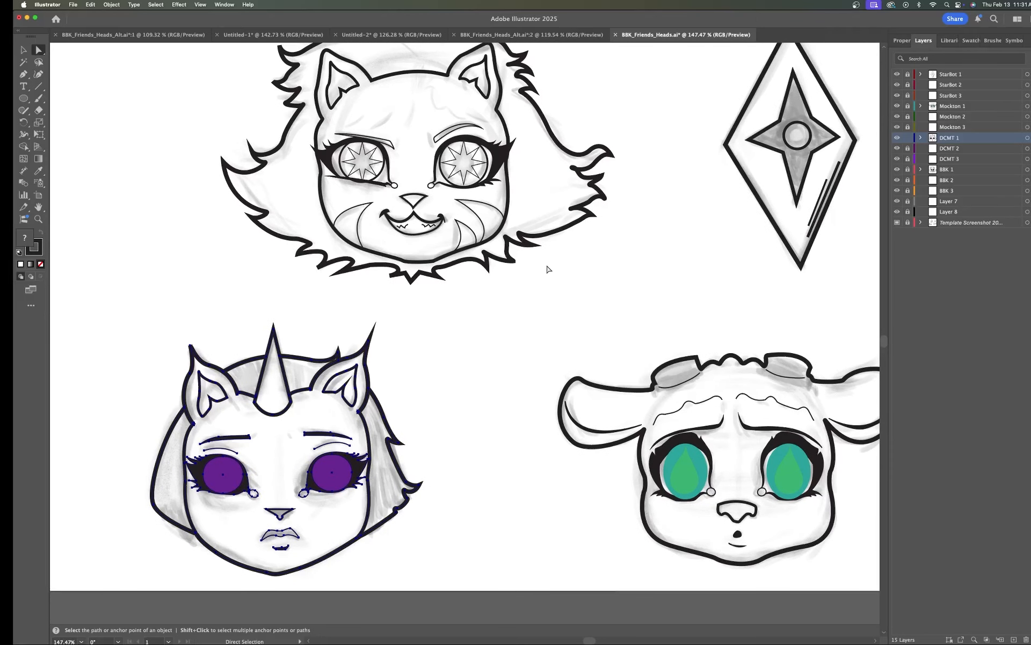
{"action": "scroll", "coordinate": [668, 294], "scroll_direction": "down", "scroll_amount": 3}
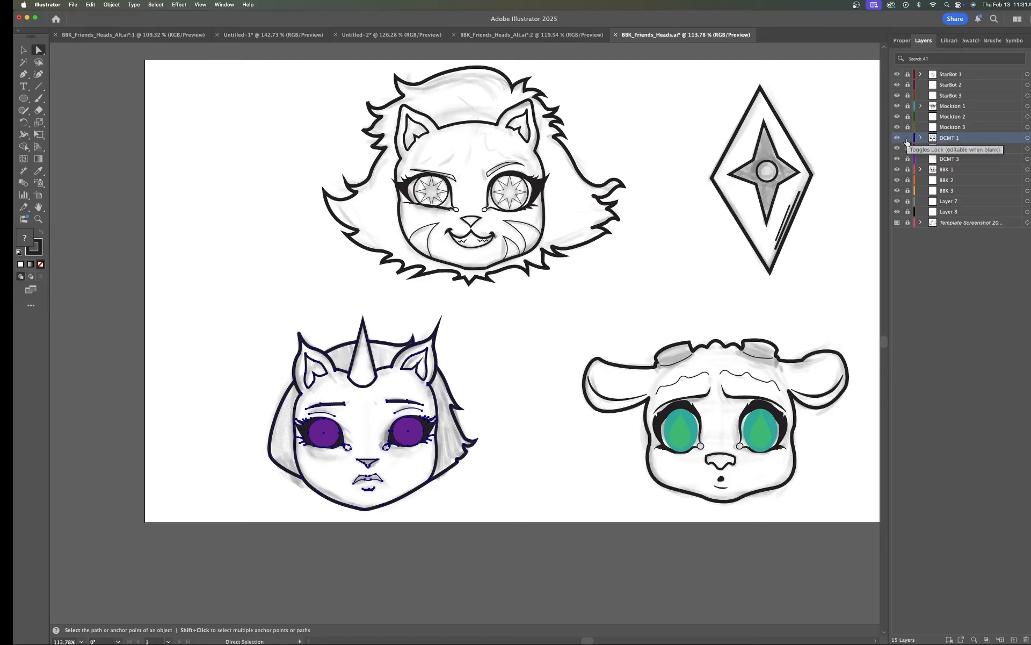
{"action": "left_click", "coordinate": [494, 358]}
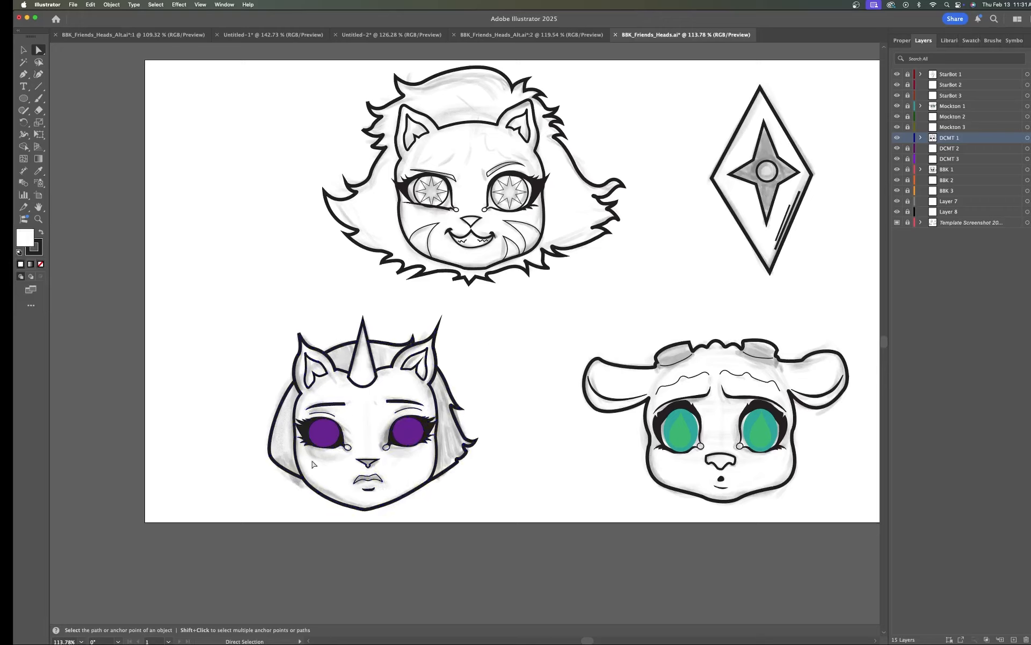
{"action": "left_click", "coordinate": [323, 435]}
{"action": "left_click_drag", "start_coordinate": [324, 435], "coordinate": [230, 428]}
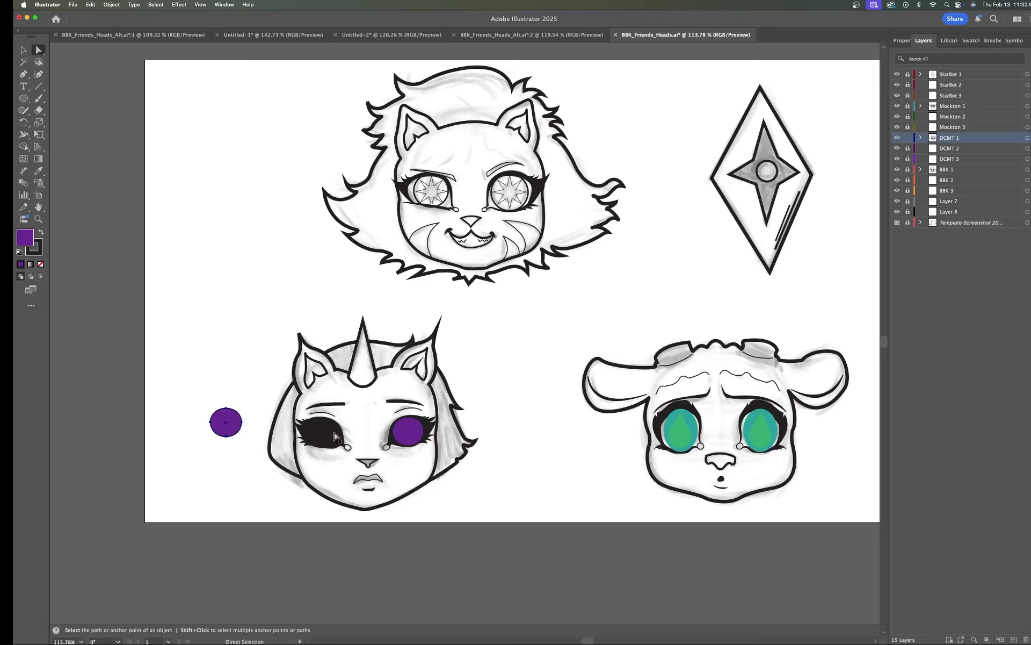
{"action": "left_click_drag", "start_coordinate": [327, 433], "coordinate": [326, 431]}
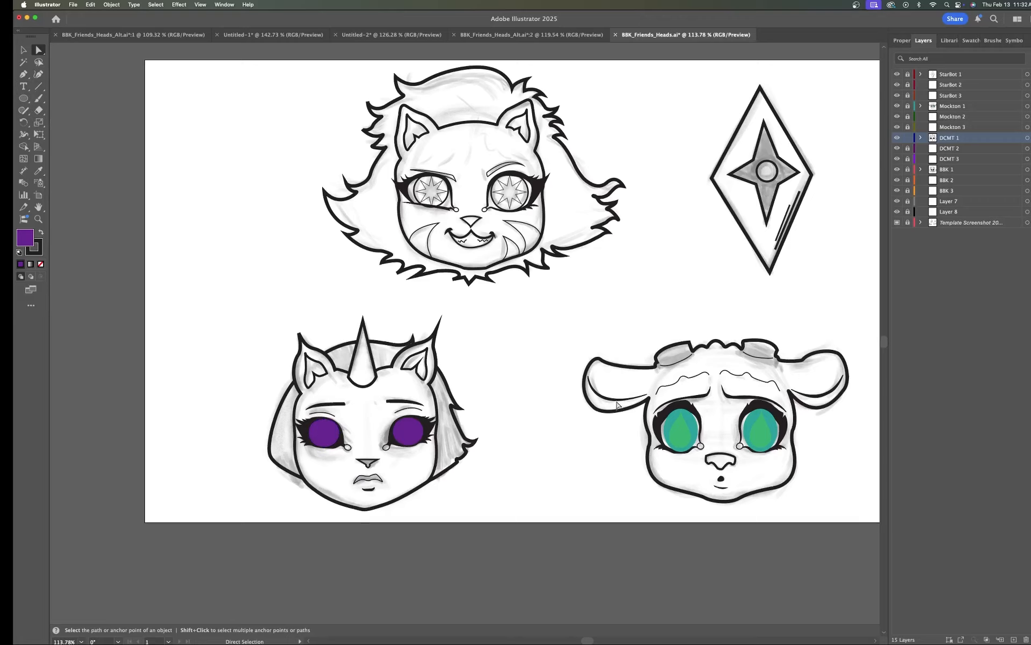
{"action": "key", "text": "space"}
{"action": "left_click_drag", "start_coordinate": [721, 261], "coordinate": [632, 305]}
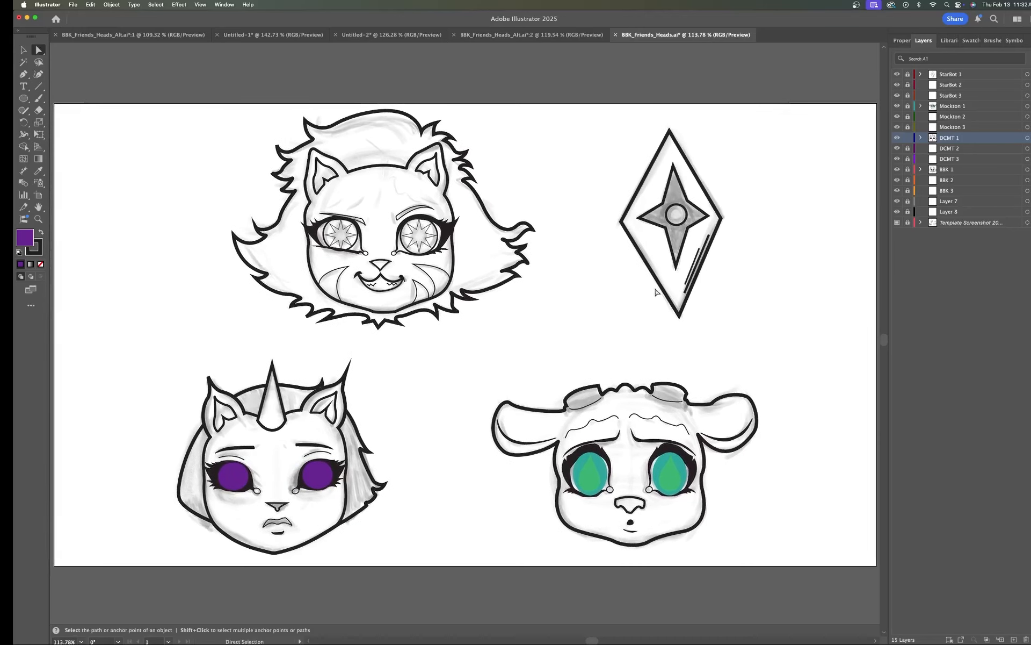